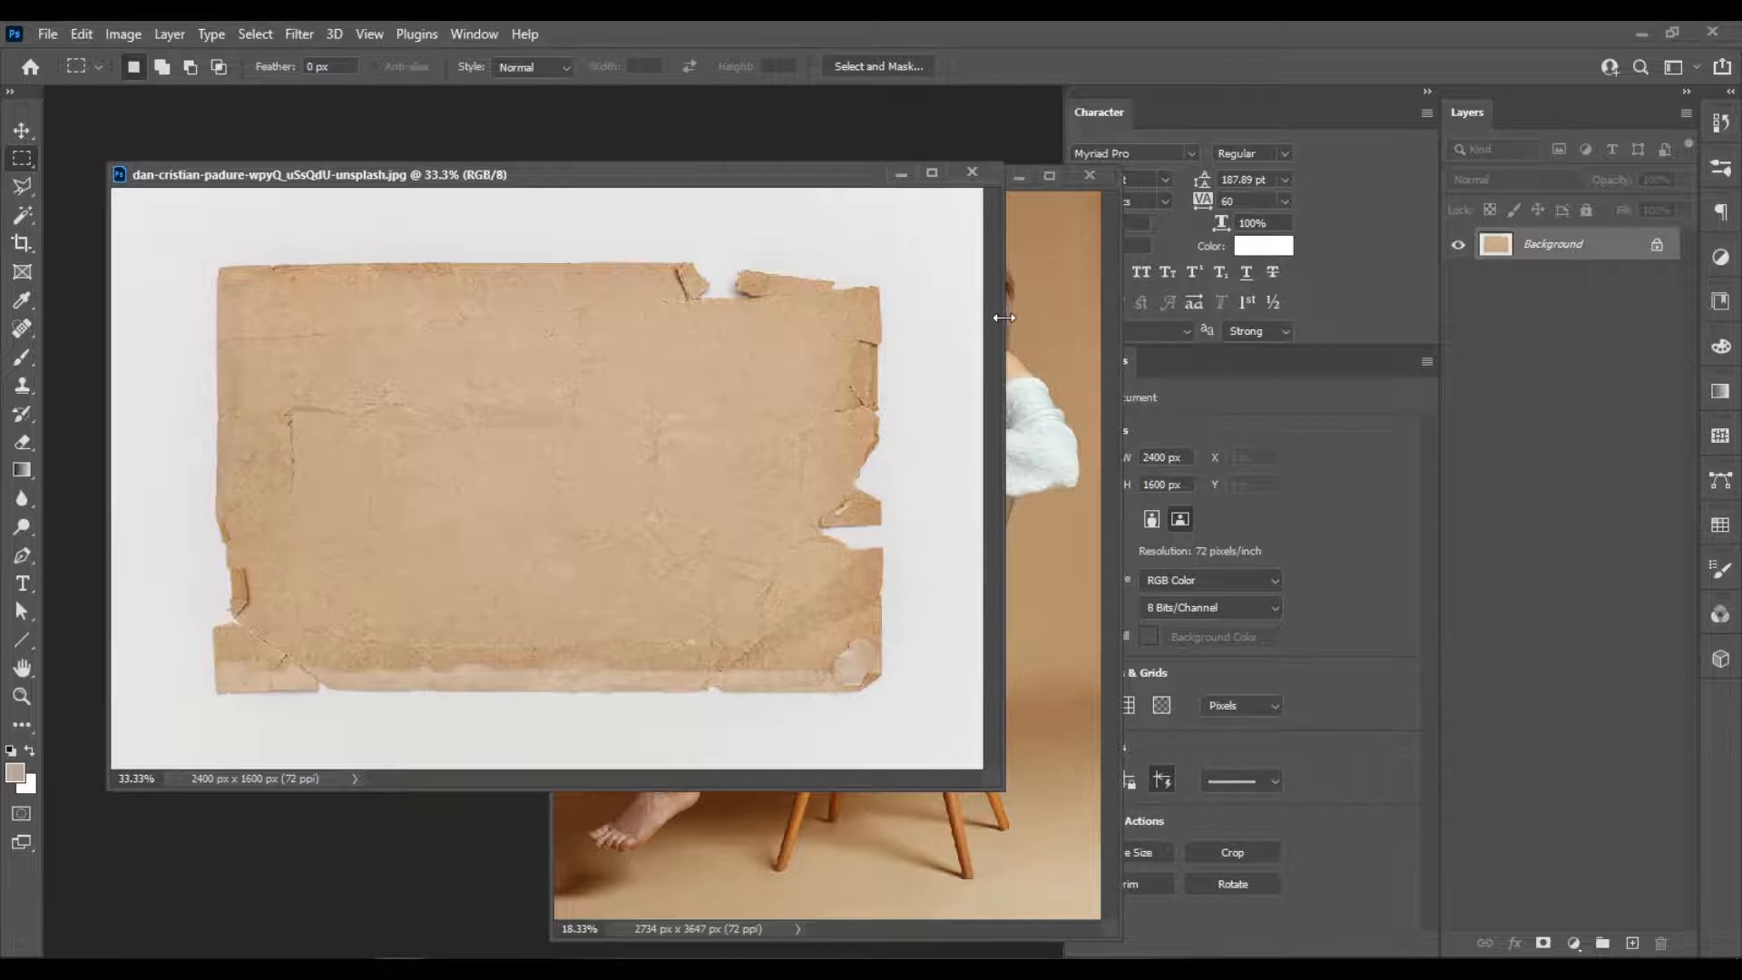
Rotate the torn paper image 90° clockwise into portrait orientation.
scroll(436, 416, "down", 3)
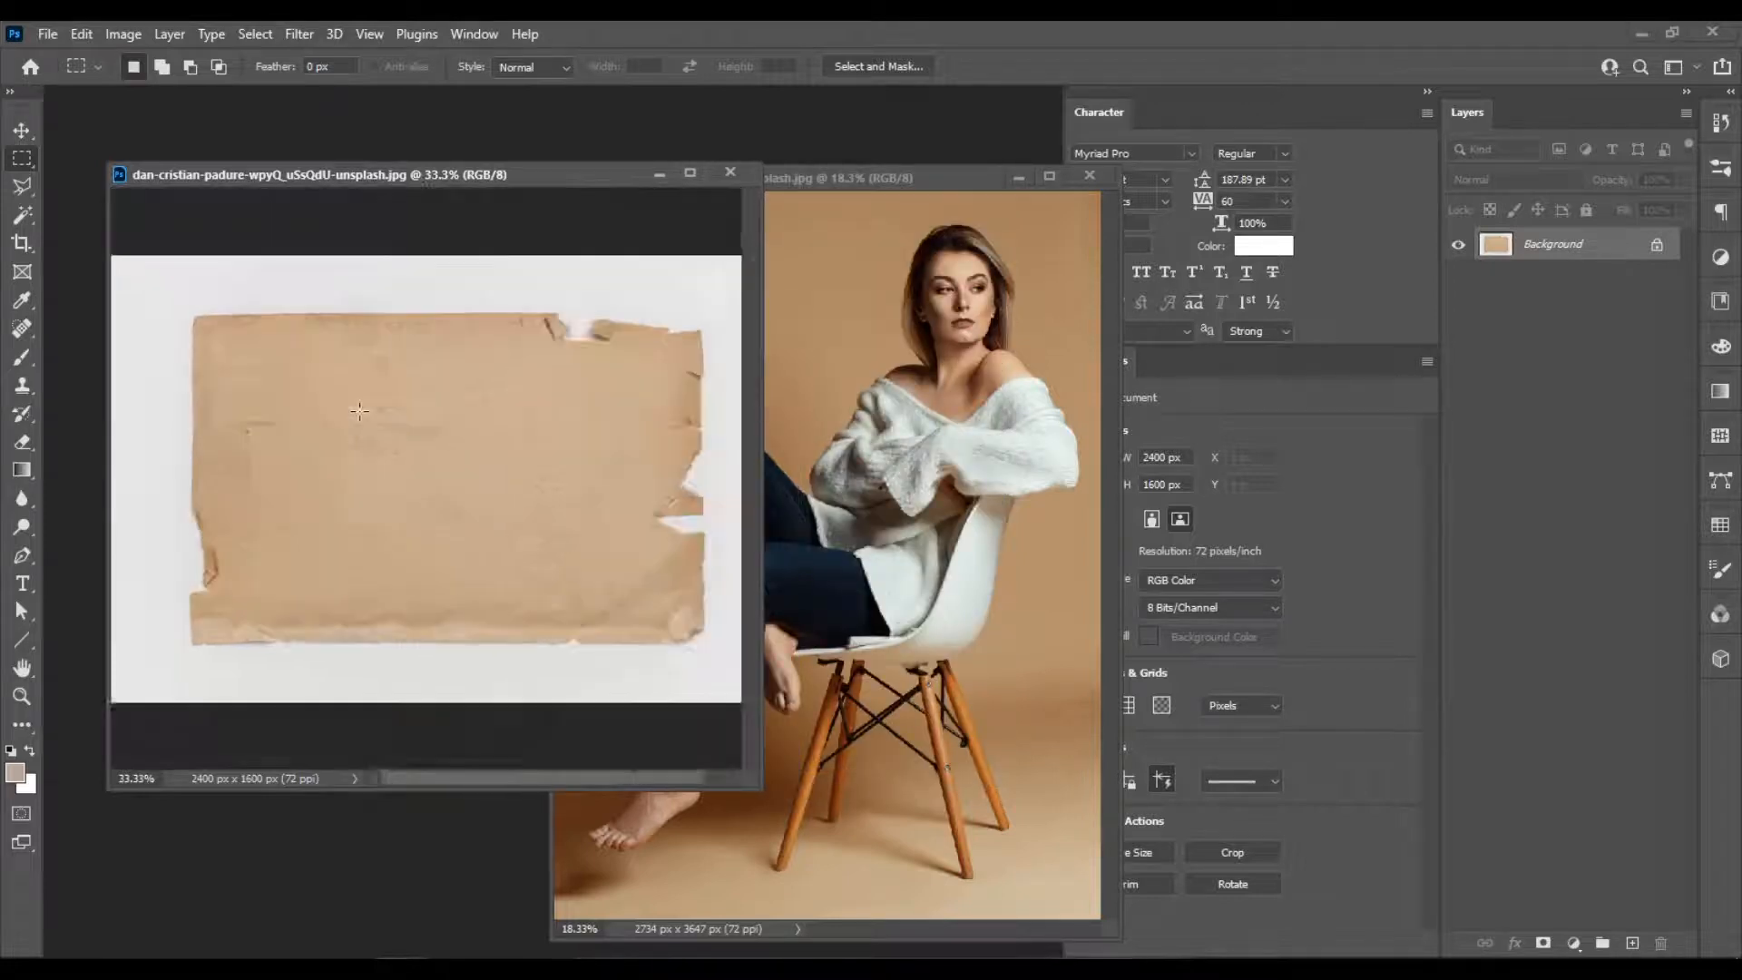
left_click(119, 34)
mouse_move(194, 56)
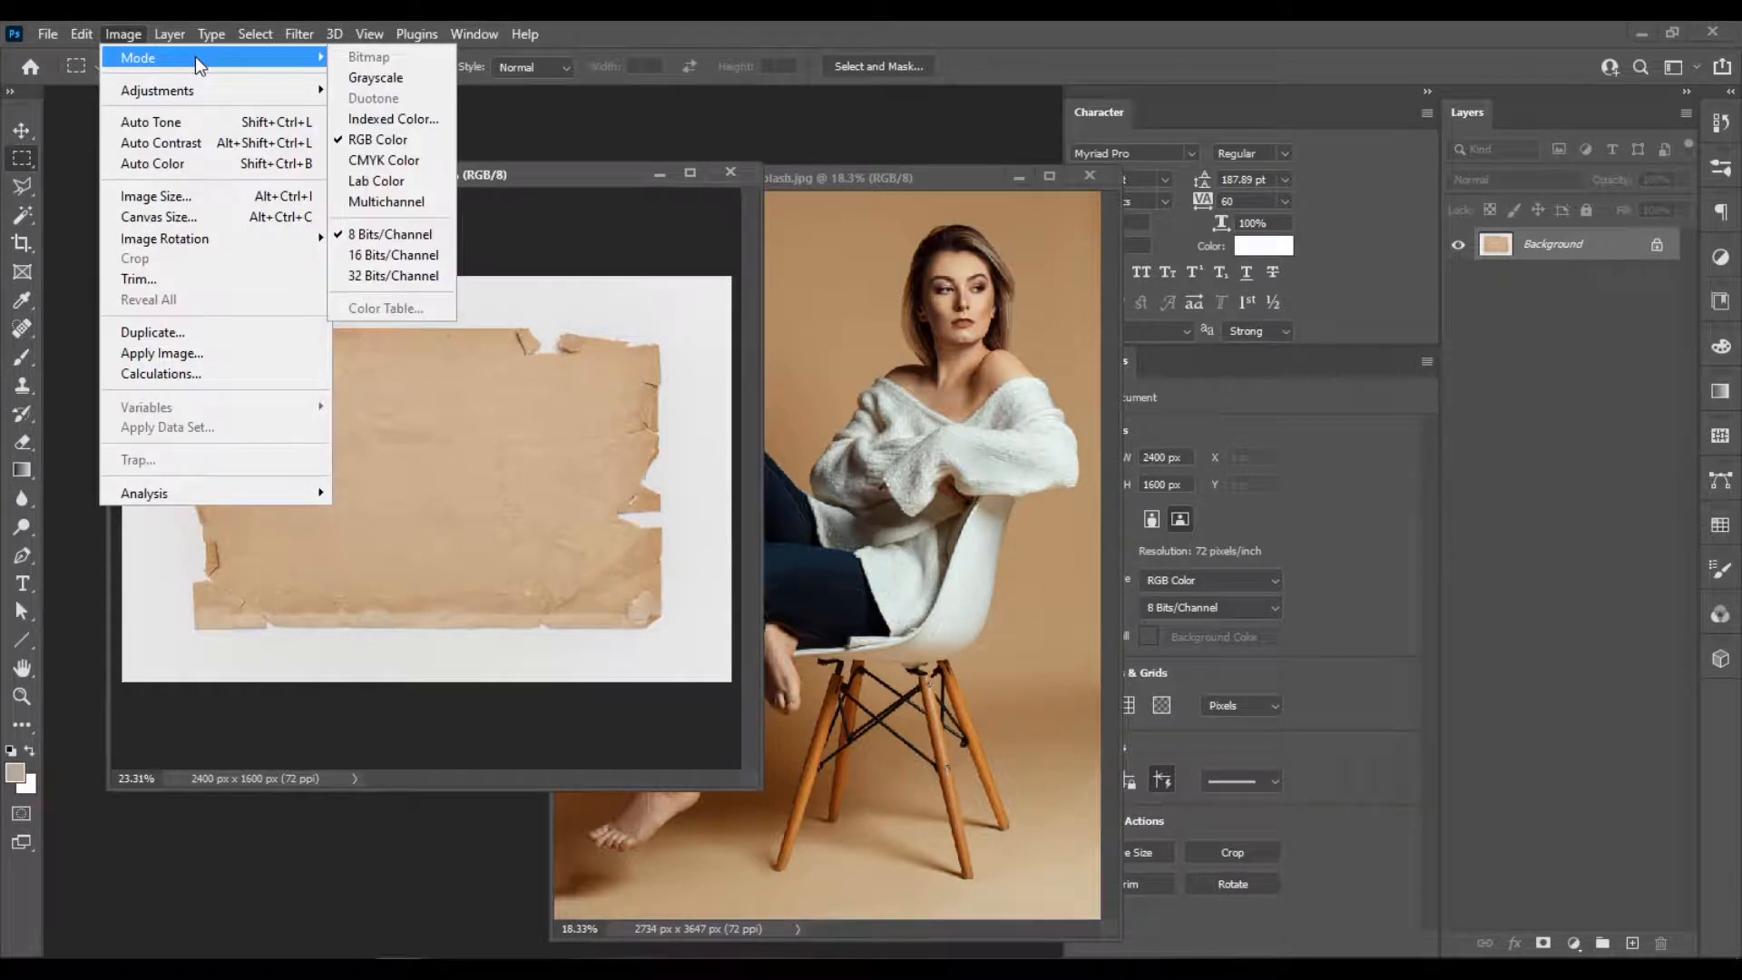
mouse_move(204, 91)
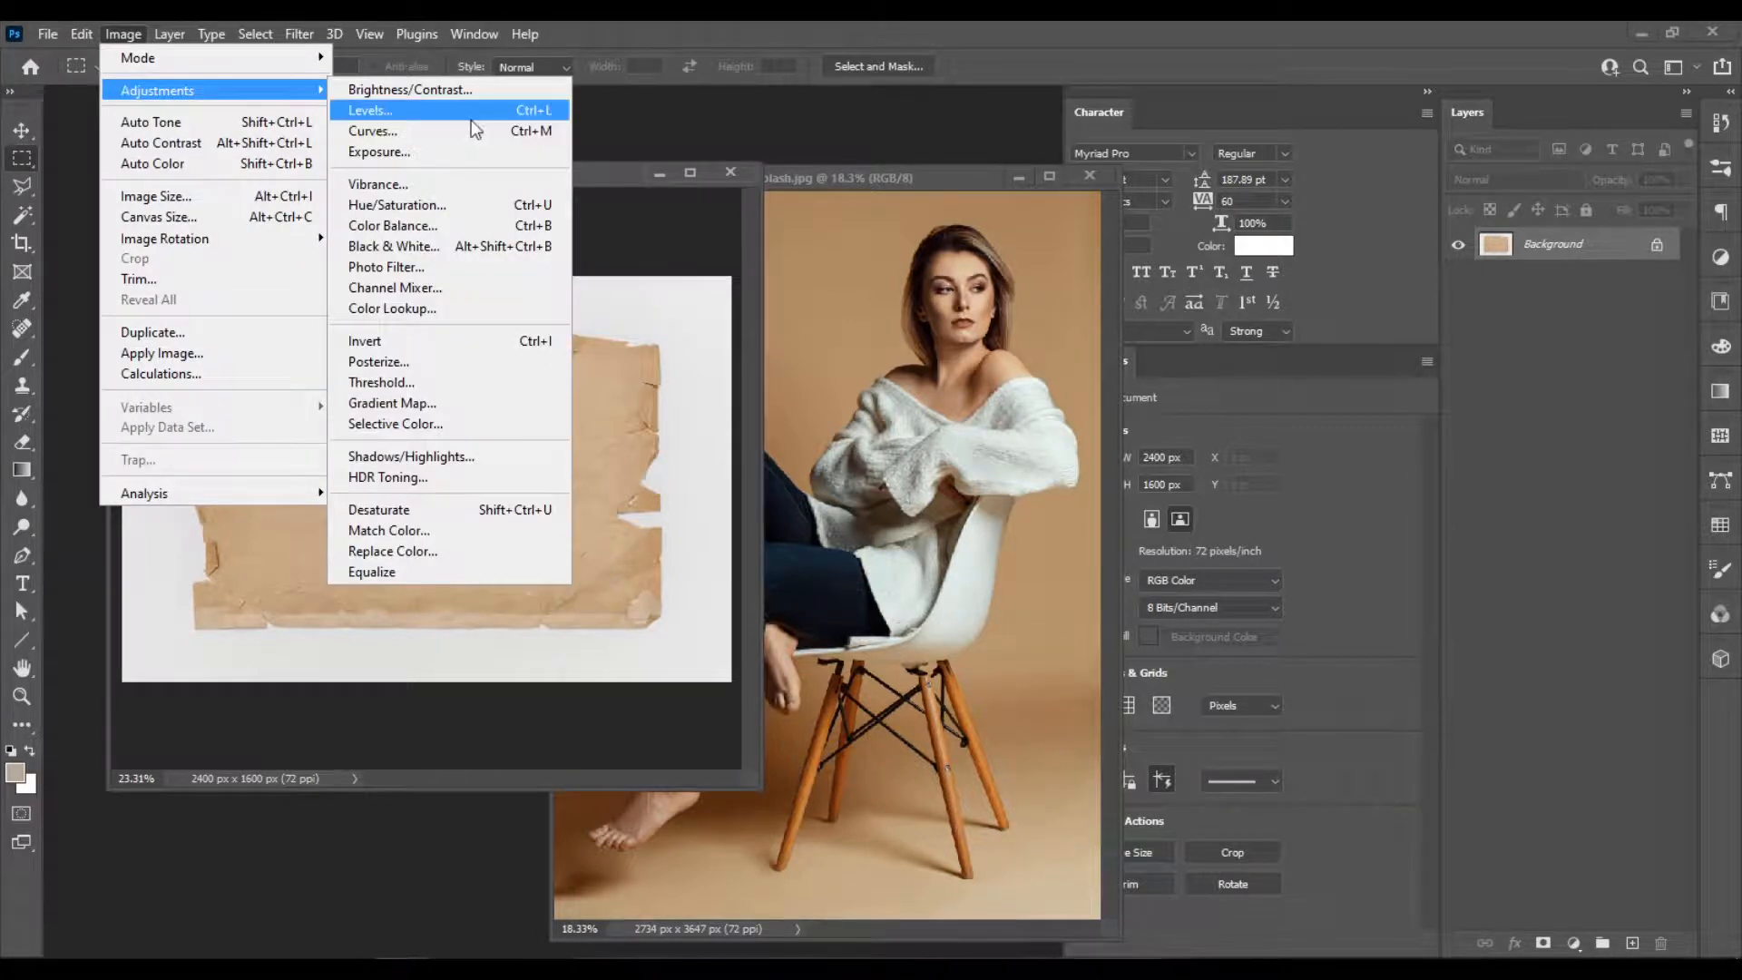
mouse_move(81, 34)
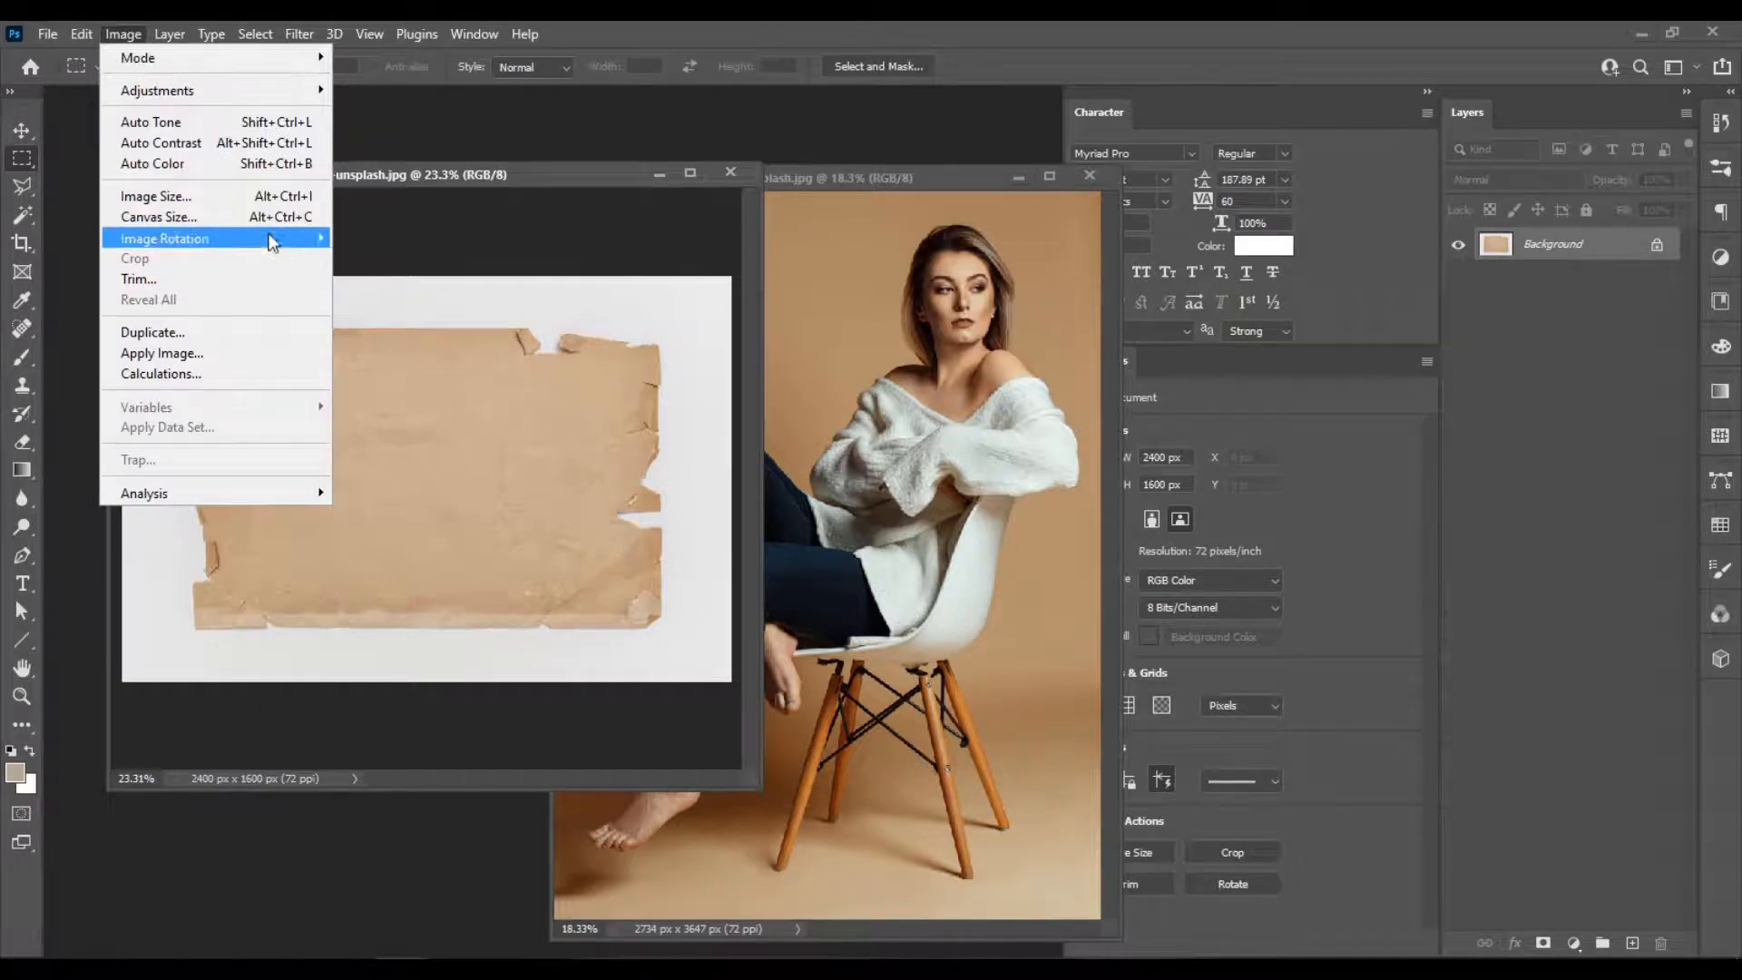
mouse_move(272, 238)
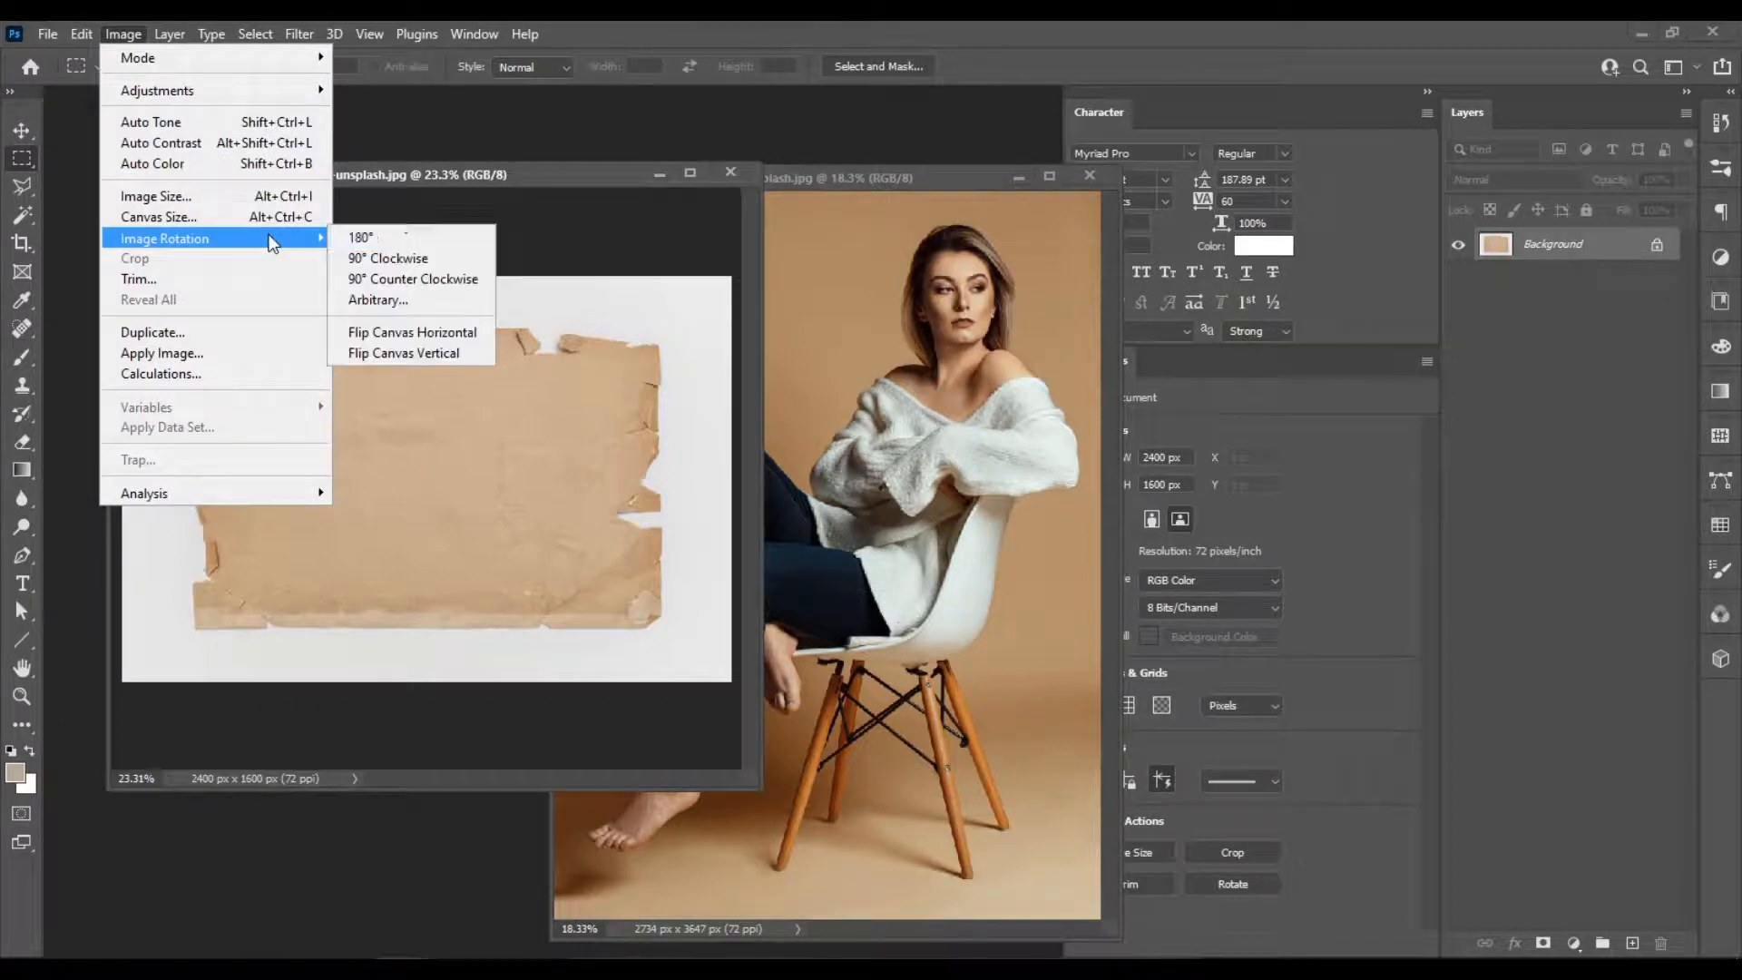
left_click(454, 260)
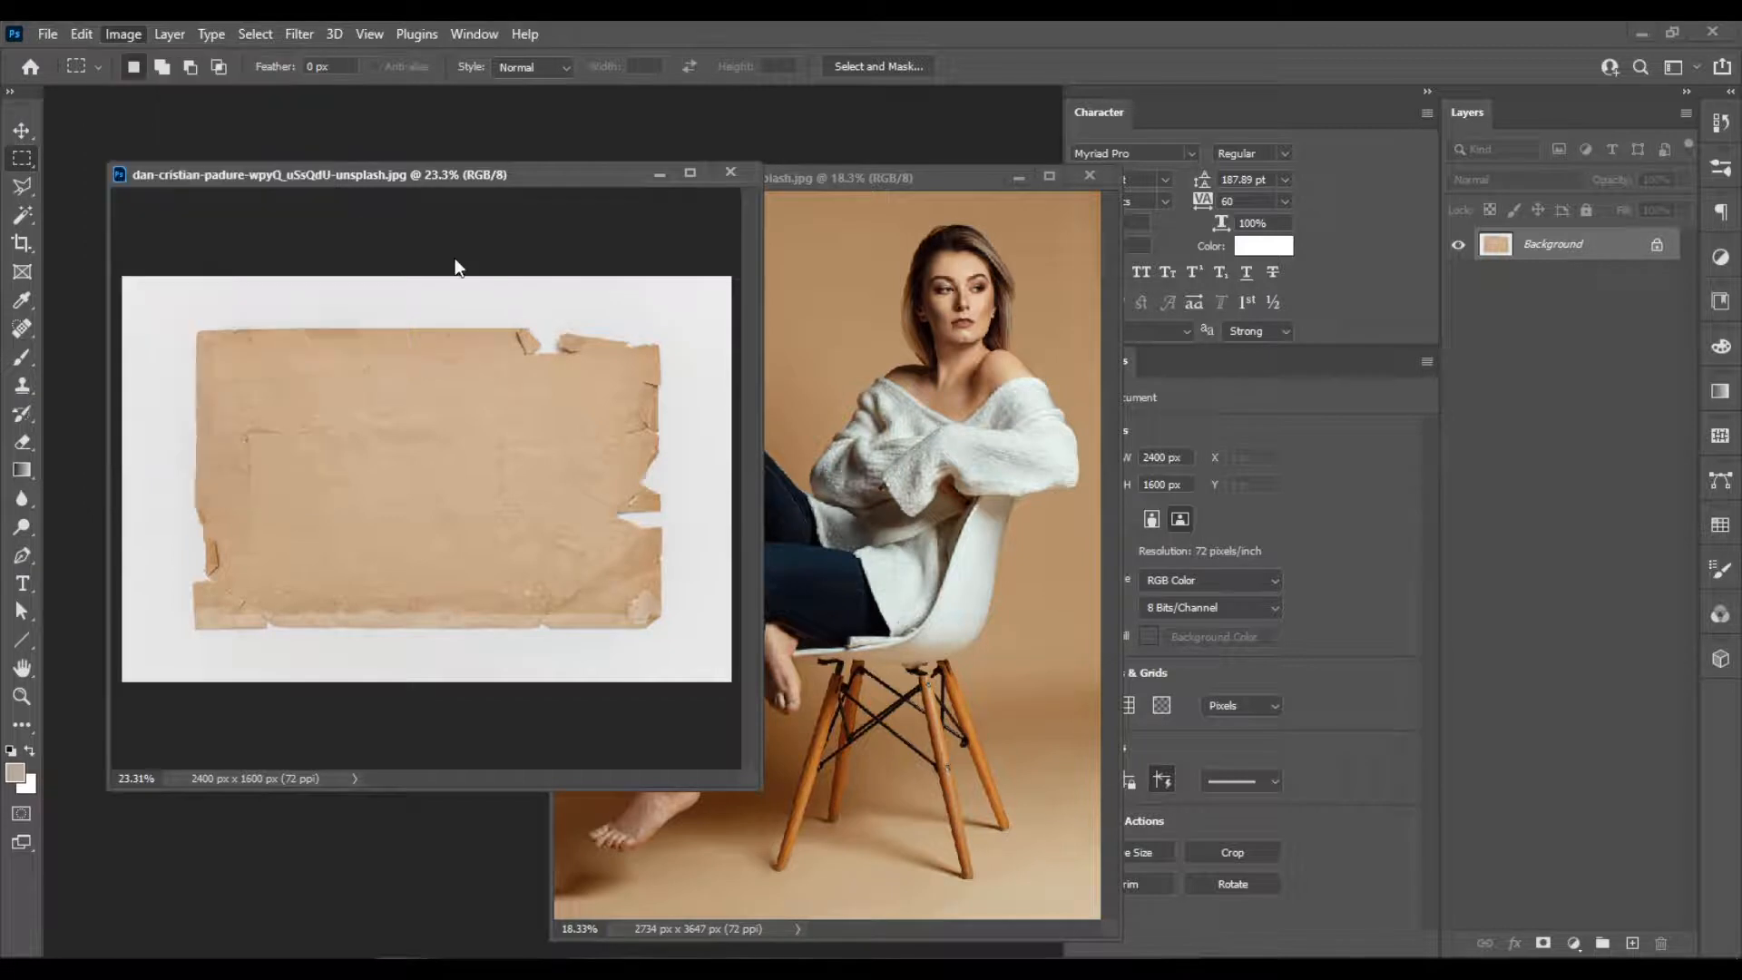
scroll(474, 465, "down", 1)
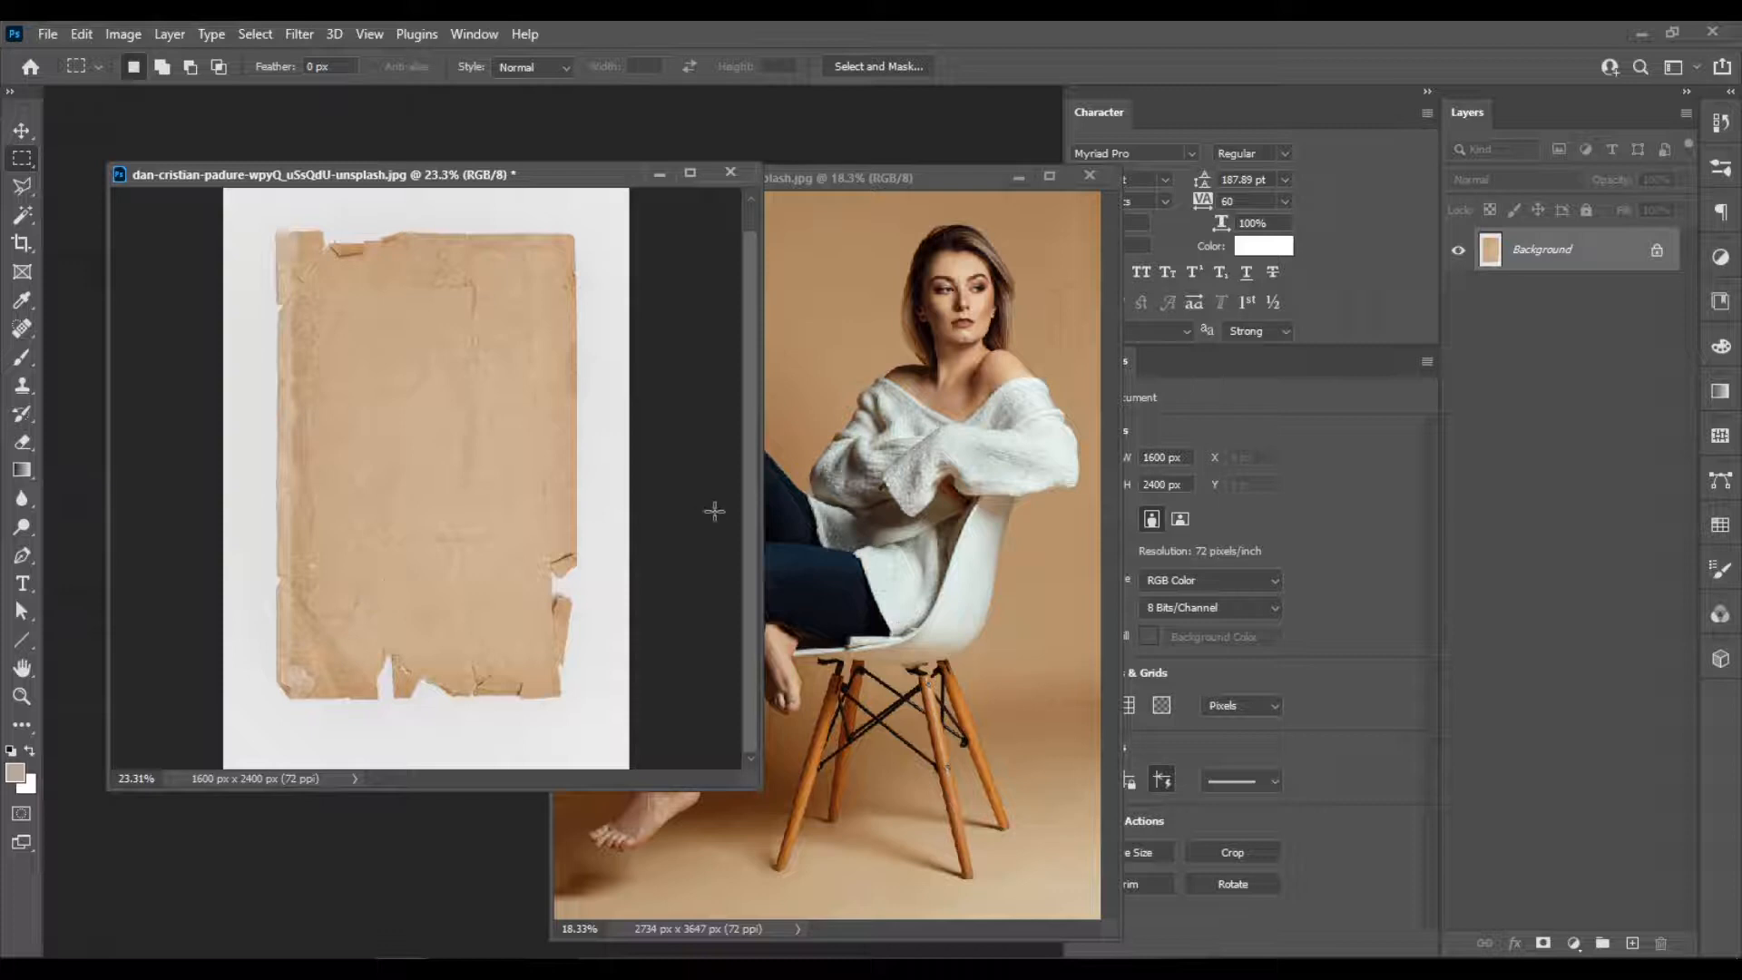
Rotate the torn paper image by a further 180°.
left_click(127, 35)
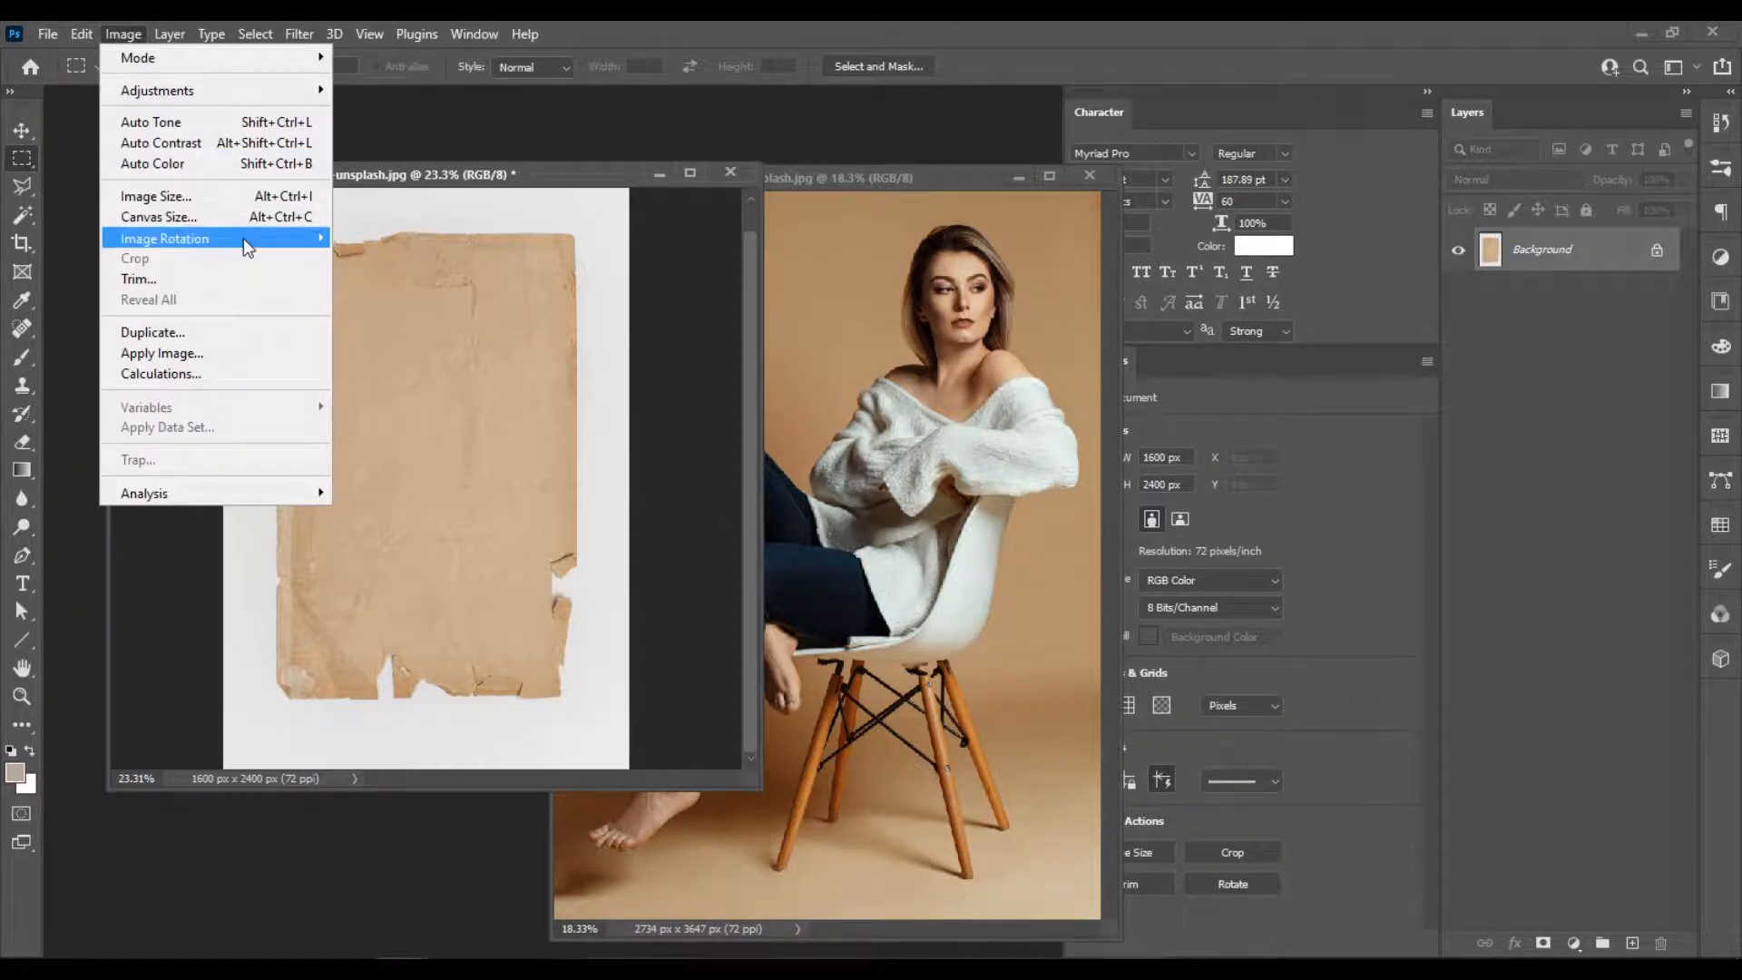
mouse_move(243, 237)
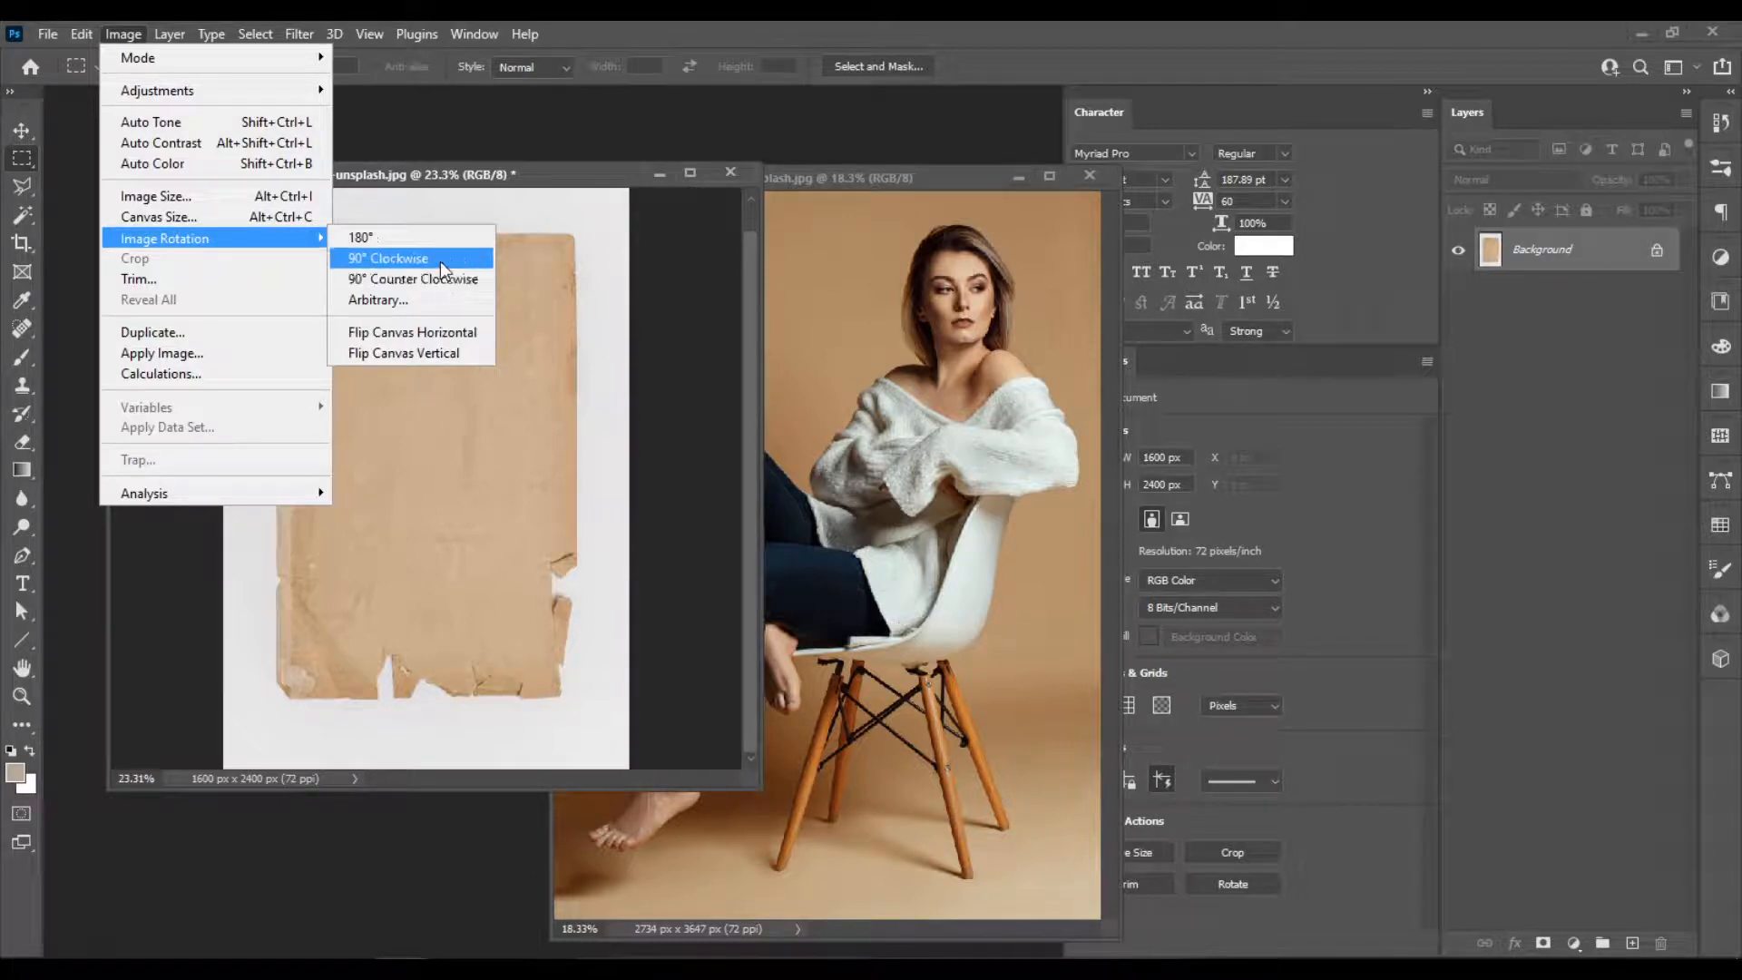
left_click(412, 236)
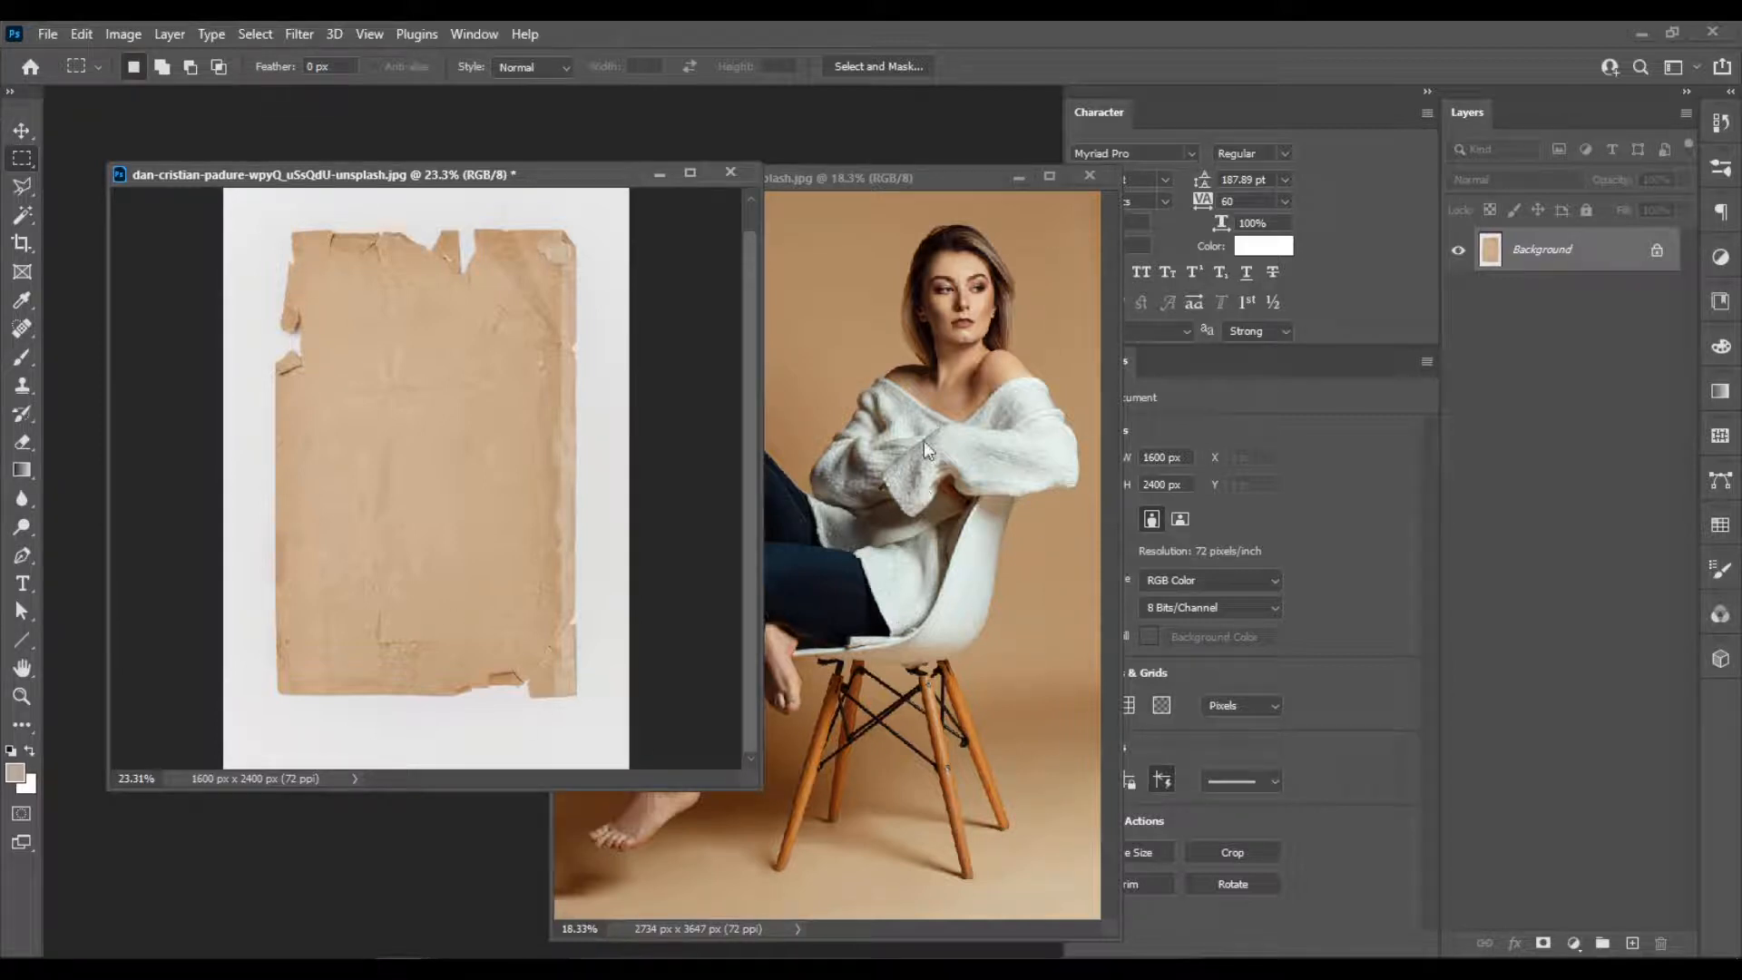
Copy the photo of the seated woman into the torn paper document as a new layer and reposition it over the canvas.
left_click(21, 131)
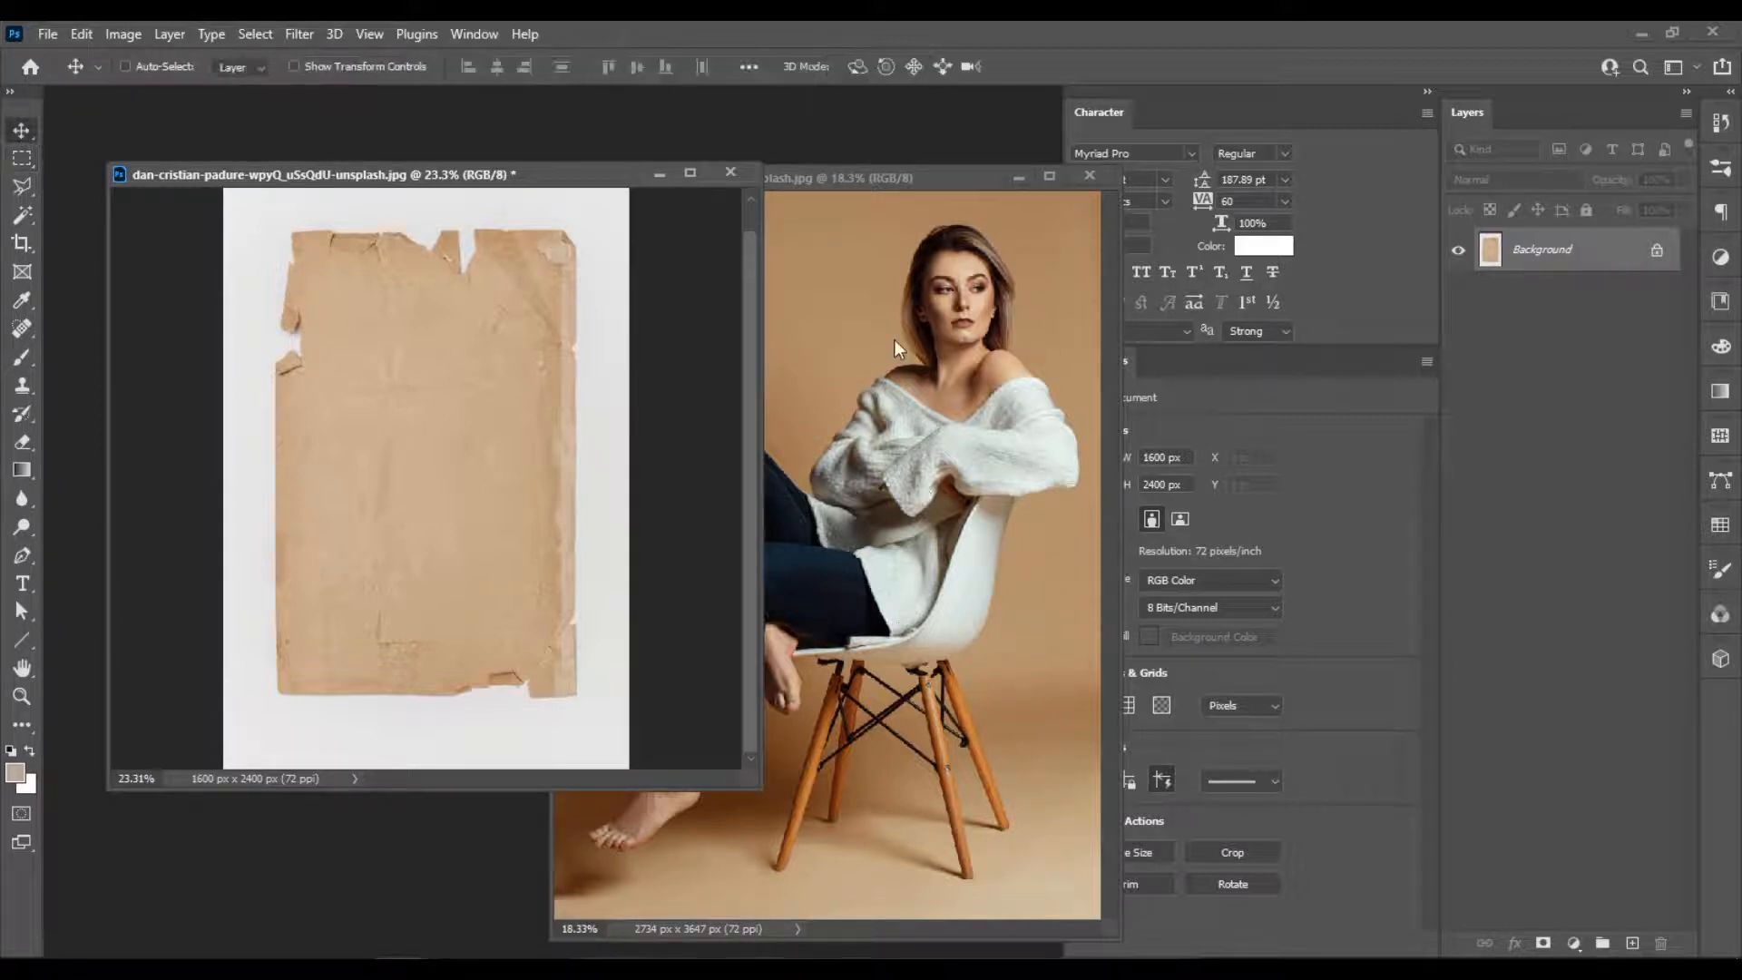
left_click(942, 178)
left_click_drag(978, 378, 447, 369)
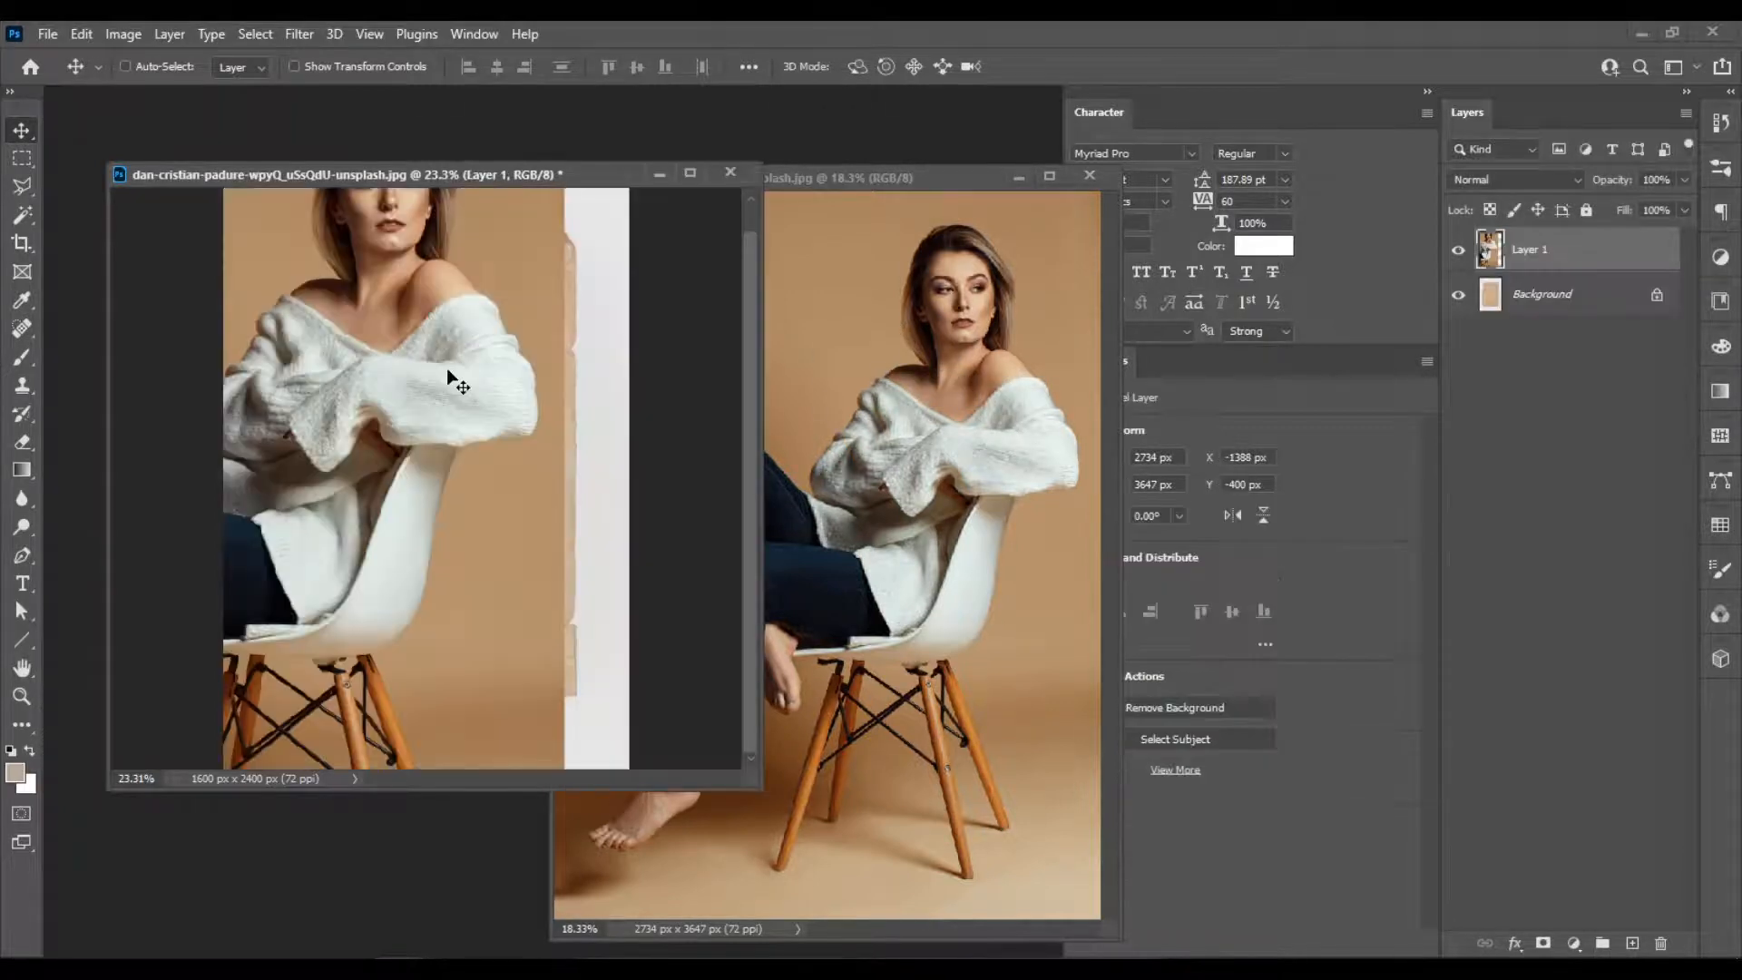
left_click_drag(374, 414, 426, 458)
scroll(423, 449, "down", 2)
scroll(423, 447, "up", 1)
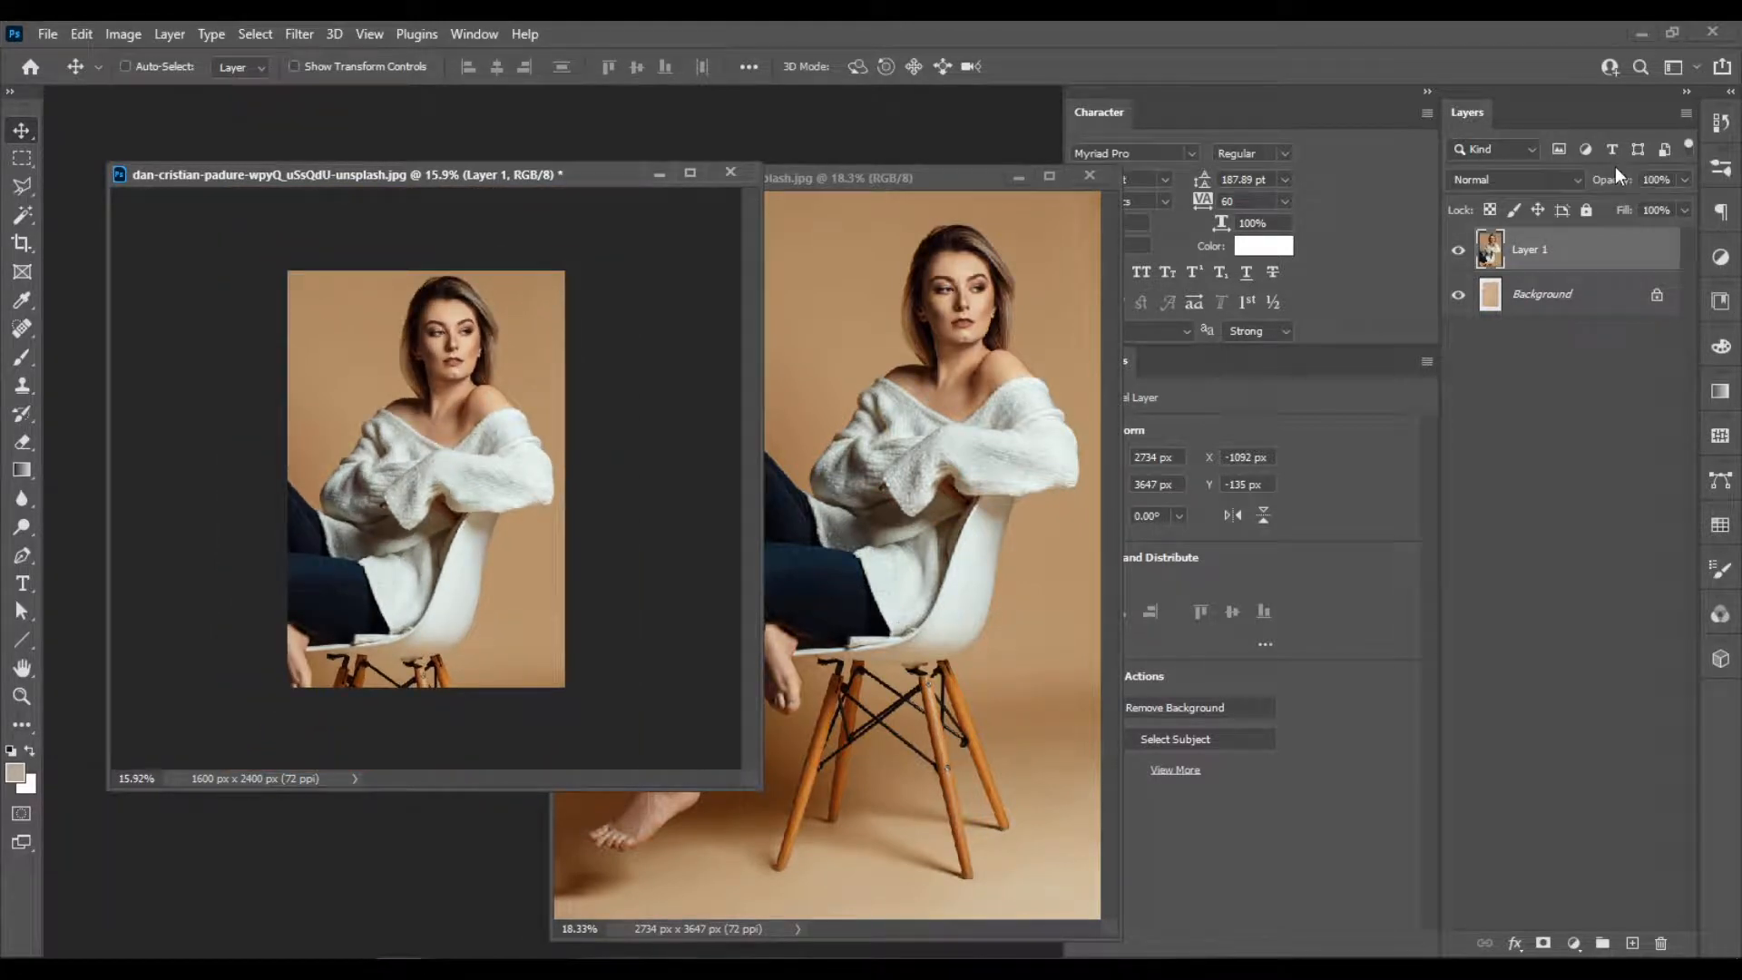
Set the woman's layer to 50% opacity and scale it proportionally to about 46.6%, centred over the paper.
key("5")
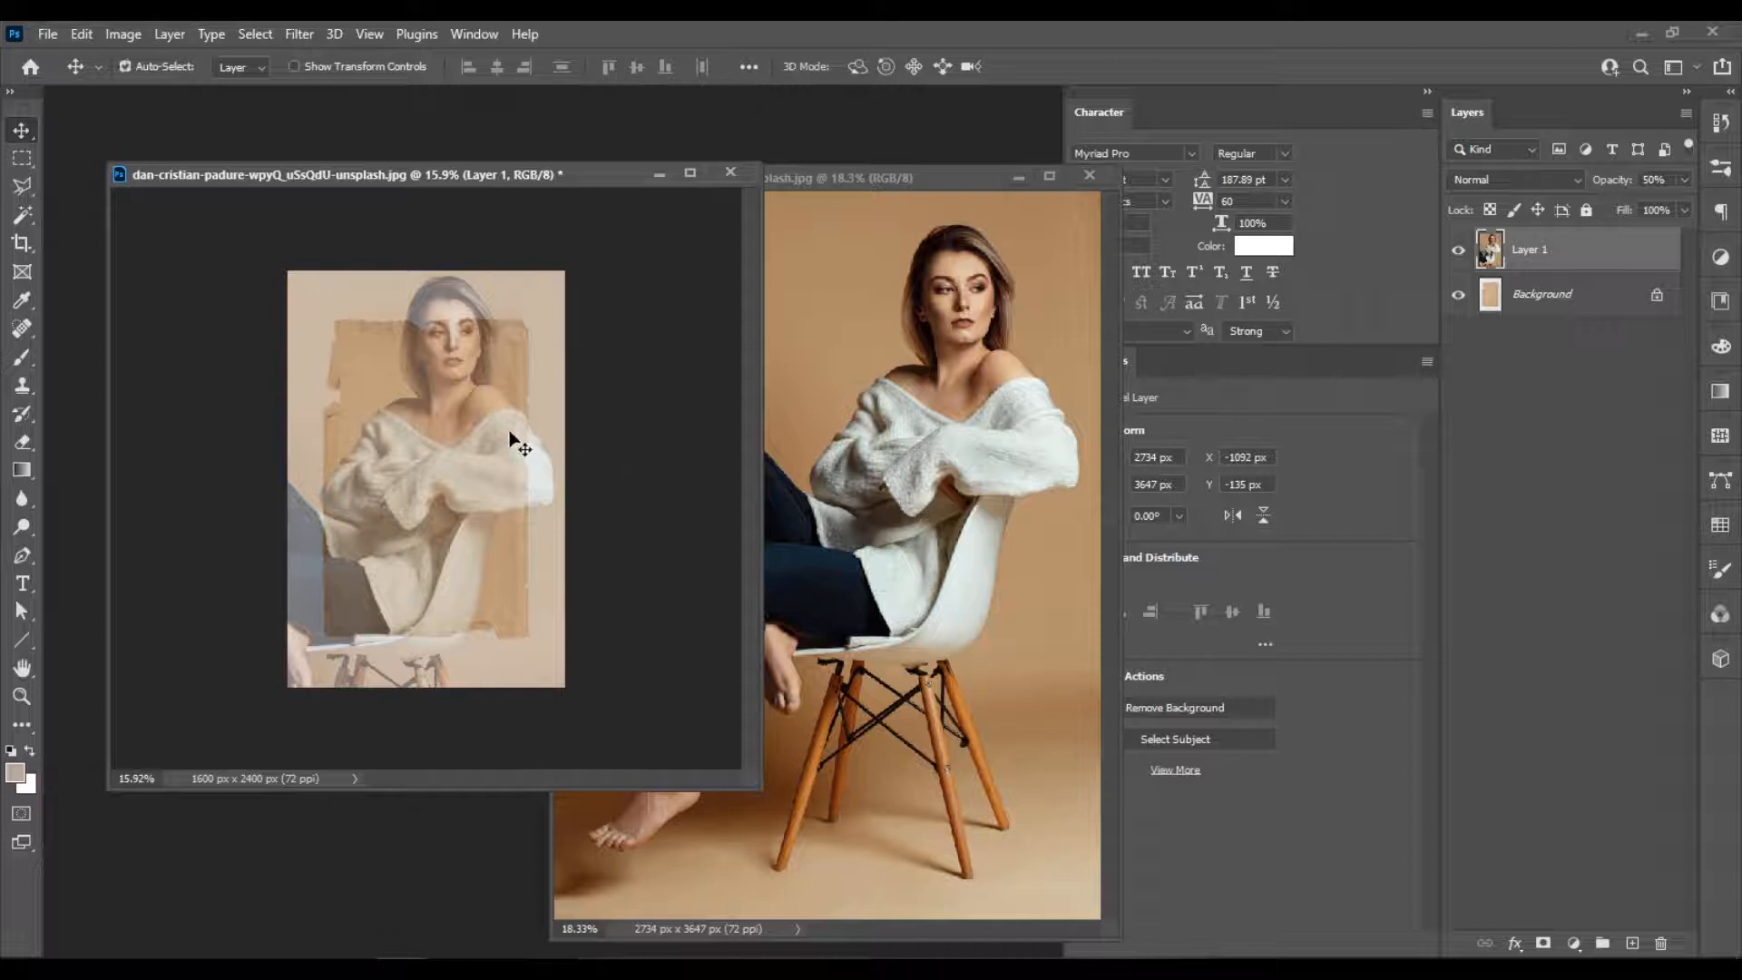
key("ctrl+t")
left_click_drag(571, 246, 459, 398)
left_click_drag(381, 526, 459, 446)
scroll(465, 427, "up", 1)
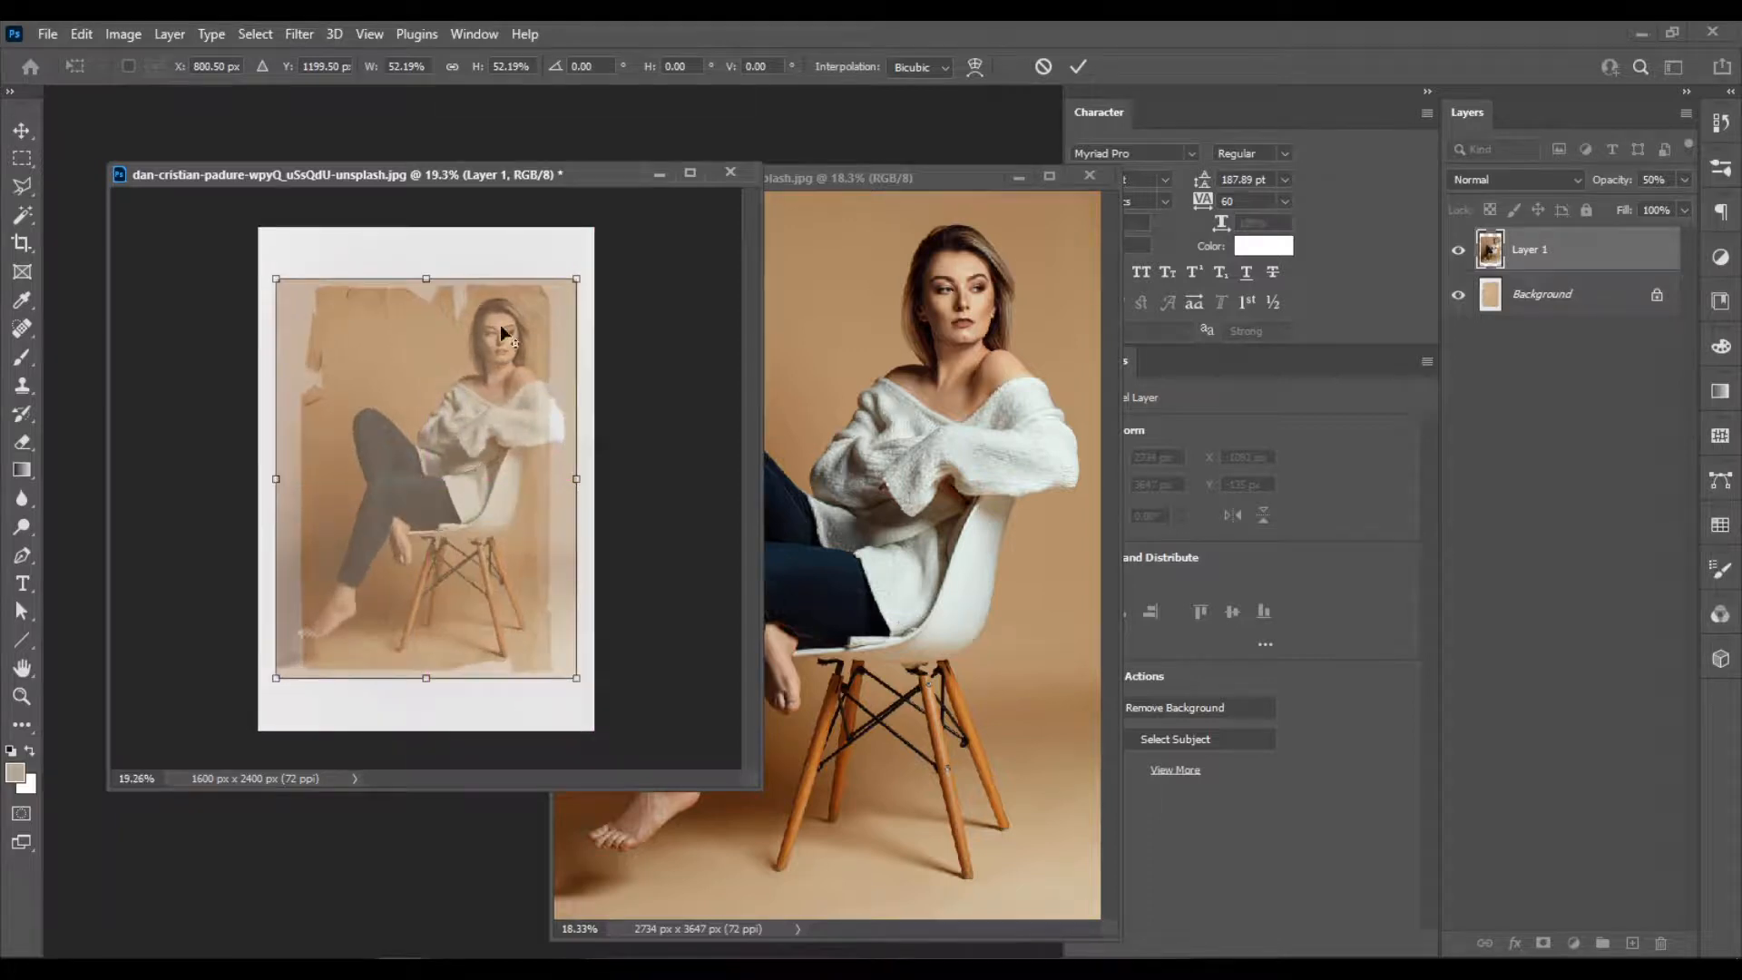
left_click_drag(579, 282, 564, 297)
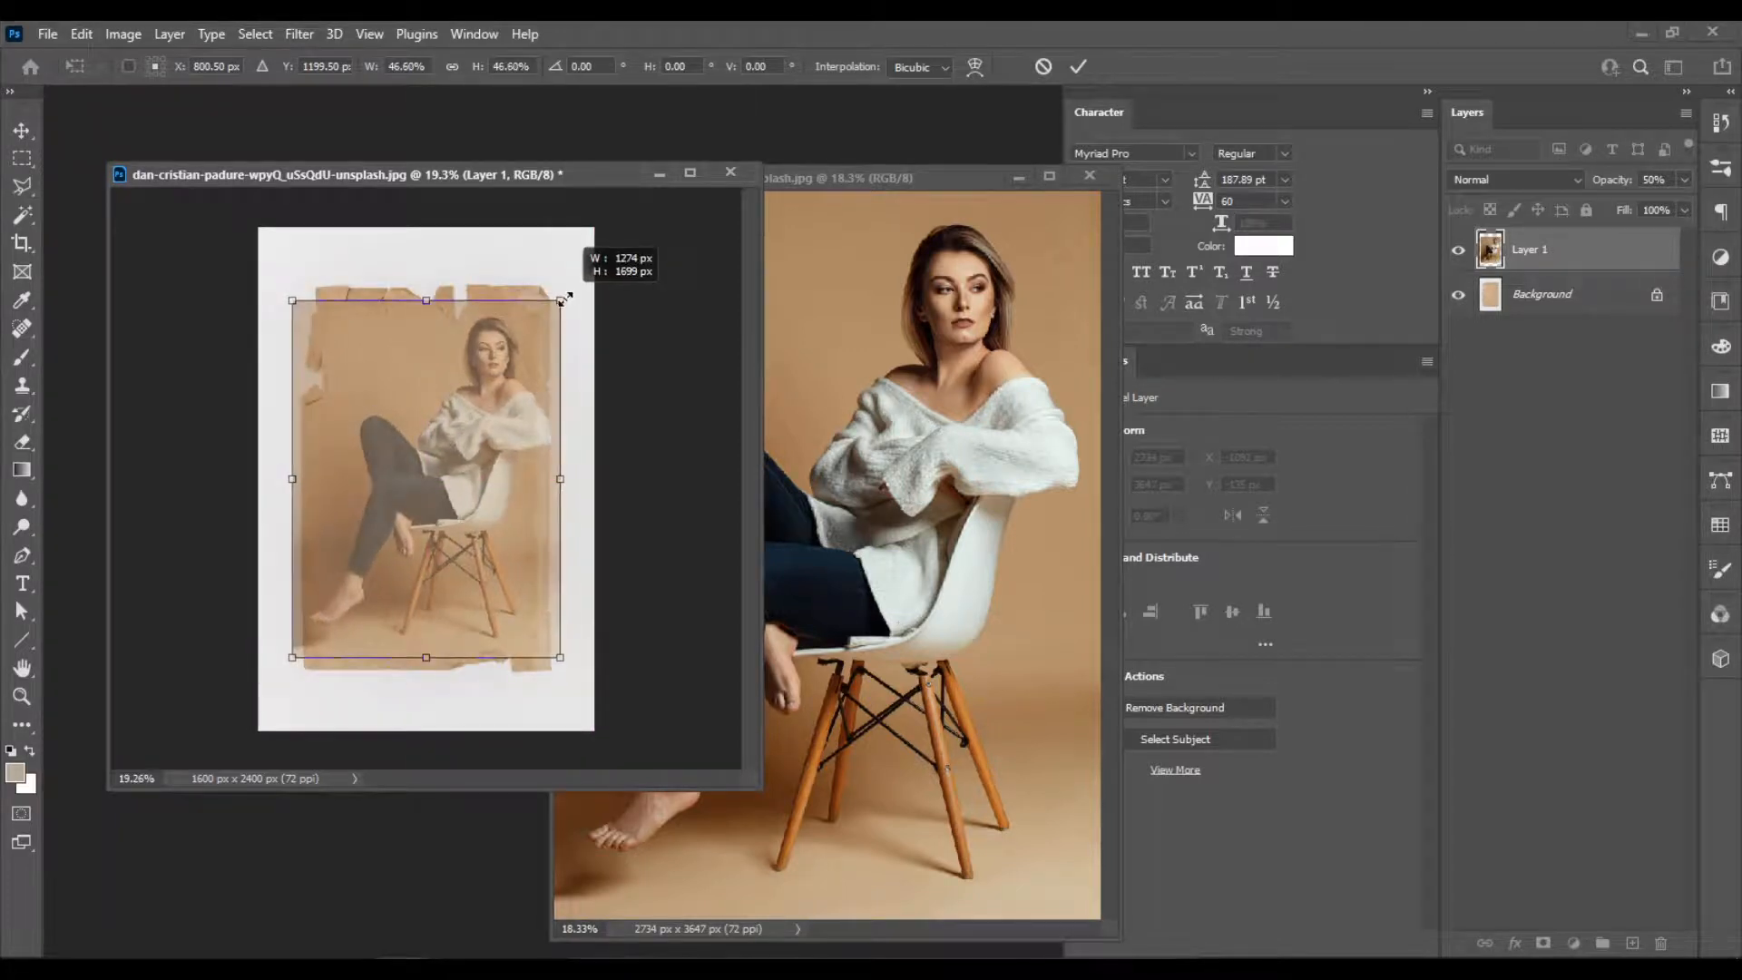
key("Return")
Duplicate the Background layer and hide the woman's layer, Layer 1.
scroll(450, 443, "up", 2)
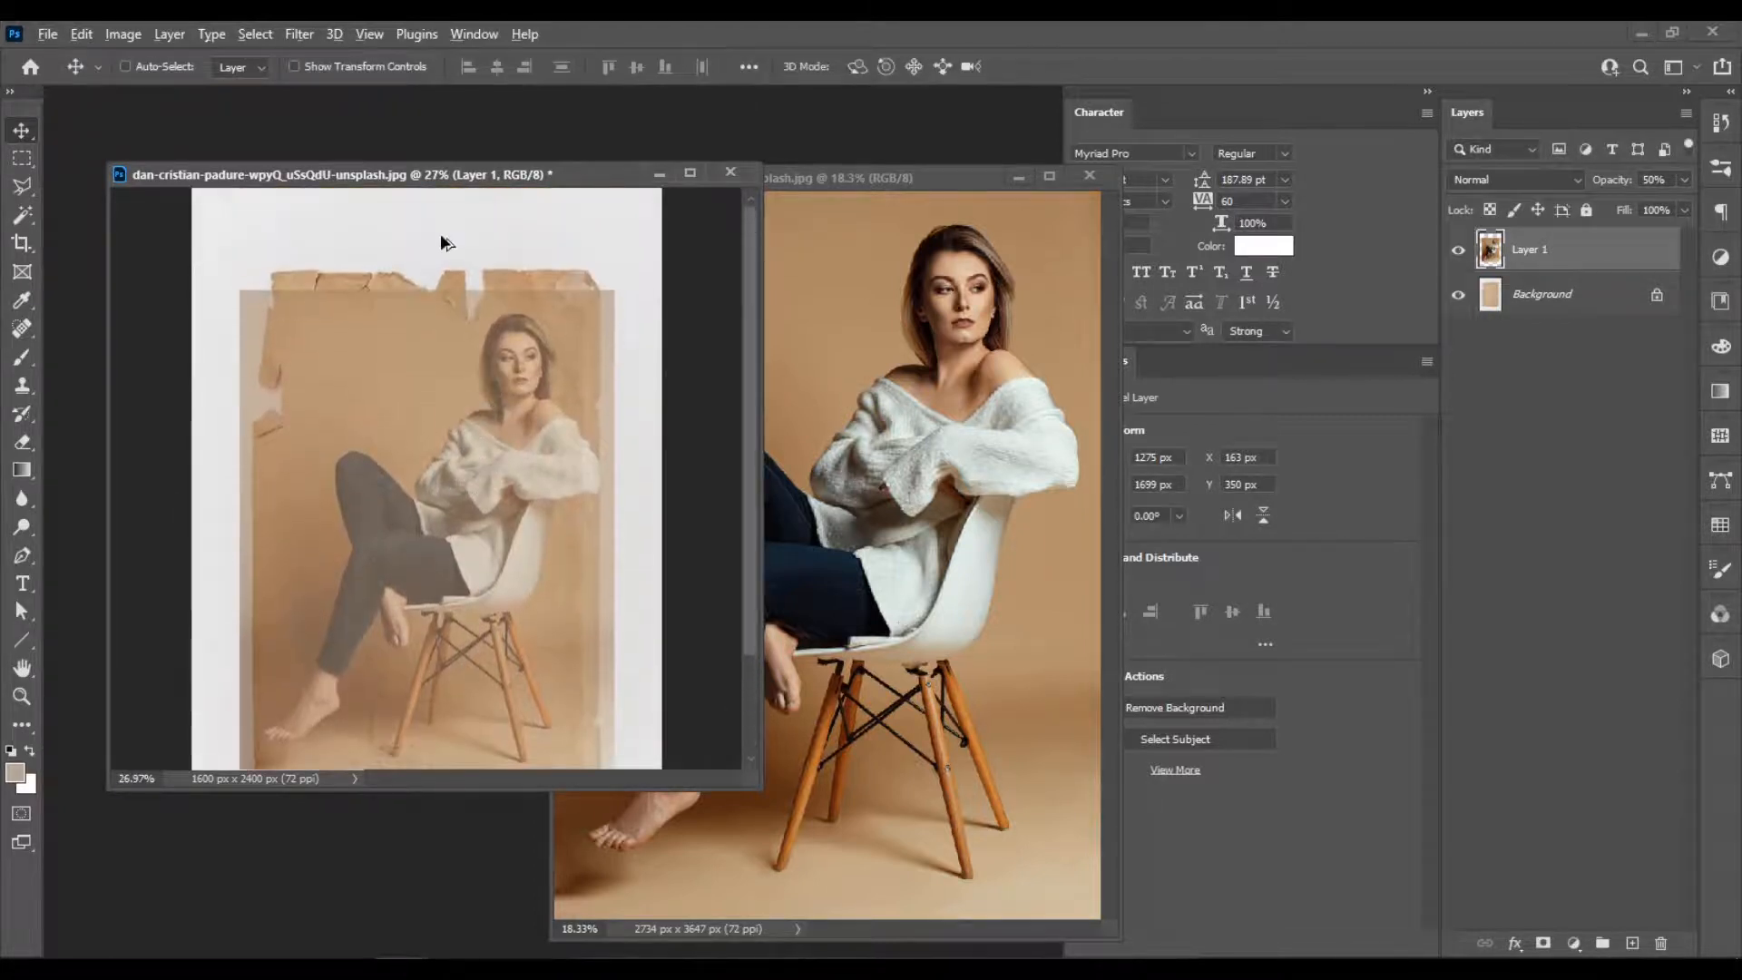
scroll(439, 233, "up", 2)
scroll(440, 238, "down", 3)
scroll(481, 274, "up", 3)
left_click(1542, 298)
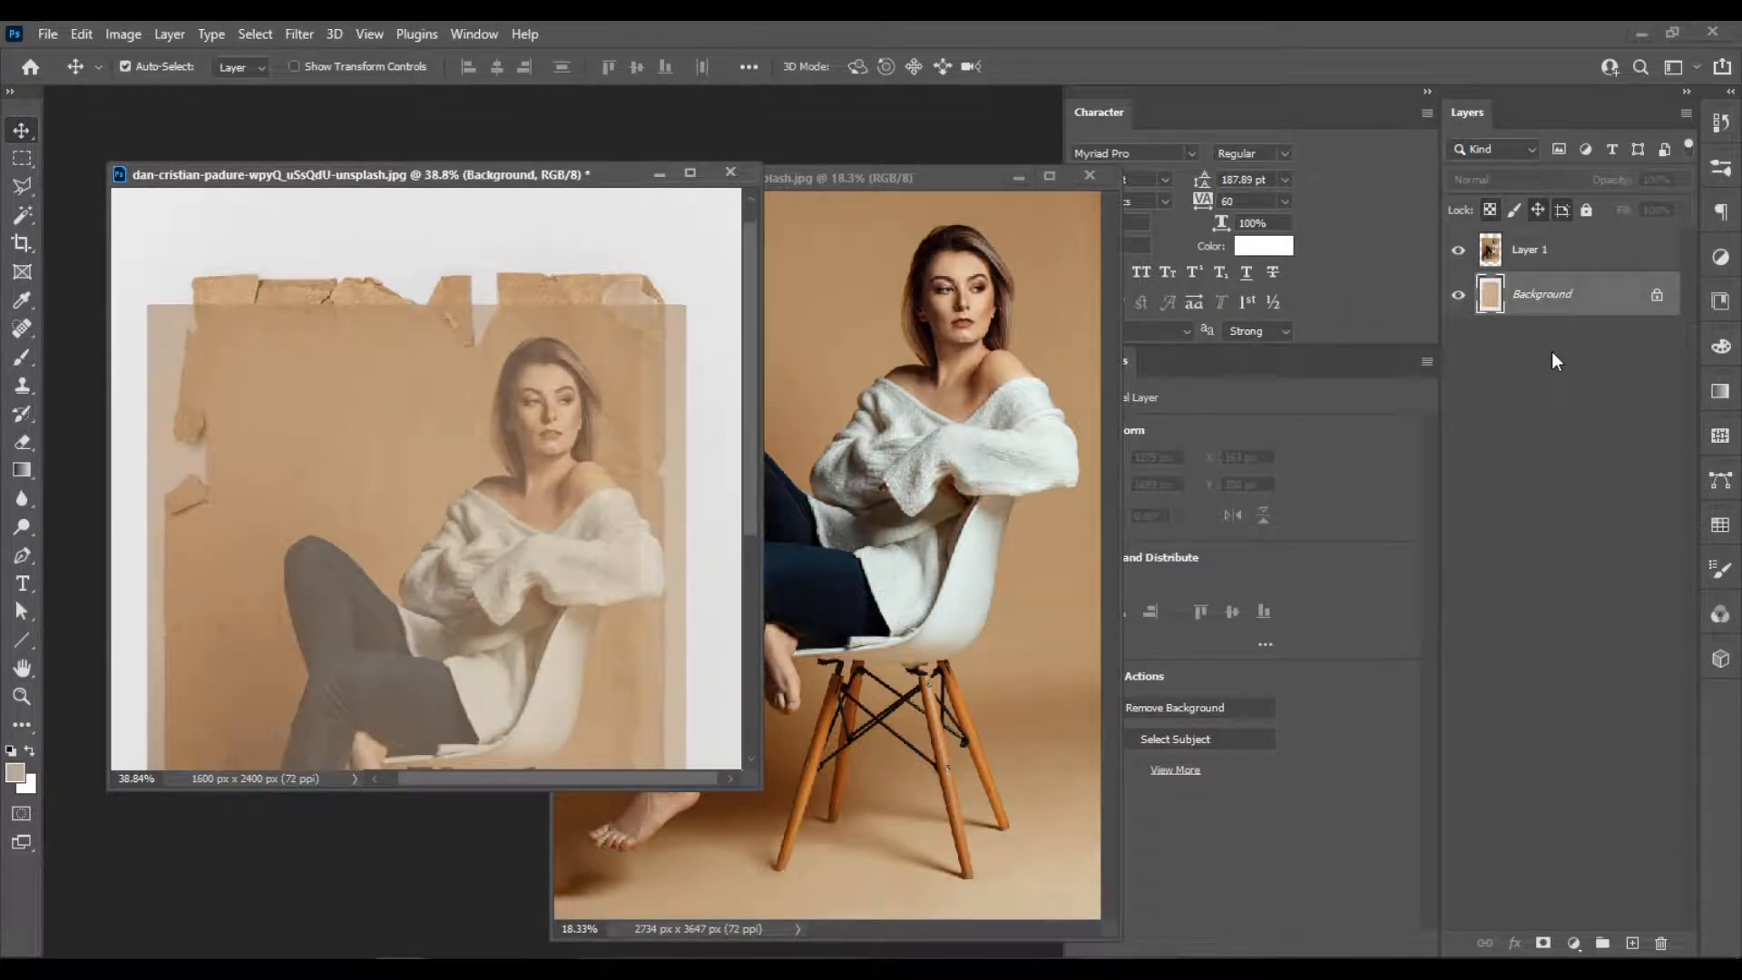
key("ctrl+j")
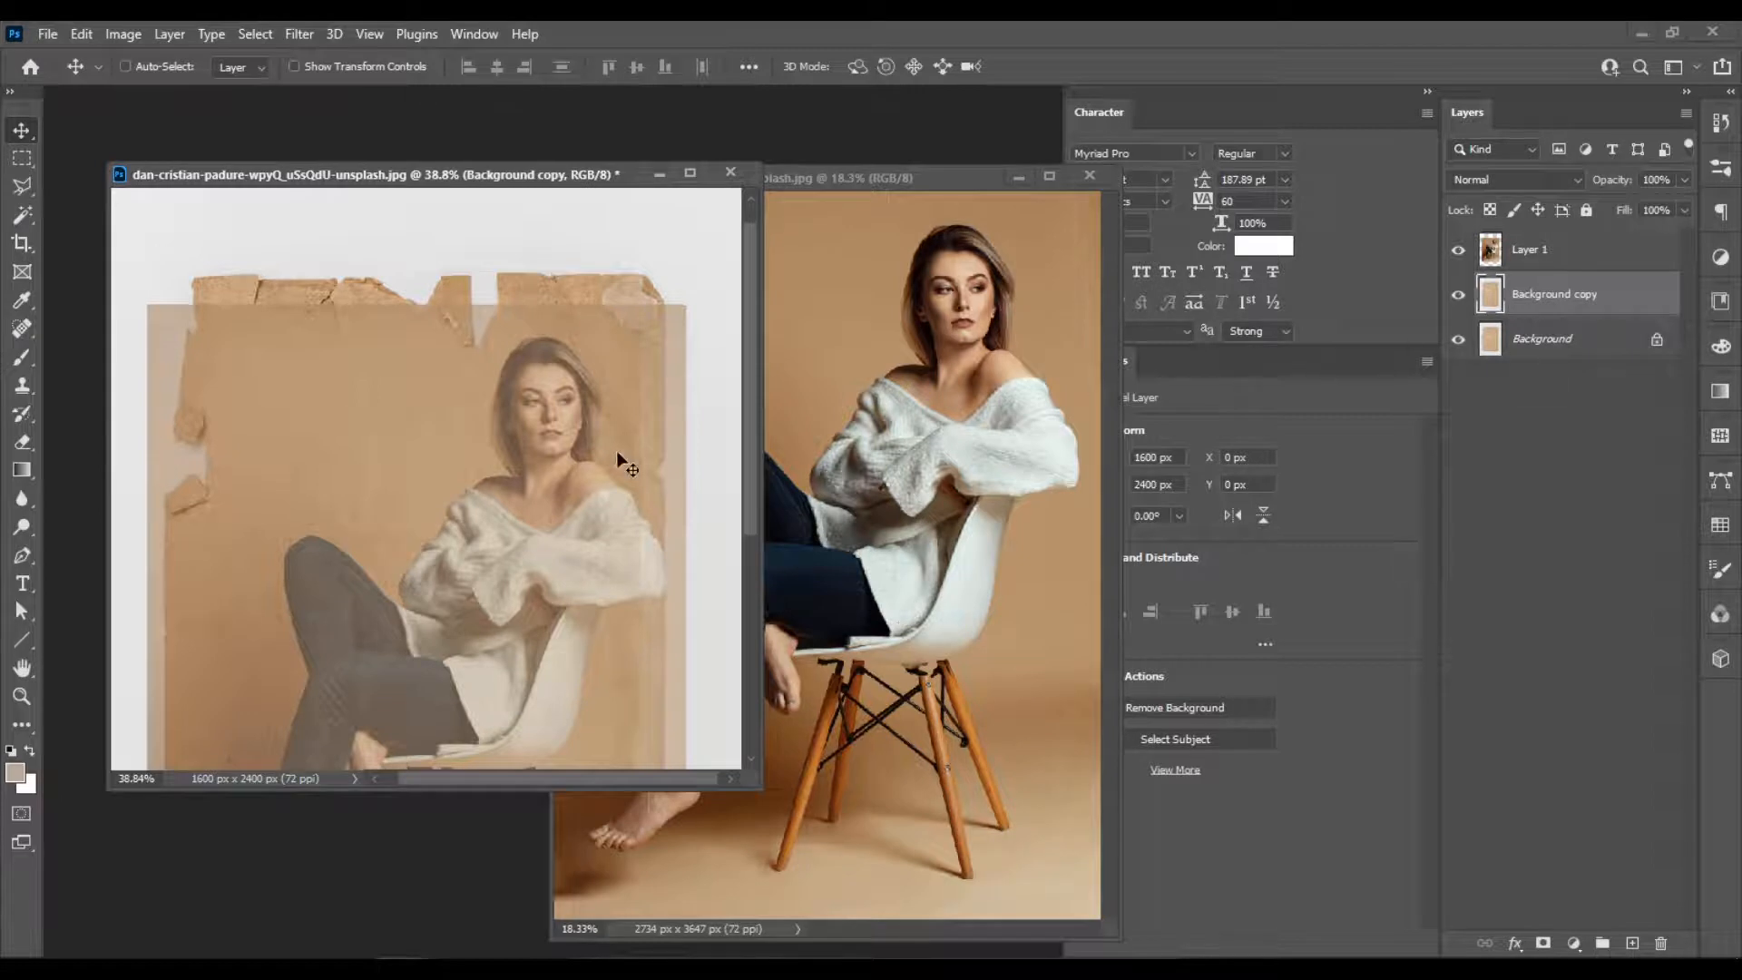
scroll(617, 450, "down", 3)
scroll(597, 432, "down", 2)
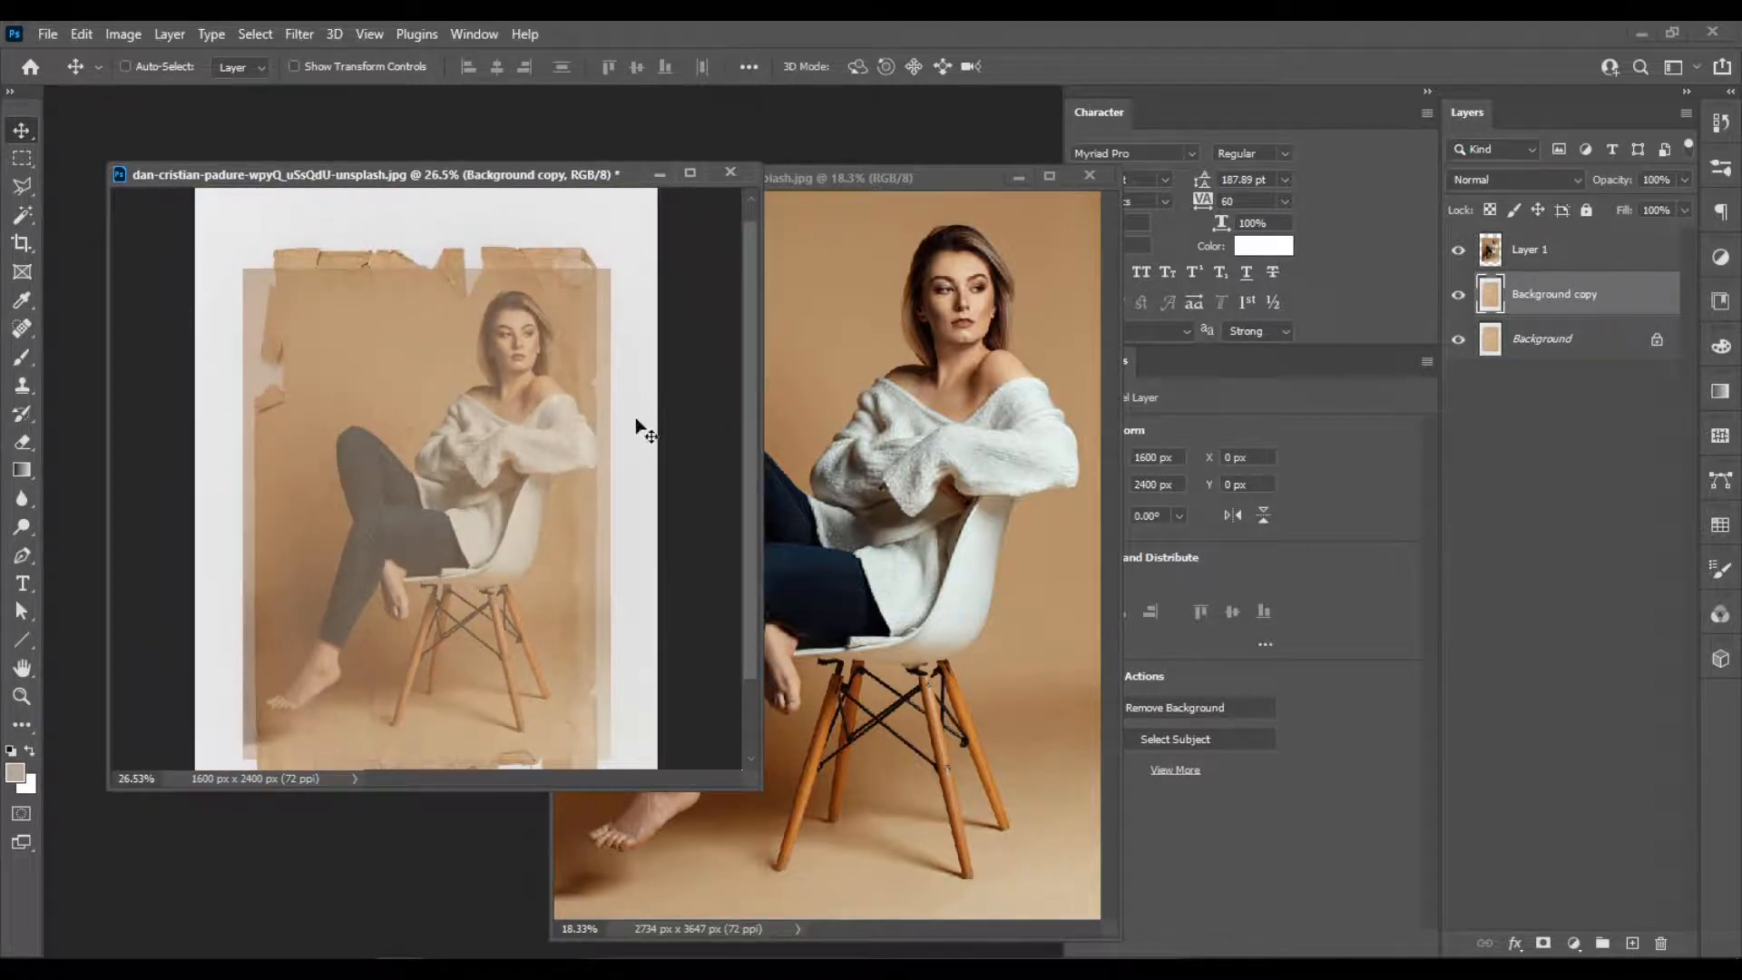
scroll(638, 427, "down", 2)
scroll(338, 226, "up", 2)
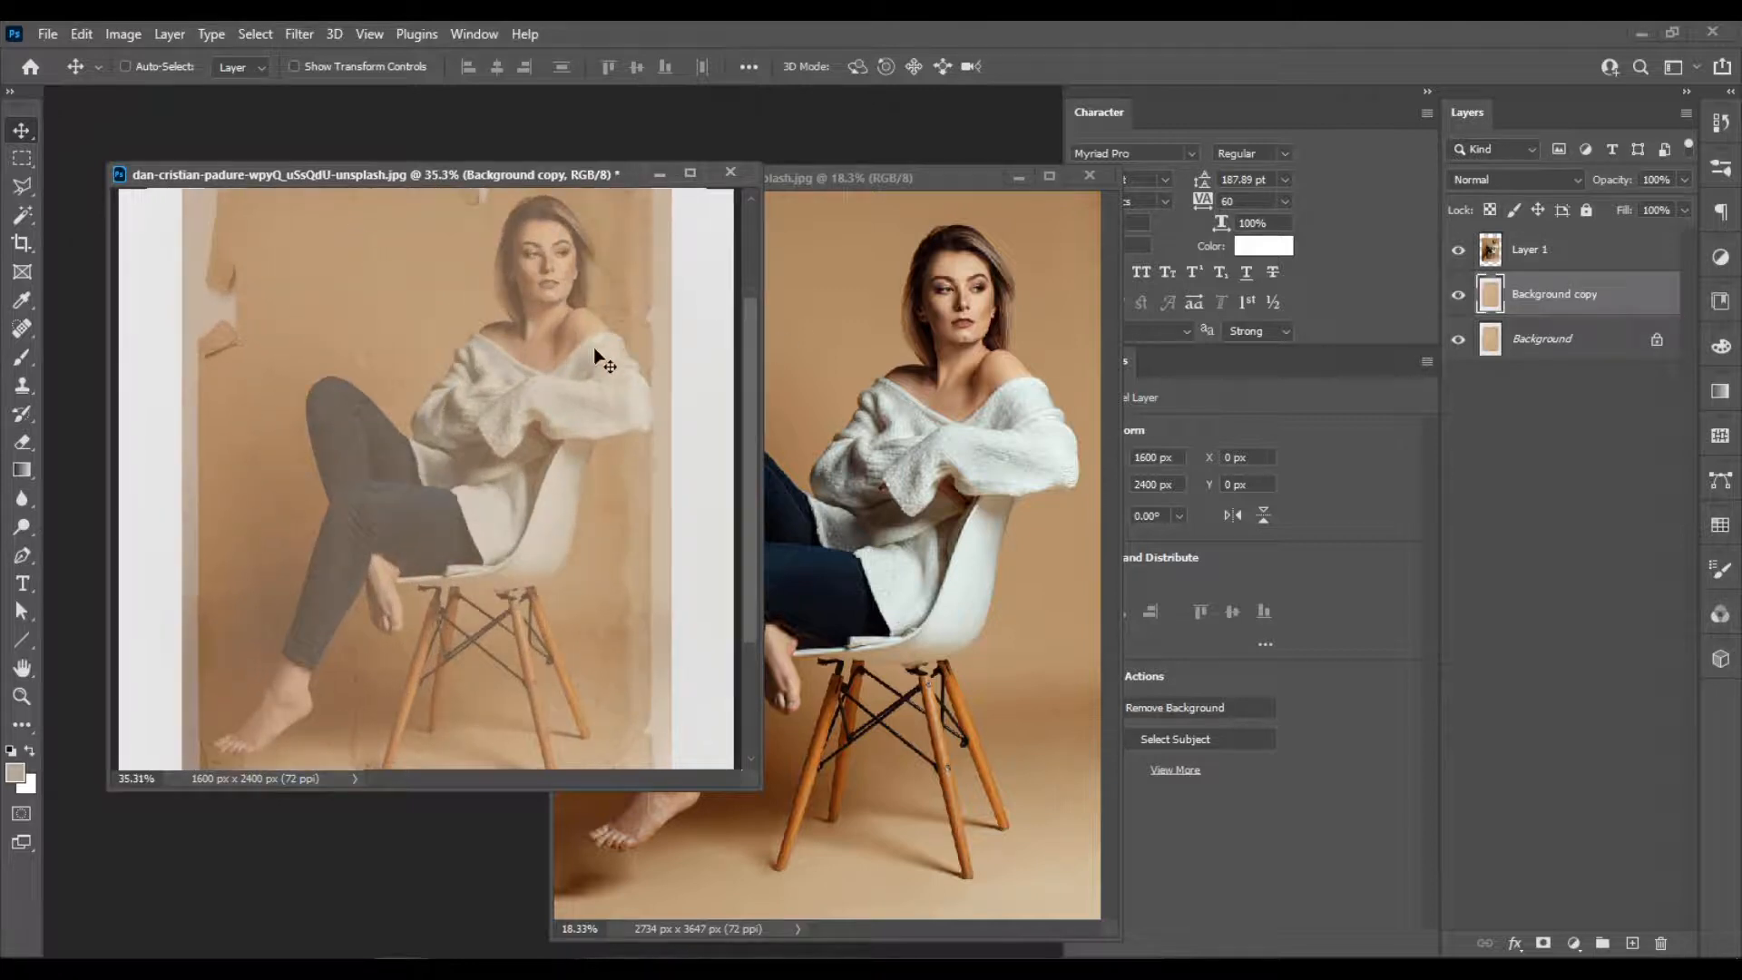
scroll(596, 356, "up", 2)
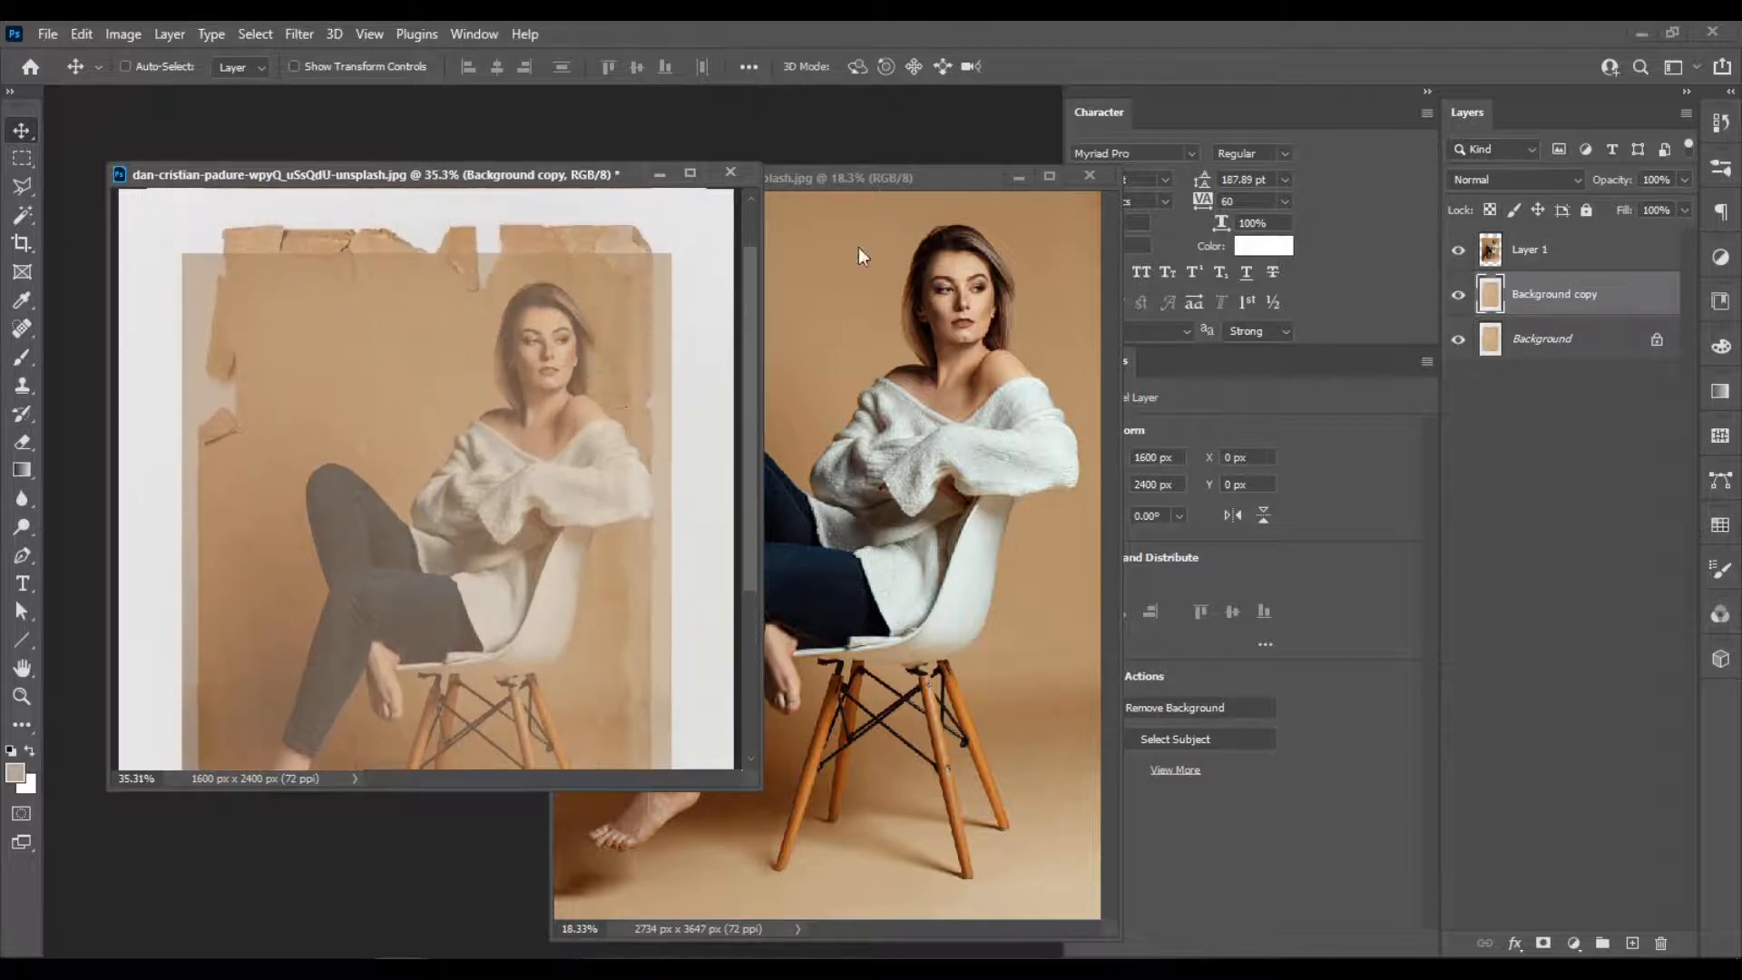
left_click(1458, 249)
Close the original photo of the woman and dock the floating paper document as a tab in the workspace.
left_click(1087, 179)
left_click(1090, 175)
left_click_drag(425, 174, 536, 96)
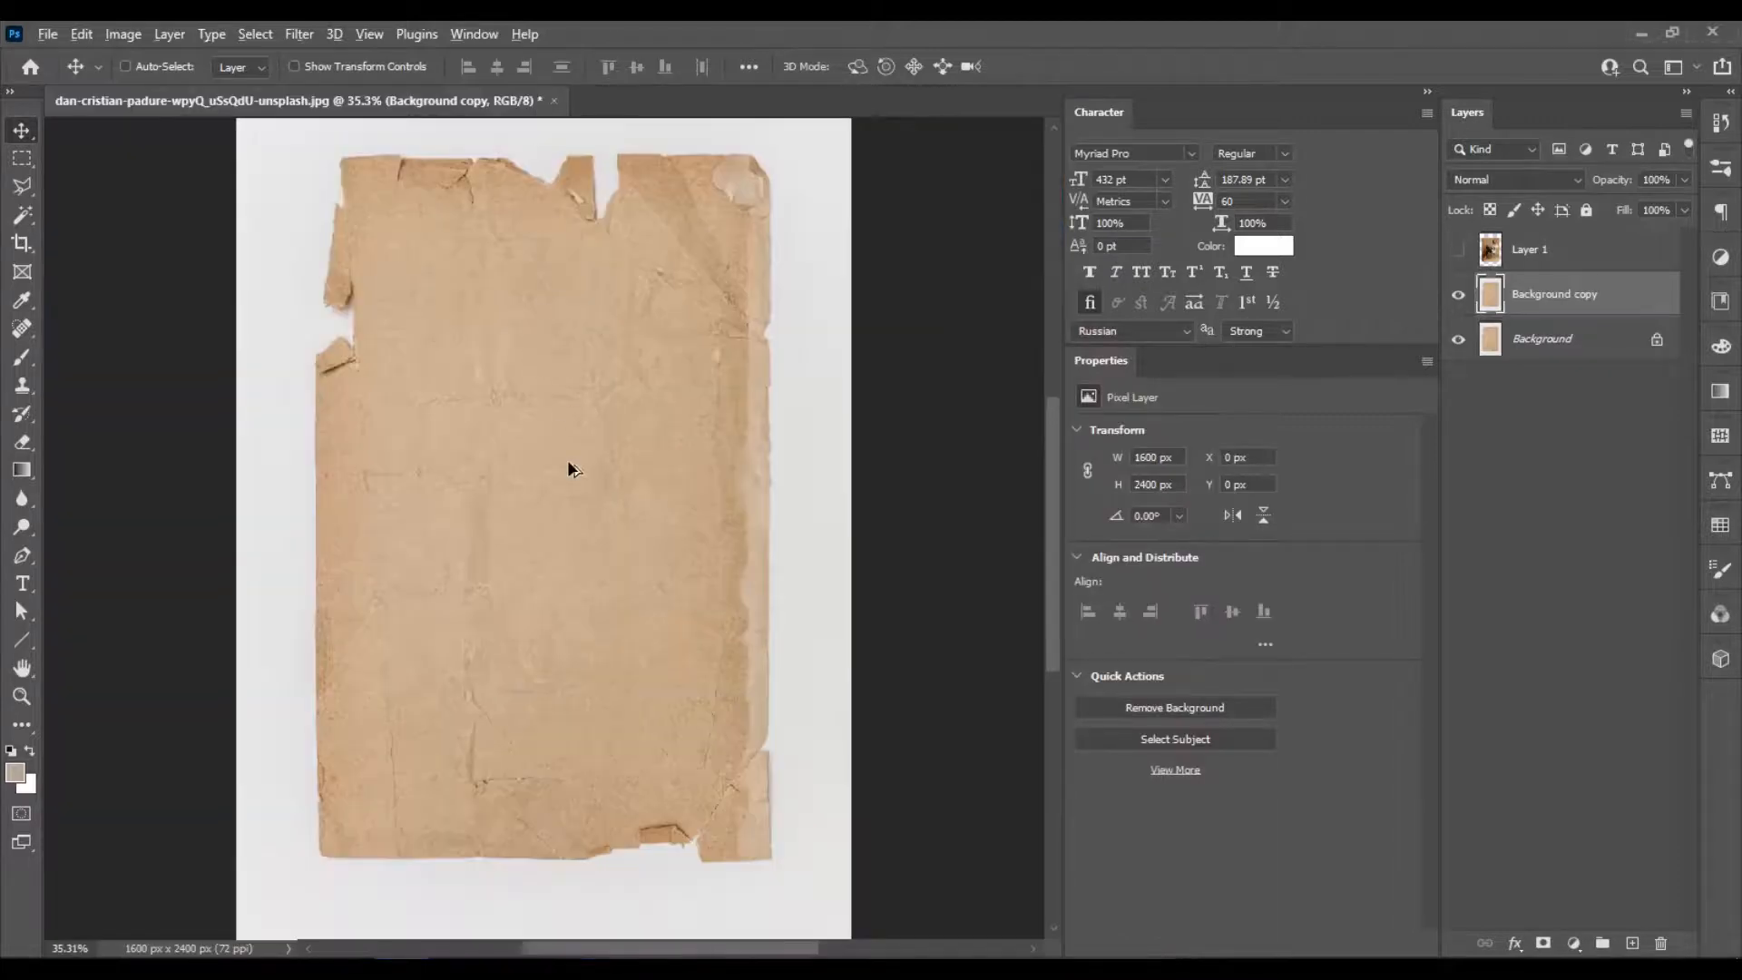
scroll(483, 485, "down", 1)
scroll(482, 484, "up", 3)
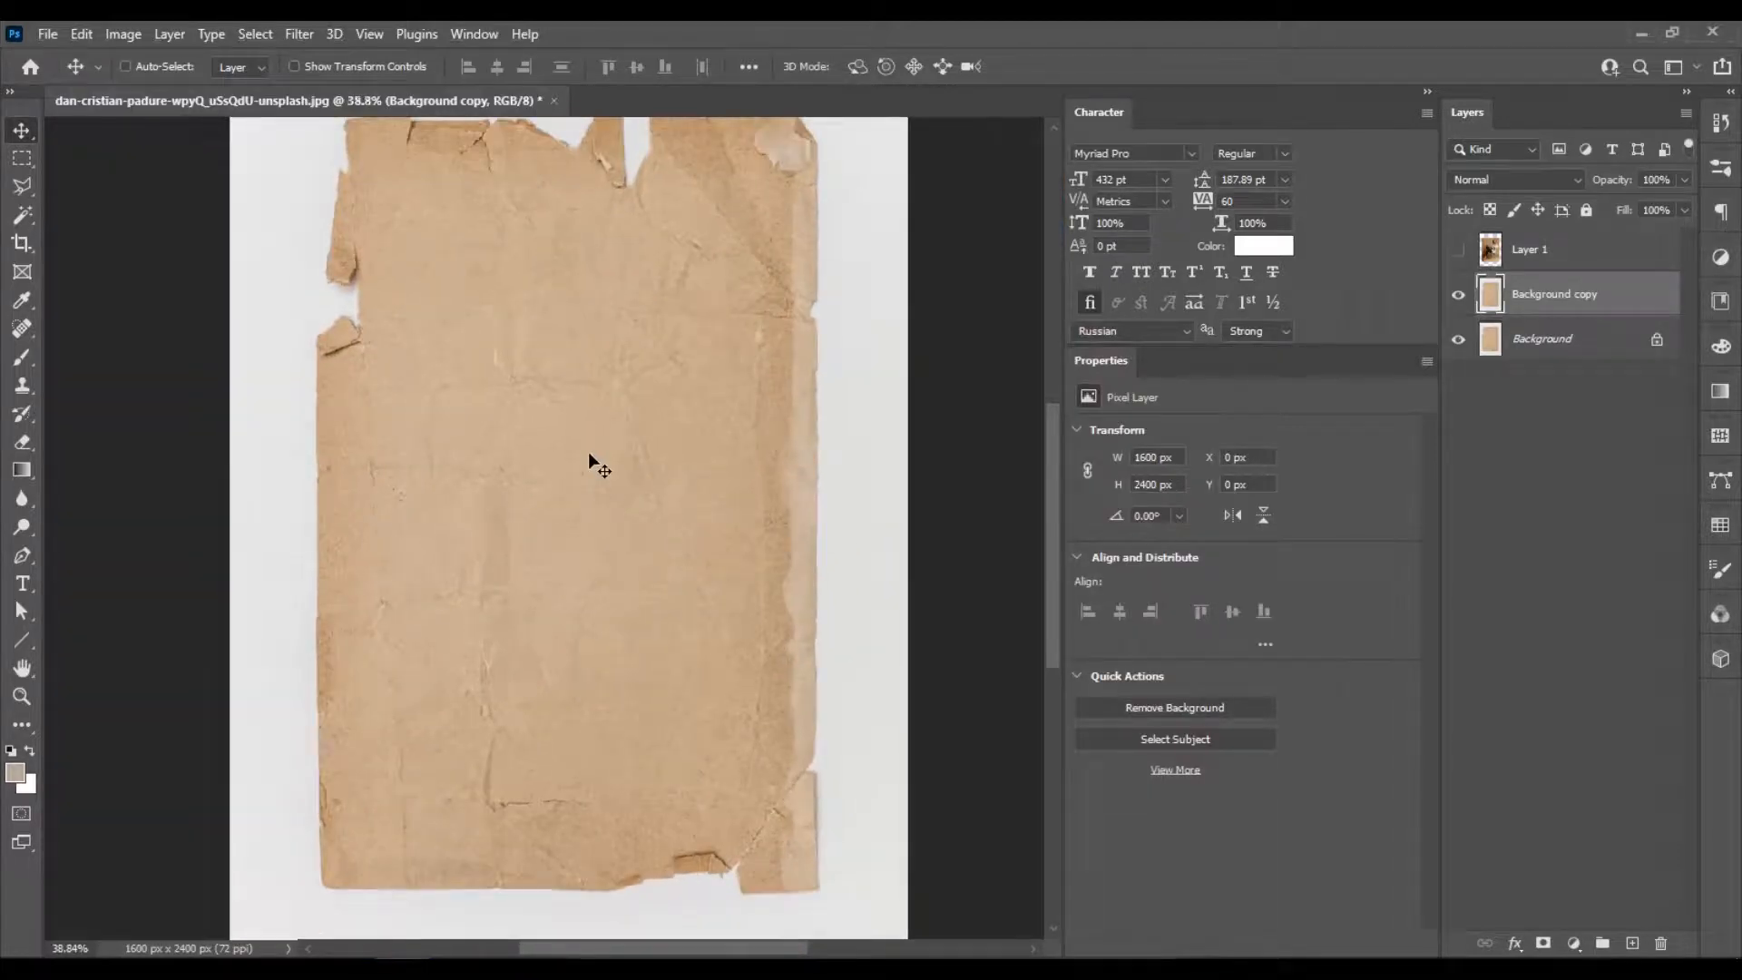
scroll(587, 452, "down", 2)
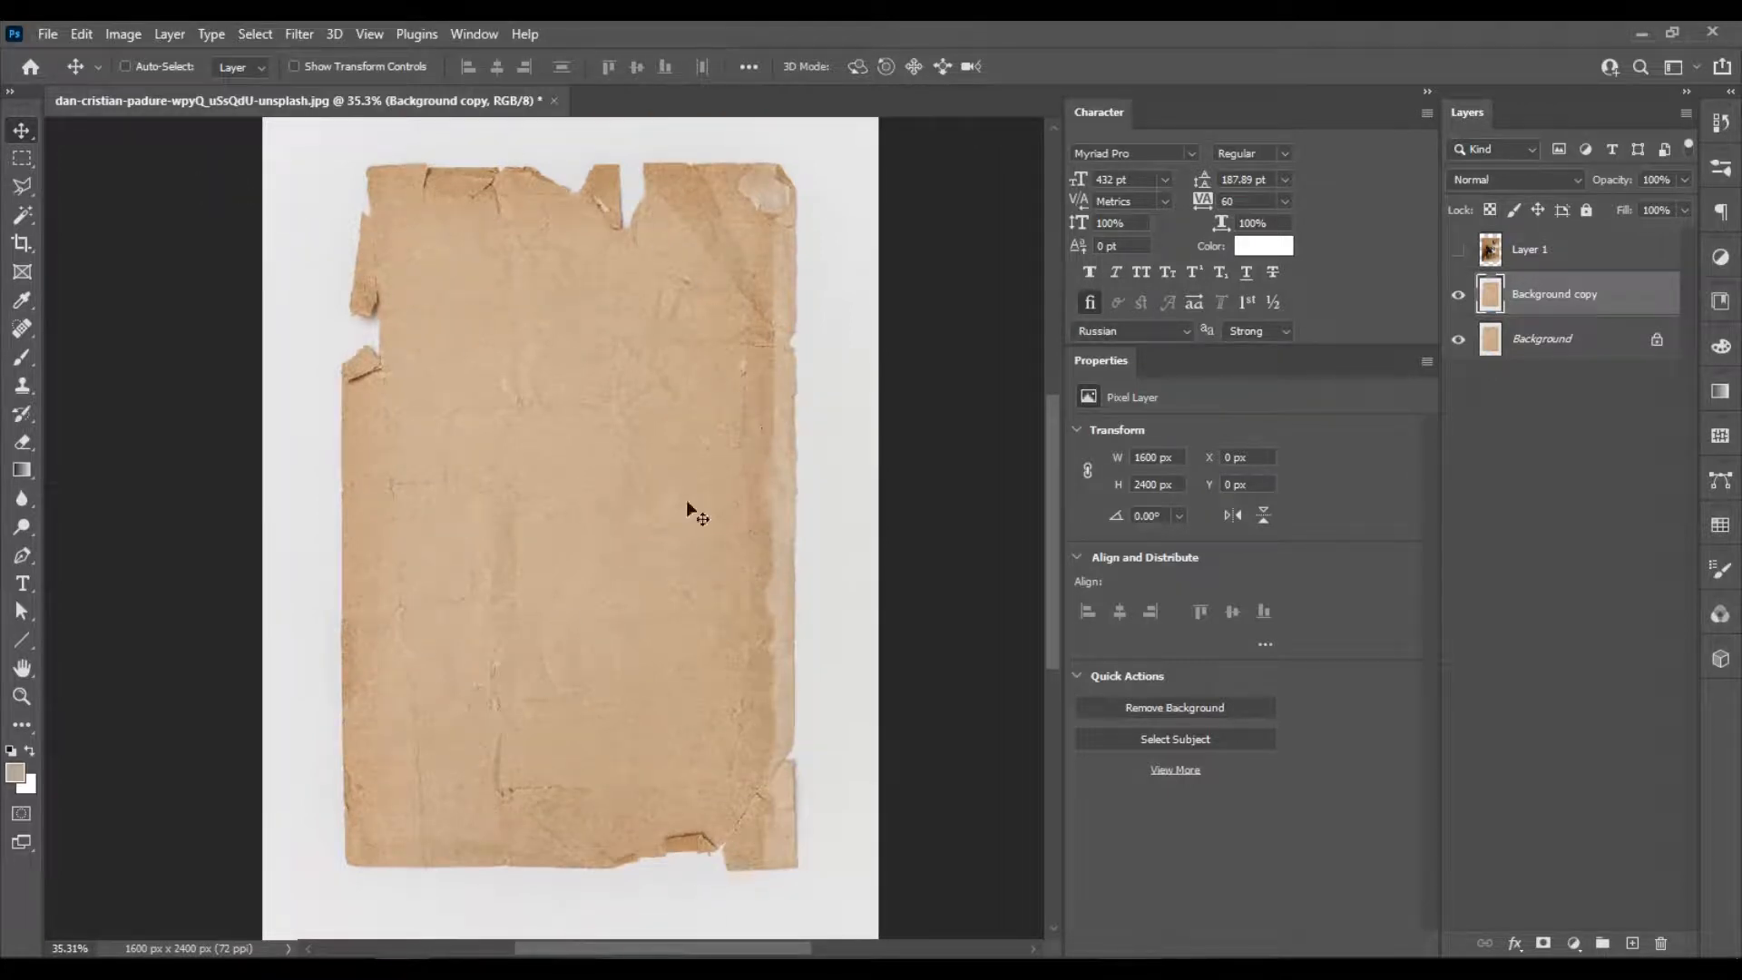
Select the entire white area around the torn paper on Background copy with the Quick Selection tool.
left_click(30, 208)
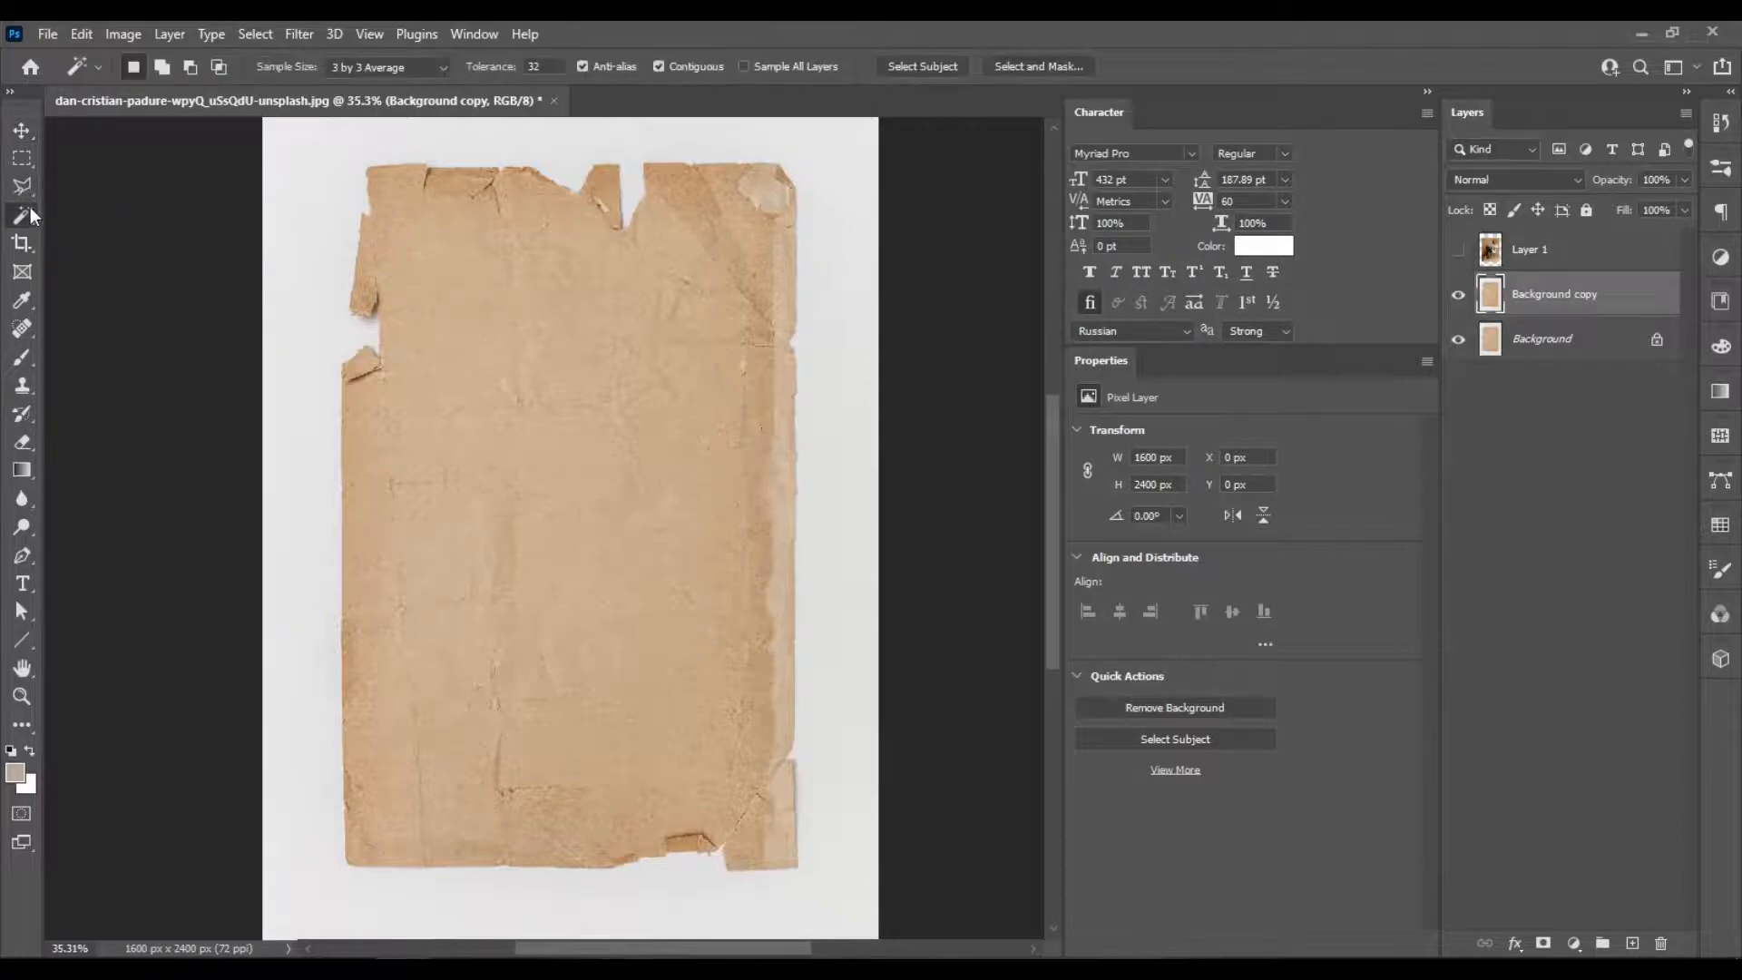
right_click(30, 208)
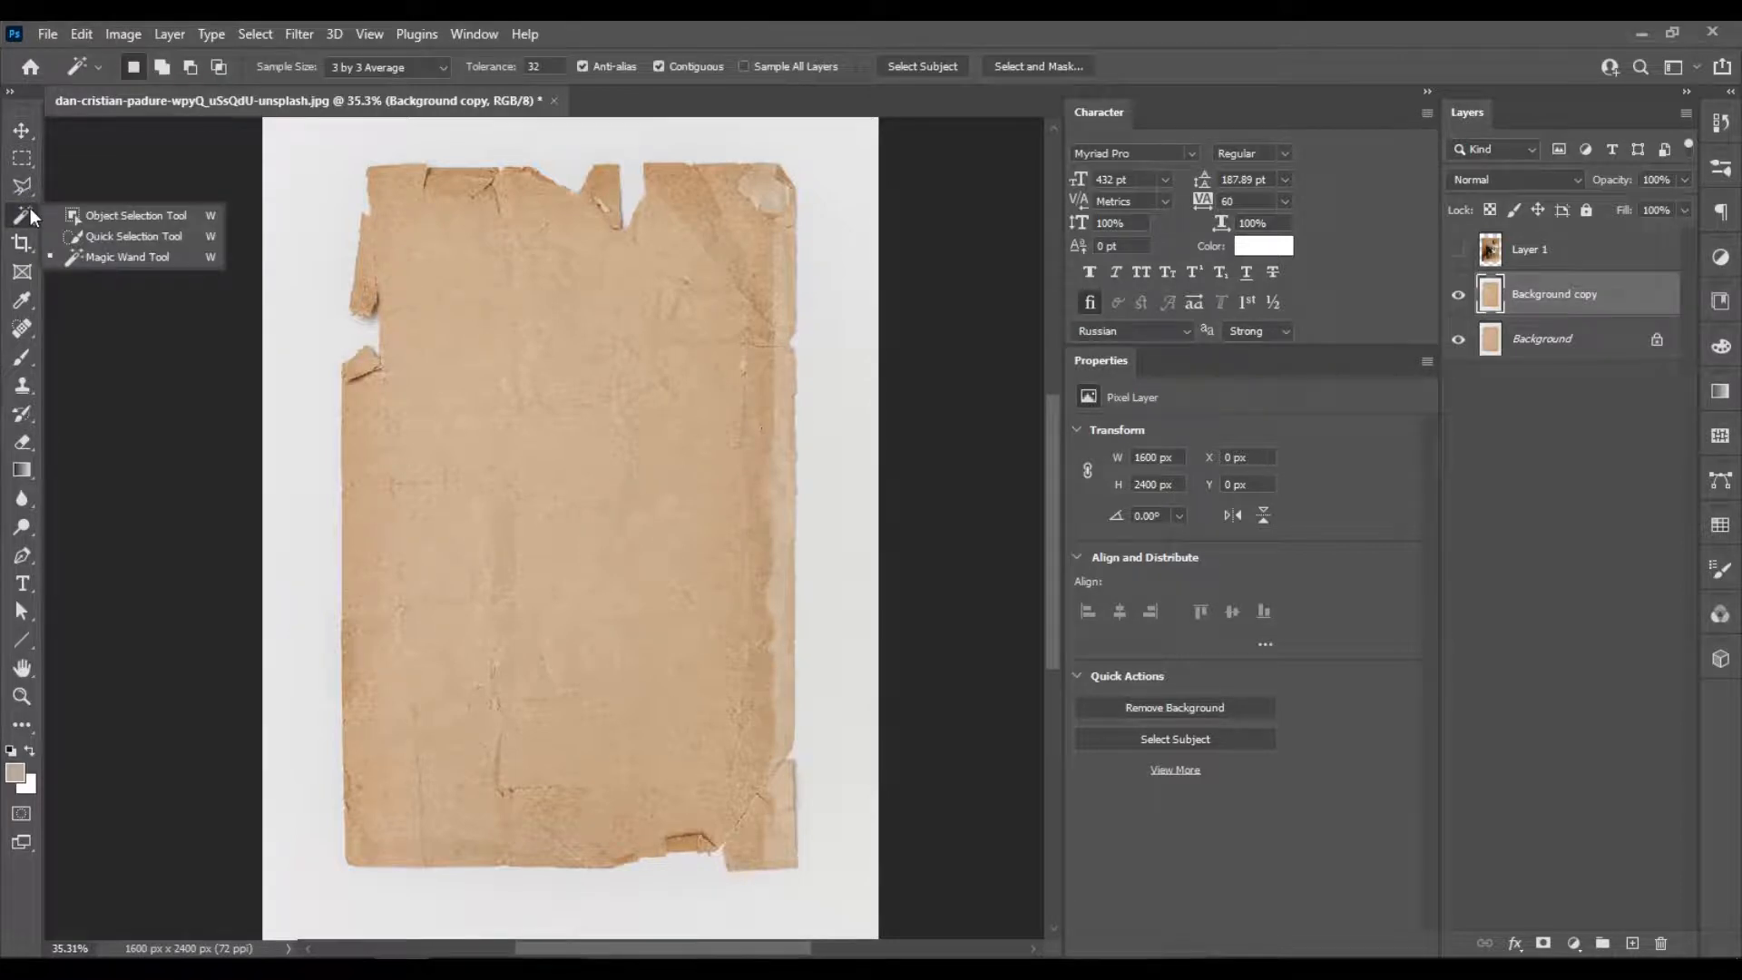
left_click(125, 236)
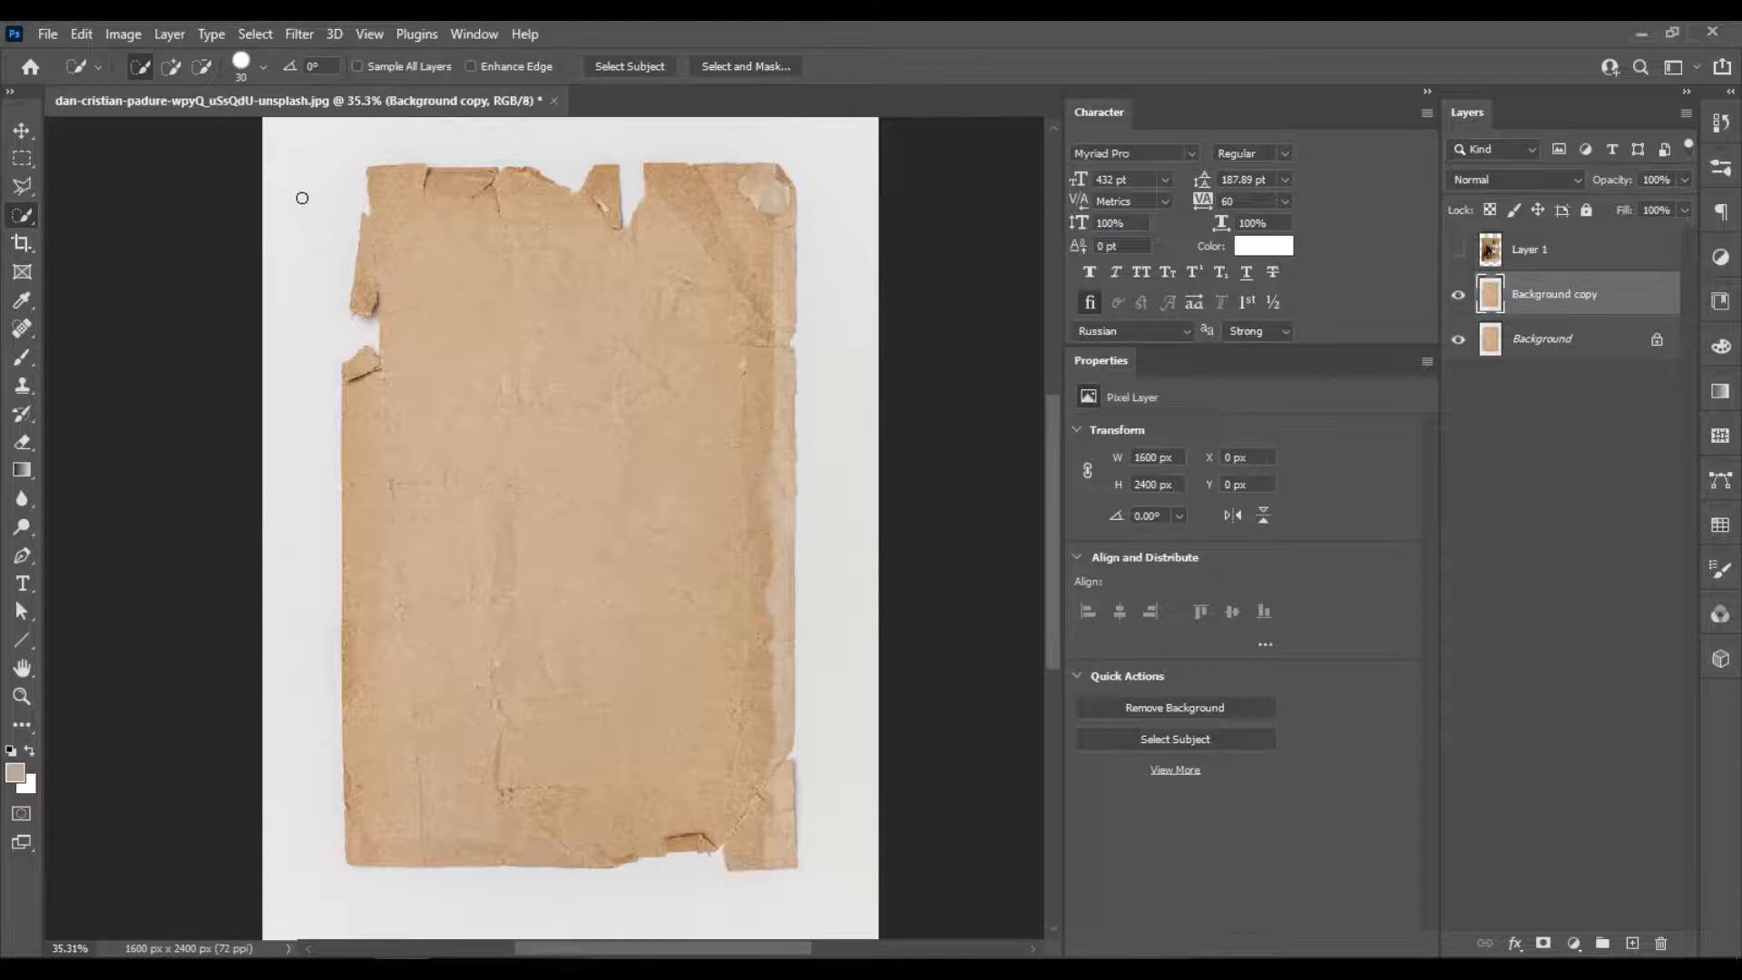
mouse_move(294, 397)
left_mouse_down()
mouse_move(323, 155)
mouse_move(360, 143)
mouse_move(687, 144)
mouse_move(762, 167)
mouse_move(766, 377)
left_mouse_up()
scroll(328, 156, "down", 1)
mouse_move(783, 477)
left_mouse_down()
mouse_move(790, 862)
mouse_move(606, 844)
left_mouse_up()
scroll(479, 590, "down", 1)
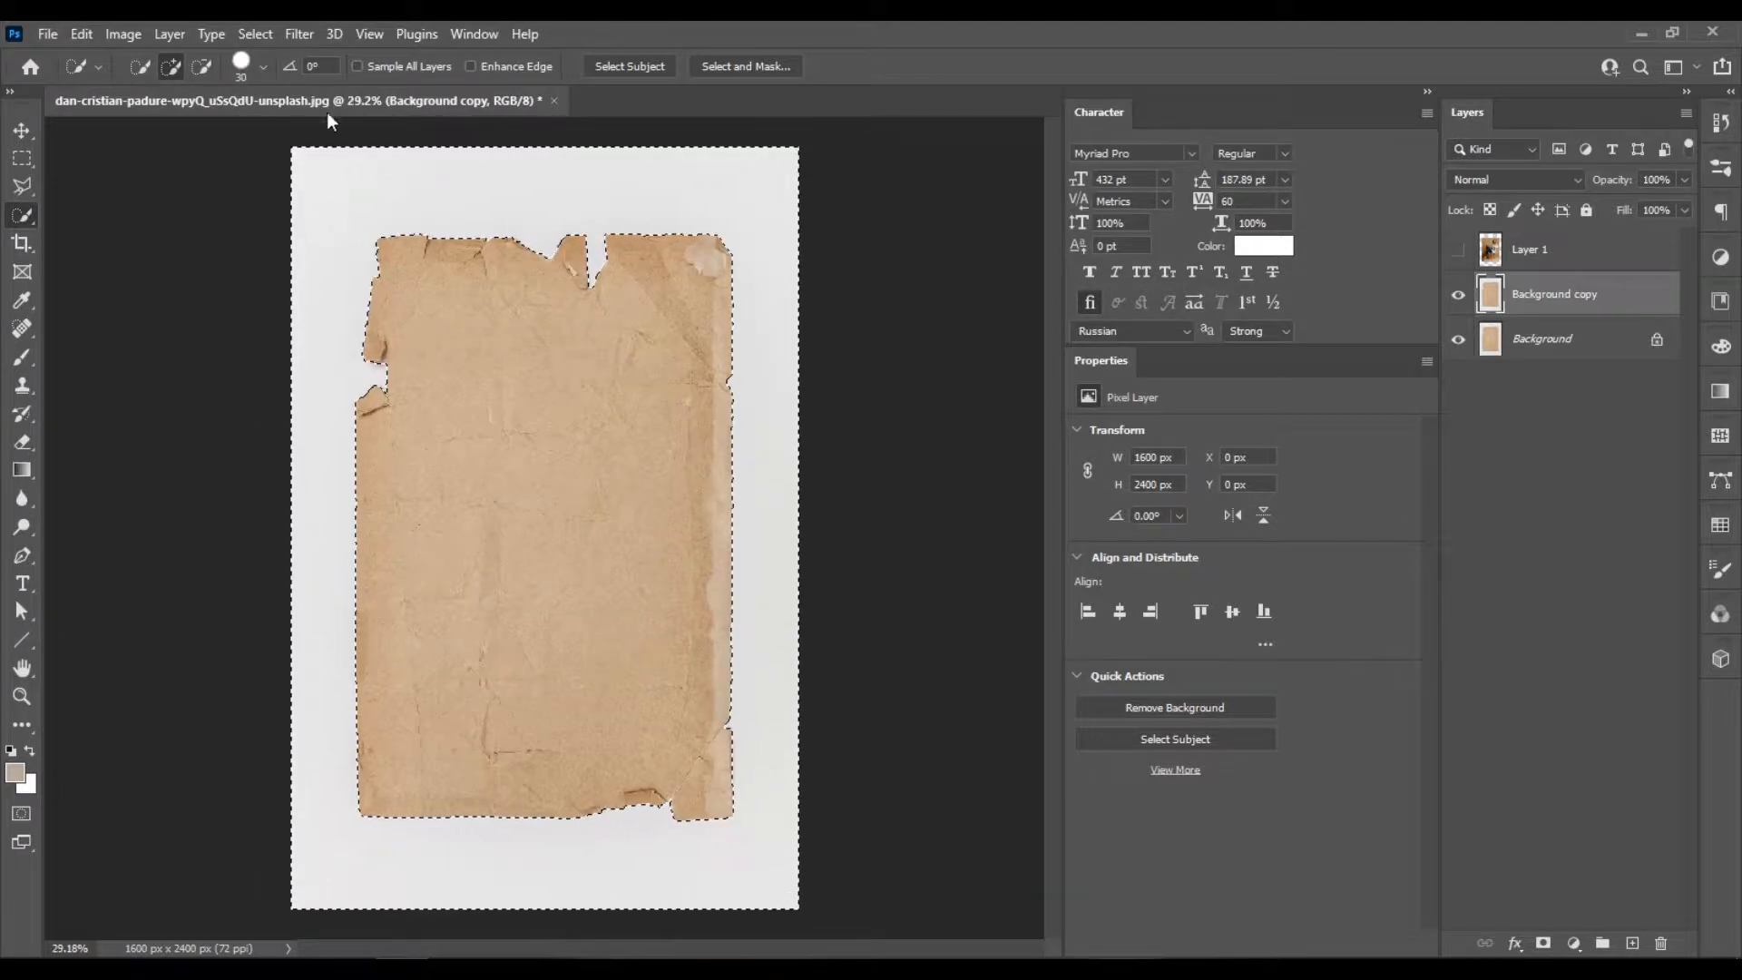
Invert the selection to the torn paper and add it as a layer mask on Background copy.
left_click(246, 33)
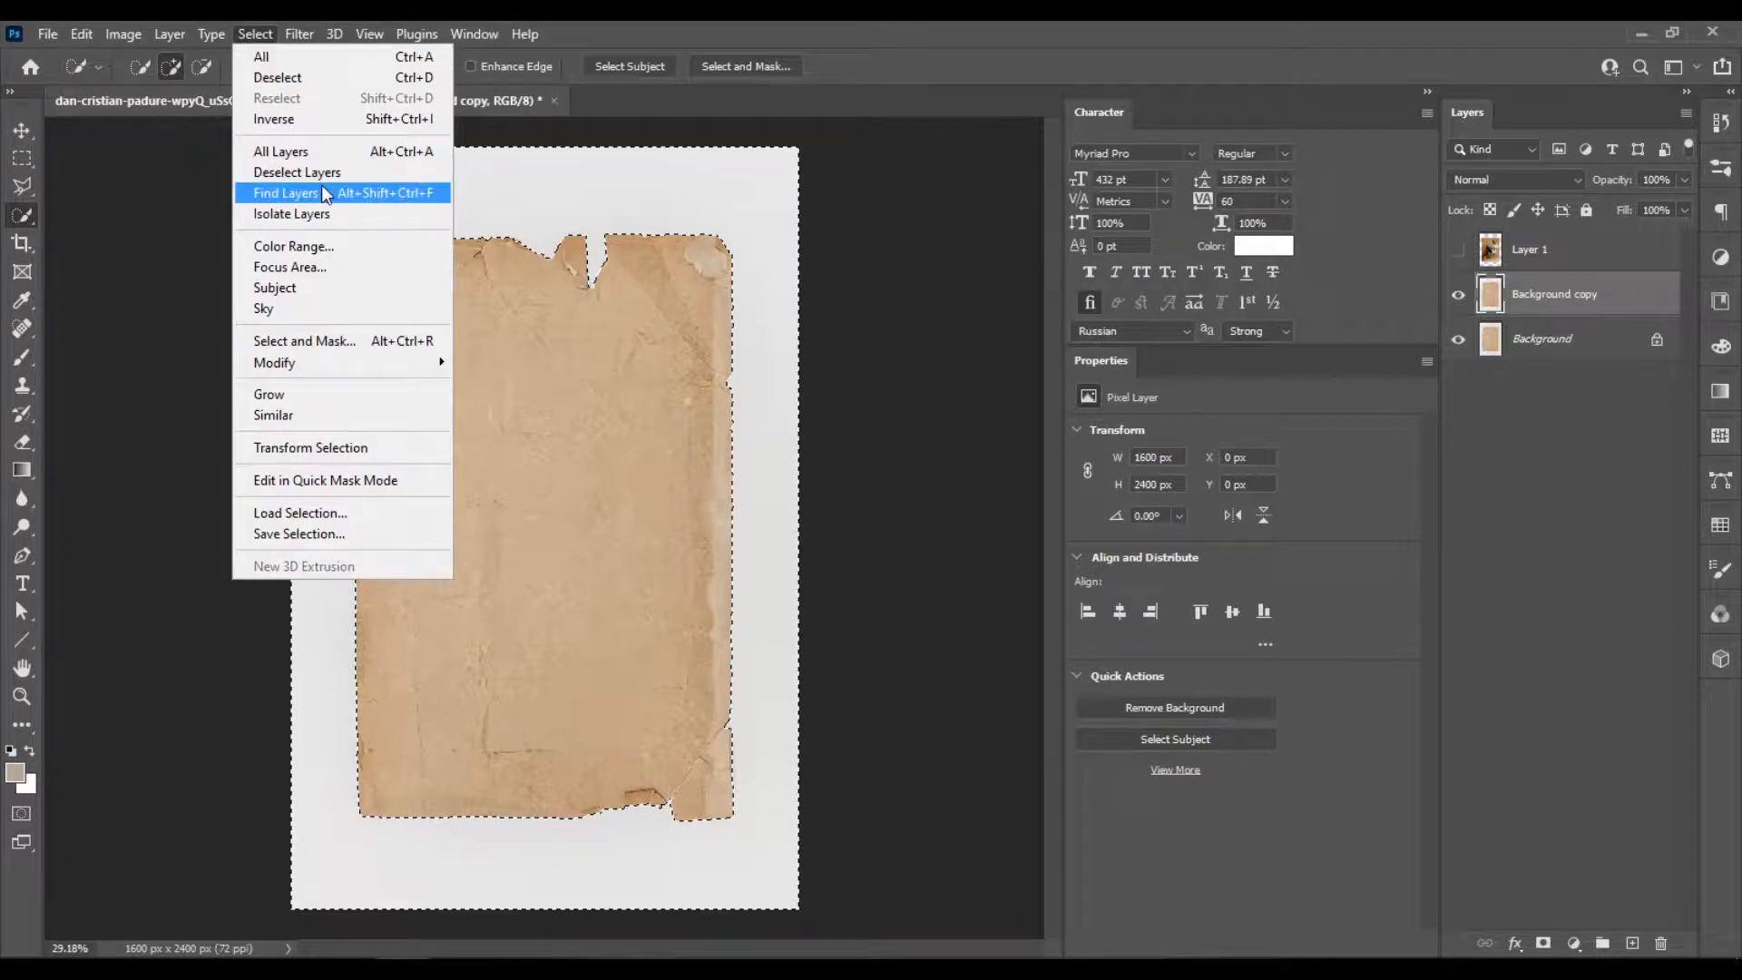
left_click(339, 117)
key("Delete")
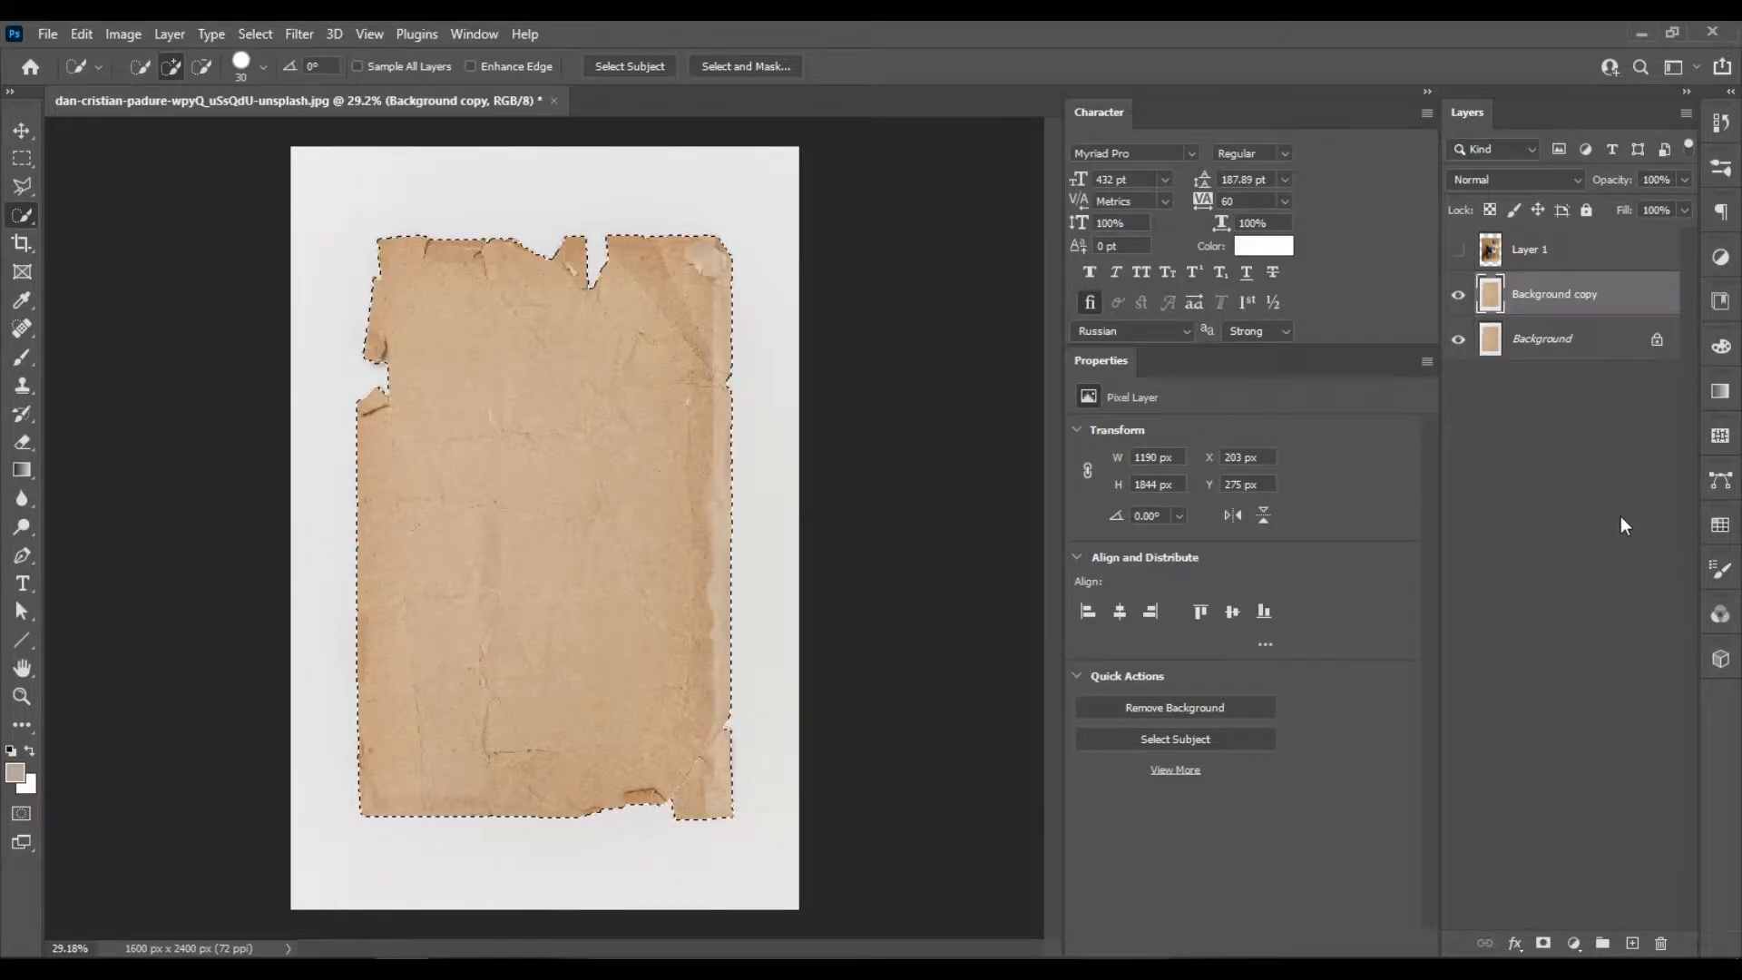
left_click(1542, 944)
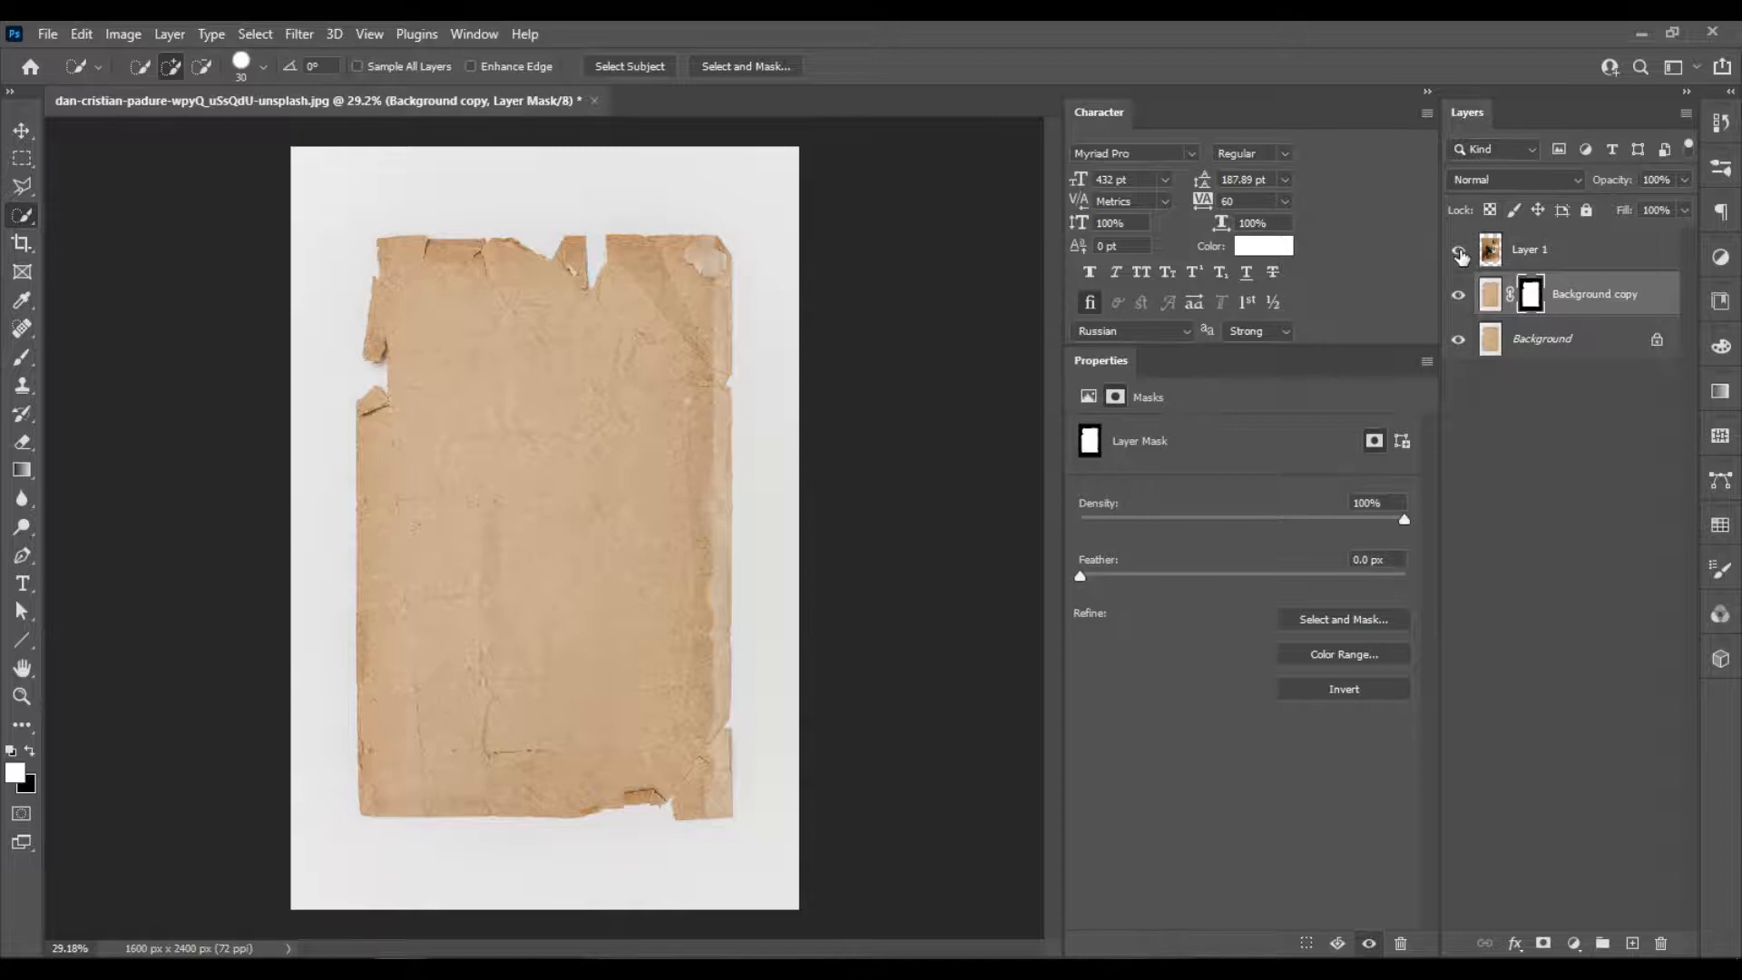
Show the hidden Layer 1 again and rename it "girl".
left_click(1459, 254)
left_click(1539, 257)
double_click(1540, 254)
type("girl")
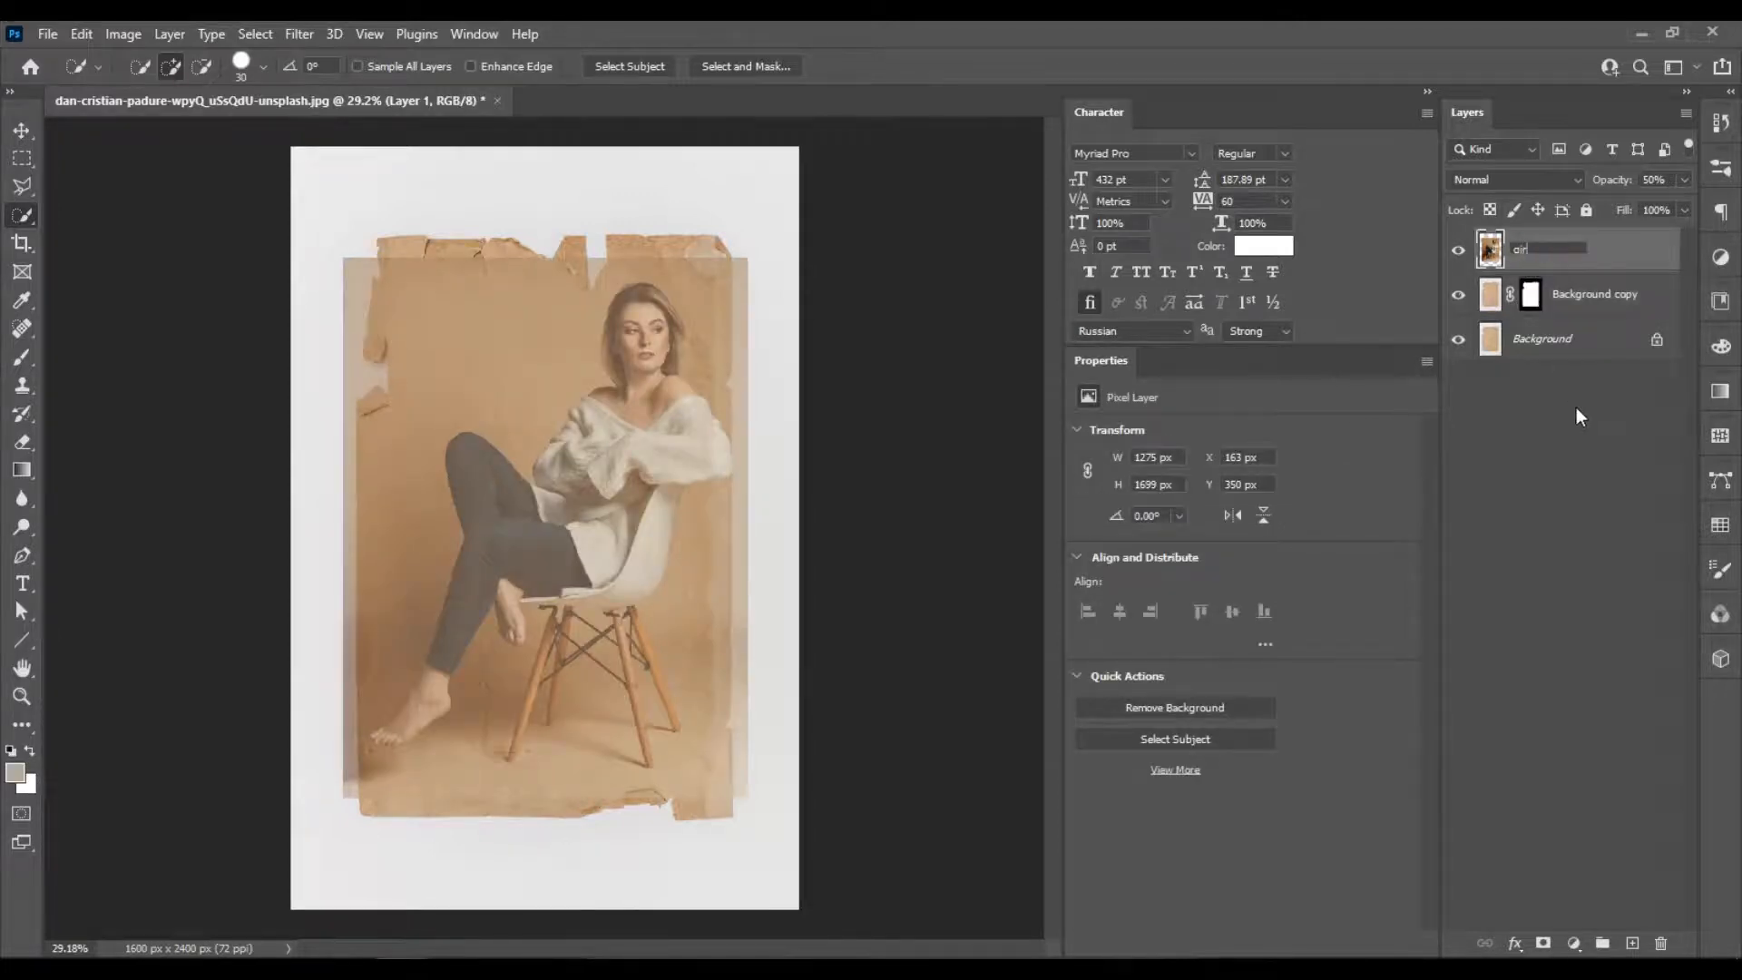
key("Return")
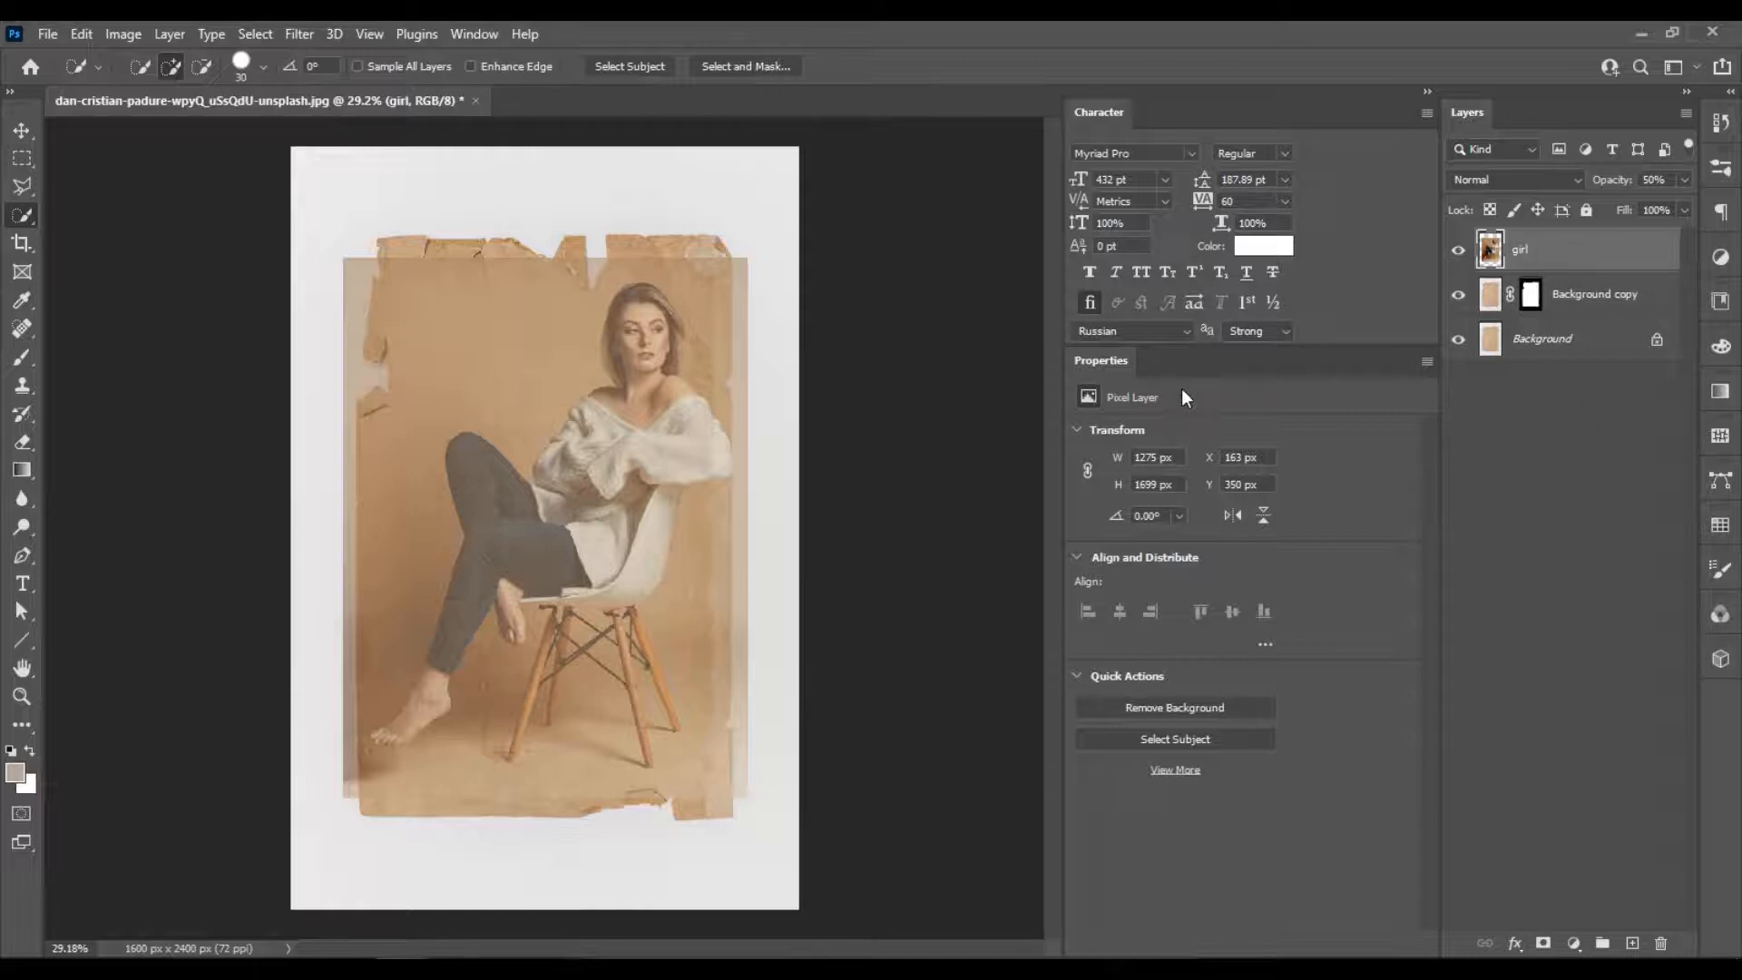
Switch the layer previews to large thumbnails.
right_click(1615, 600)
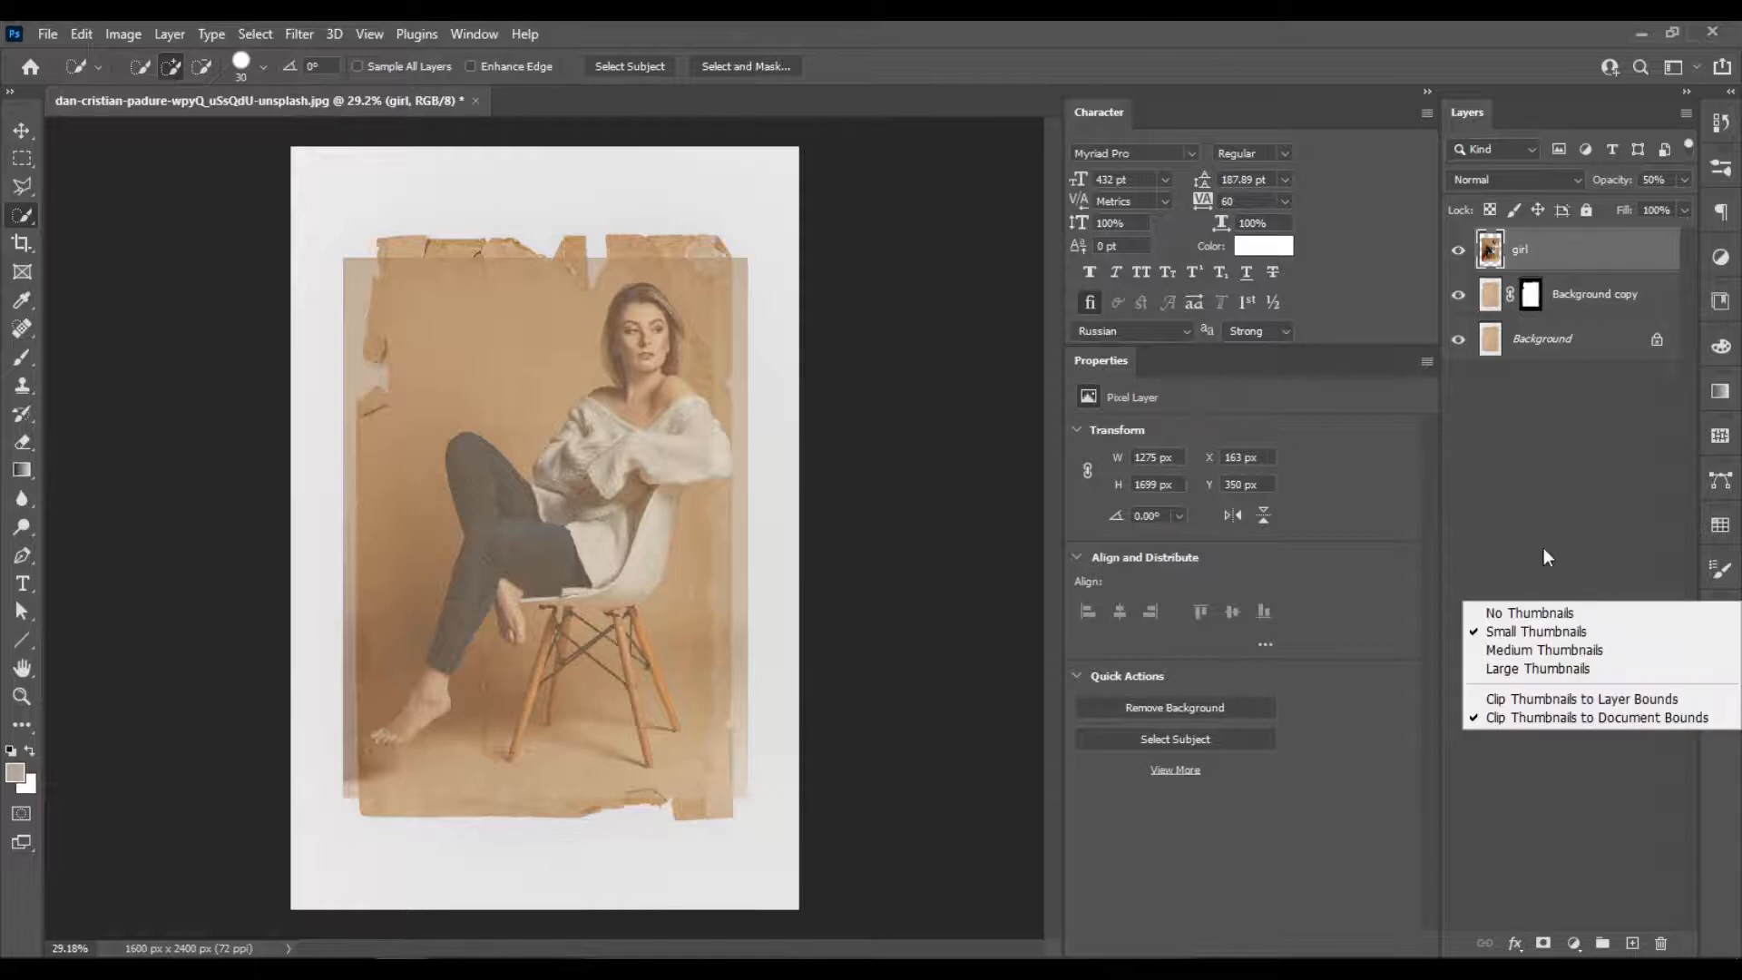
left_click(1573, 668)
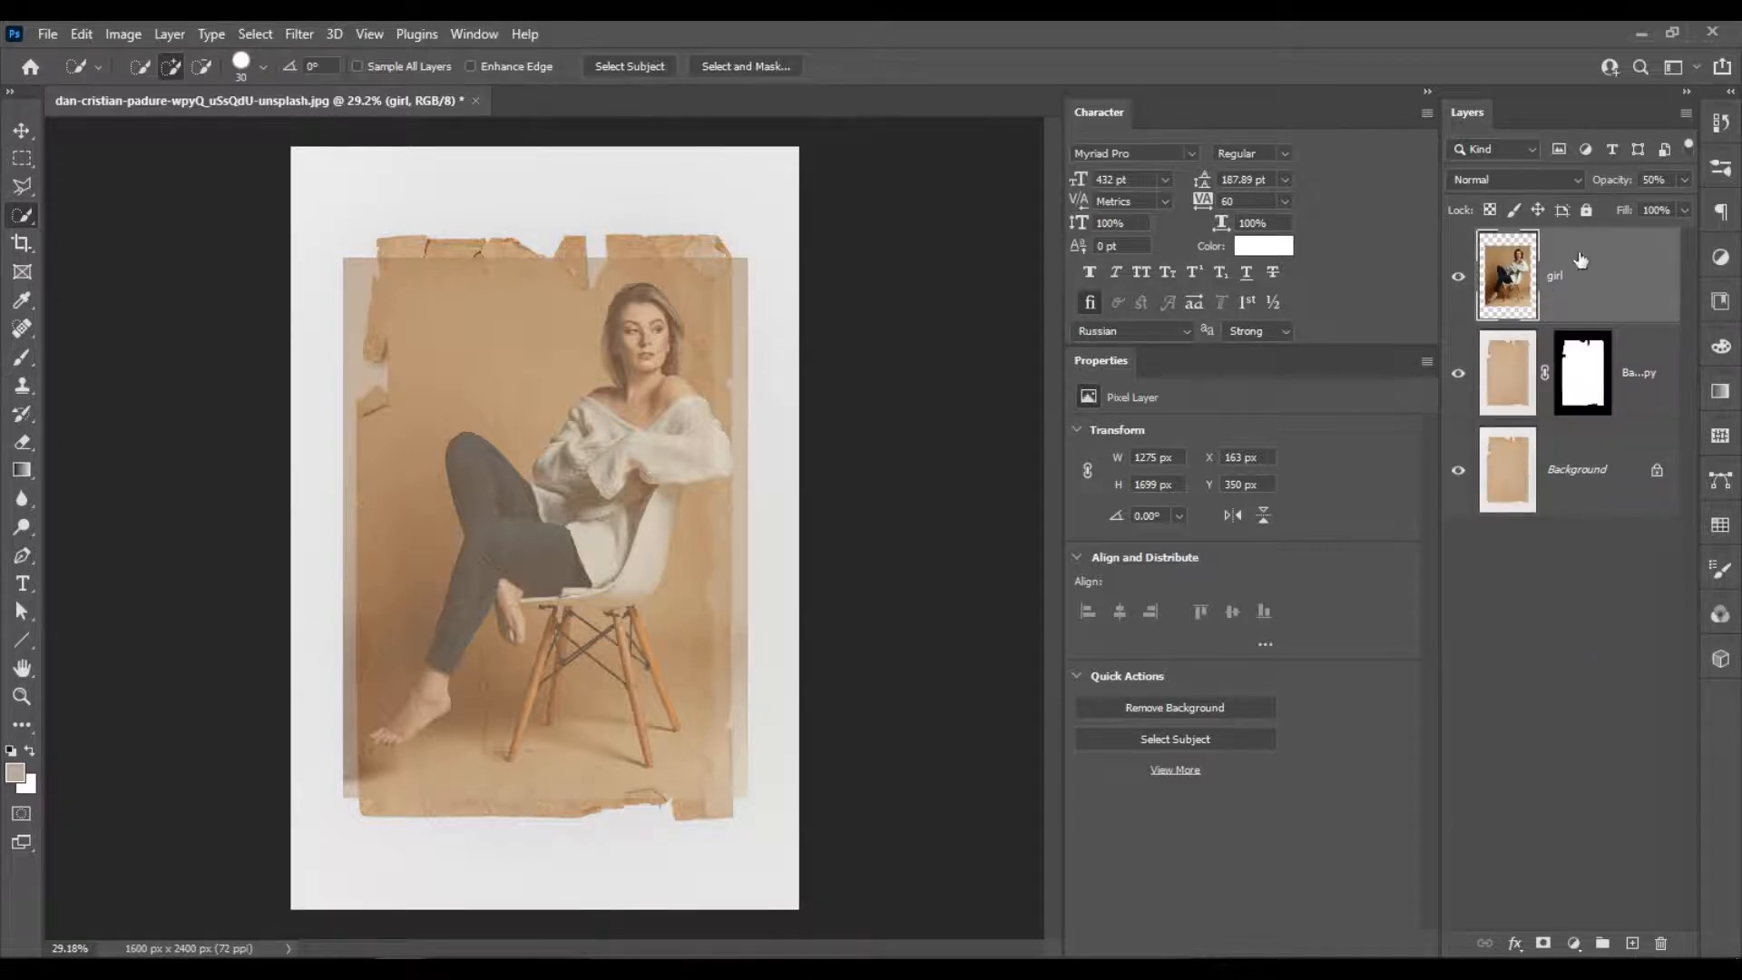
right_click(1563, 647)
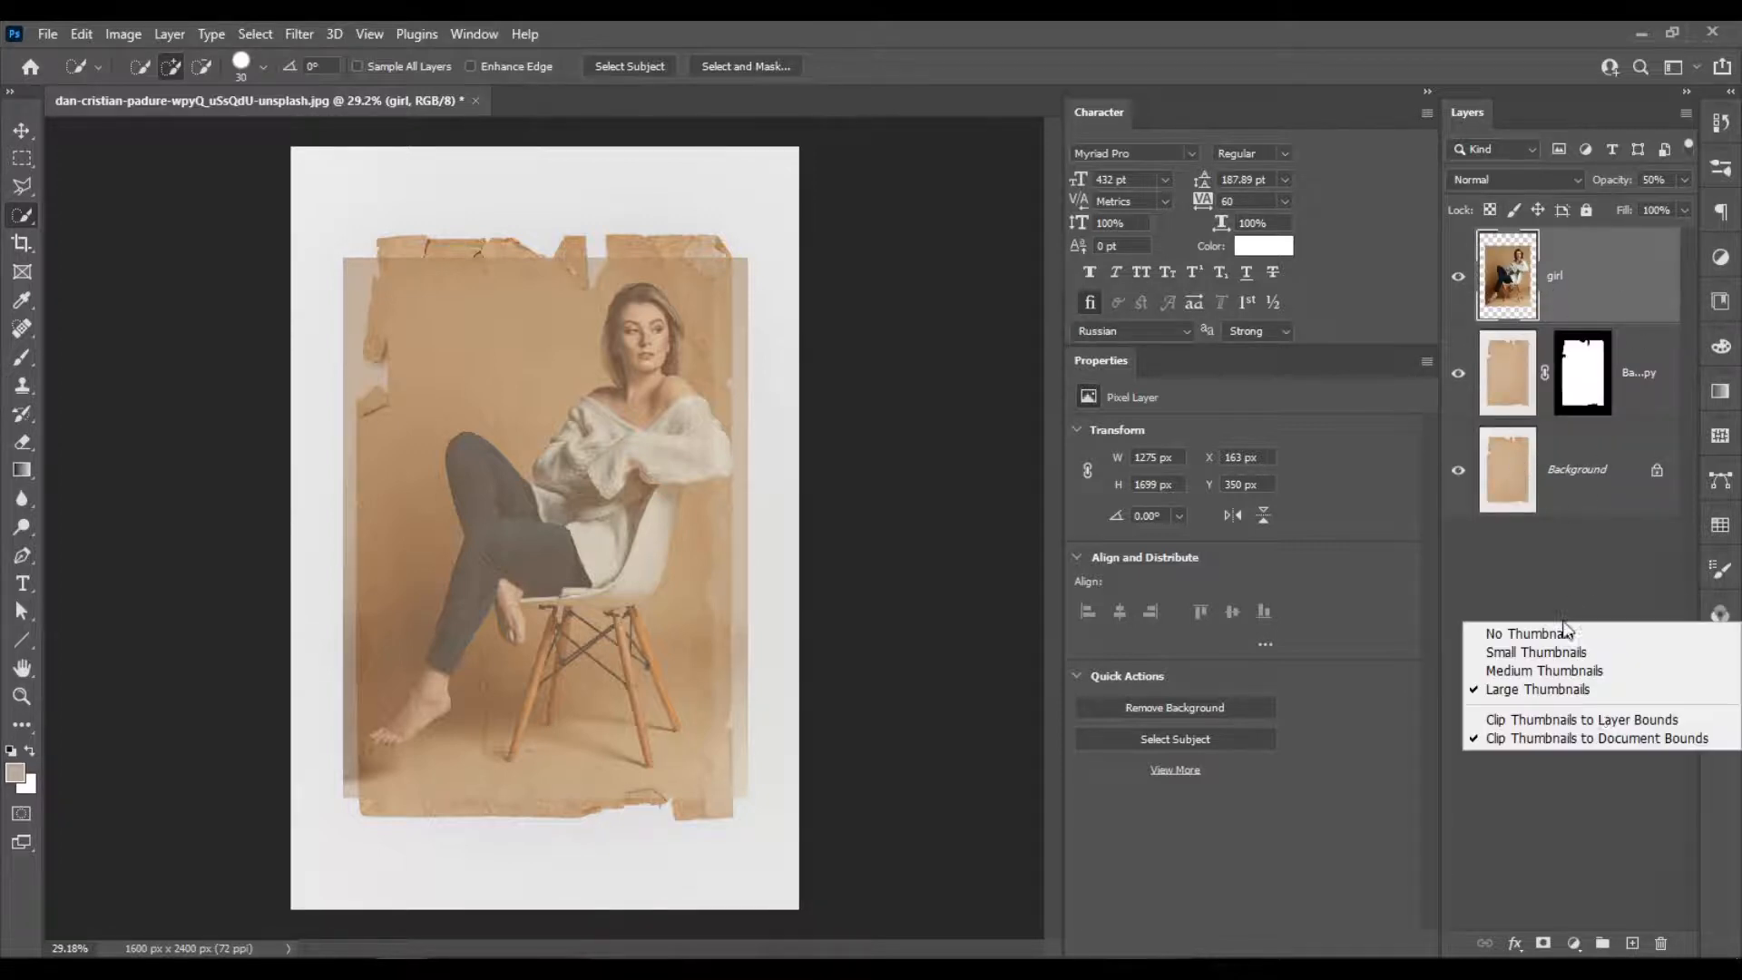
left_click(1555, 694)
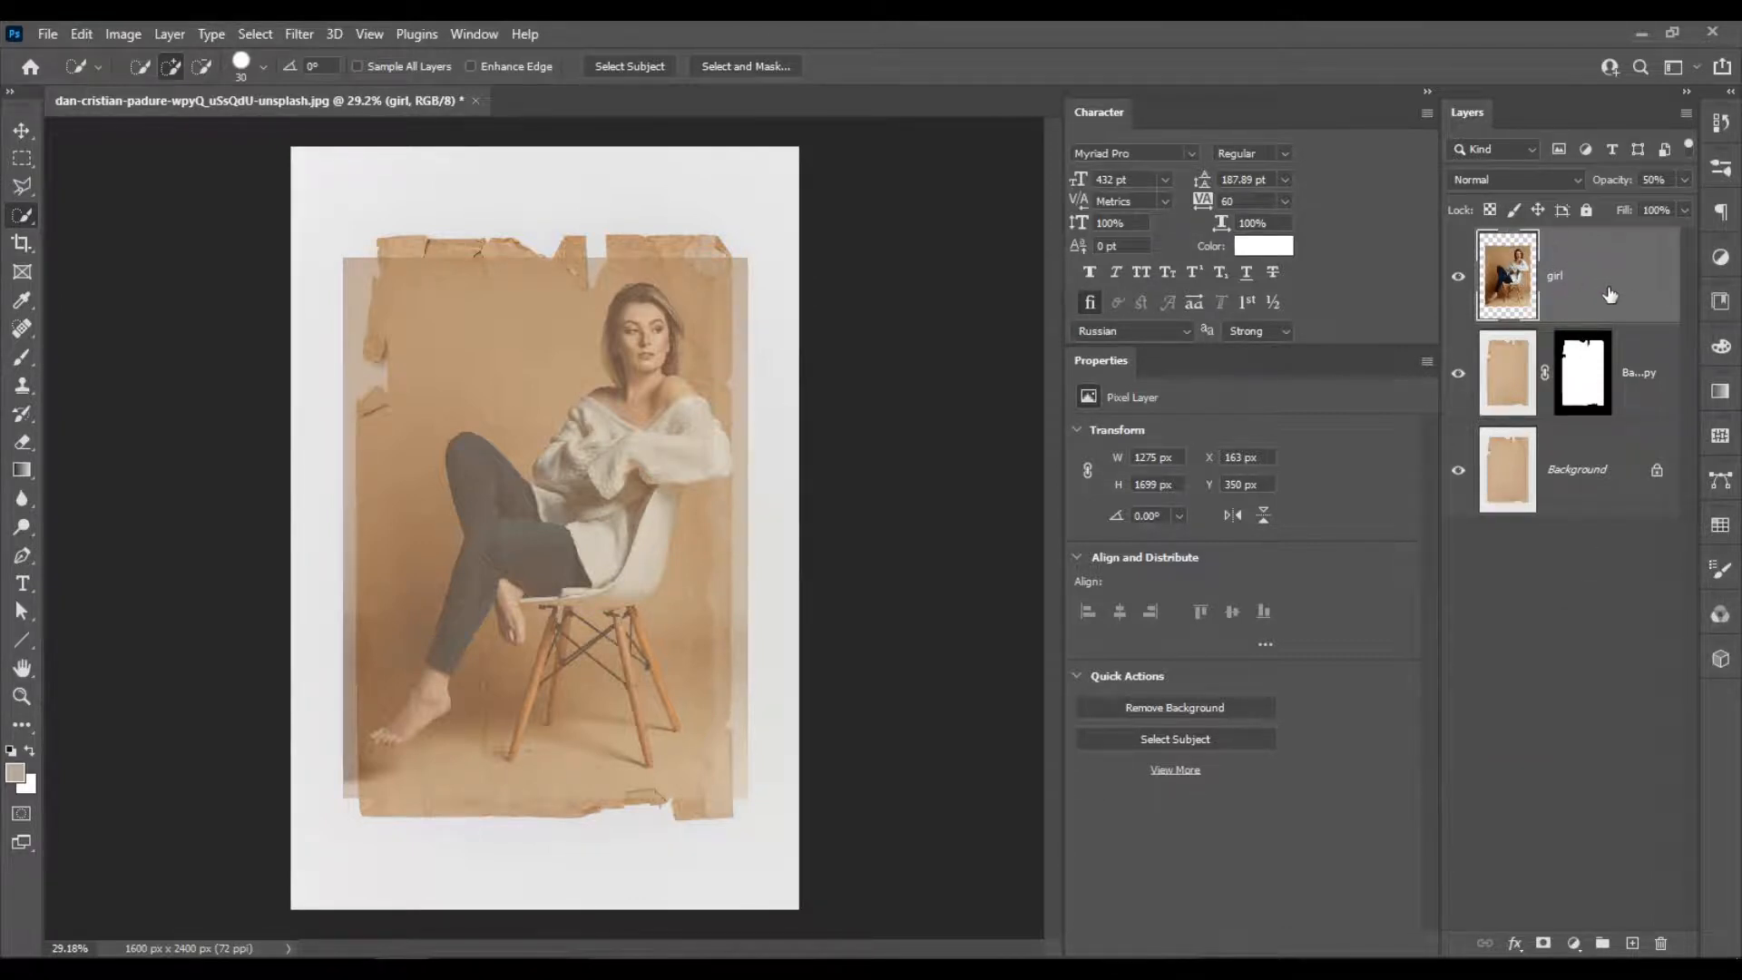
Raise the girl layer's opacity to 100% and set its blend mode to Overlay.
left_click(1680, 183)
left_click_drag(1679, 201, 1717, 201)
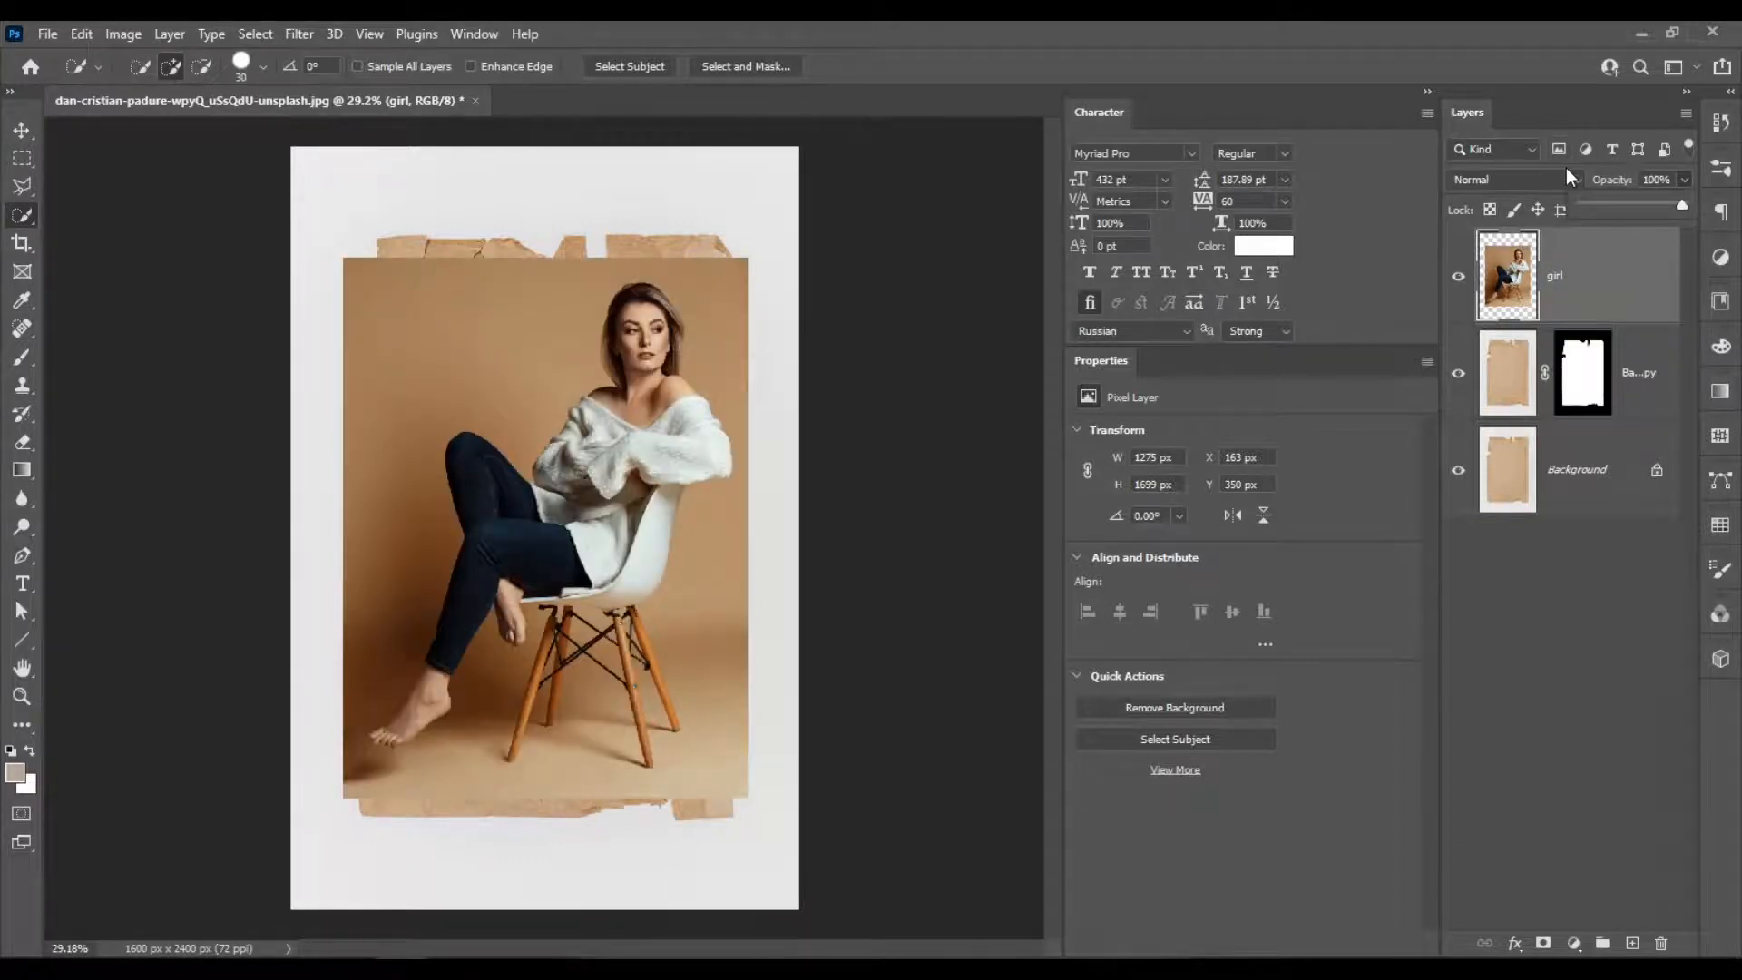
left_click(1557, 177)
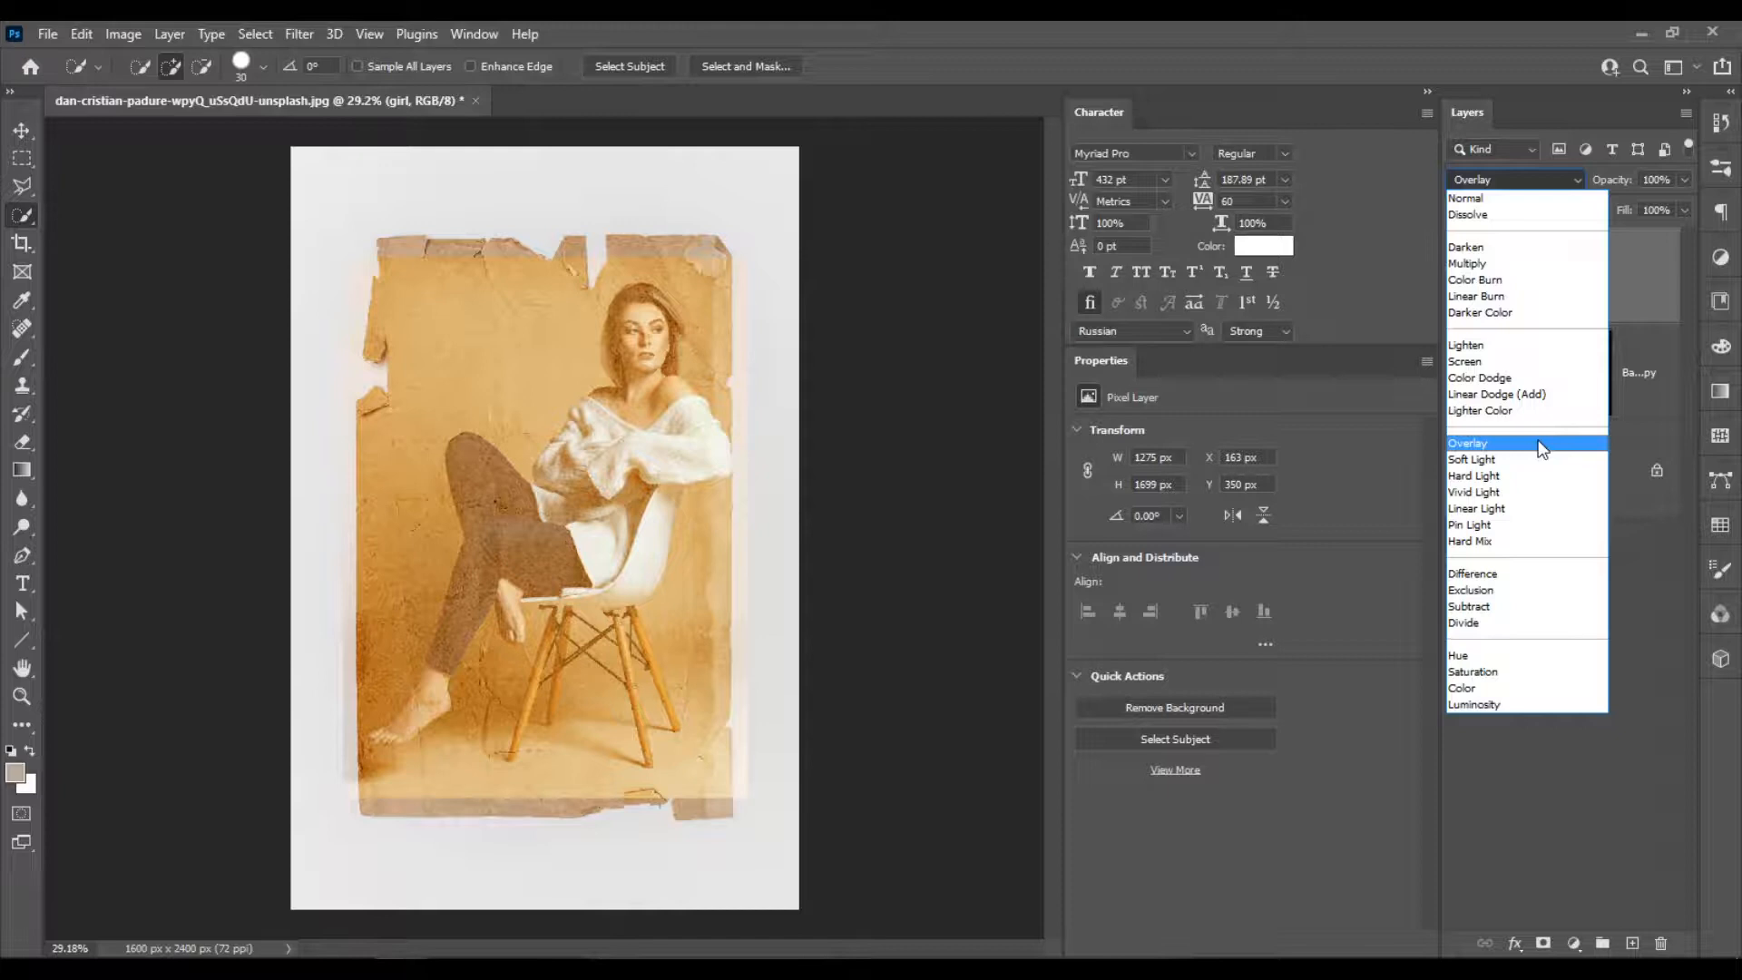
left_click(1542, 448)
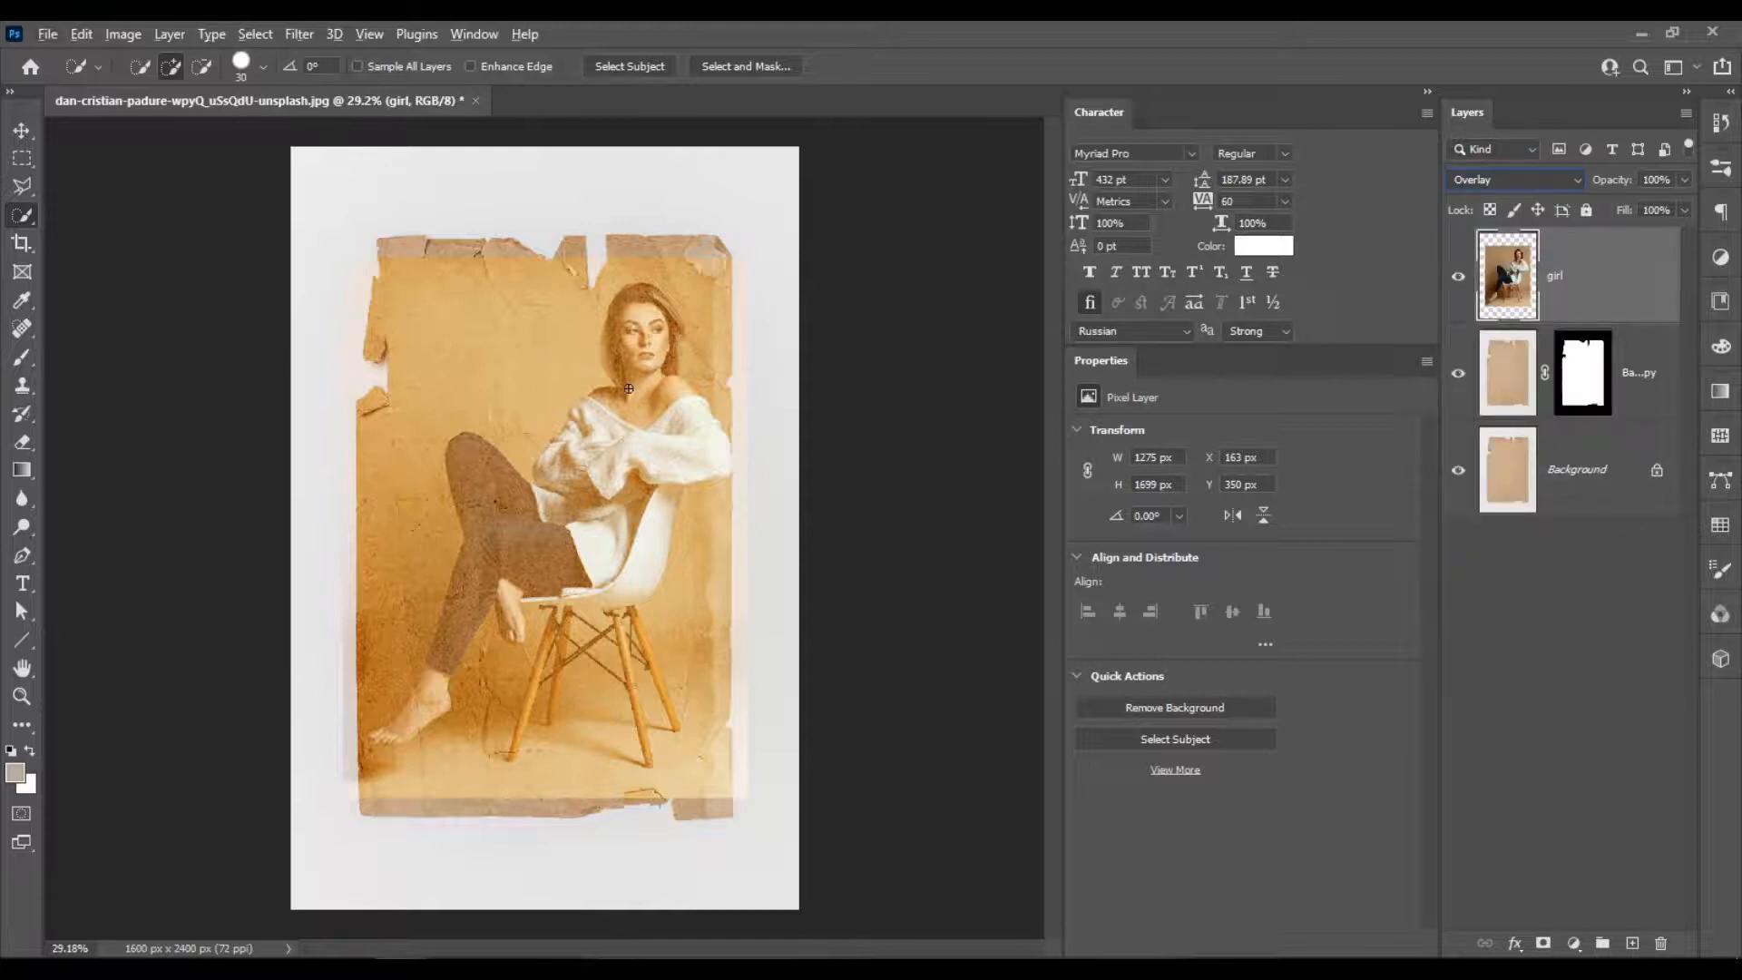
key("ctrl+plus")
key("ctrl+plus")
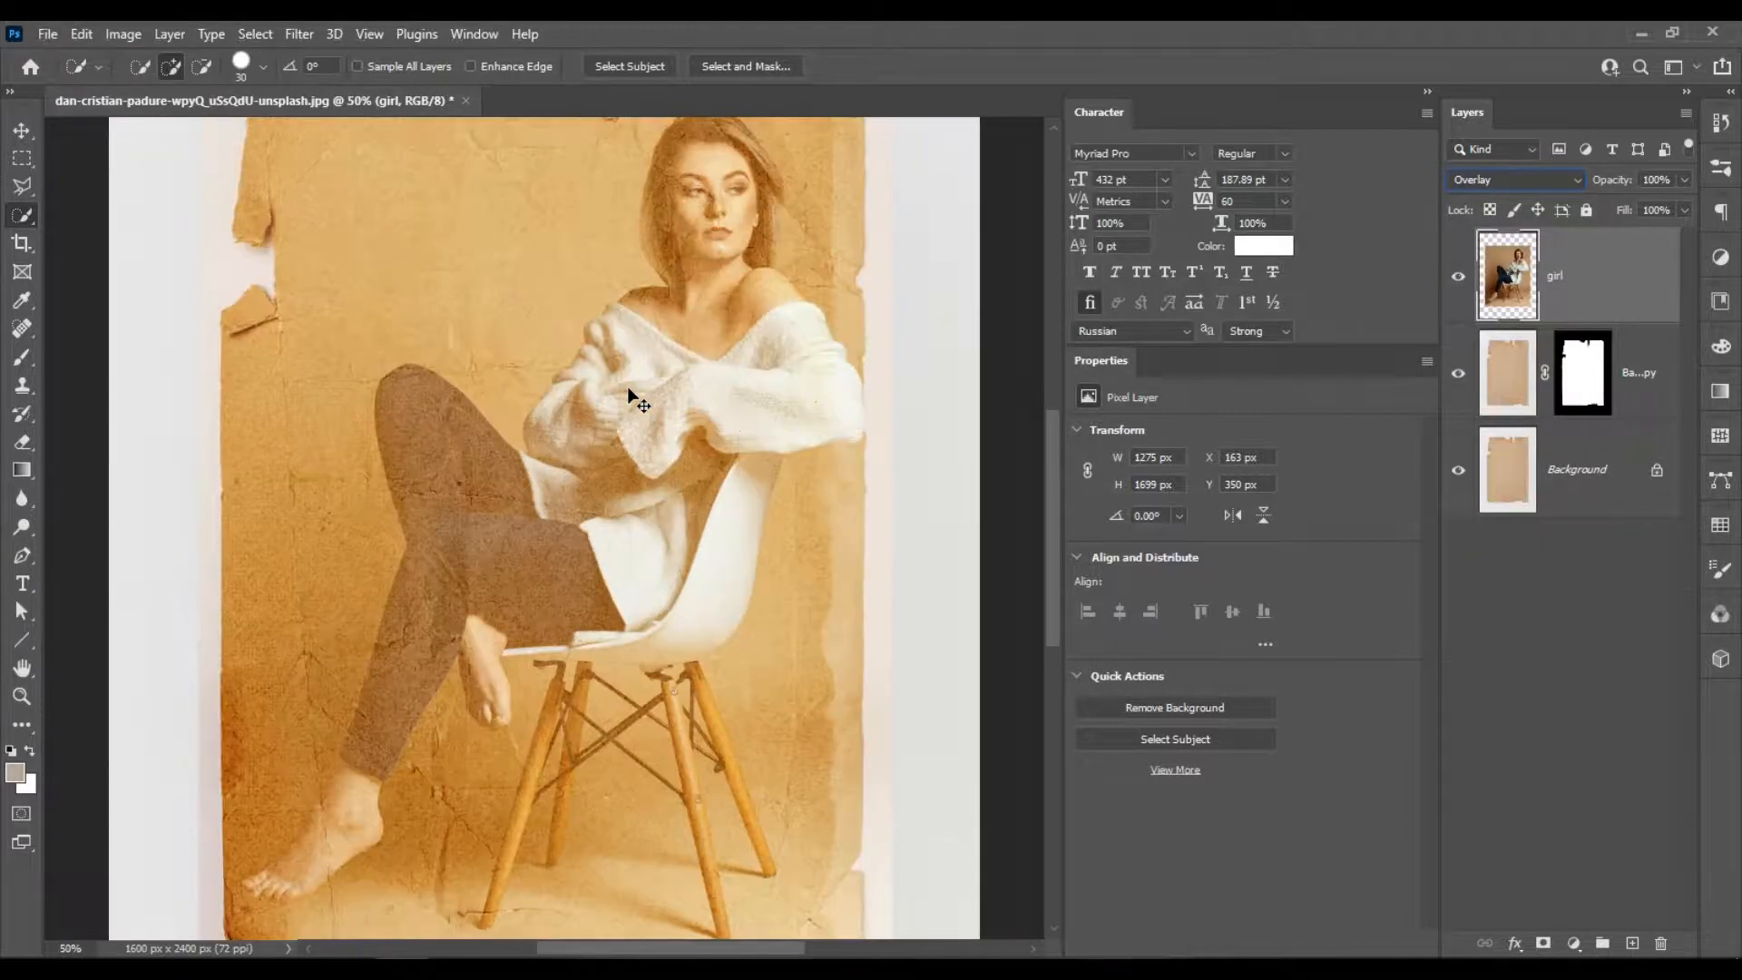
key("ctrl+minus")
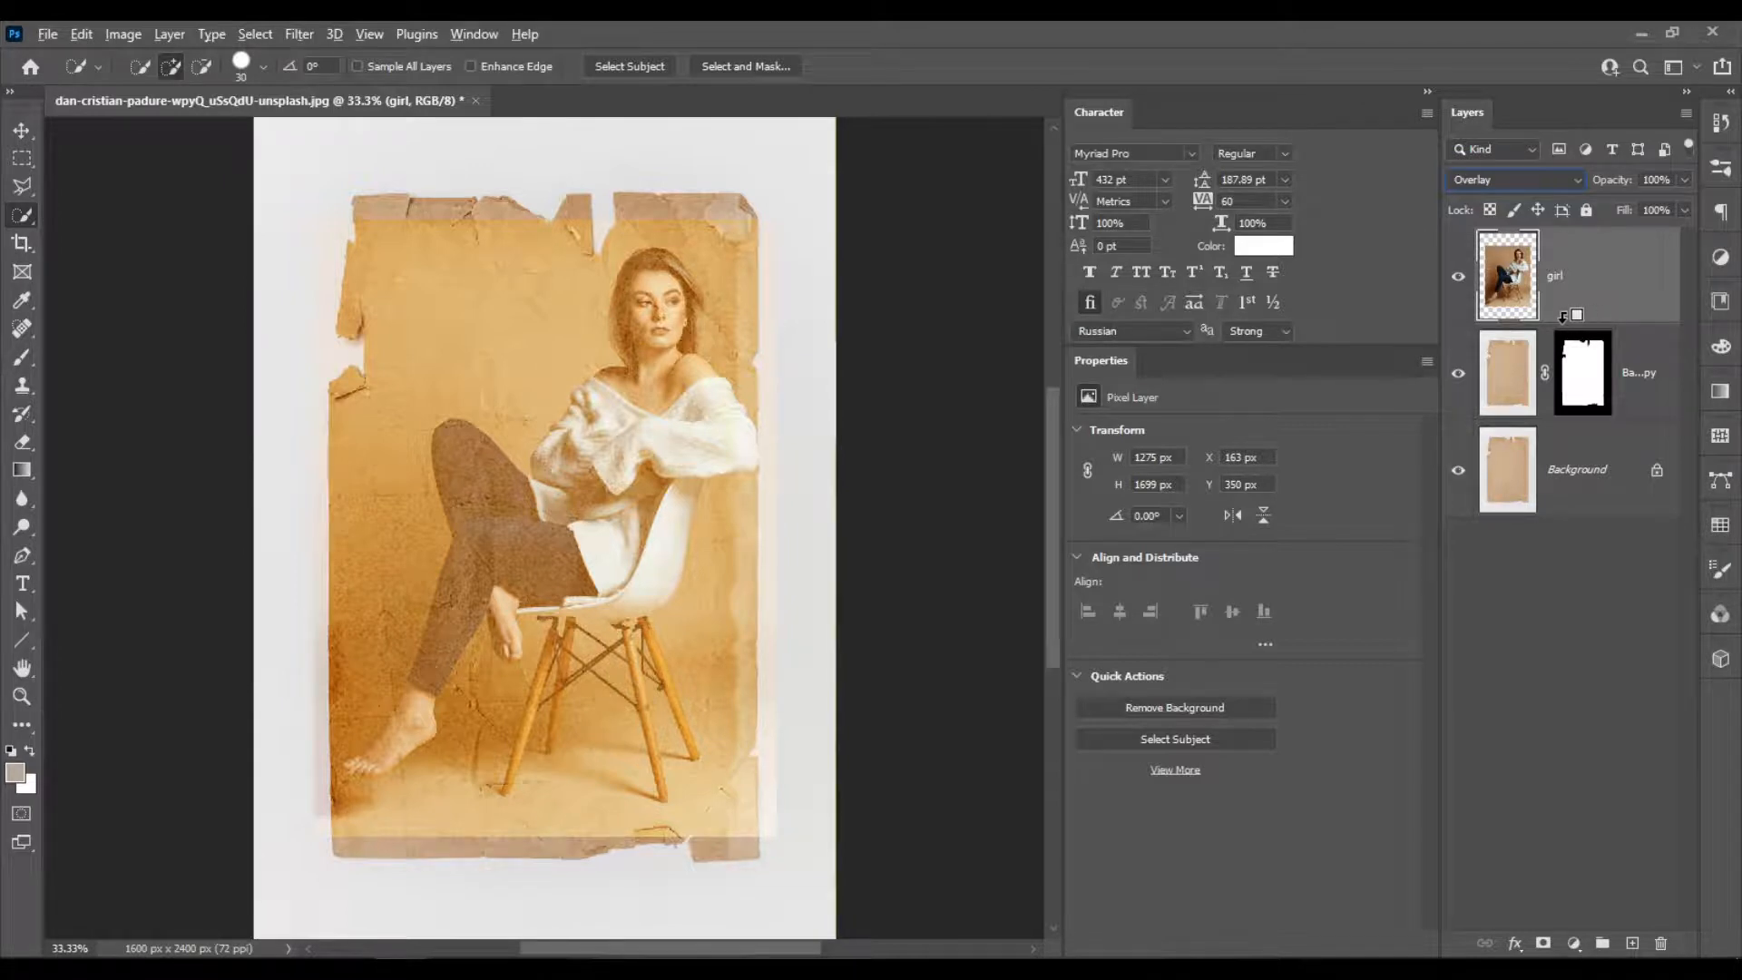
Clip the girl layer to Background copy, and rename Background copy as "paper".
left_click(1562, 316, "alt")
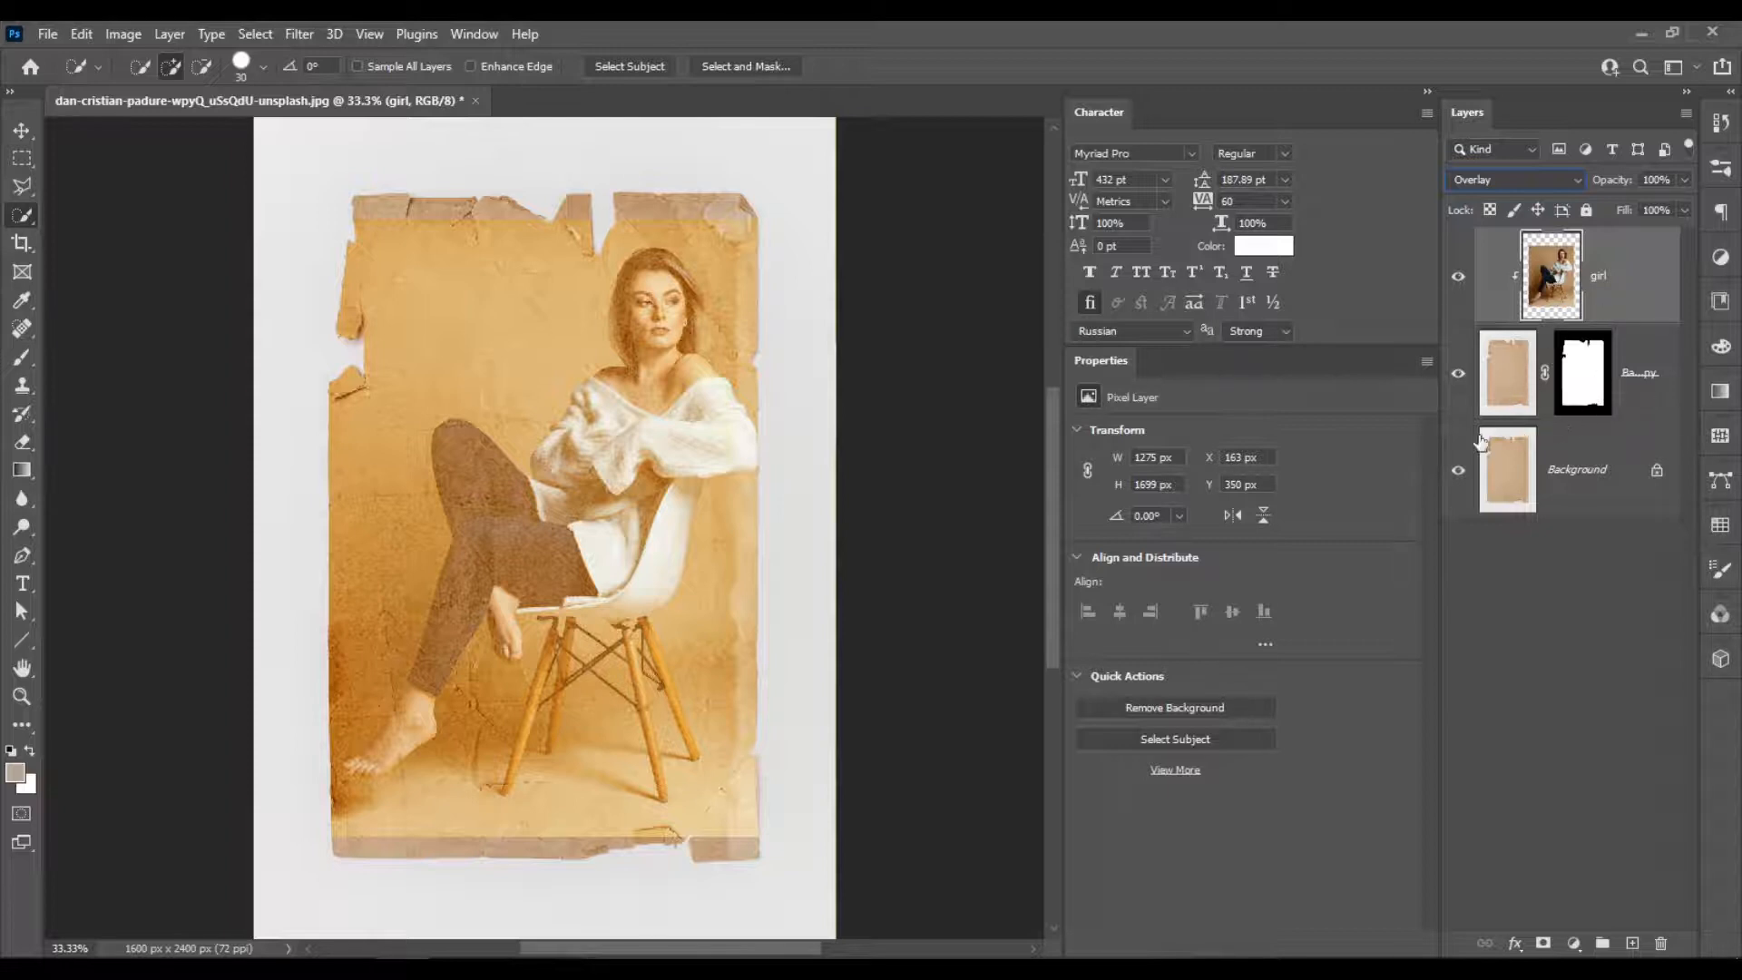
left_click_drag(1435, 432, 1361, 433)
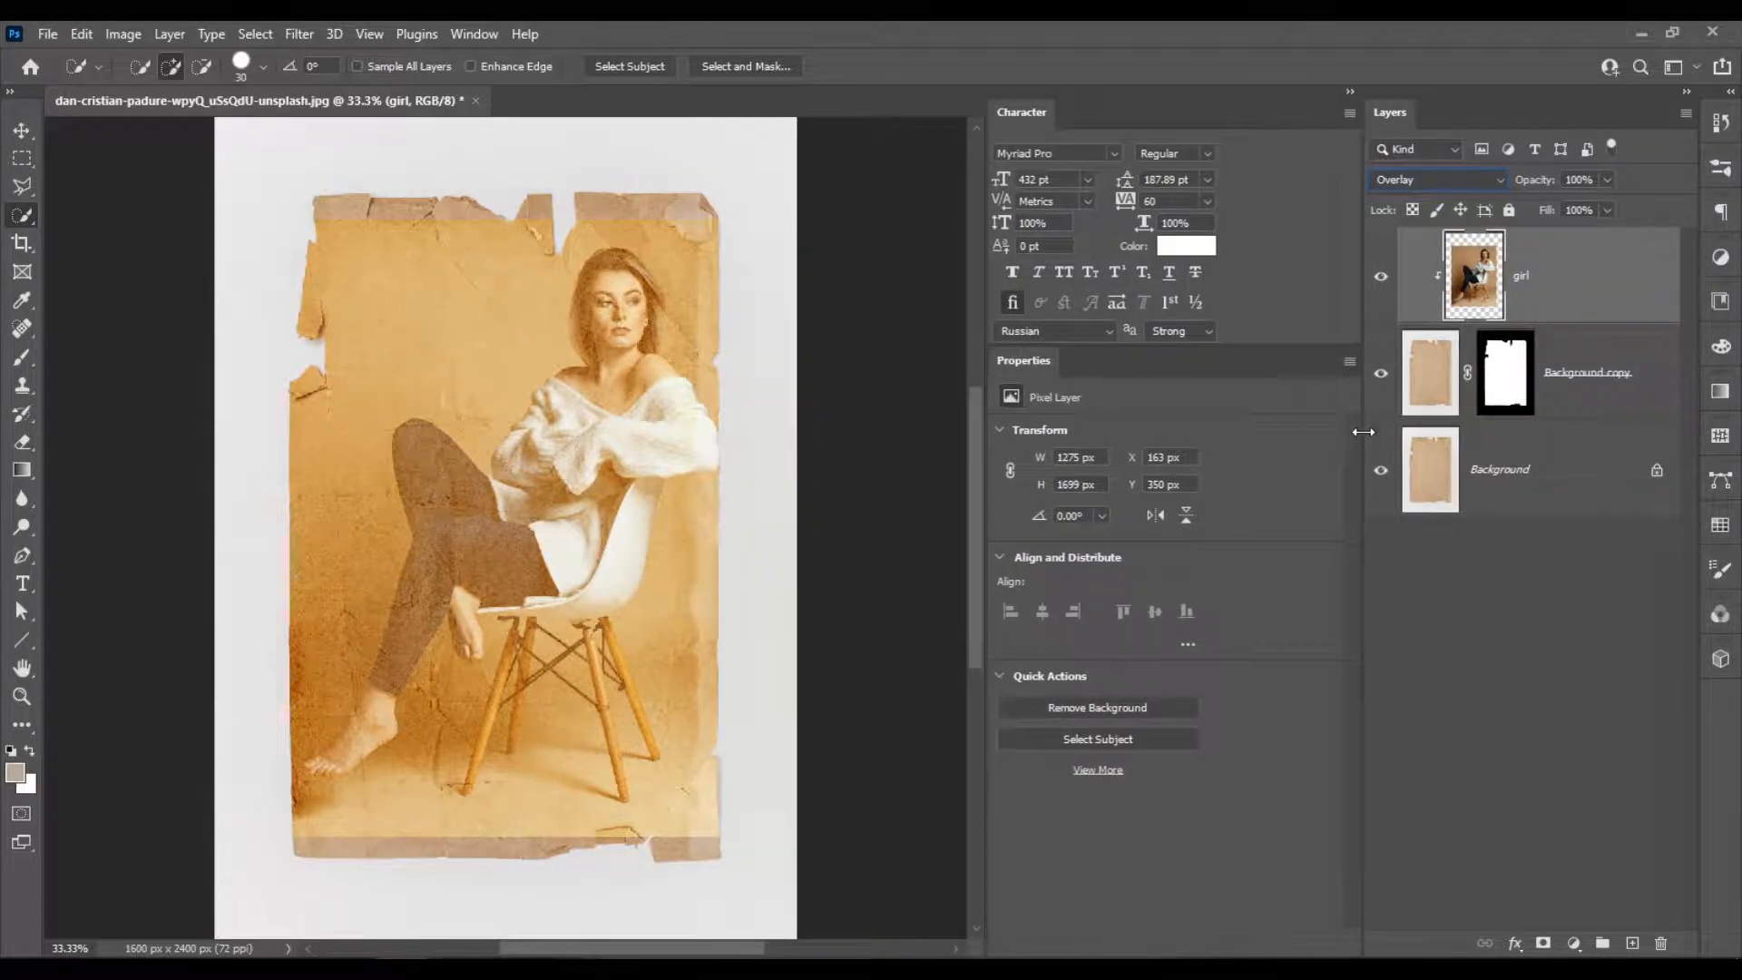
double_click(1583, 373)
type("paper")
key("Return")
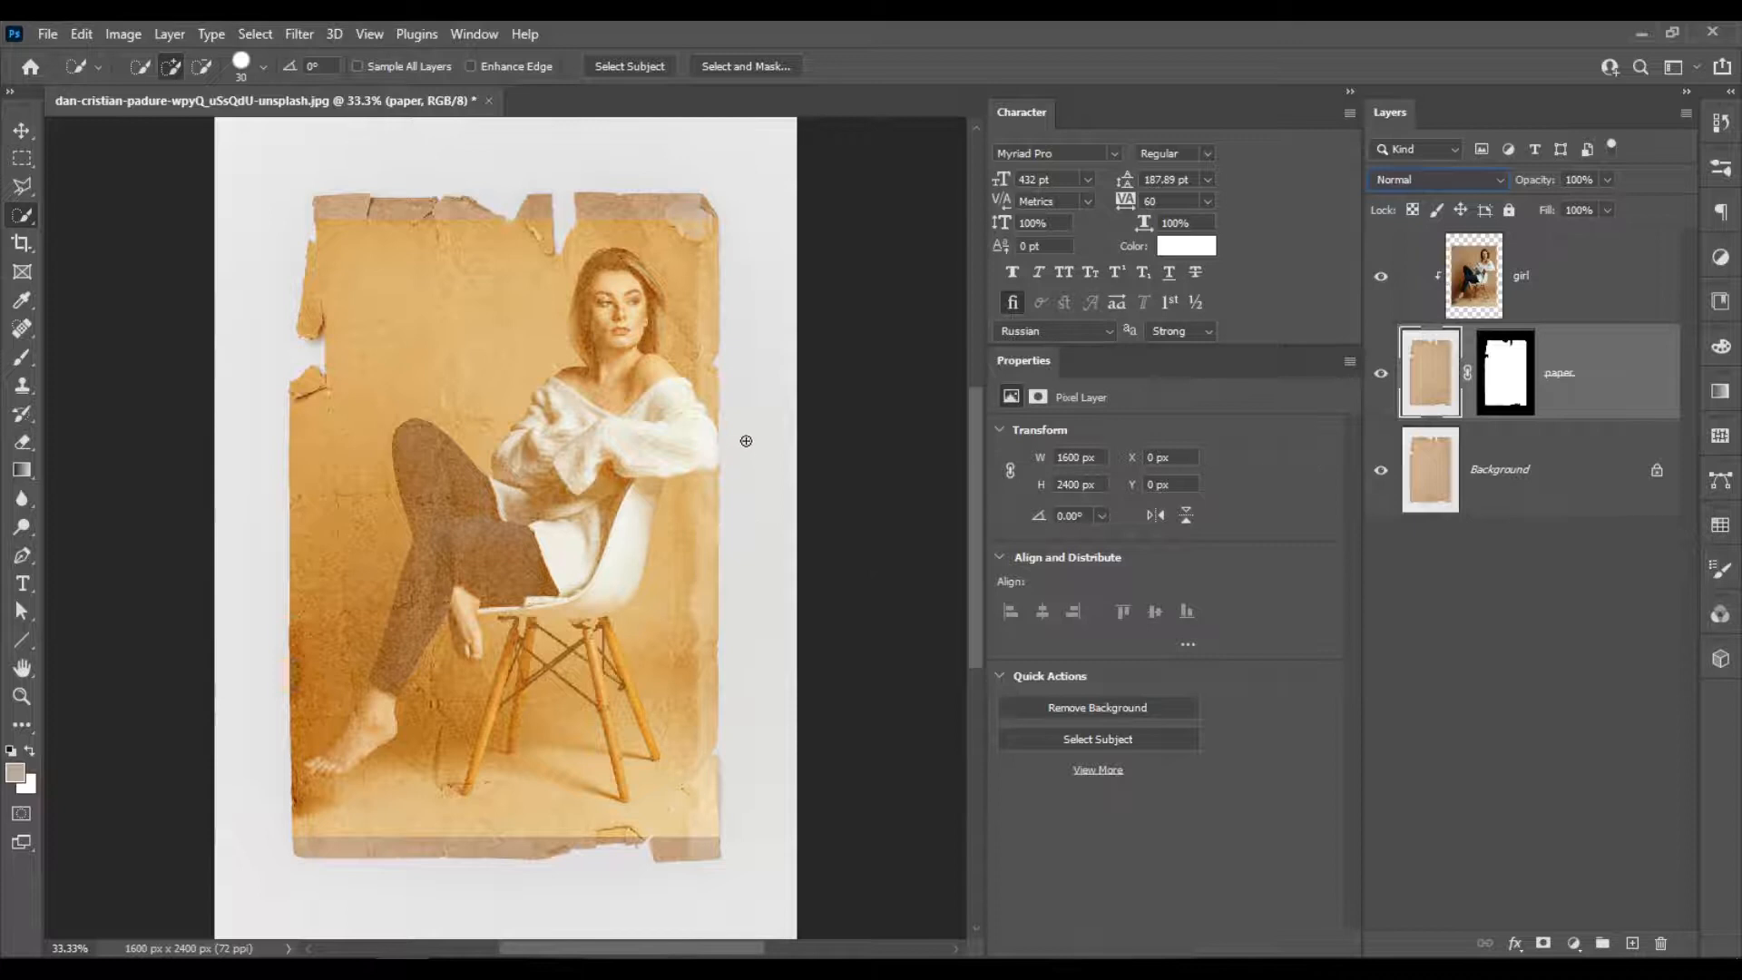
Scale the girl layer to about 111% and center it so the photo covers the entire torn paper.
left_click(1585, 293)
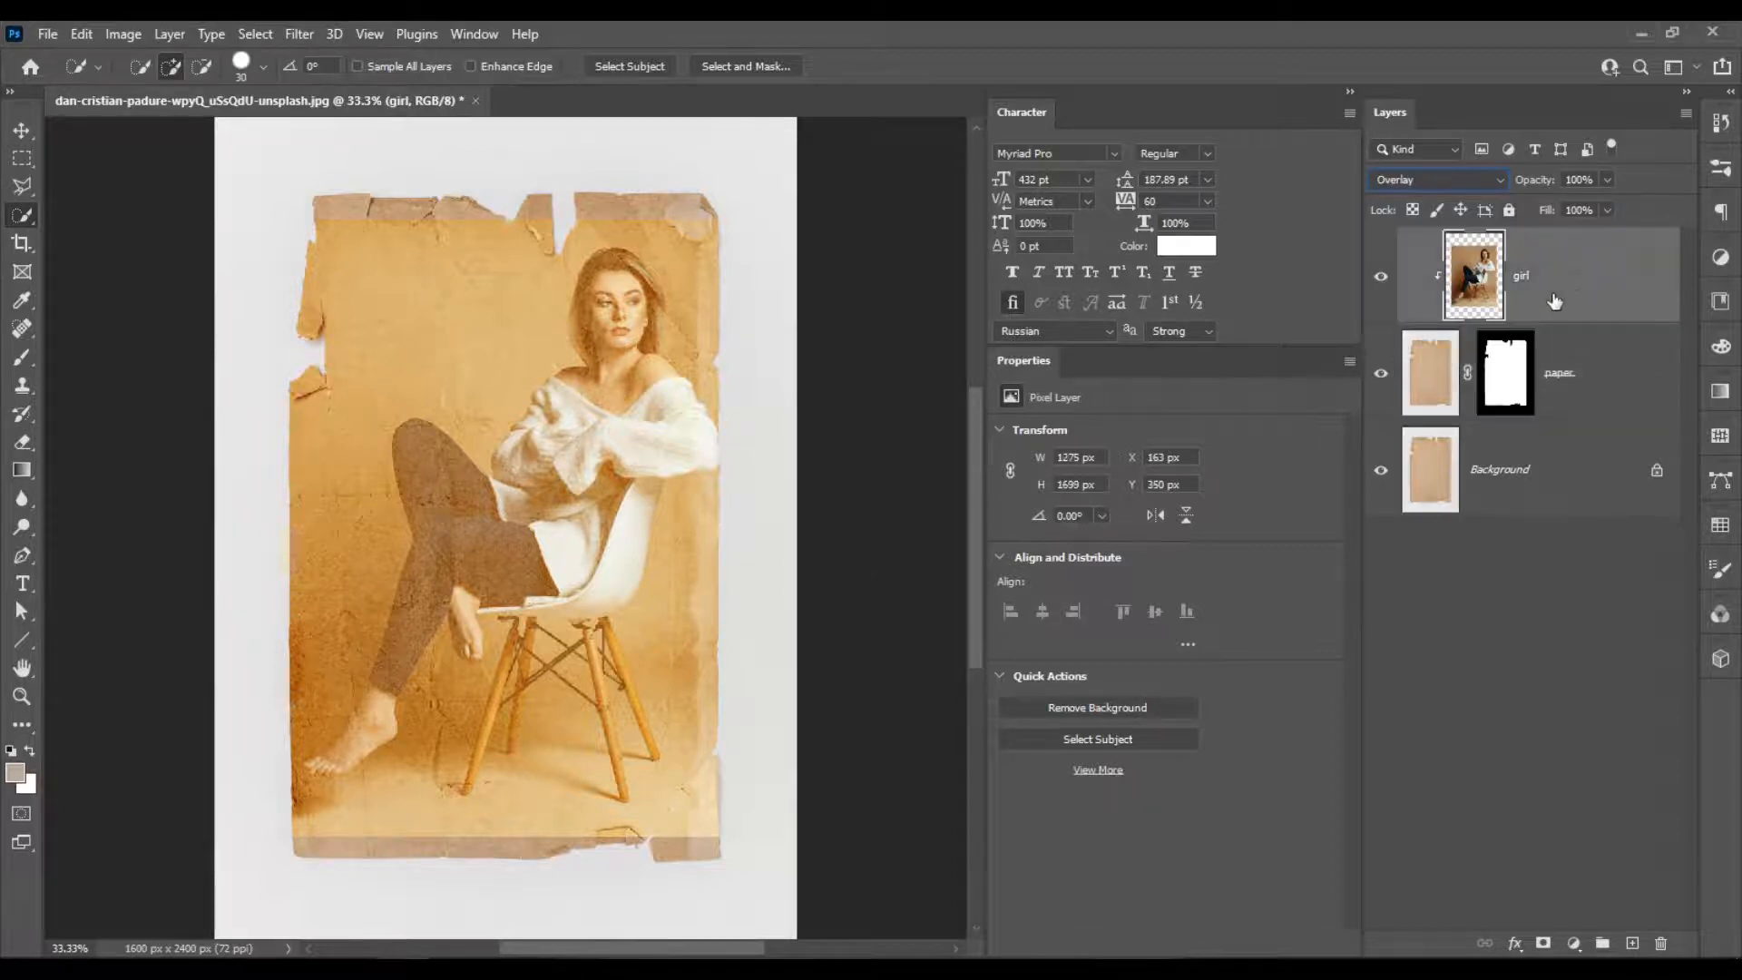
key("ctrl+t")
left_click_drag(741, 217, 796, 181)
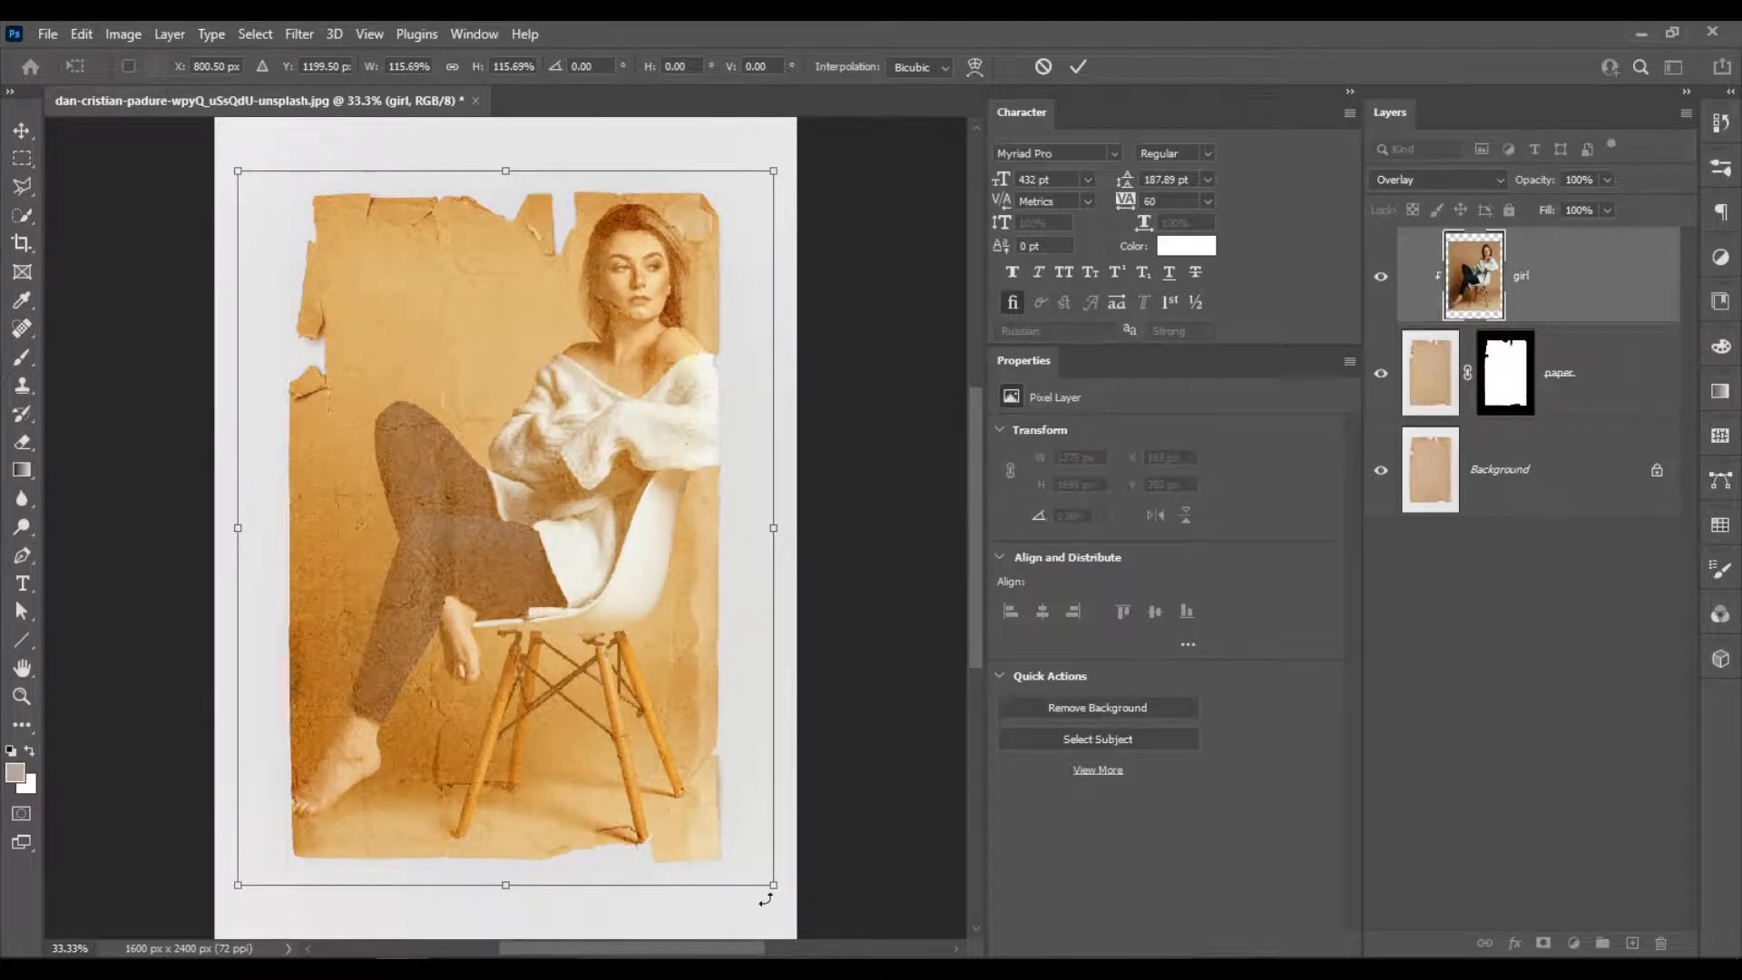
left_click_drag(773, 890, 759, 882)
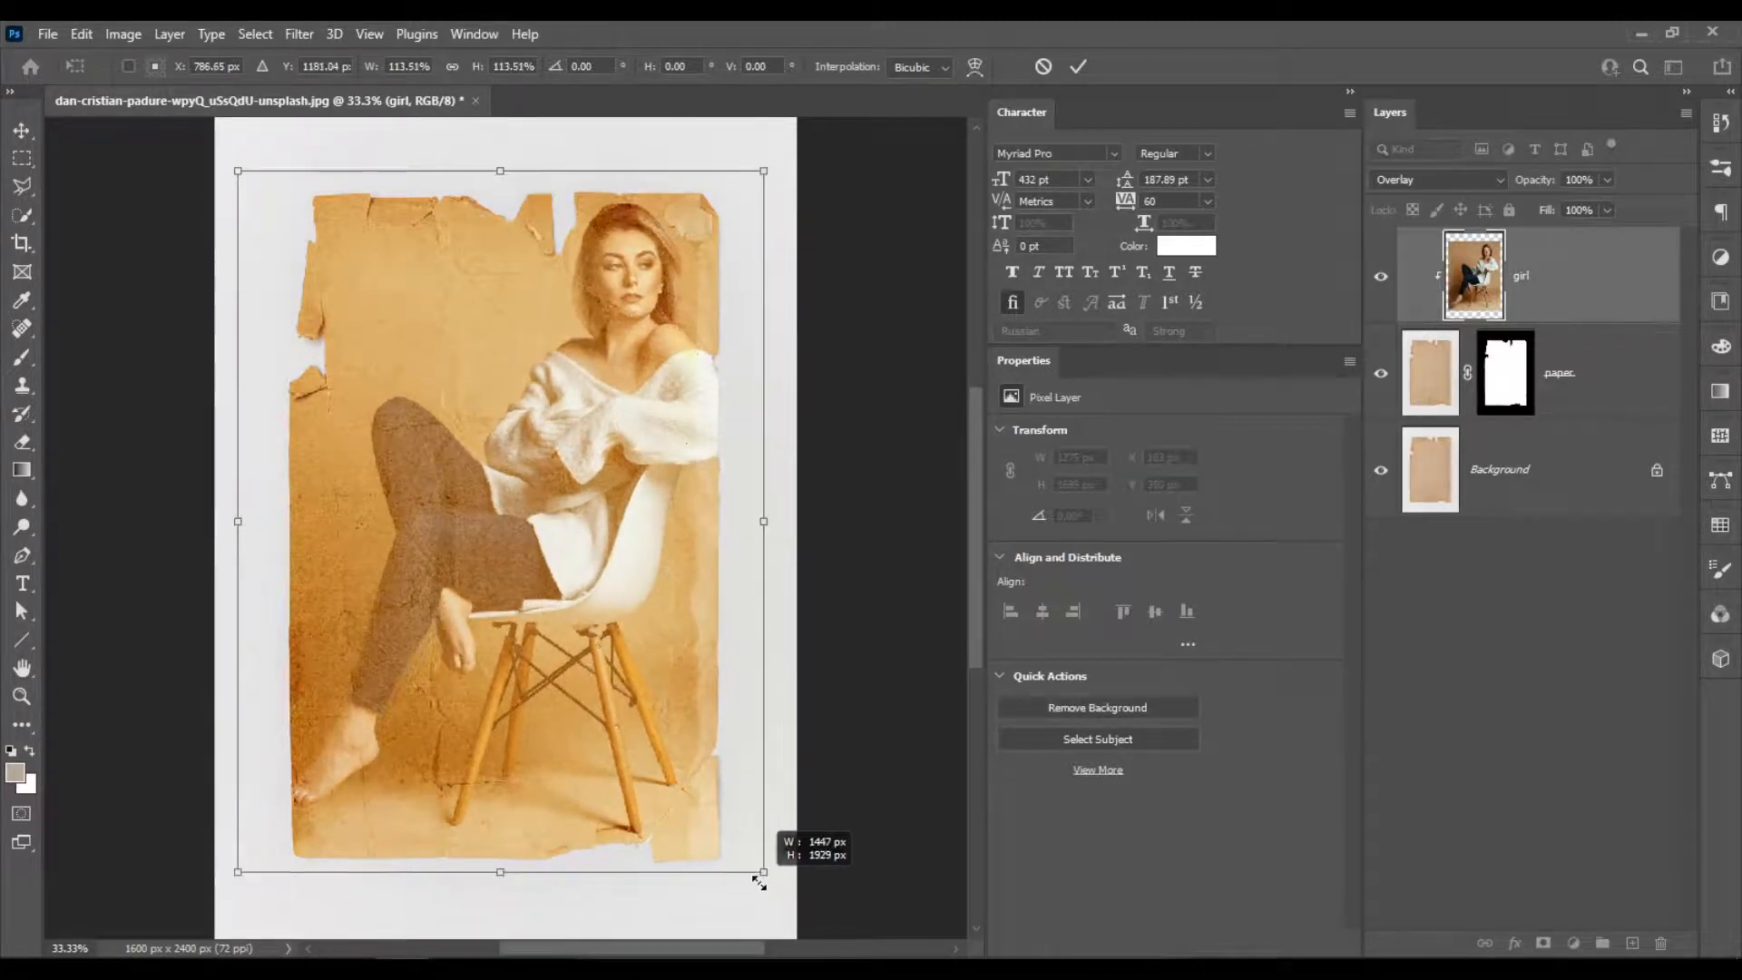
left_click_drag(236, 169, 248, 186)
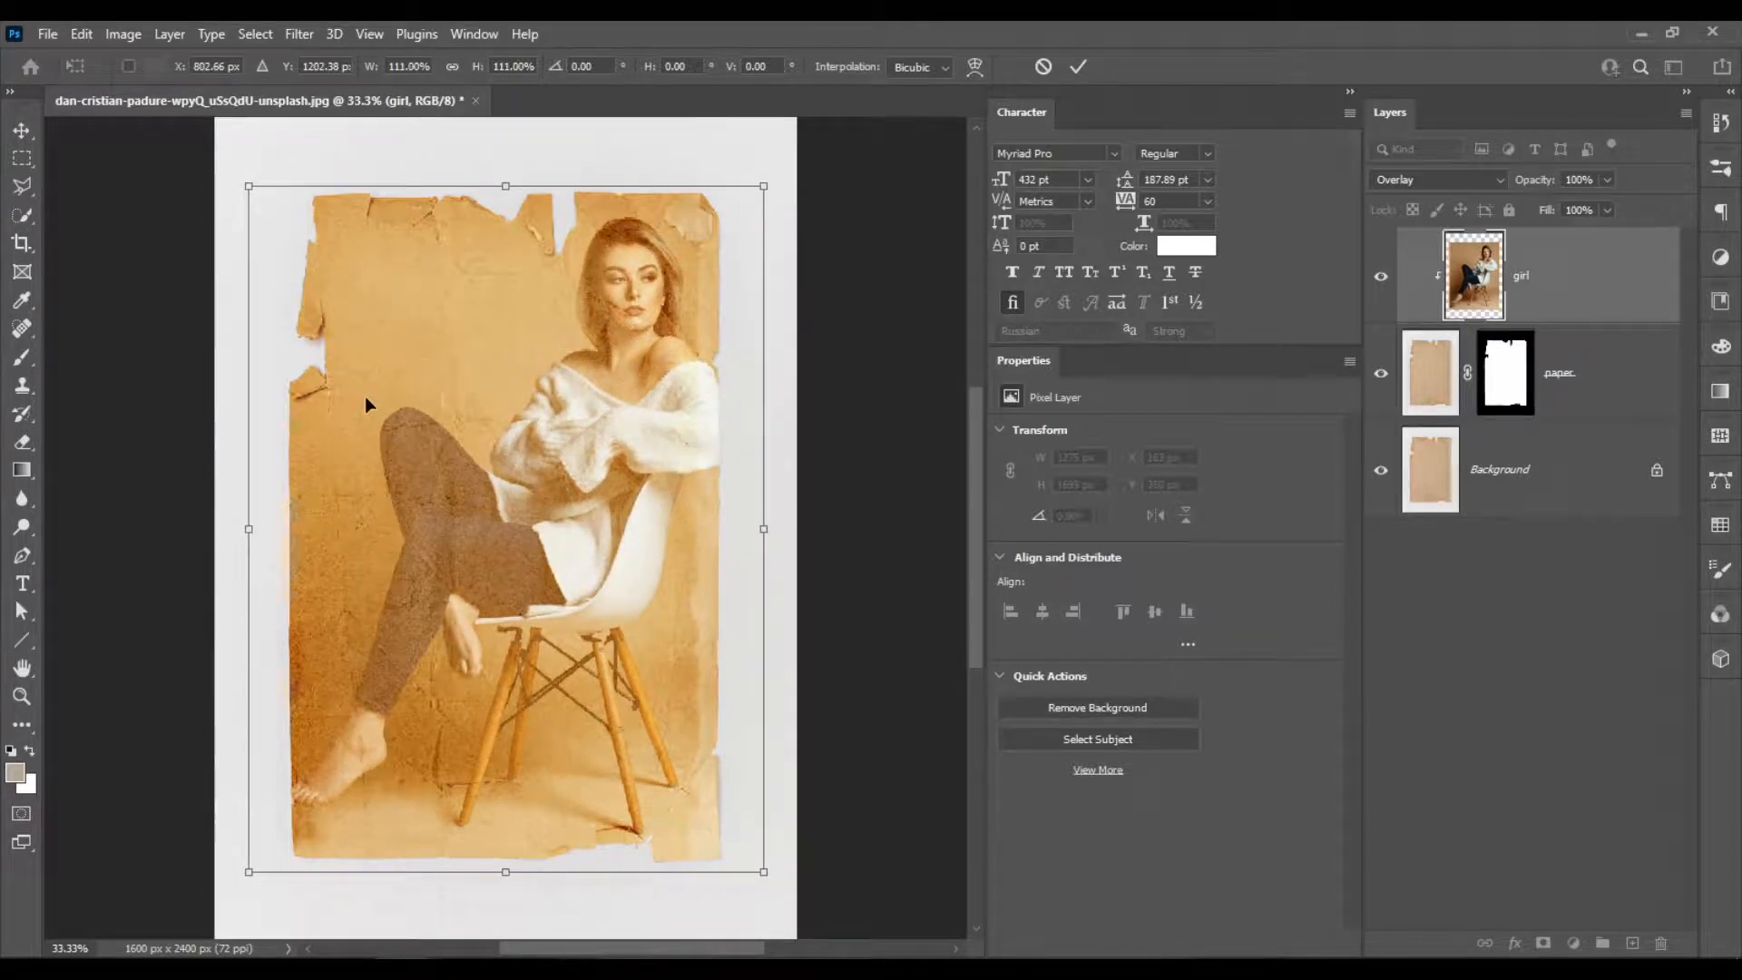
left_click_drag(368, 396, 396, 409)
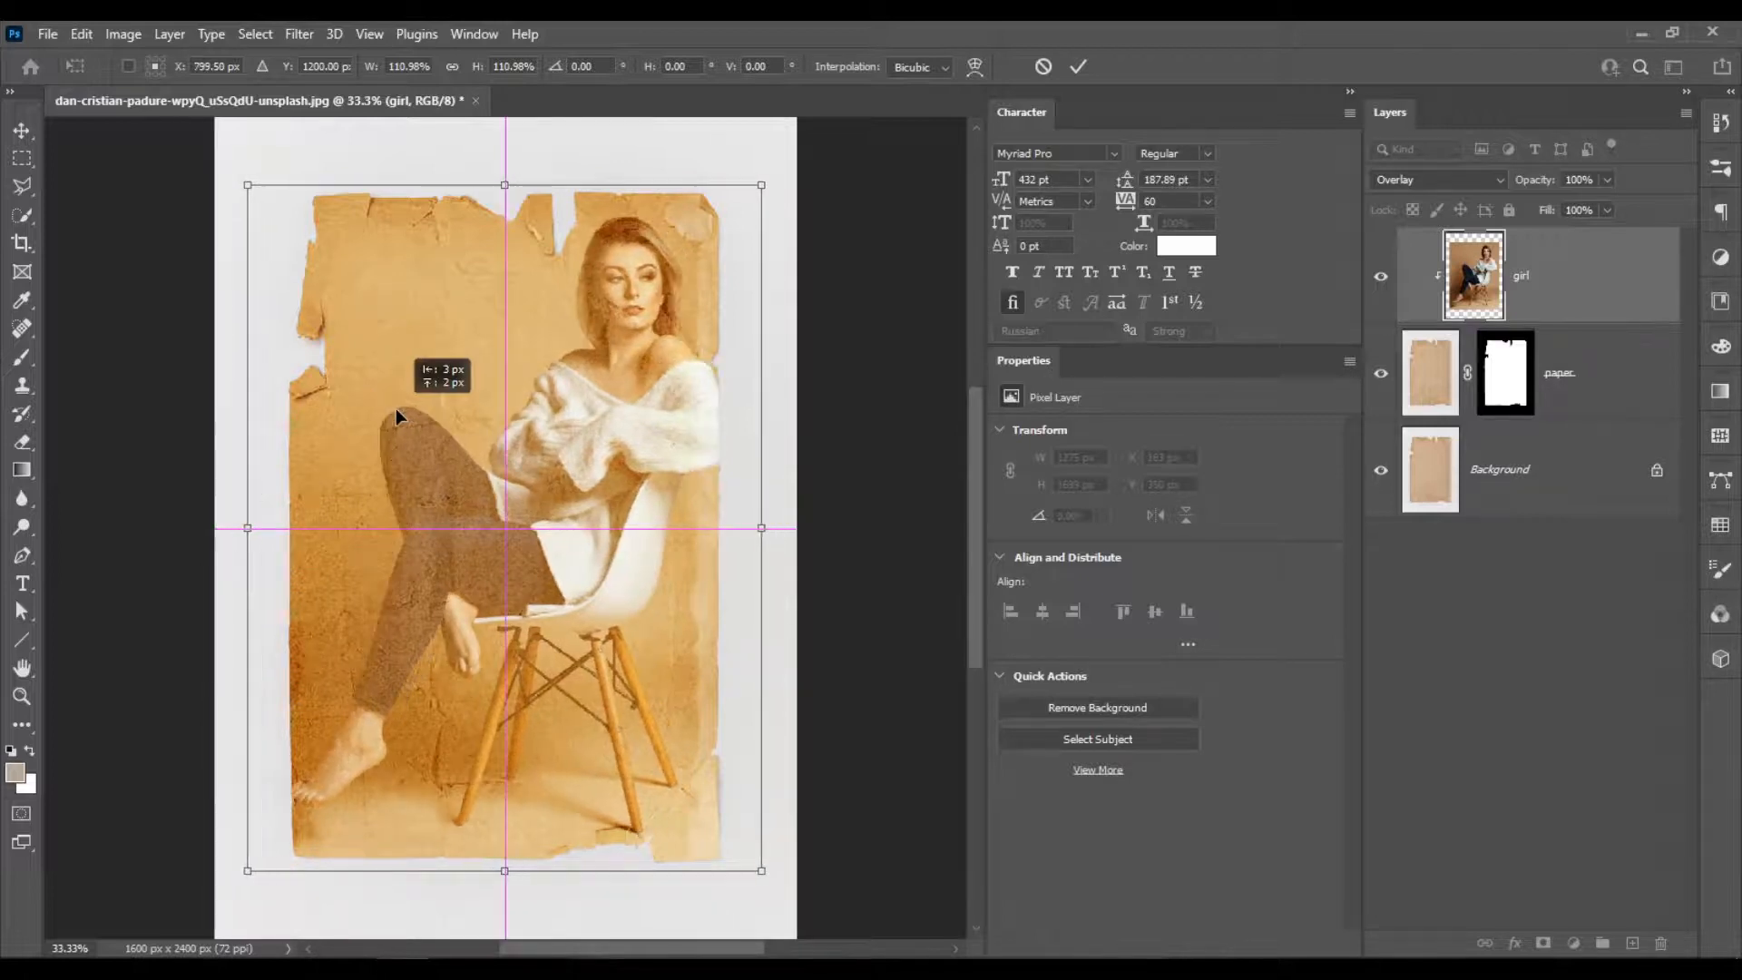
left_click_drag(397, 412, 402, 448)
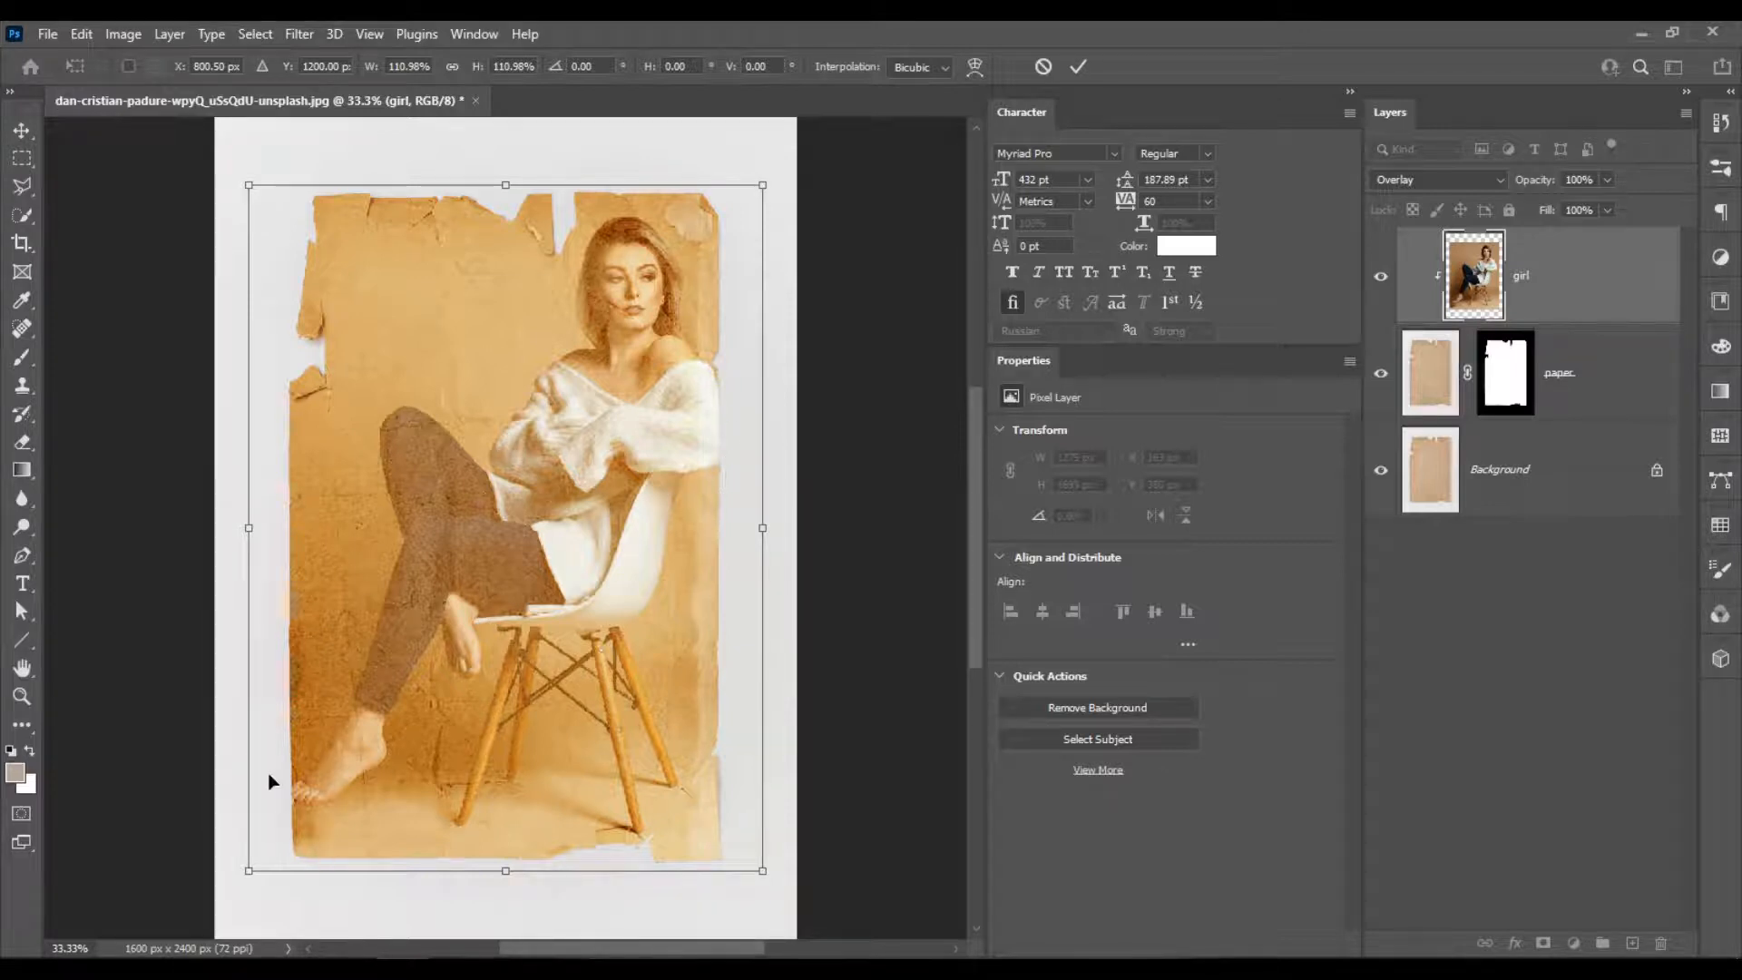
key("Return")
Examine how the paper texture blends with the woman's face and sweater, and review the whole composition.
key("w")
scroll(576, 622, "up", 1)
scroll(576, 622, "up", 2)
scroll(576, 622, "down", 2)
scroll(626, 267, "up", 2)
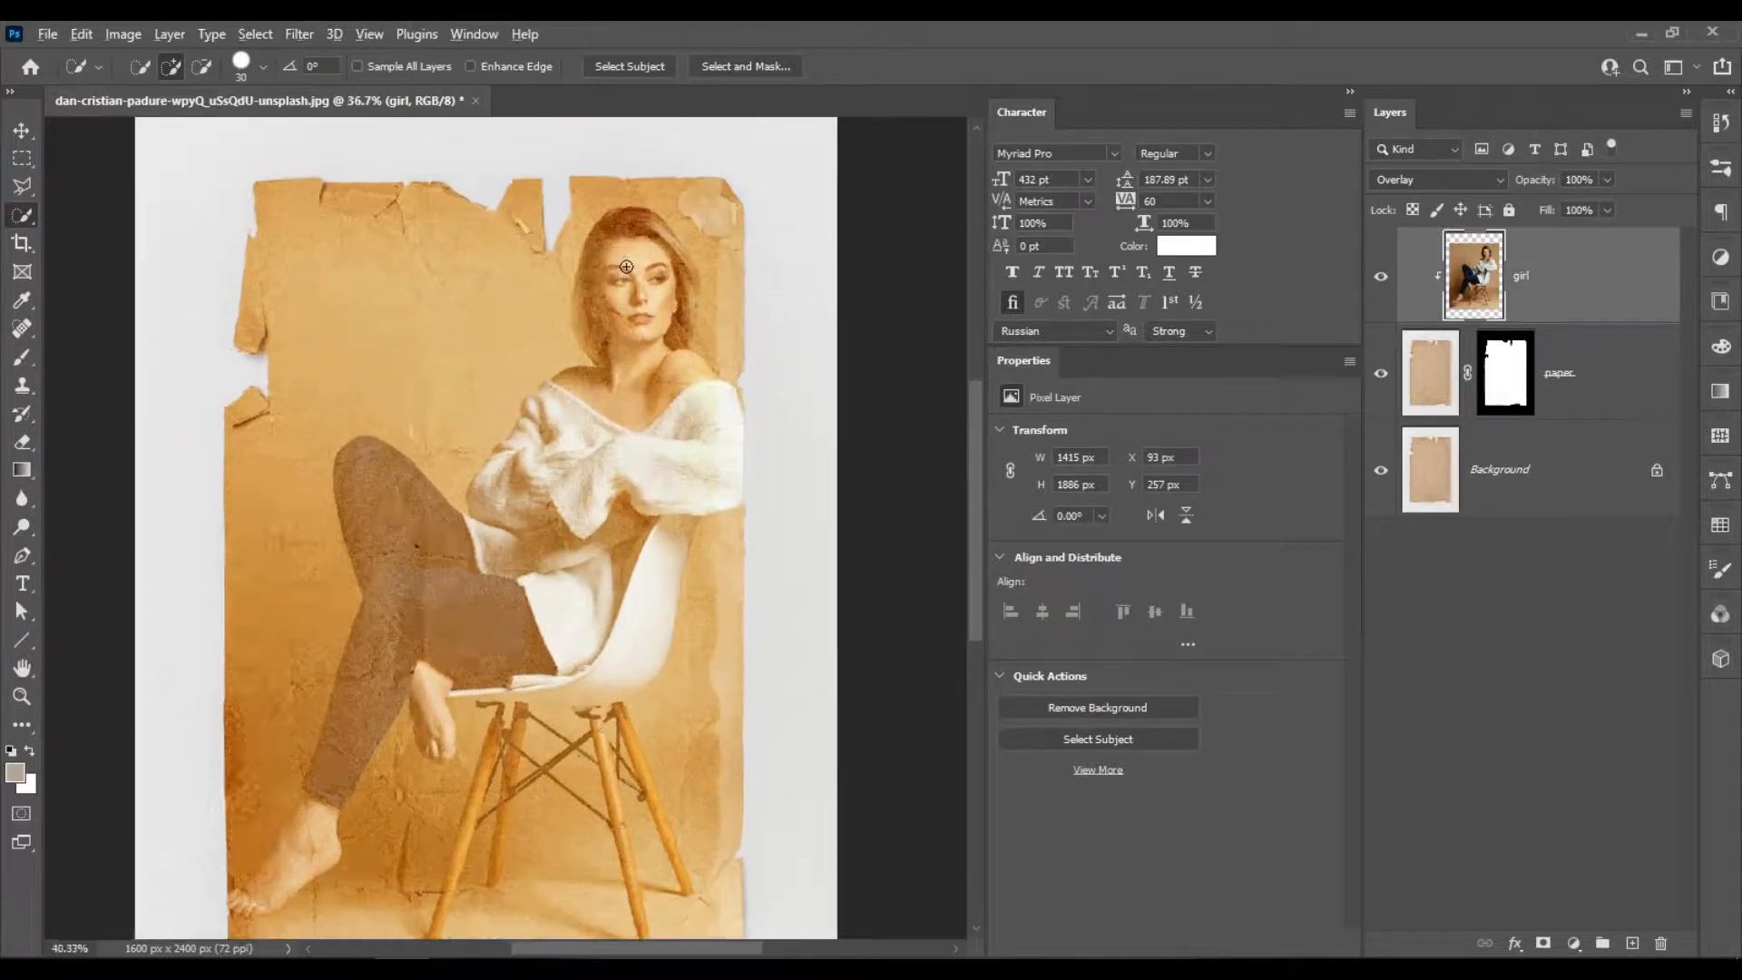
scroll(626, 267, "up", 8)
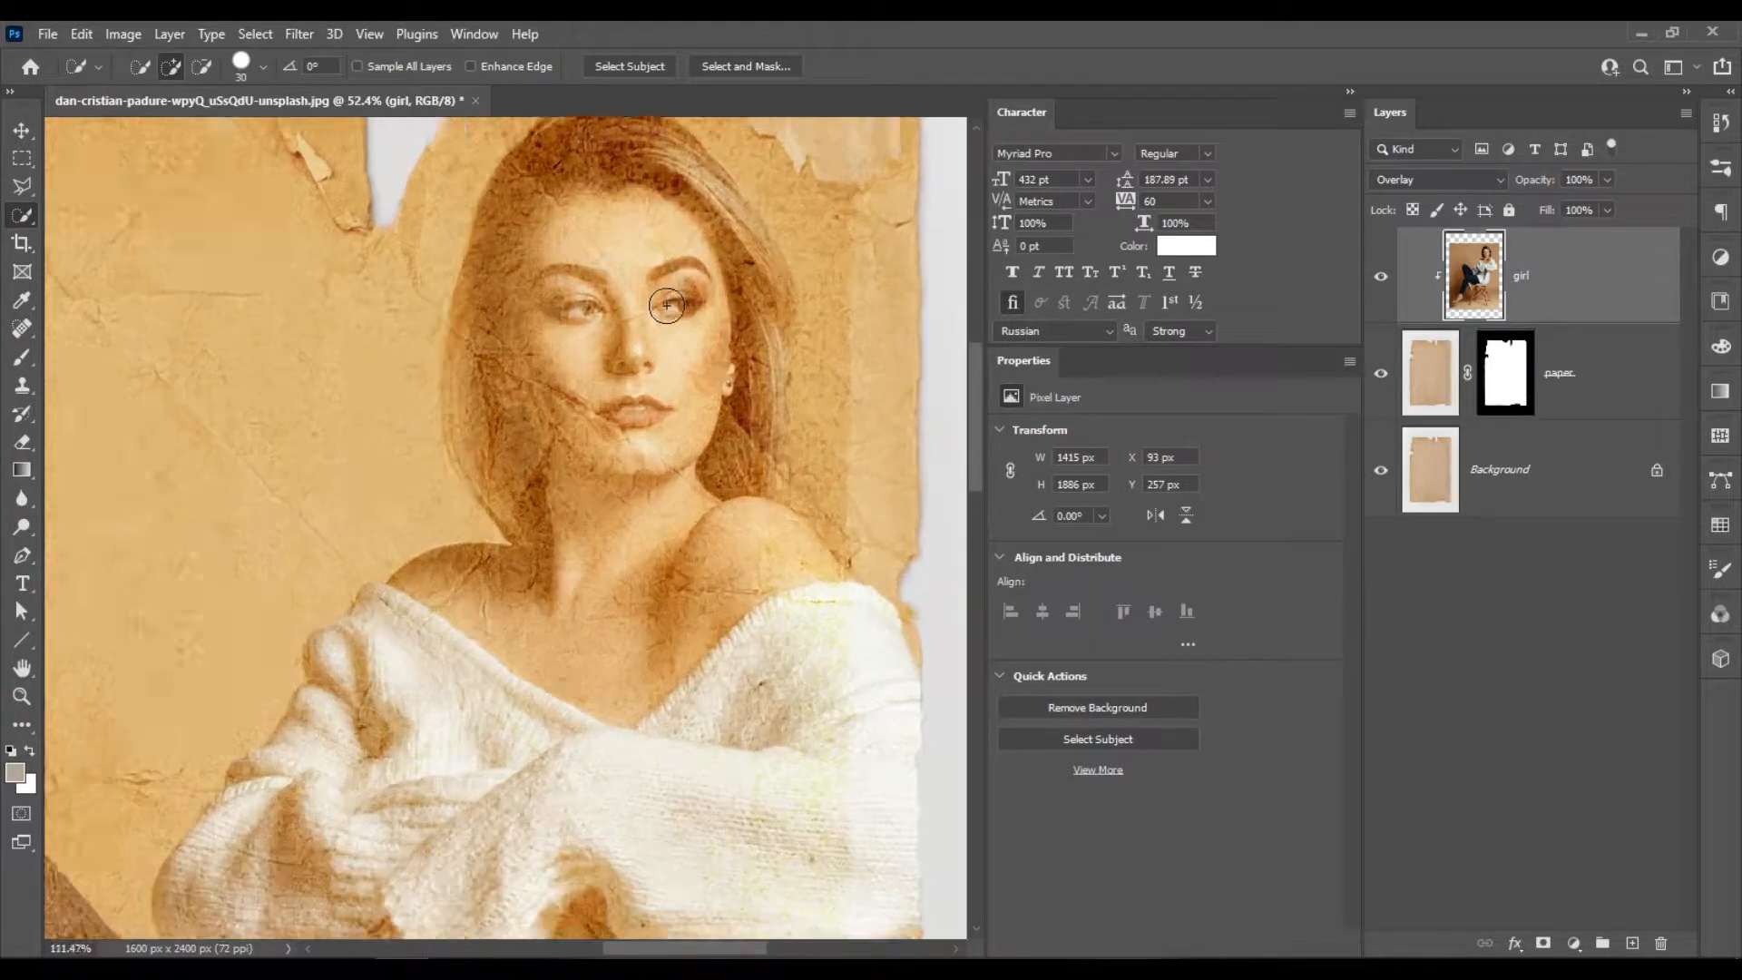
scroll(667, 306, "up", 1)
scroll(667, 307, "down", 3)
scroll(671, 320, "down", 2)
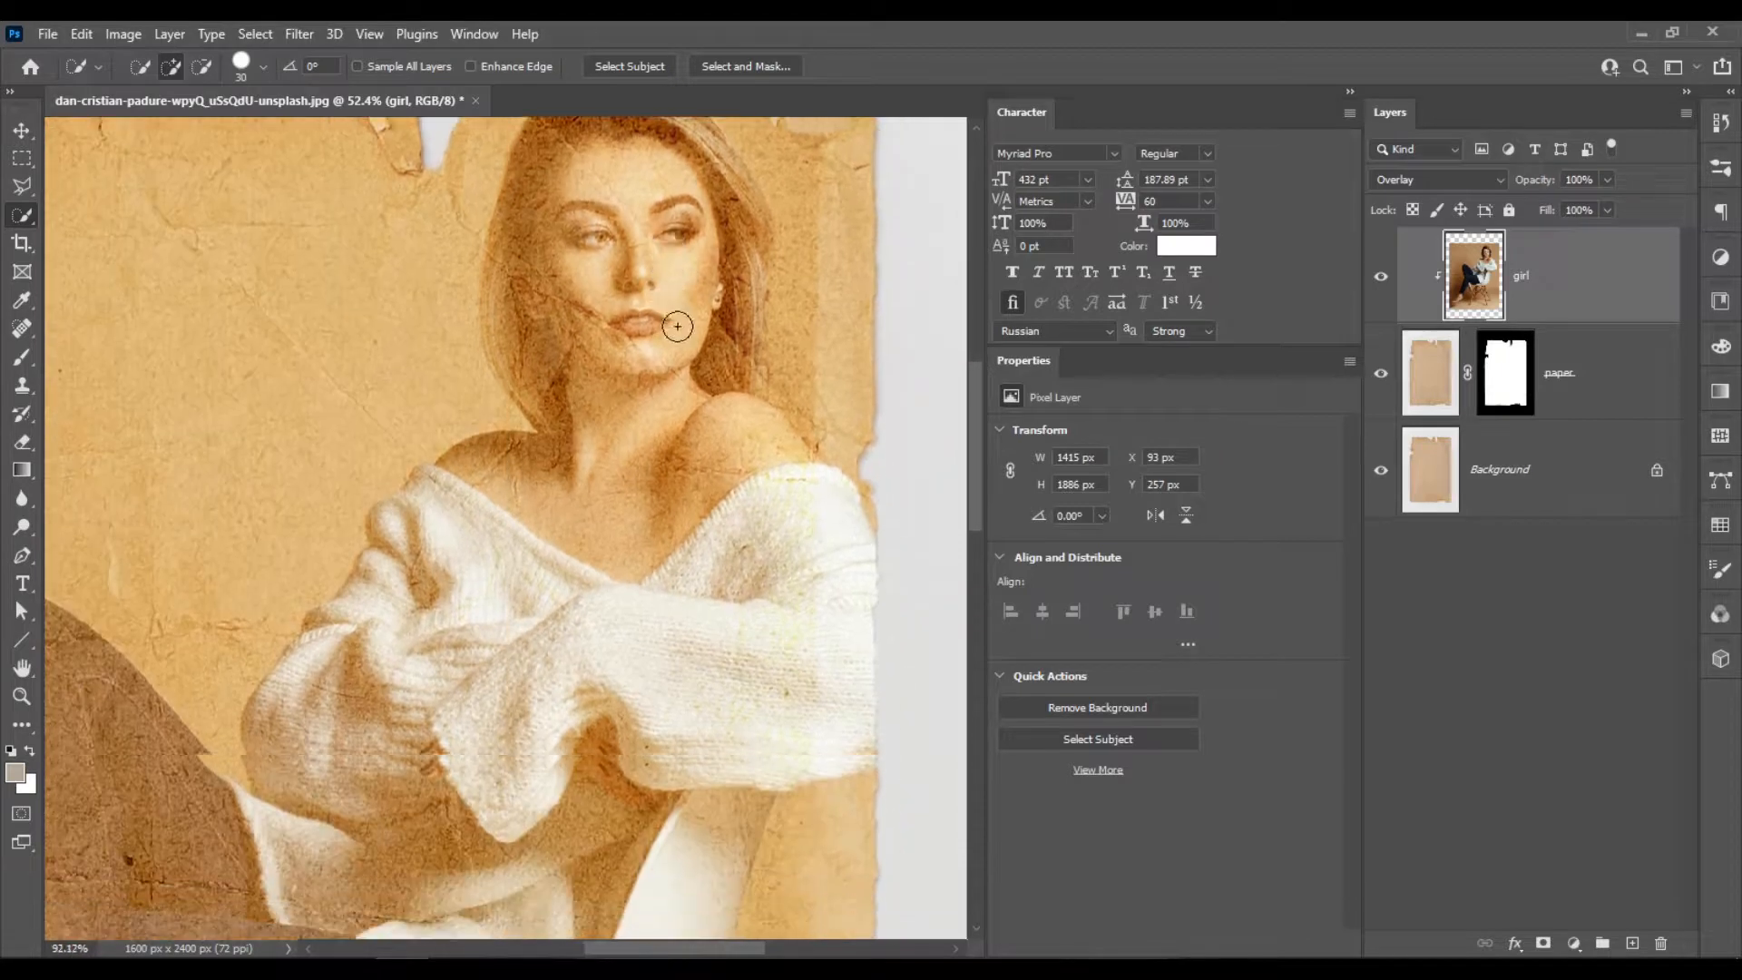
scroll(678, 326, "down", 7)
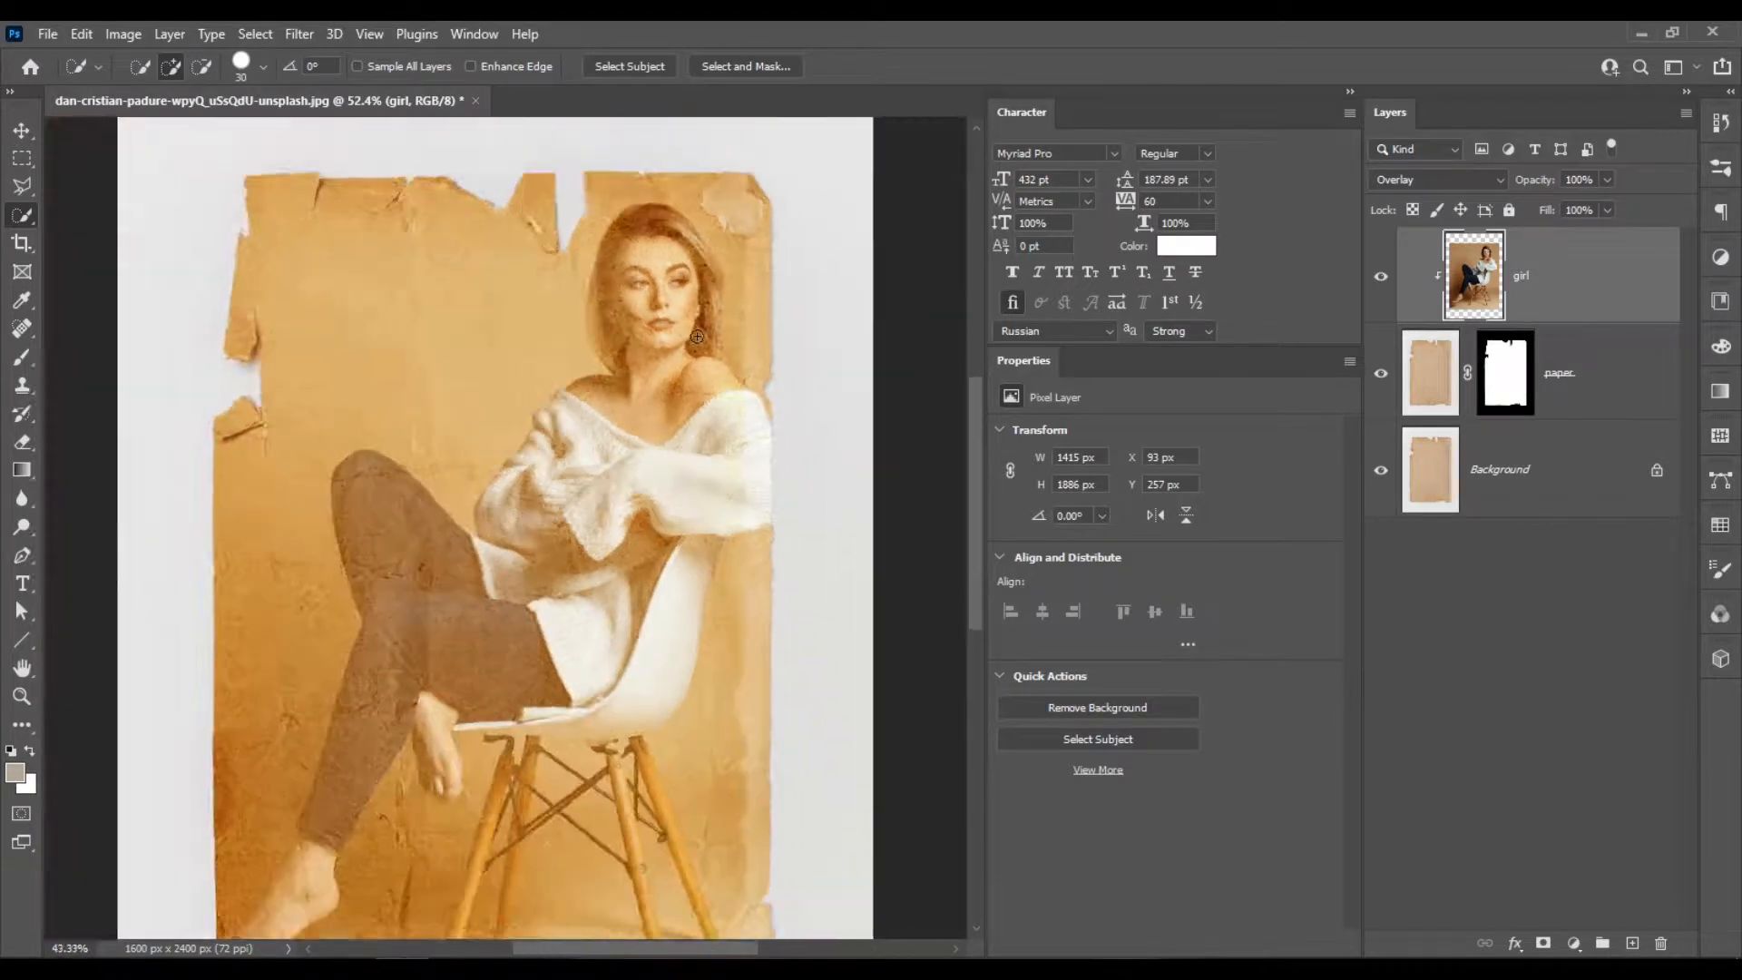
scroll(697, 336, "down", 3)
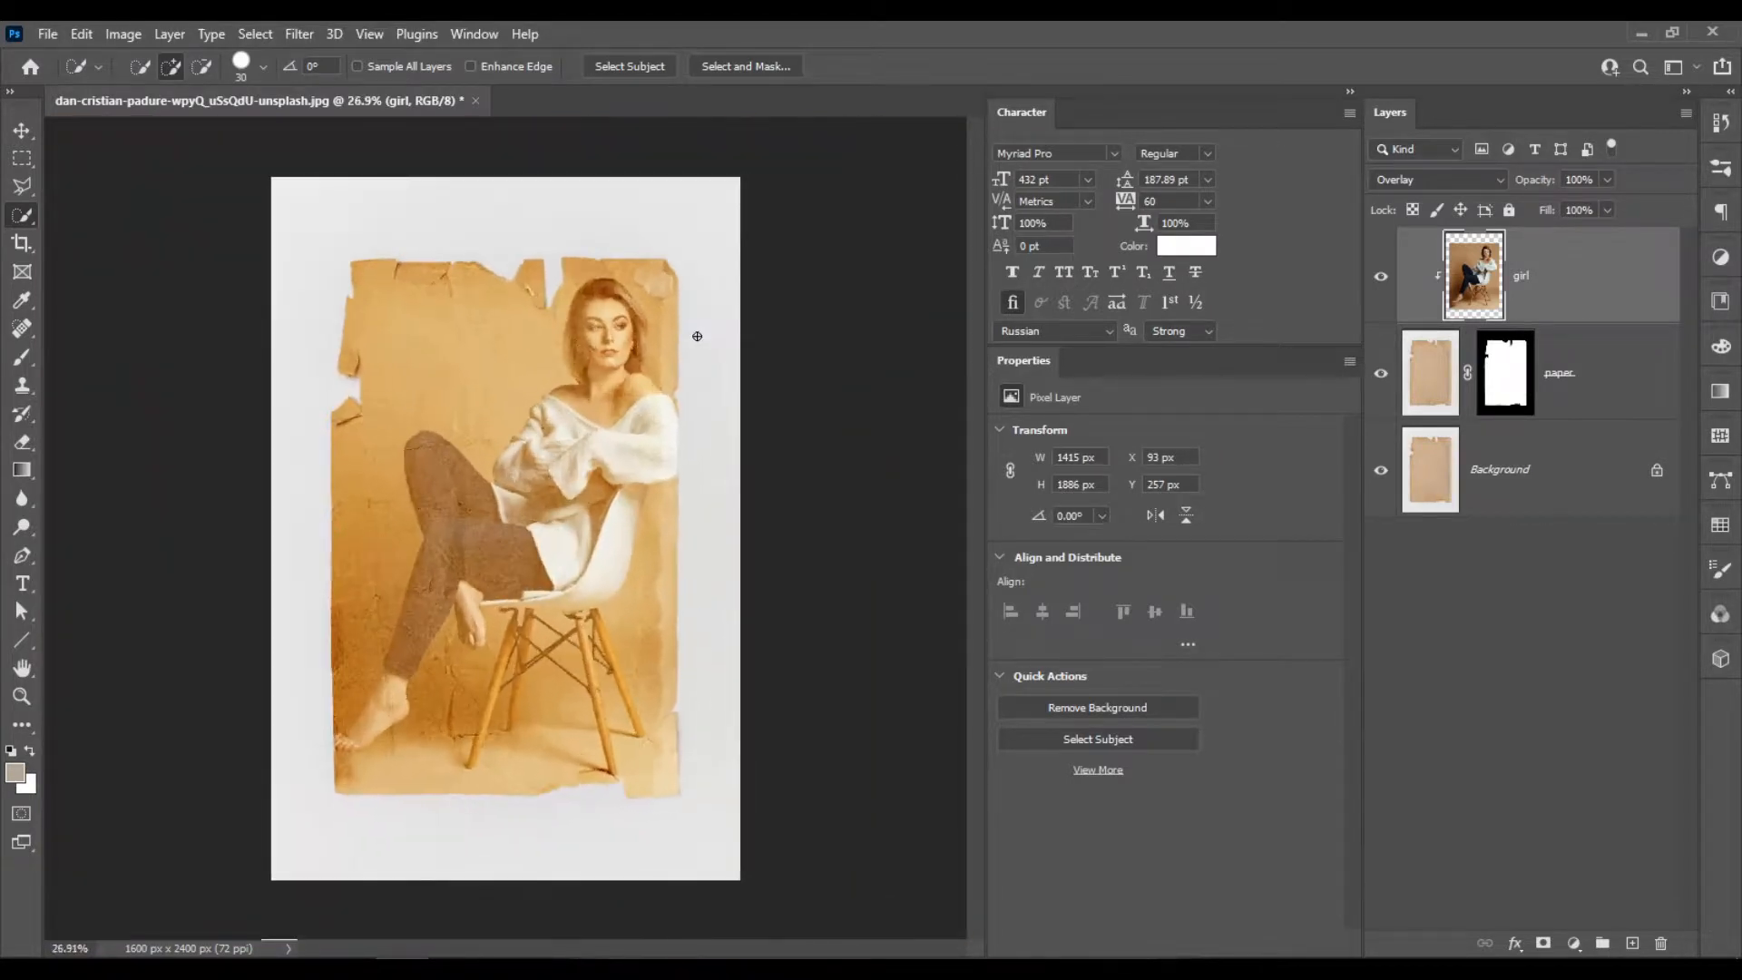
Add a Black & White adjustment layer with default settings above the girl layer.
left_click(1574, 944)
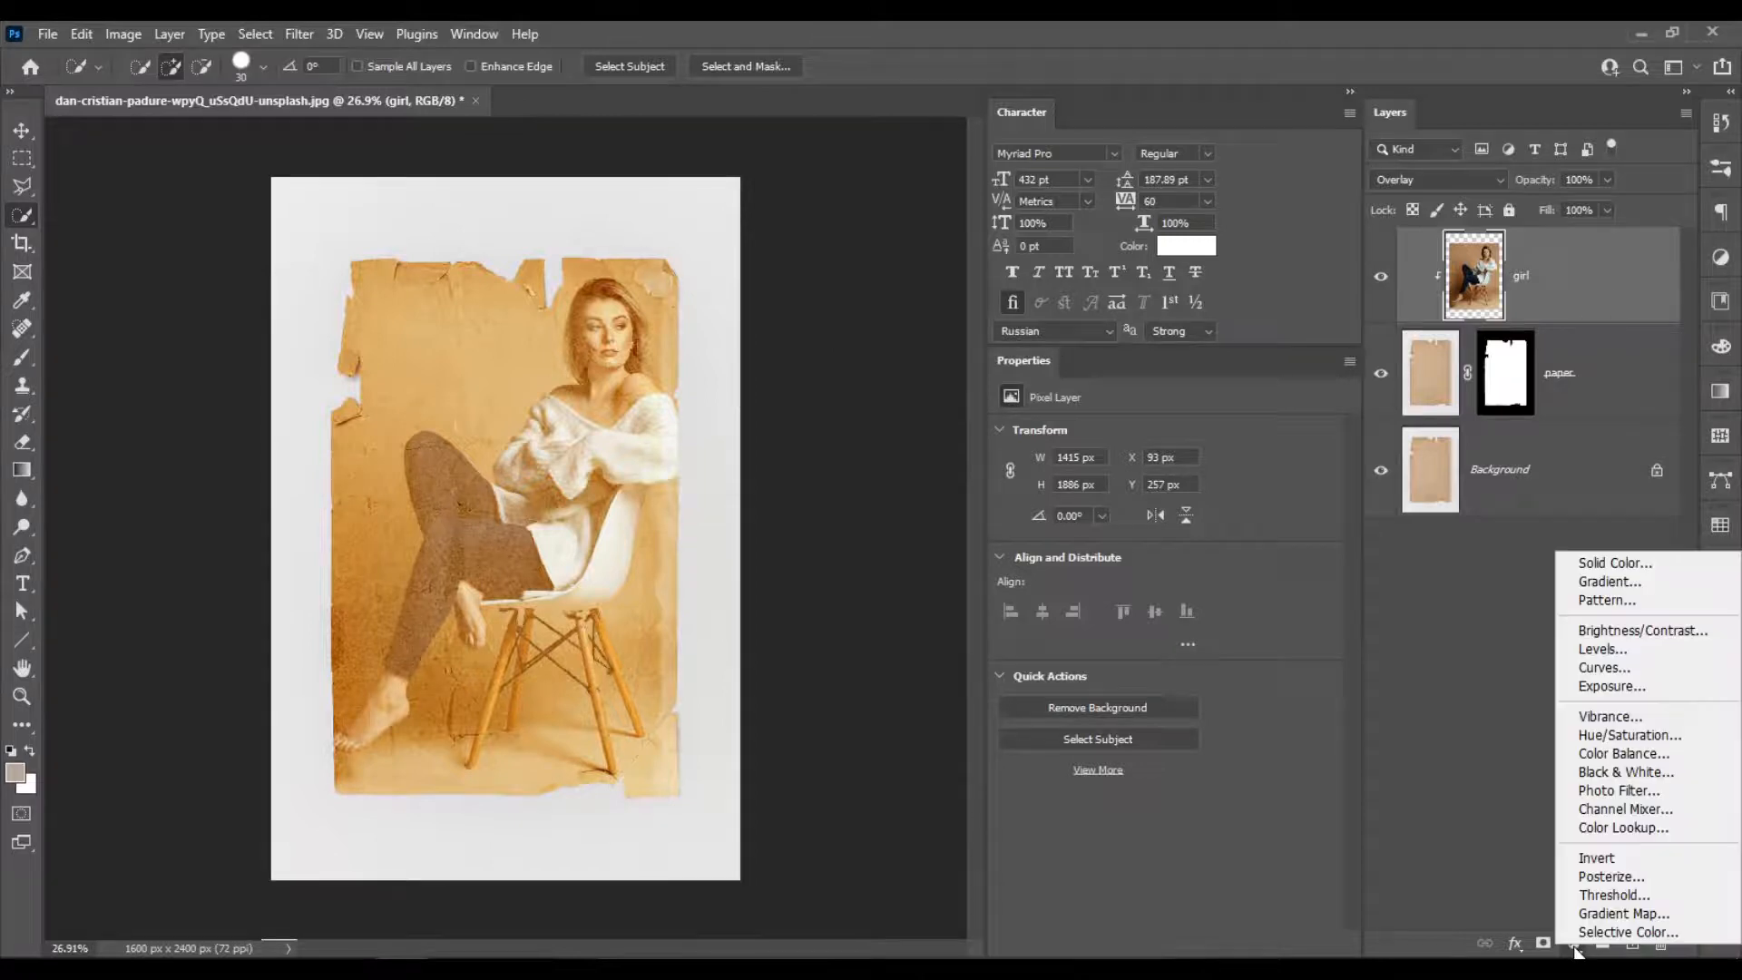
left_click(1575, 947)
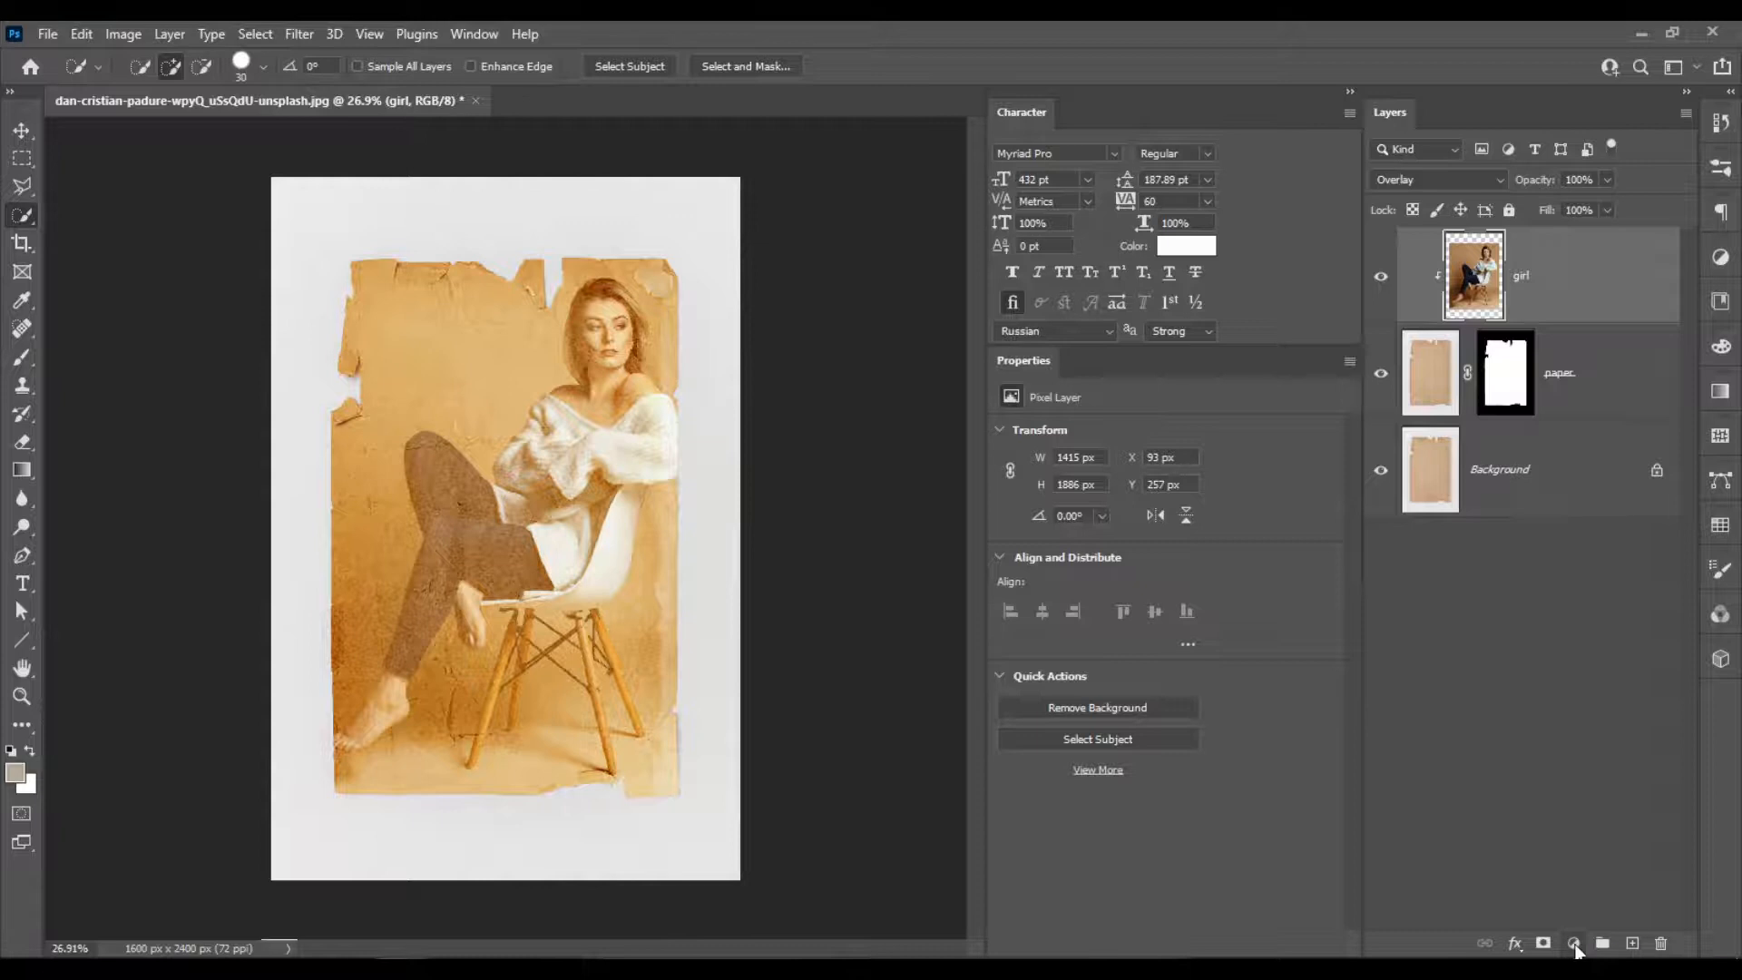
left_click(1575, 946)
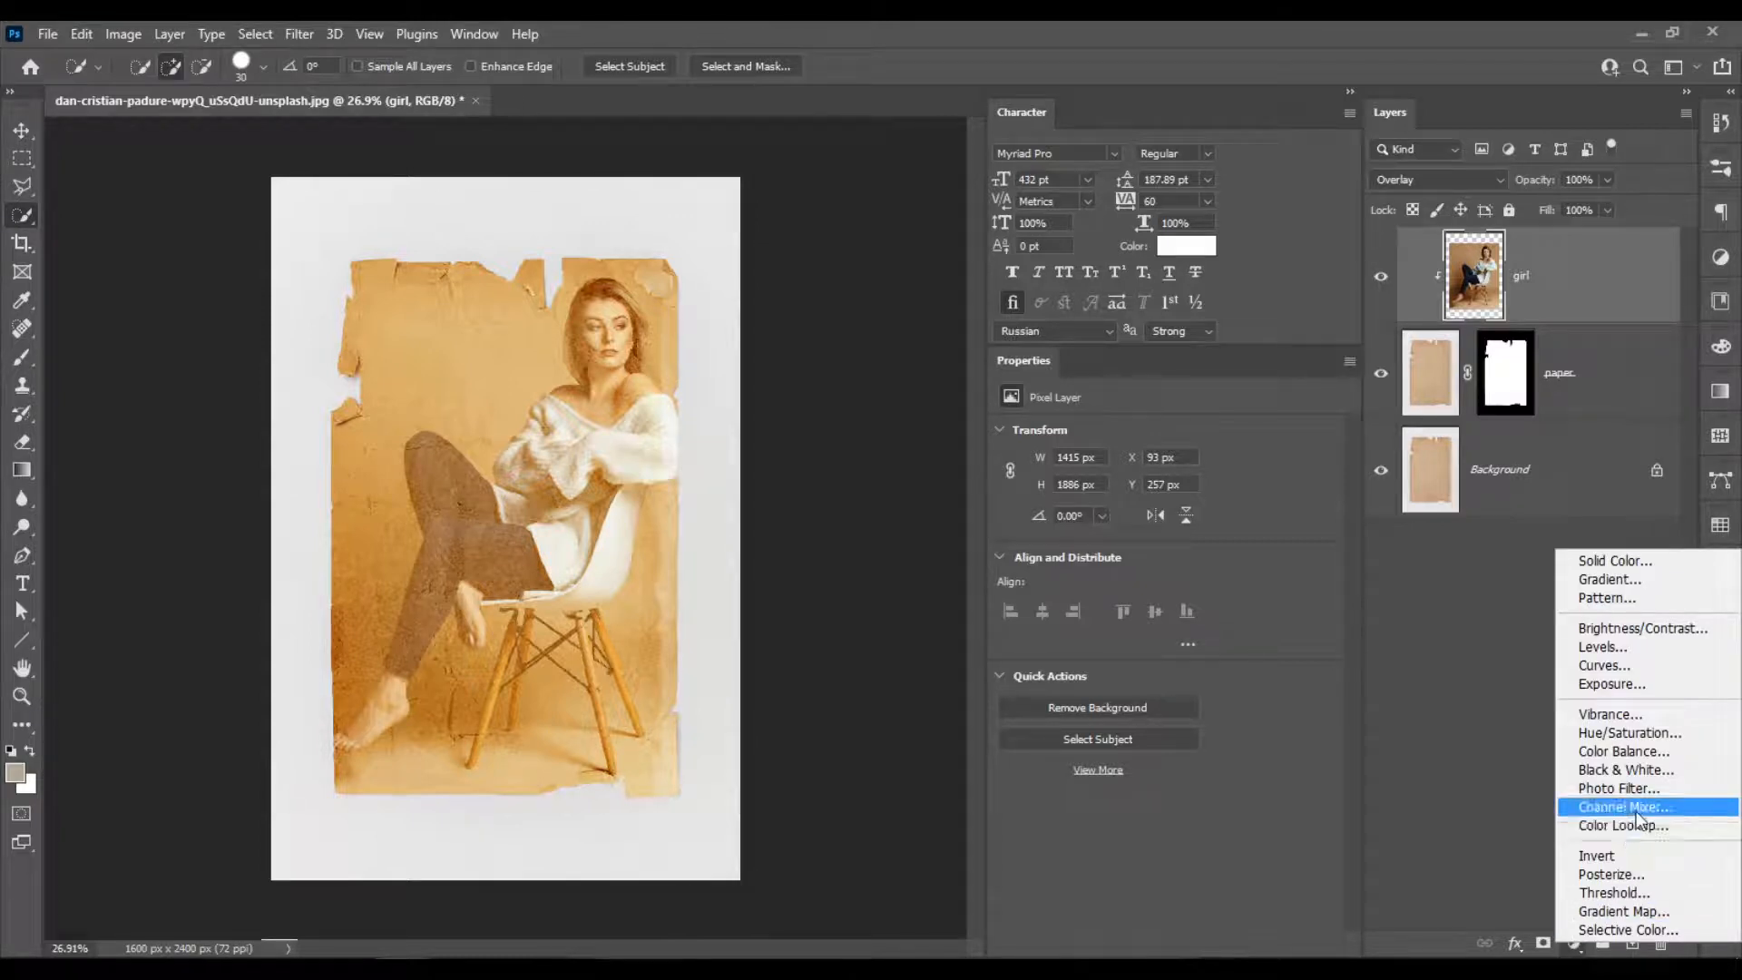
left_click(1669, 769)
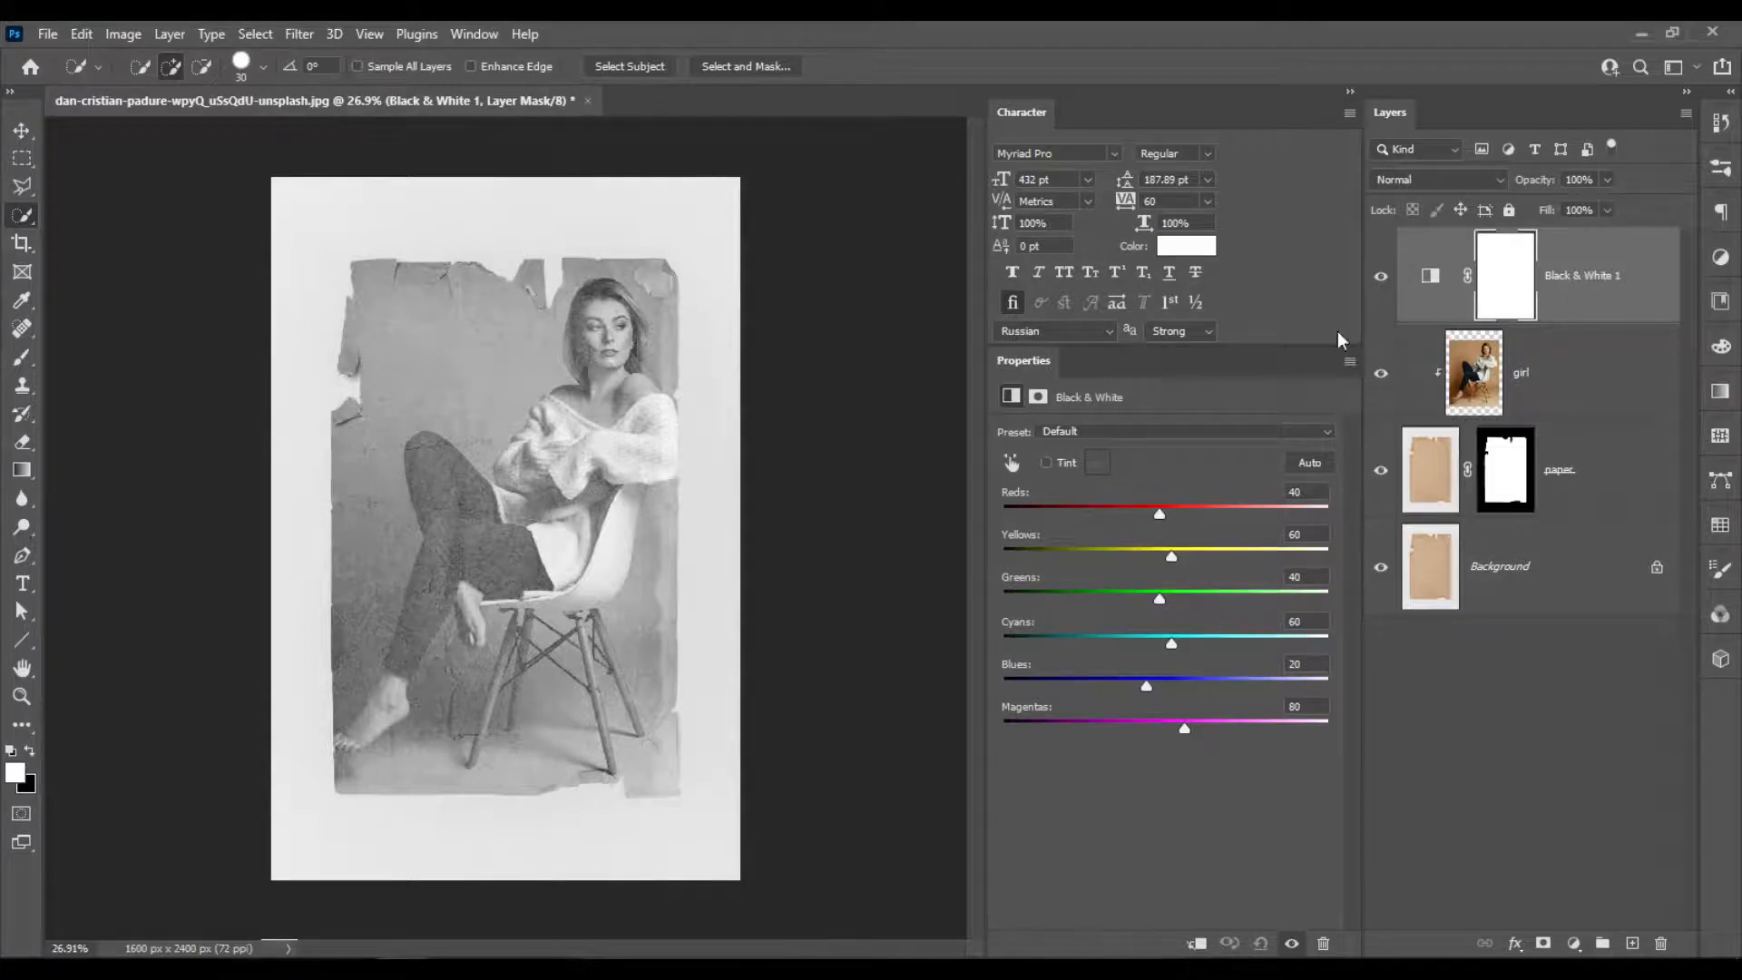
scroll(568, 611, "up", 1)
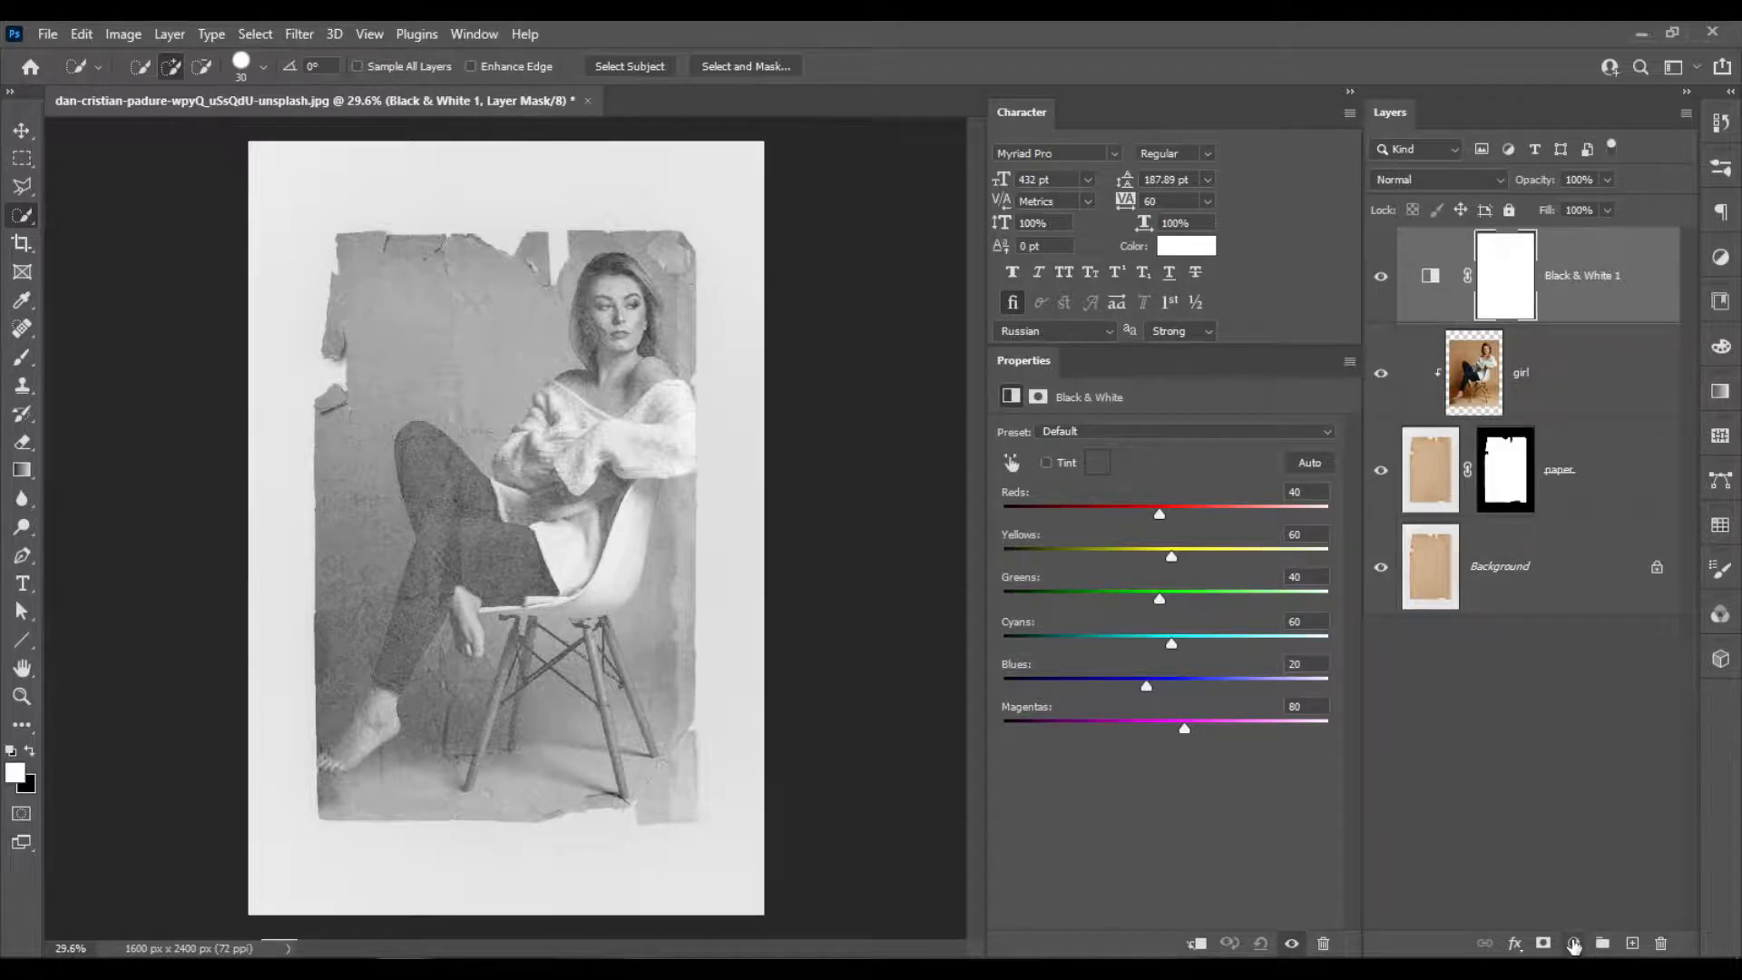
Add a Levels adjustment layer above Black & White 1 and set its shadow input level to 94.
left_click(1574, 944)
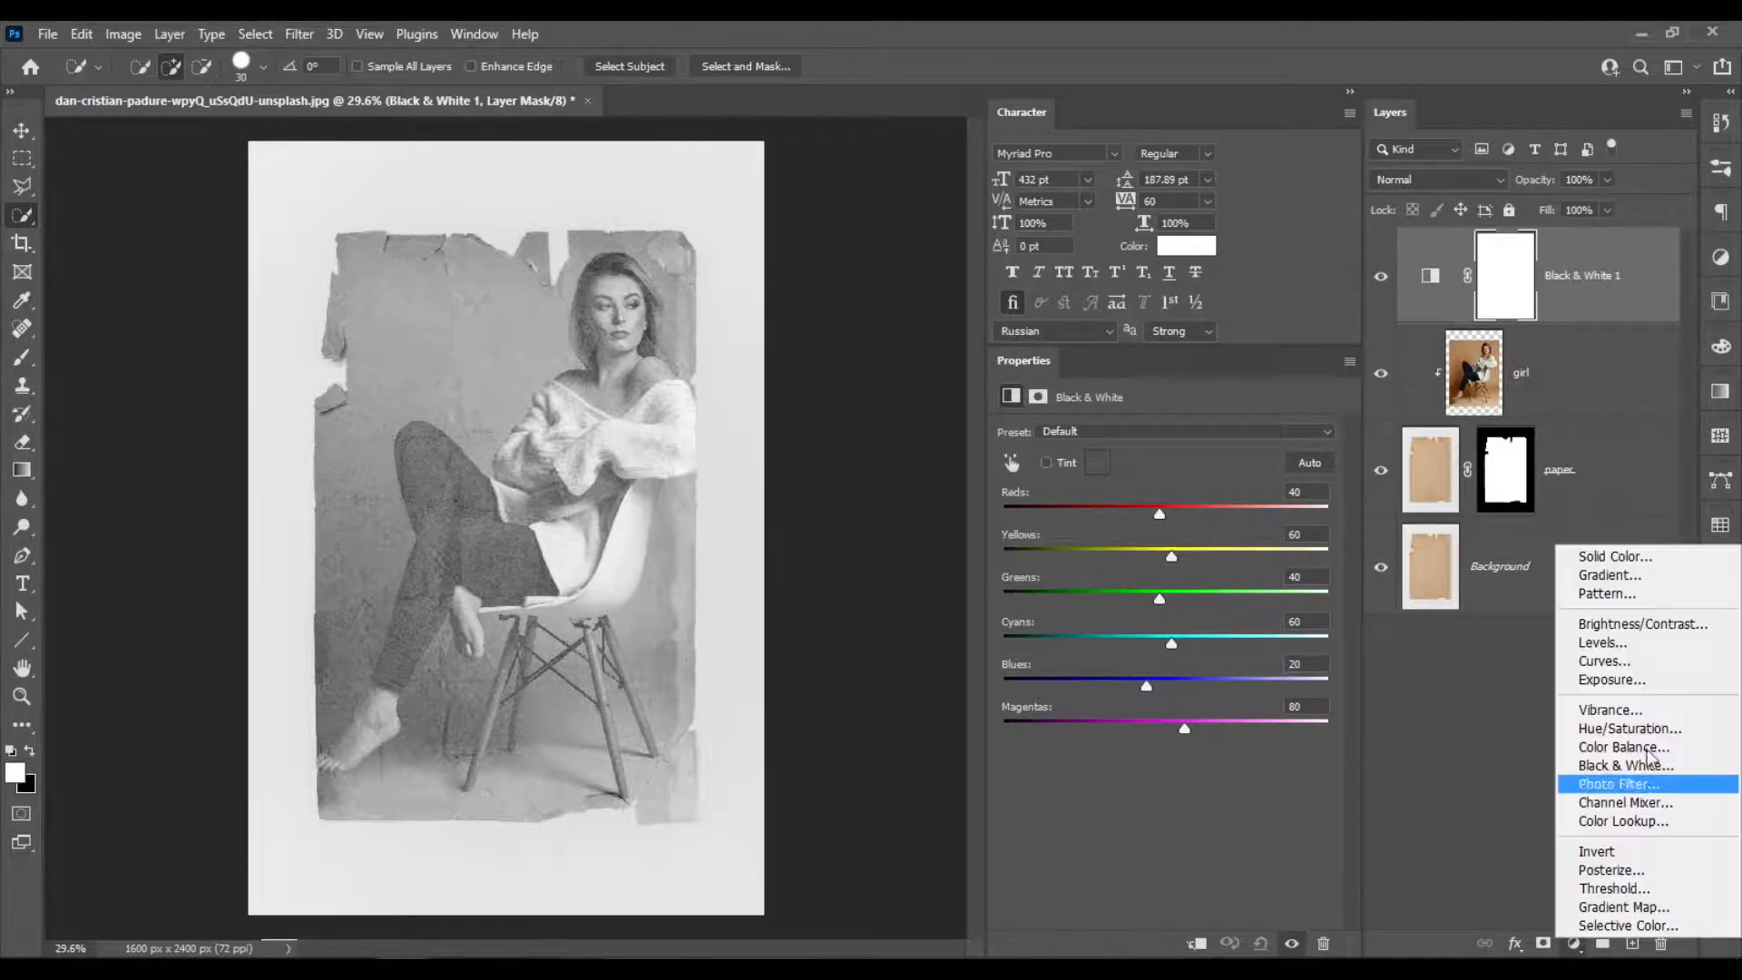
left_click(1688, 653)
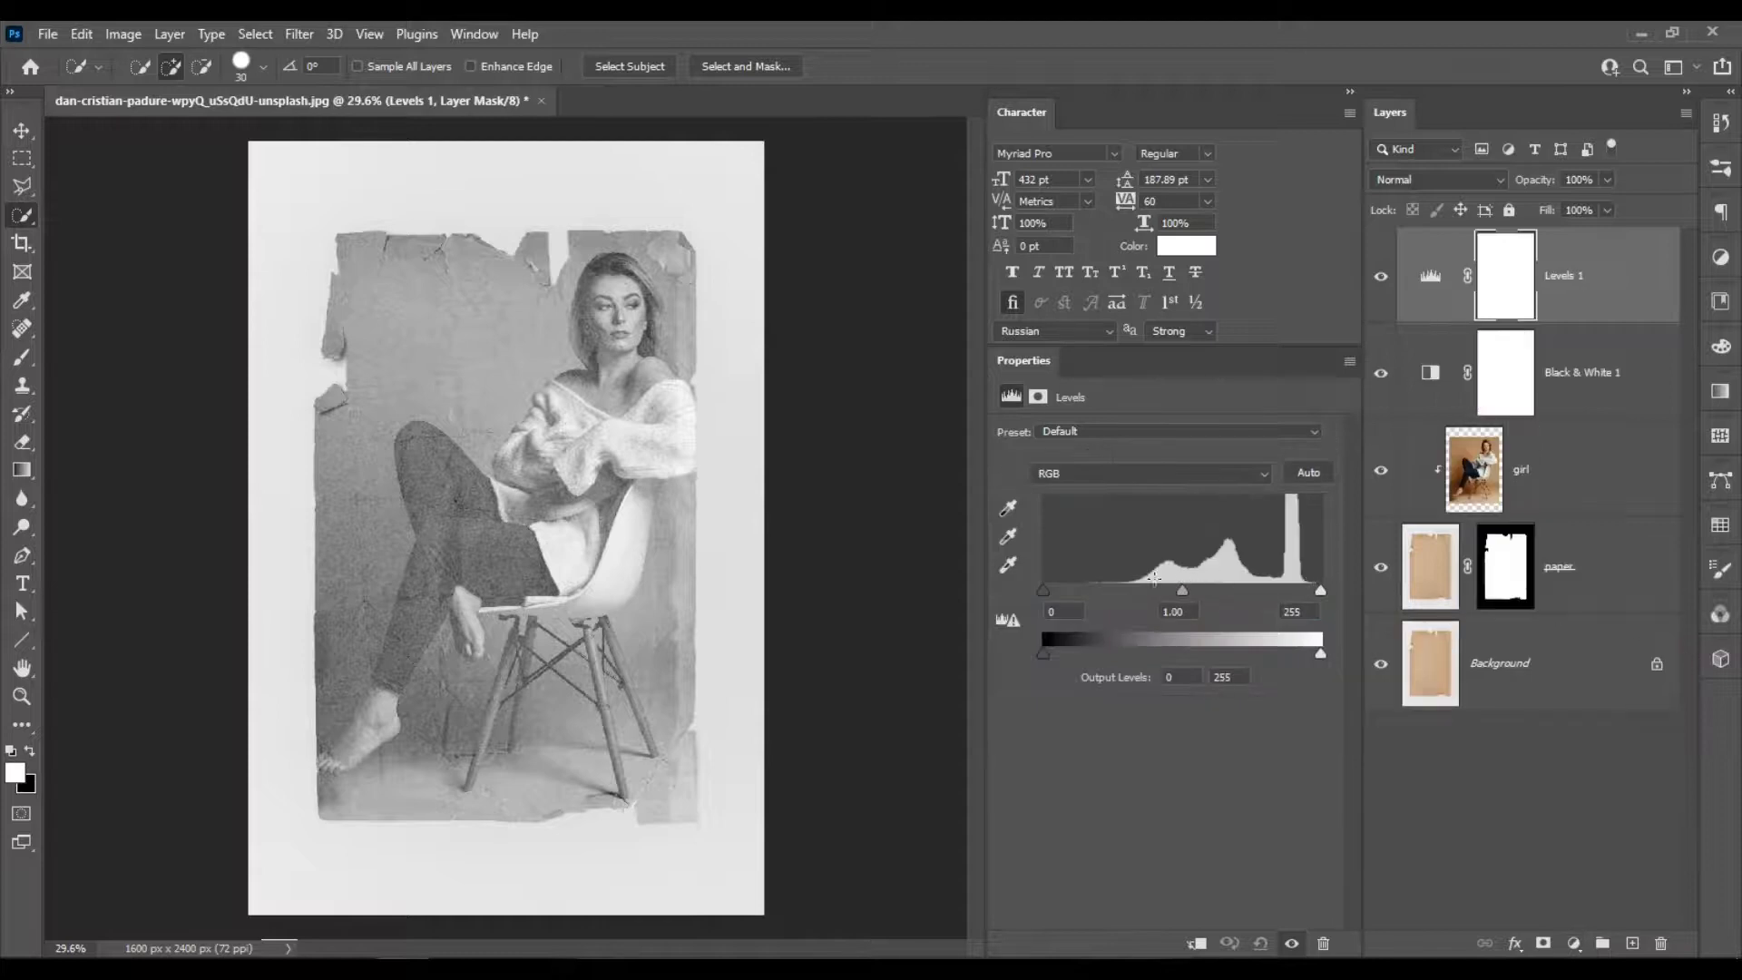
left_click_drag(1044, 589, 1146, 597)
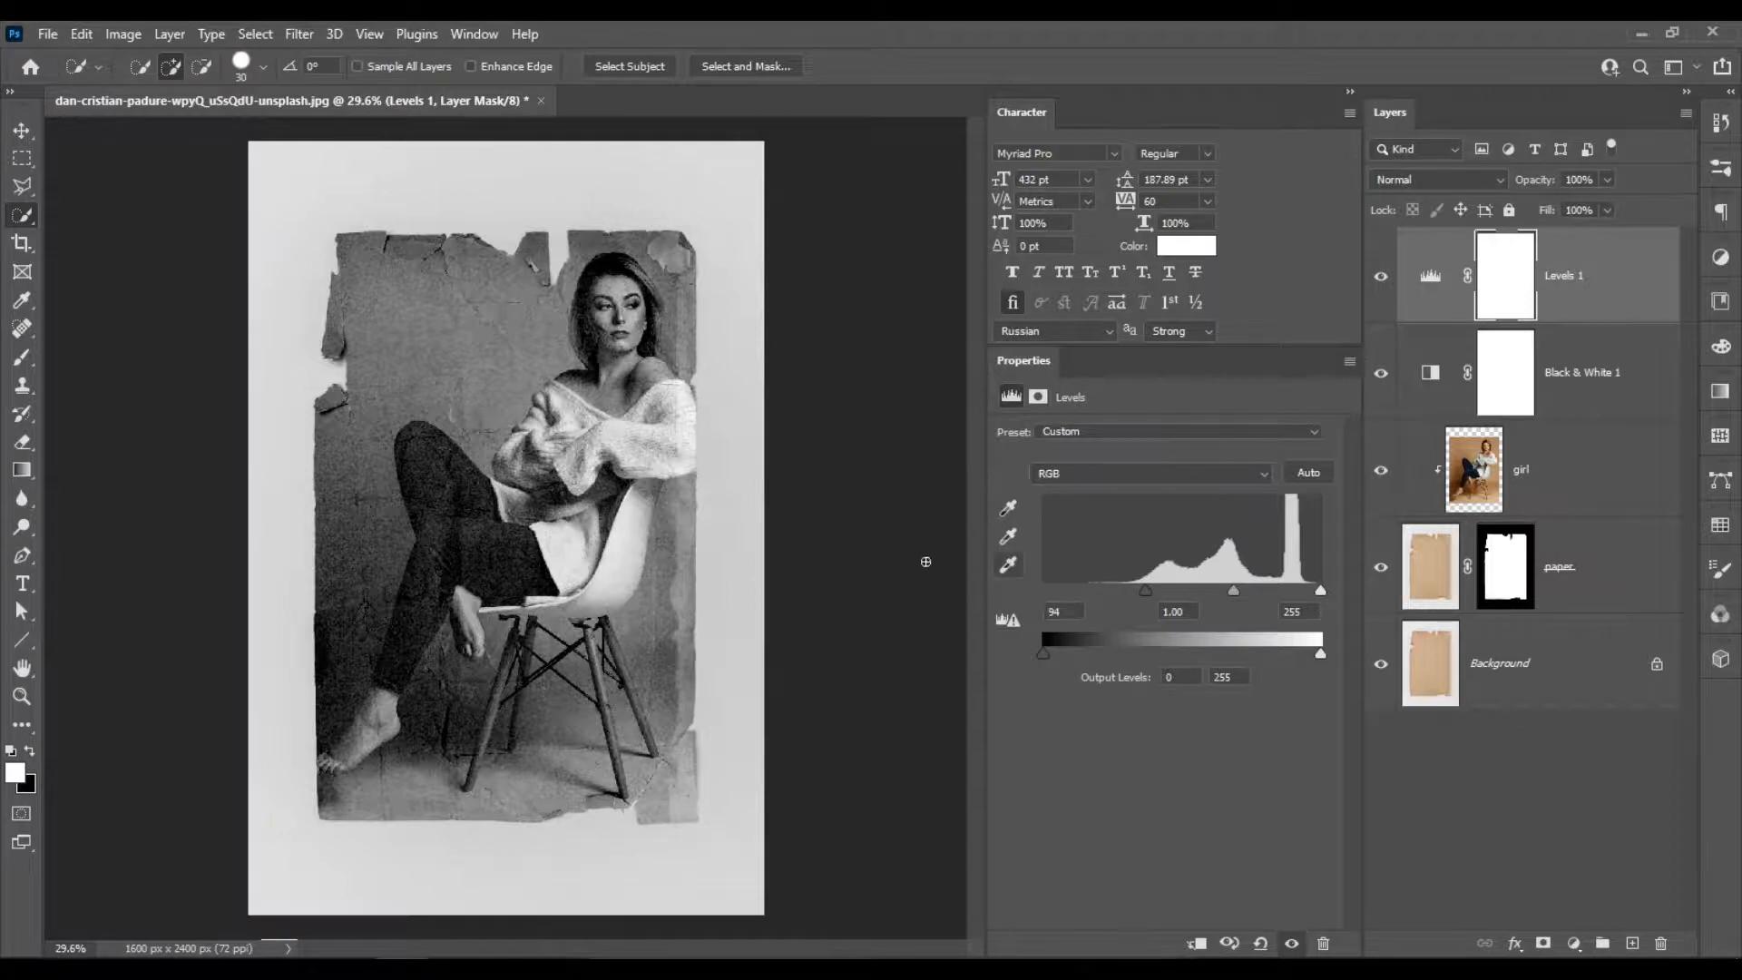
scroll(533, 656, "up", 1)
scroll(536, 655, "up", 1)
scroll(508, 608, "down", 2)
scroll(467, 533, "up", 1)
scroll(526, 529, "up", 1)
scroll(531, 526, "down", 3)
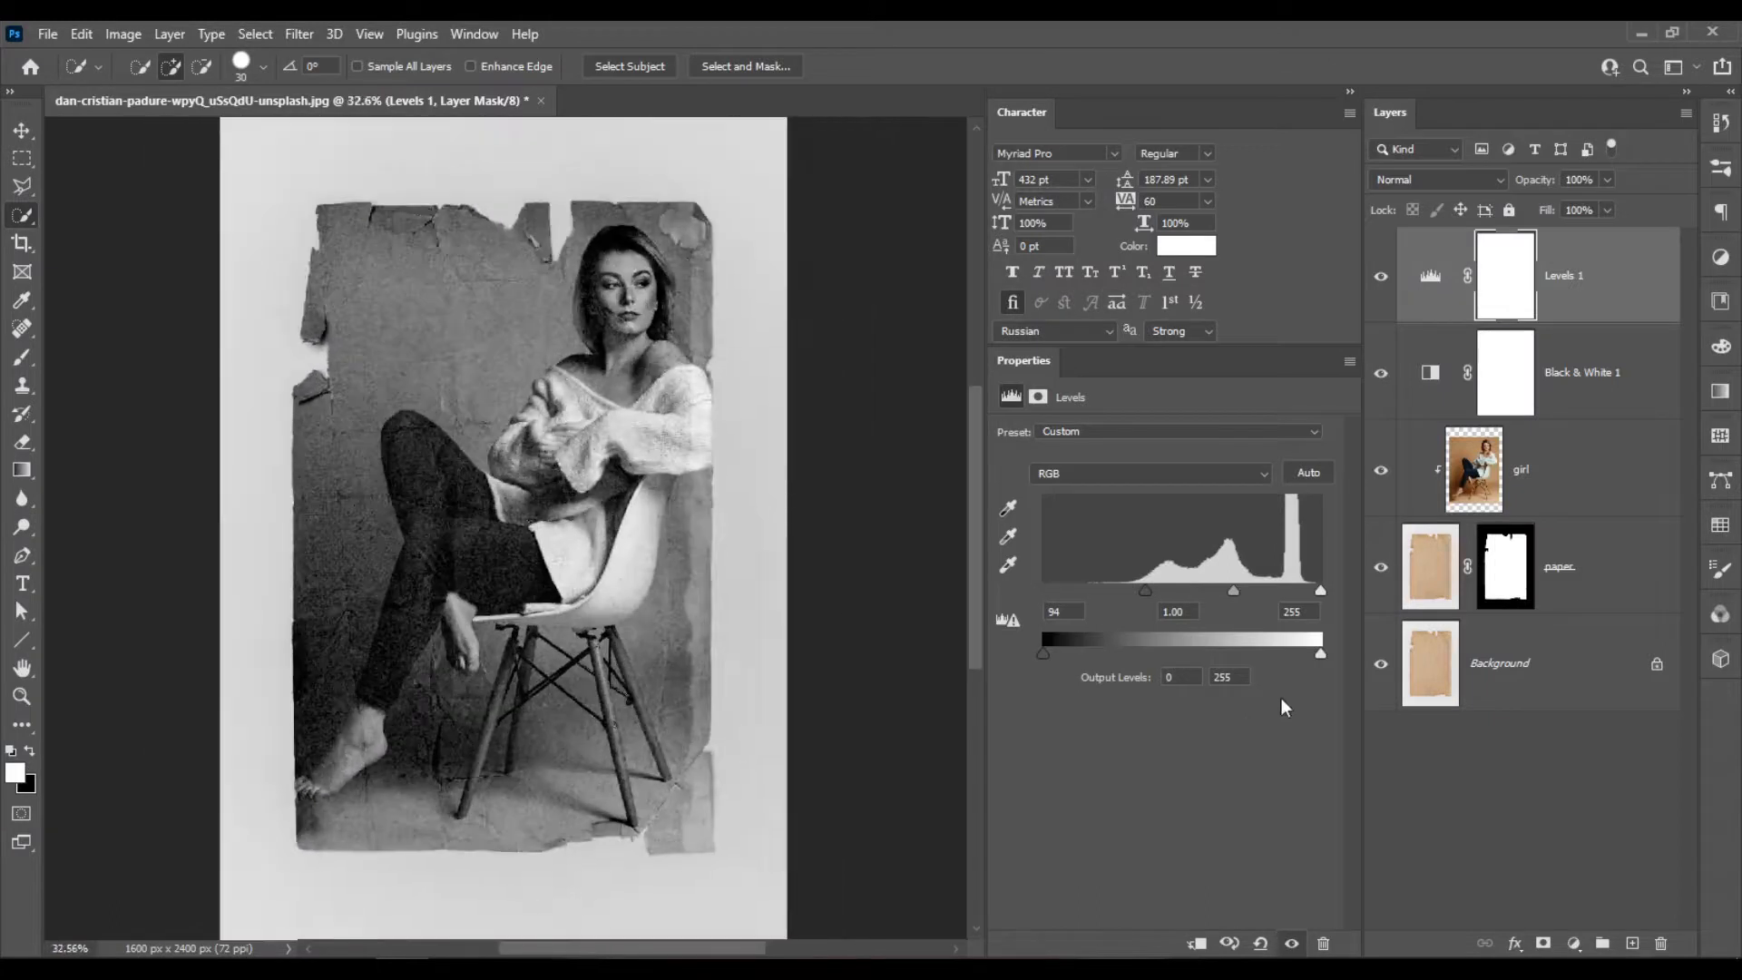
Refine the Levels adjustment to input levels of 101 for shadows, 1.07 for midtones and 243 for highlights.
mouse_move(1321, 589)
left_mouse_down()
mouse_move(1288, 595)
mouse_move(1311, 614)
left_mouse_up()
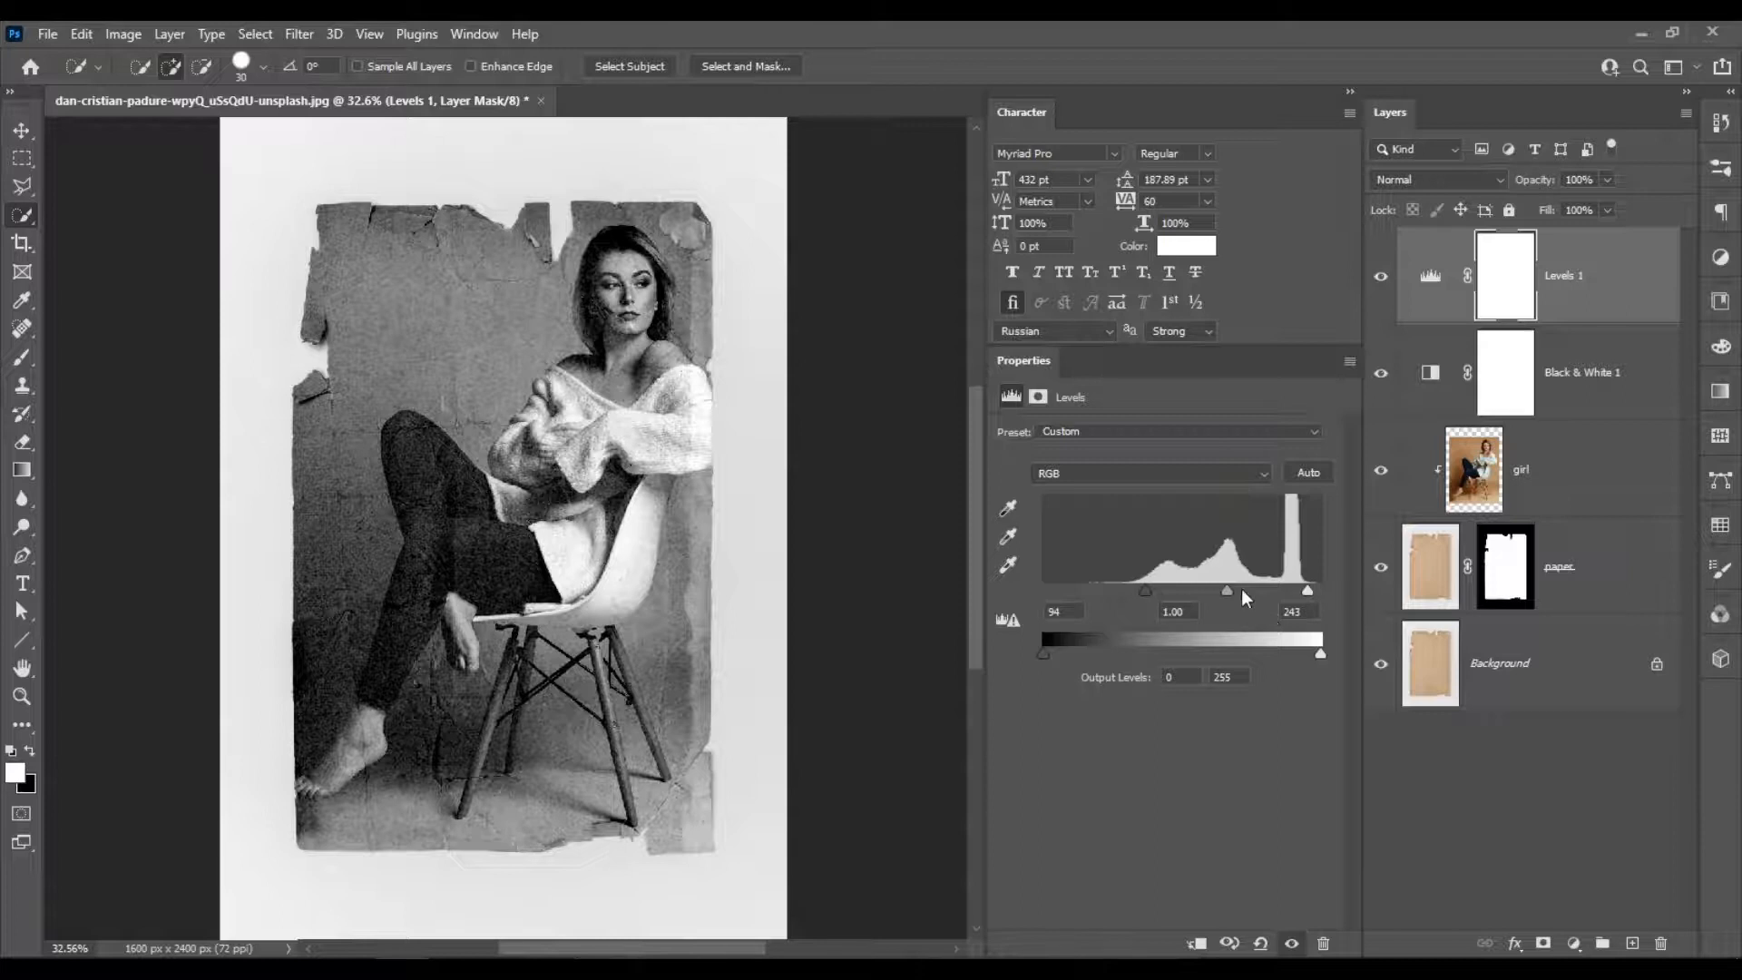
left_click_drag(1228, 588, 1153, 593)
scroll(637, 318, "up", 5)
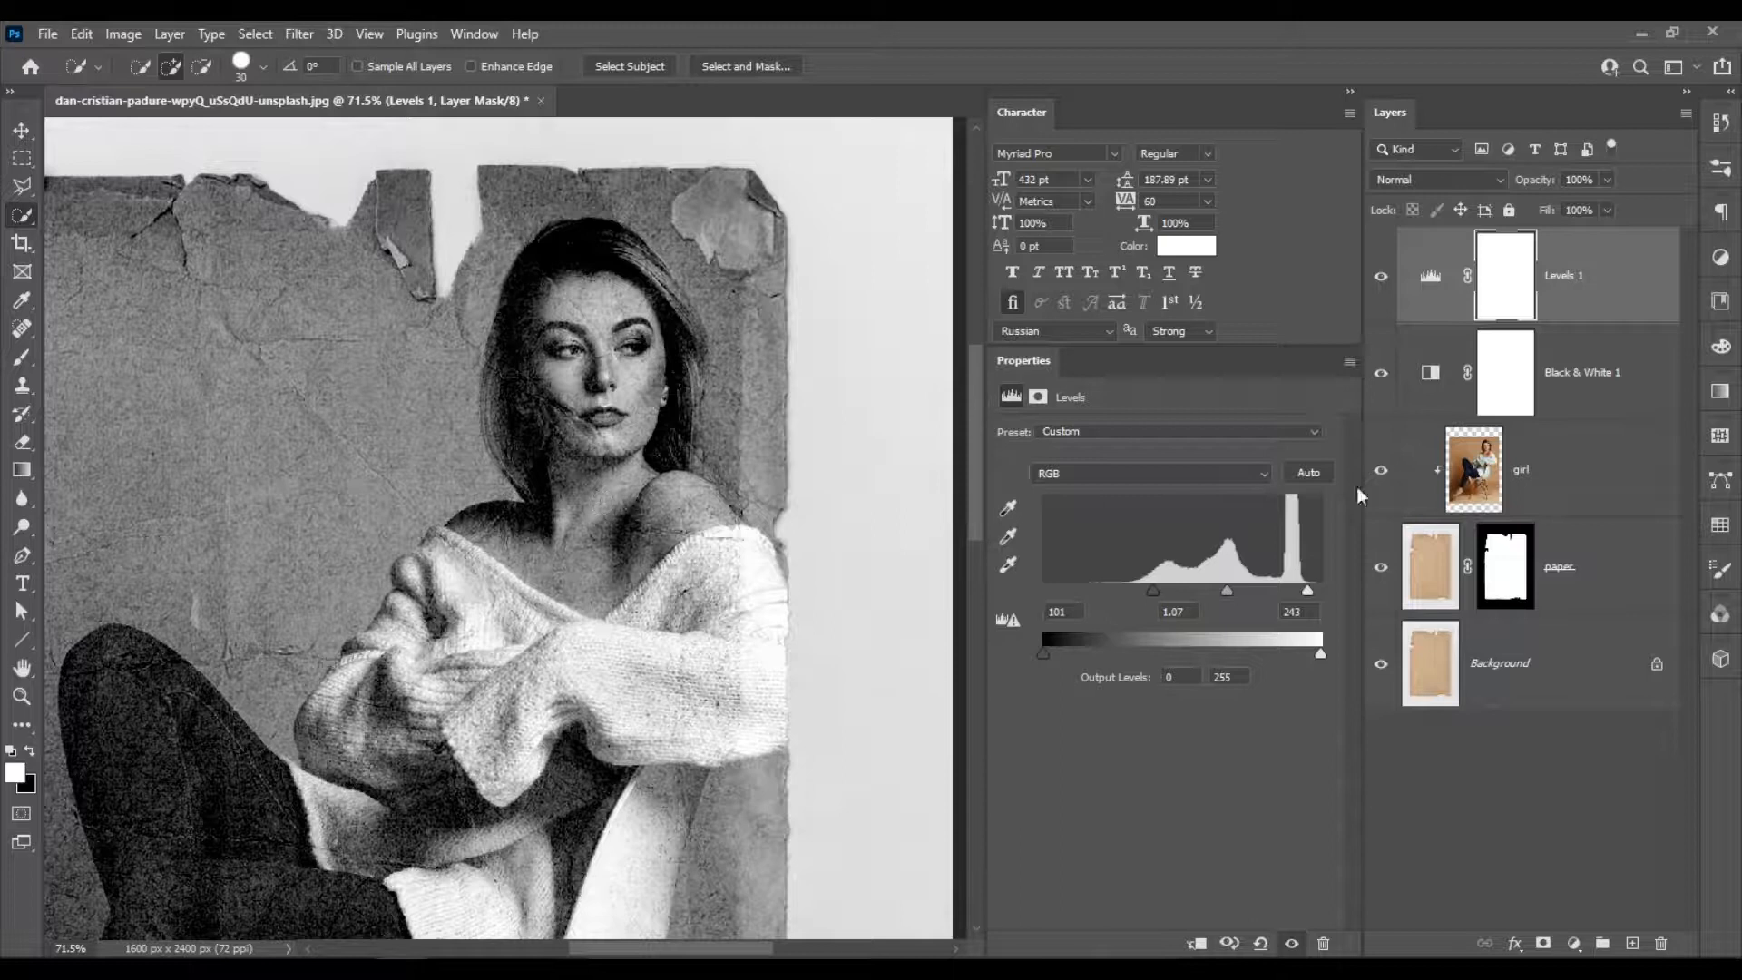
Add a white (ffffff) Solid Color fill layer directly above the Background layer.
left_click(1598, 456)
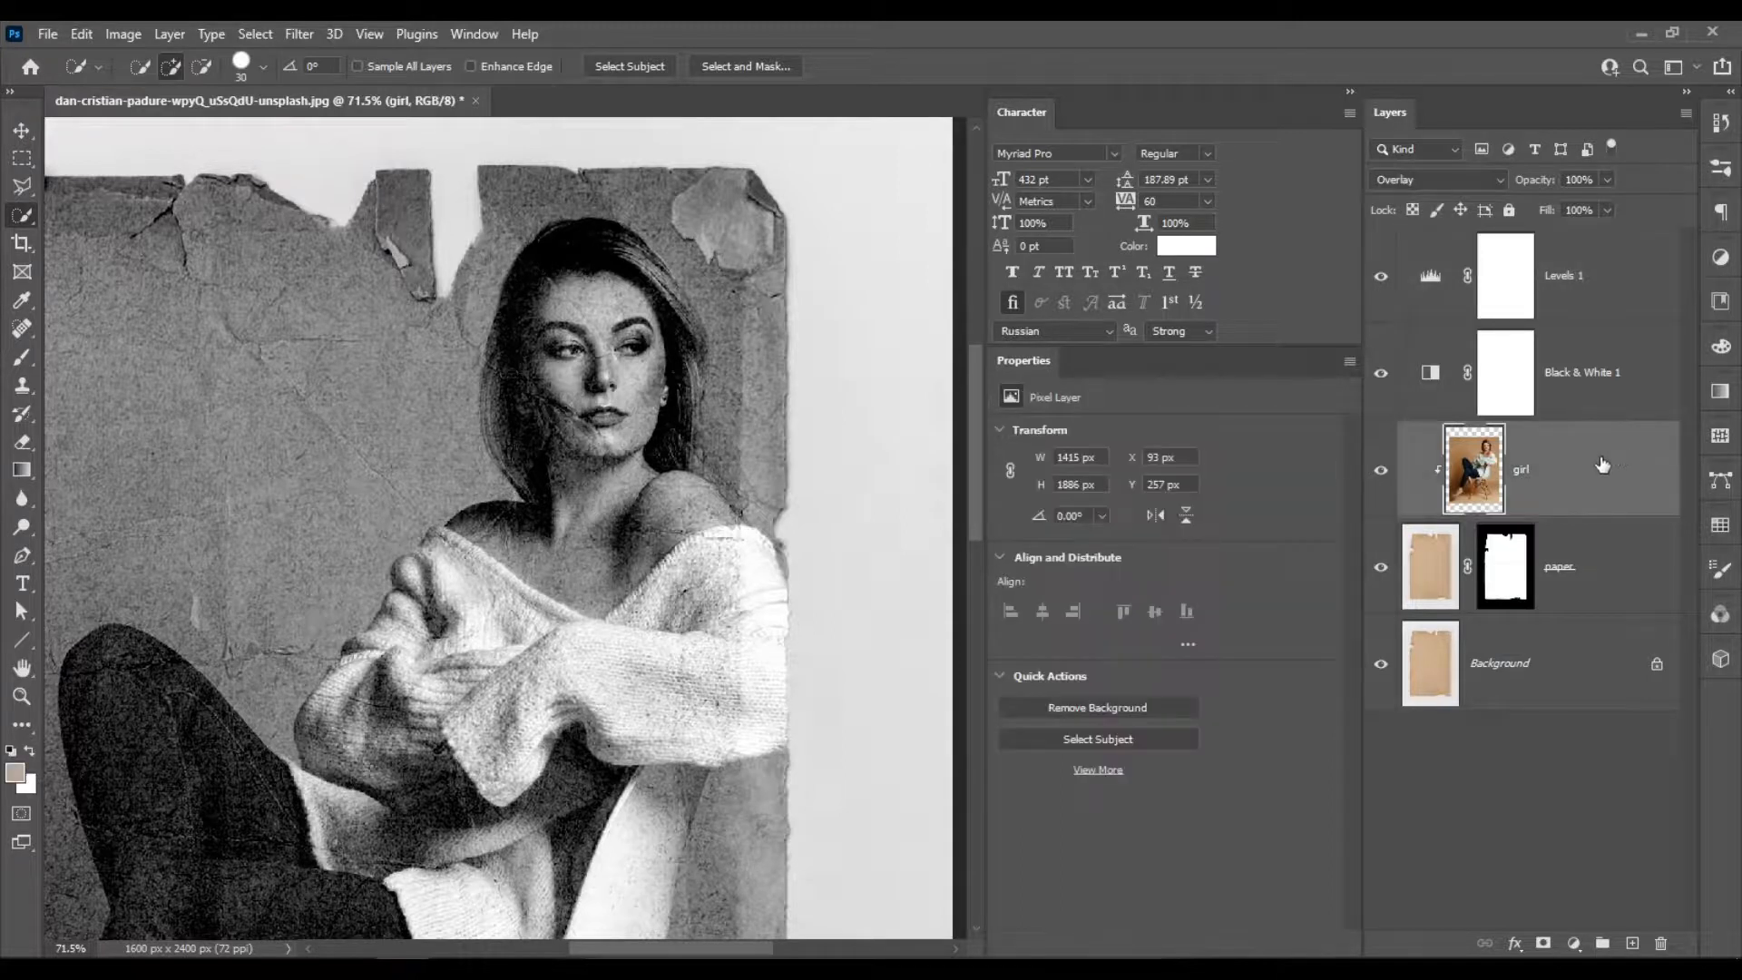
scroll(659, 420, "up", 5)
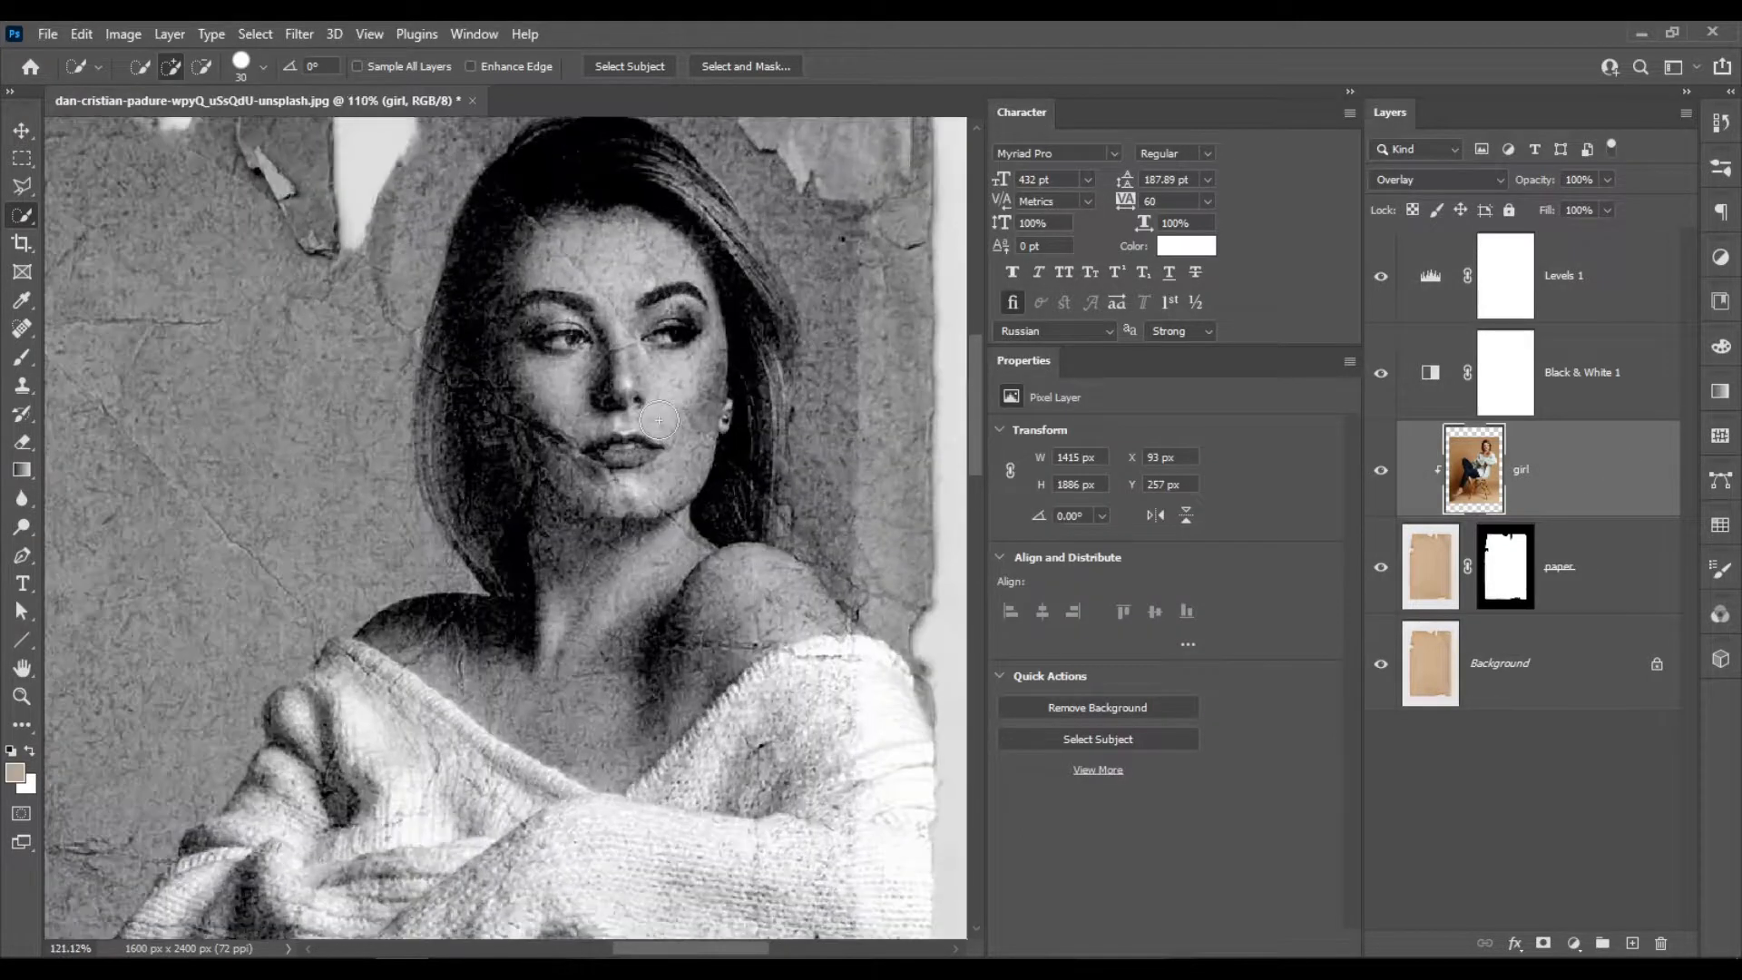
scroll(661, 426, "down", 4)
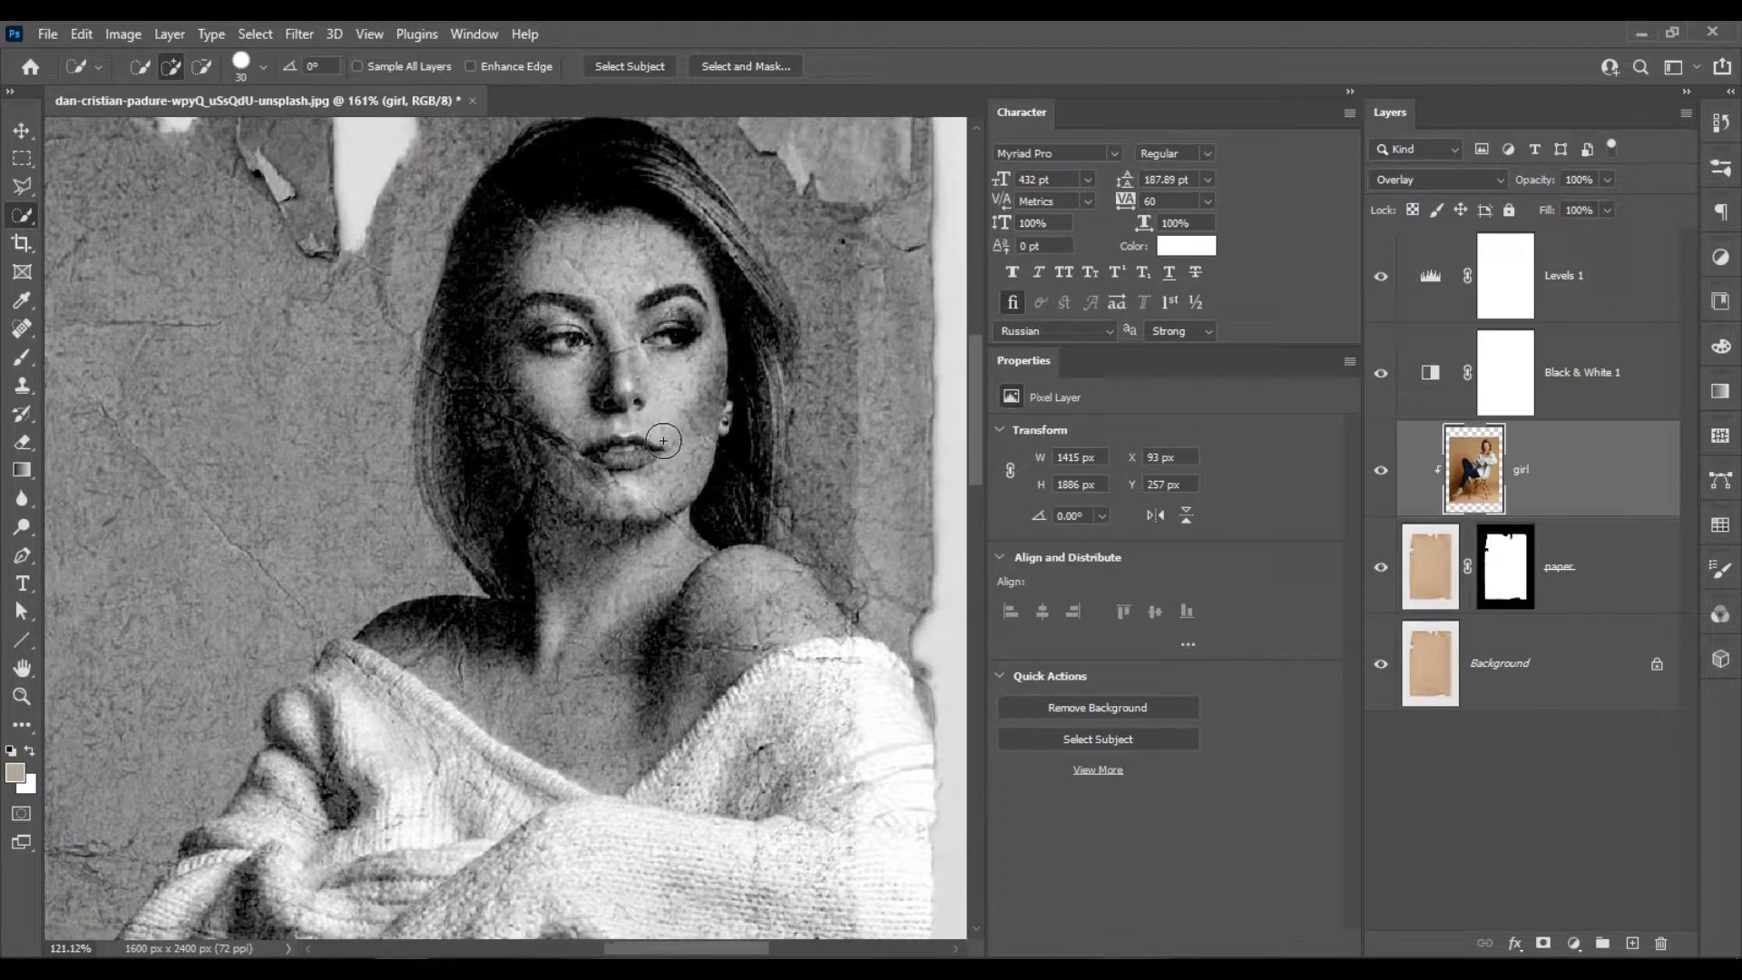
scroll(664, 441, "down", 5)
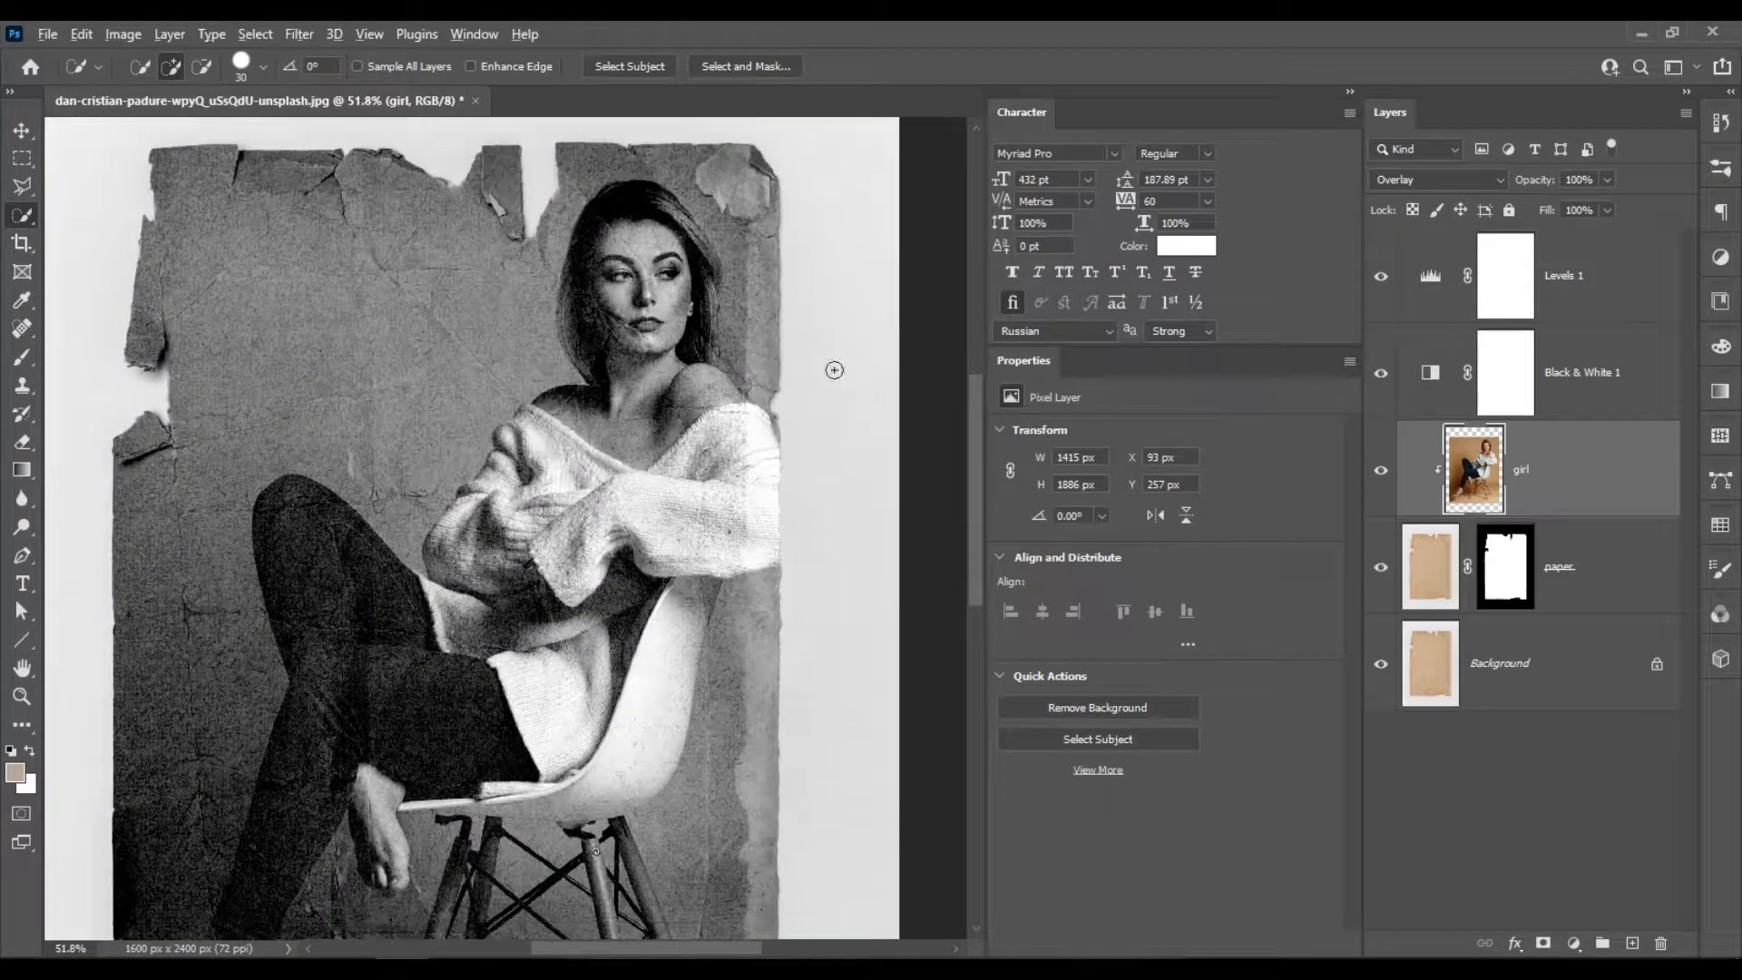
scroll(727, 401, "down", 3)
left_click(1533, 674)
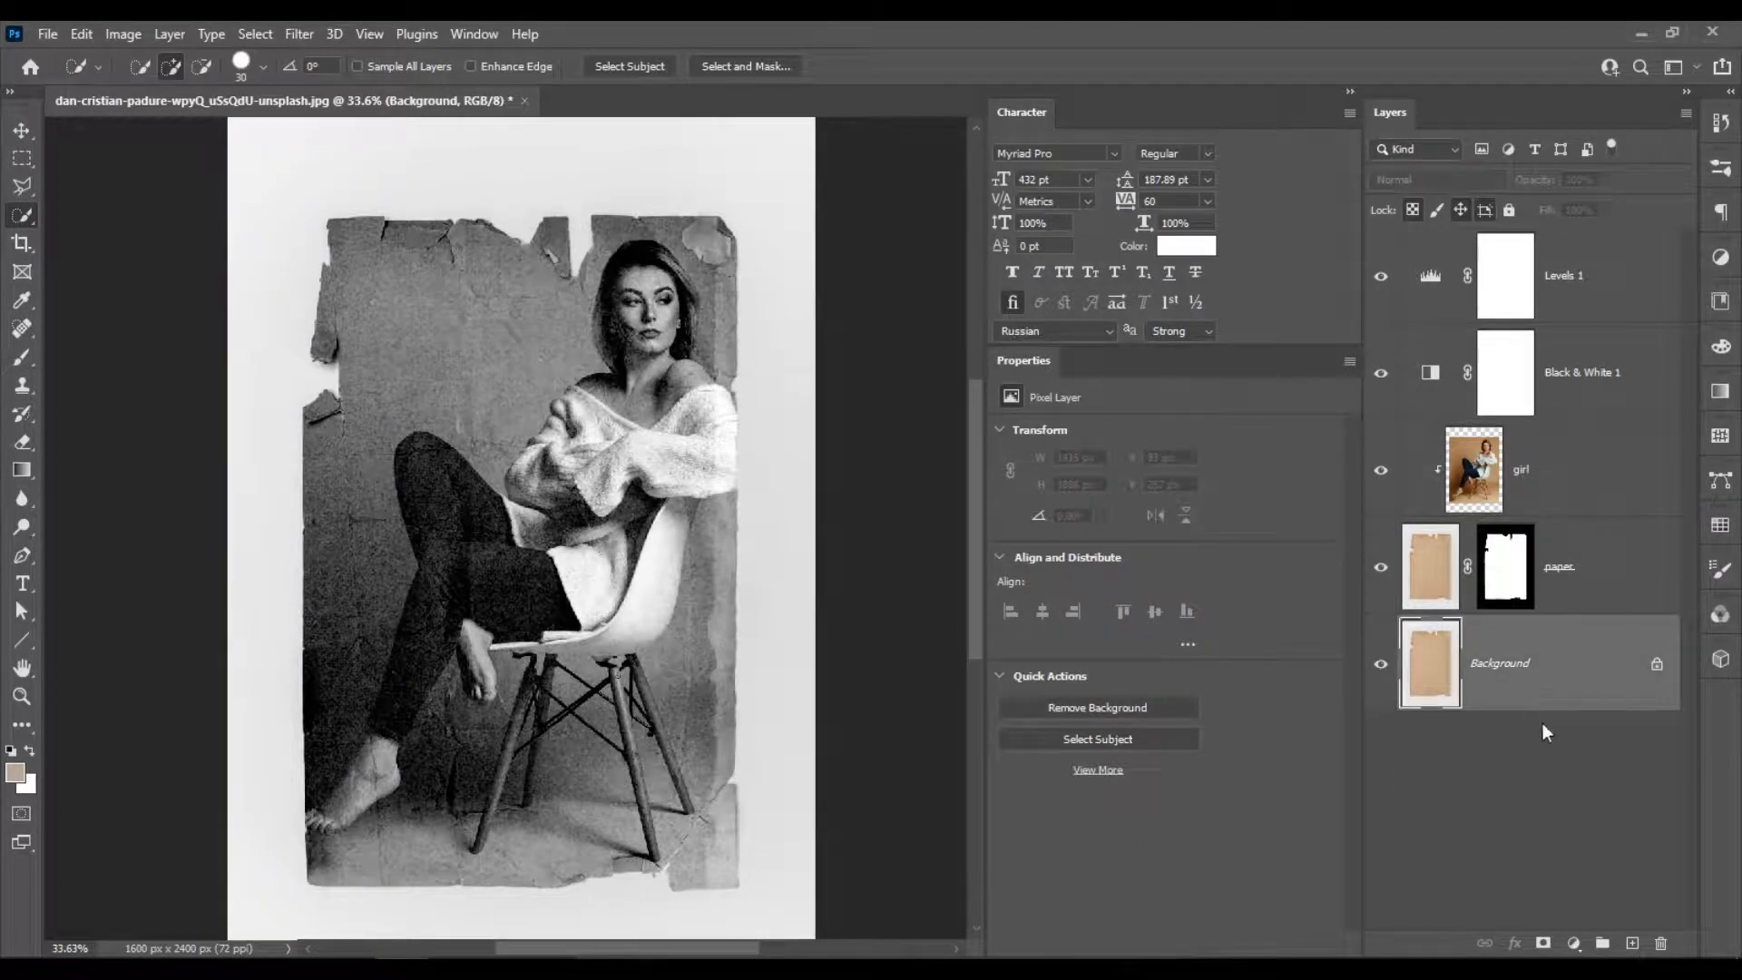
left_click(1575, 942)
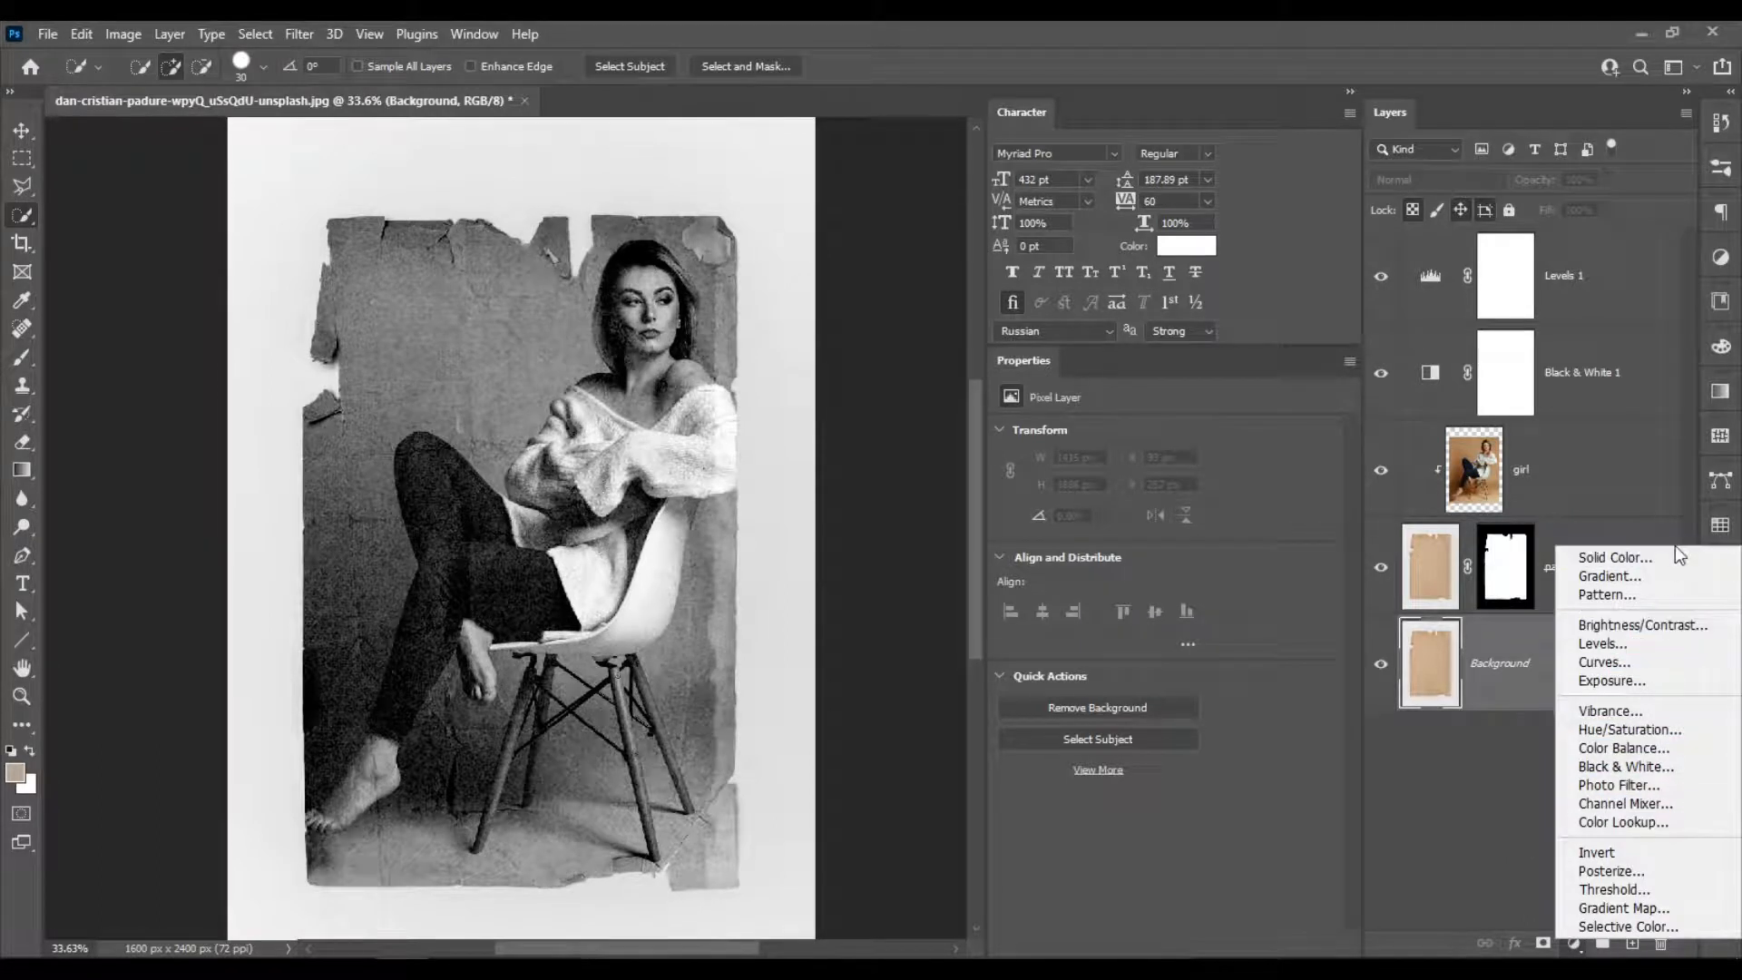
key("Escape")
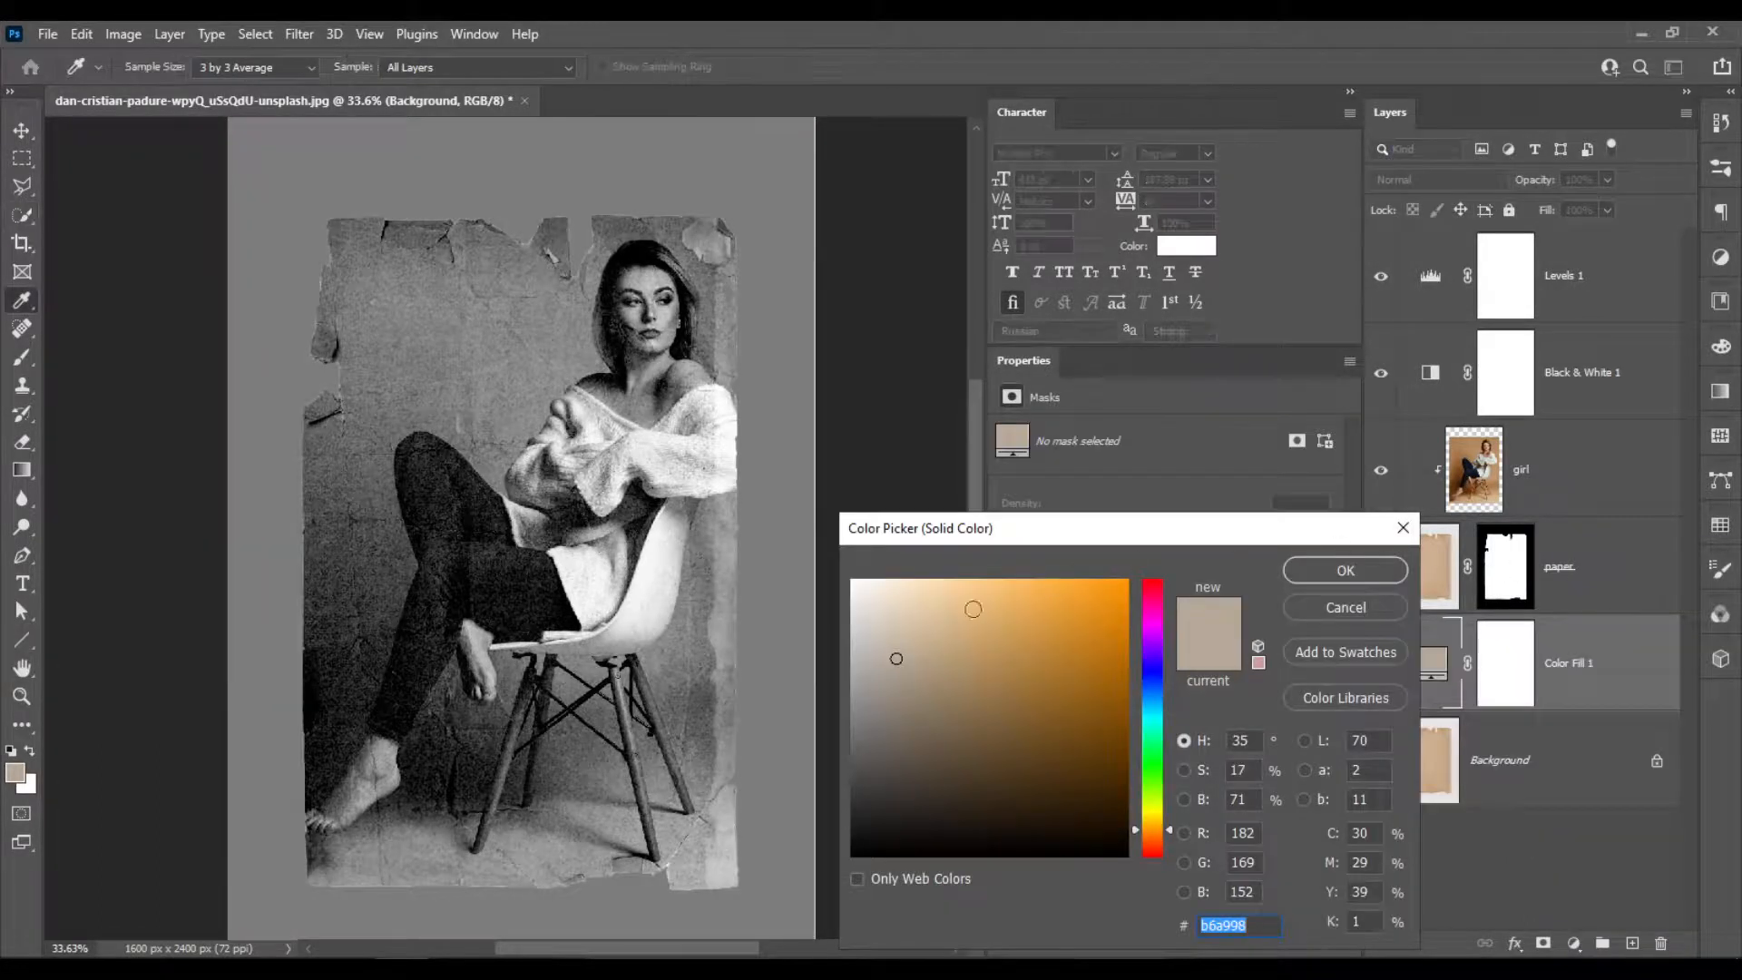
left_click_drag(935, 646, 758, 544)
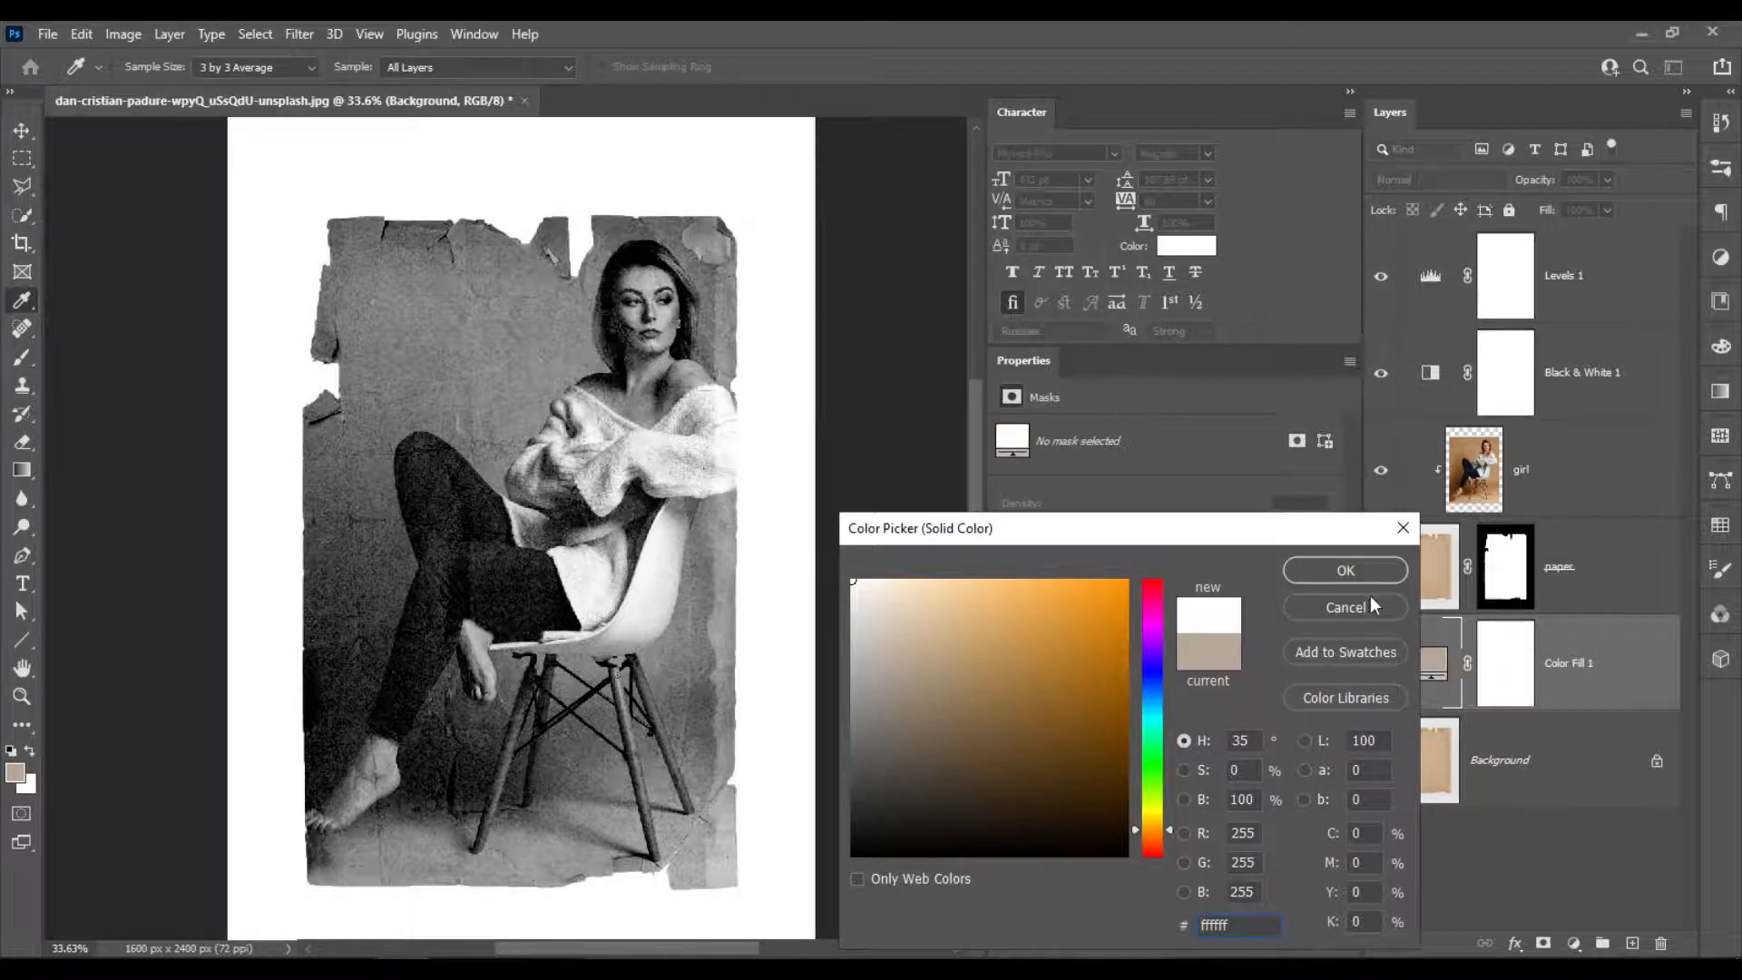
left_click(1352, 575)
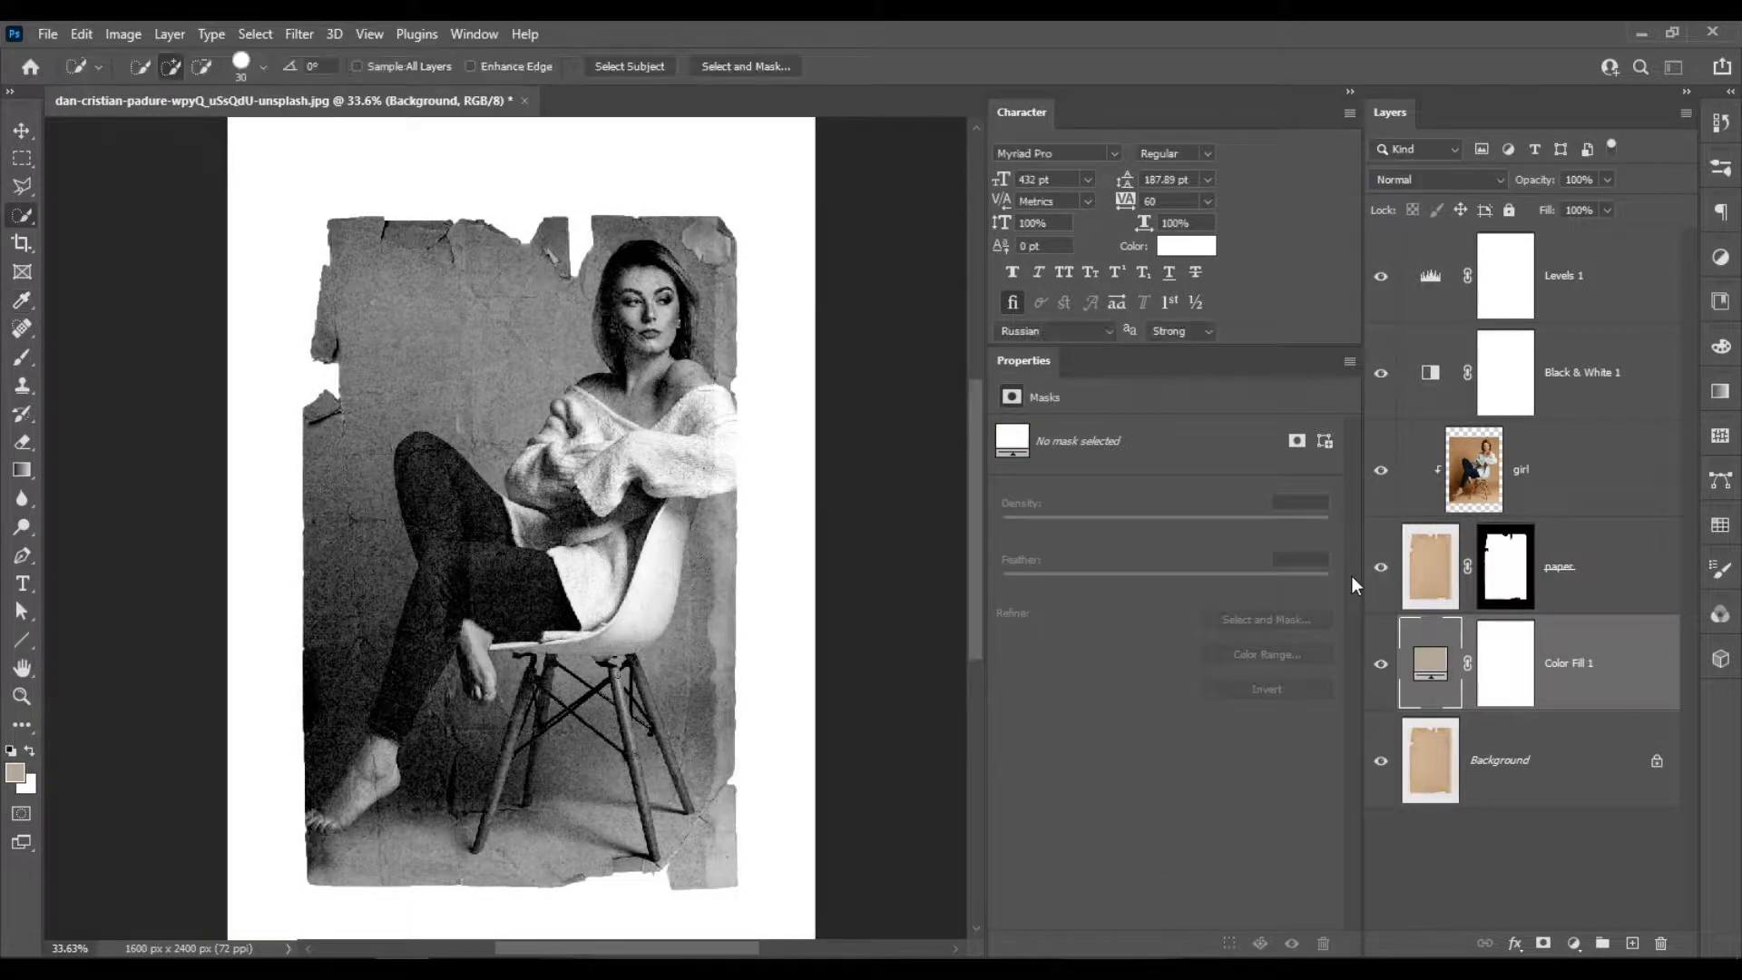
scroll(894, 563, "down", 2)
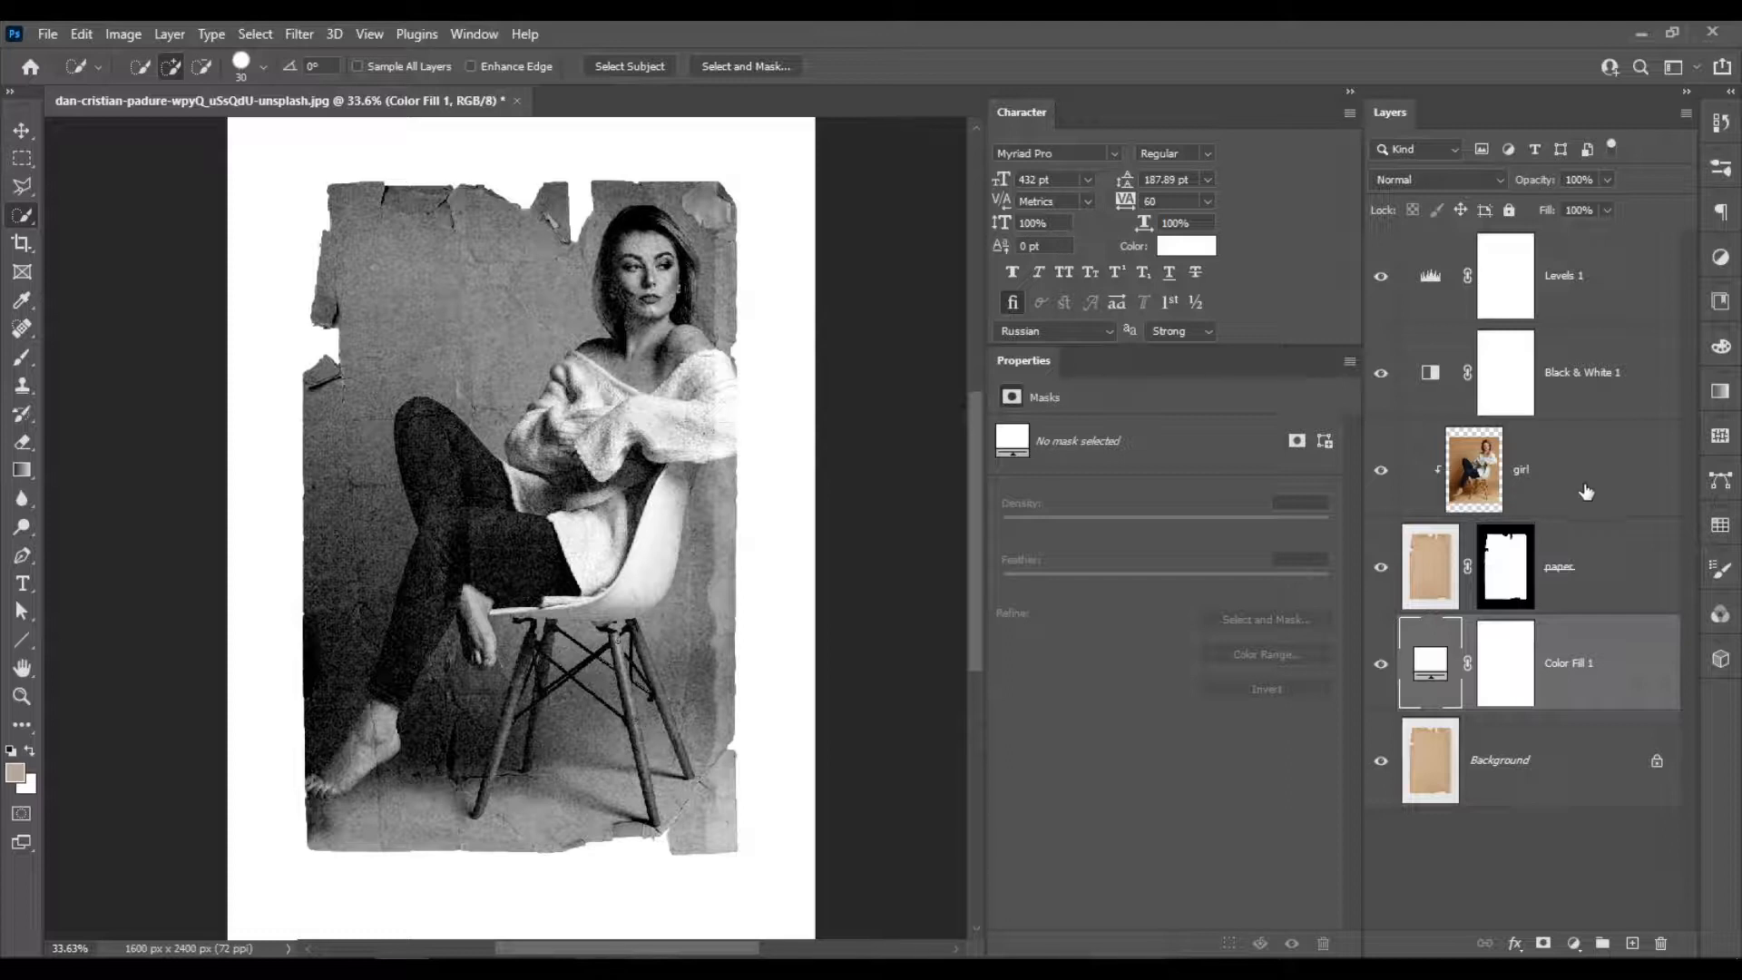
scroll(663, 428, "down", 4)
scroll(643, 370, "up", 4)
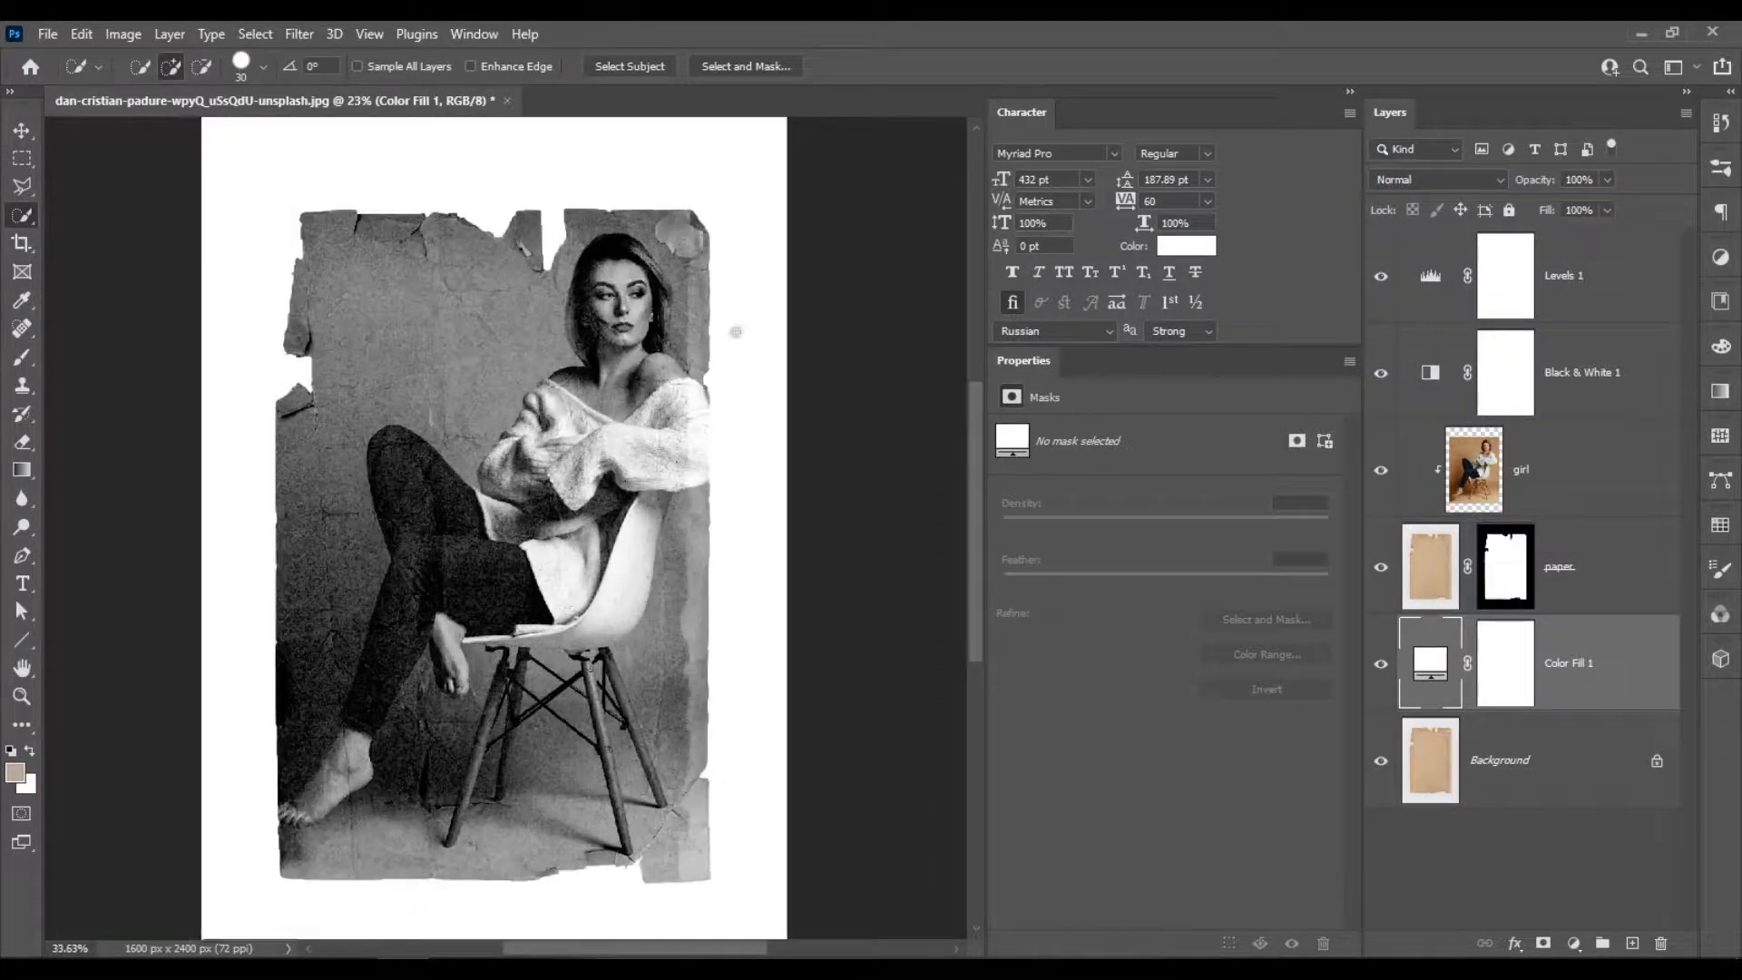
scroll(736, 332, "up", 1)
left_click(1590, 494)
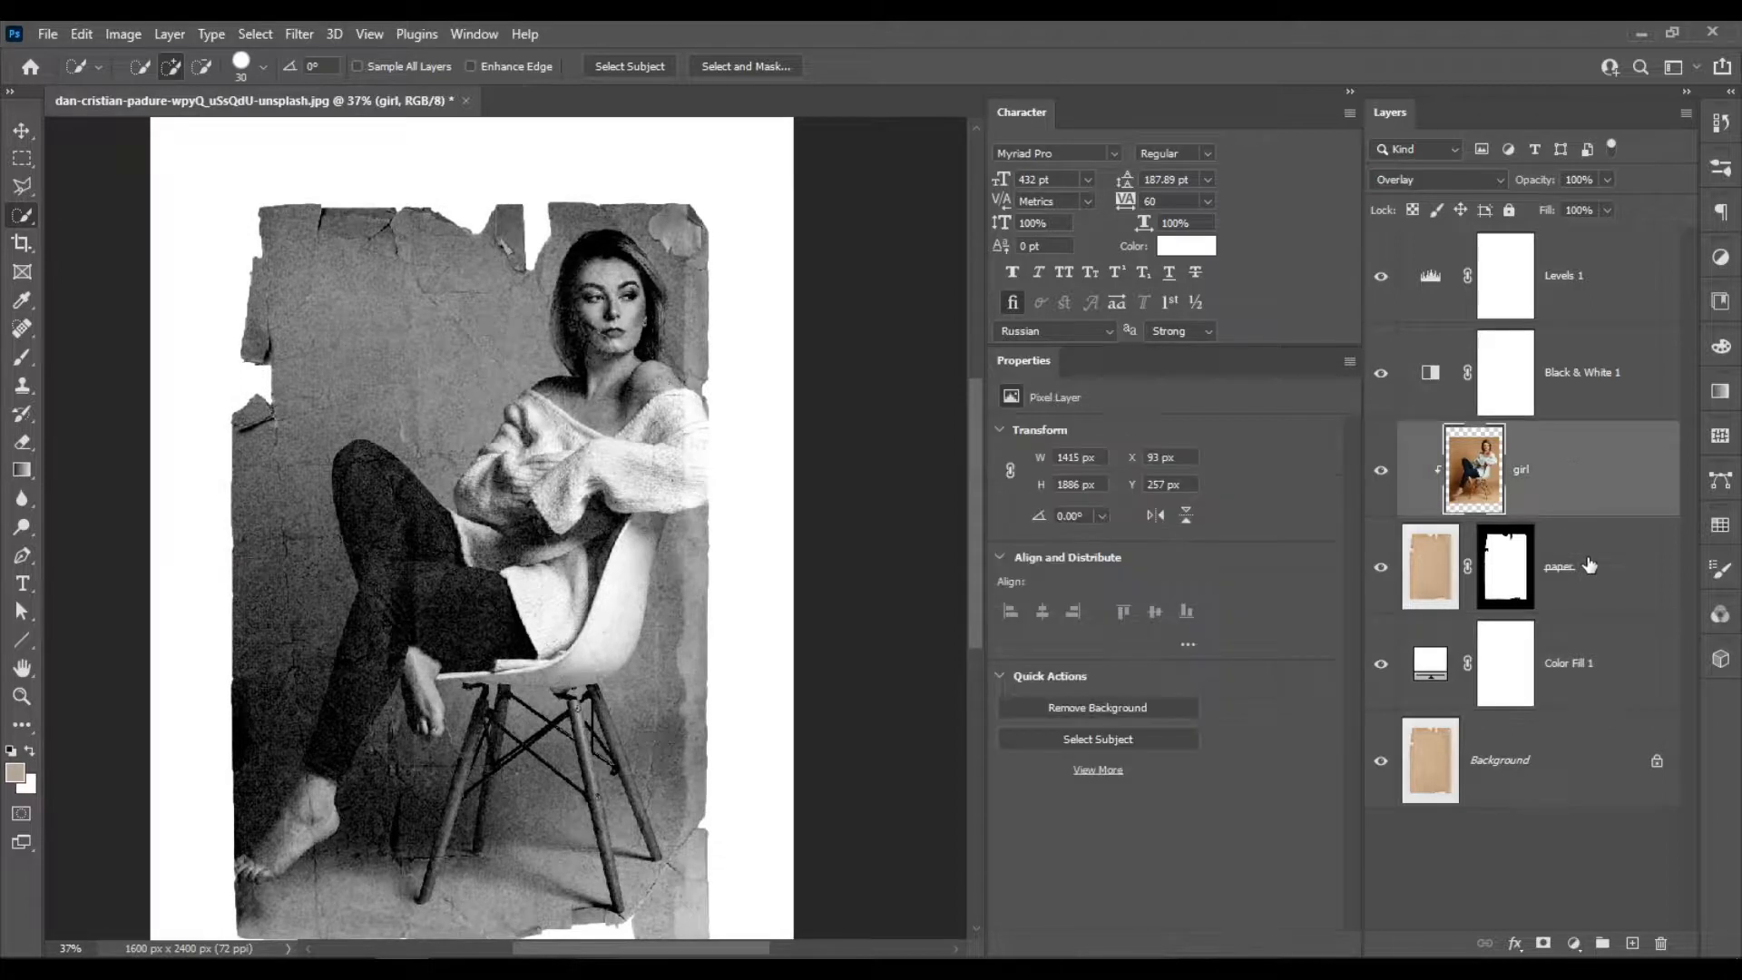
left_click(1590, 565)
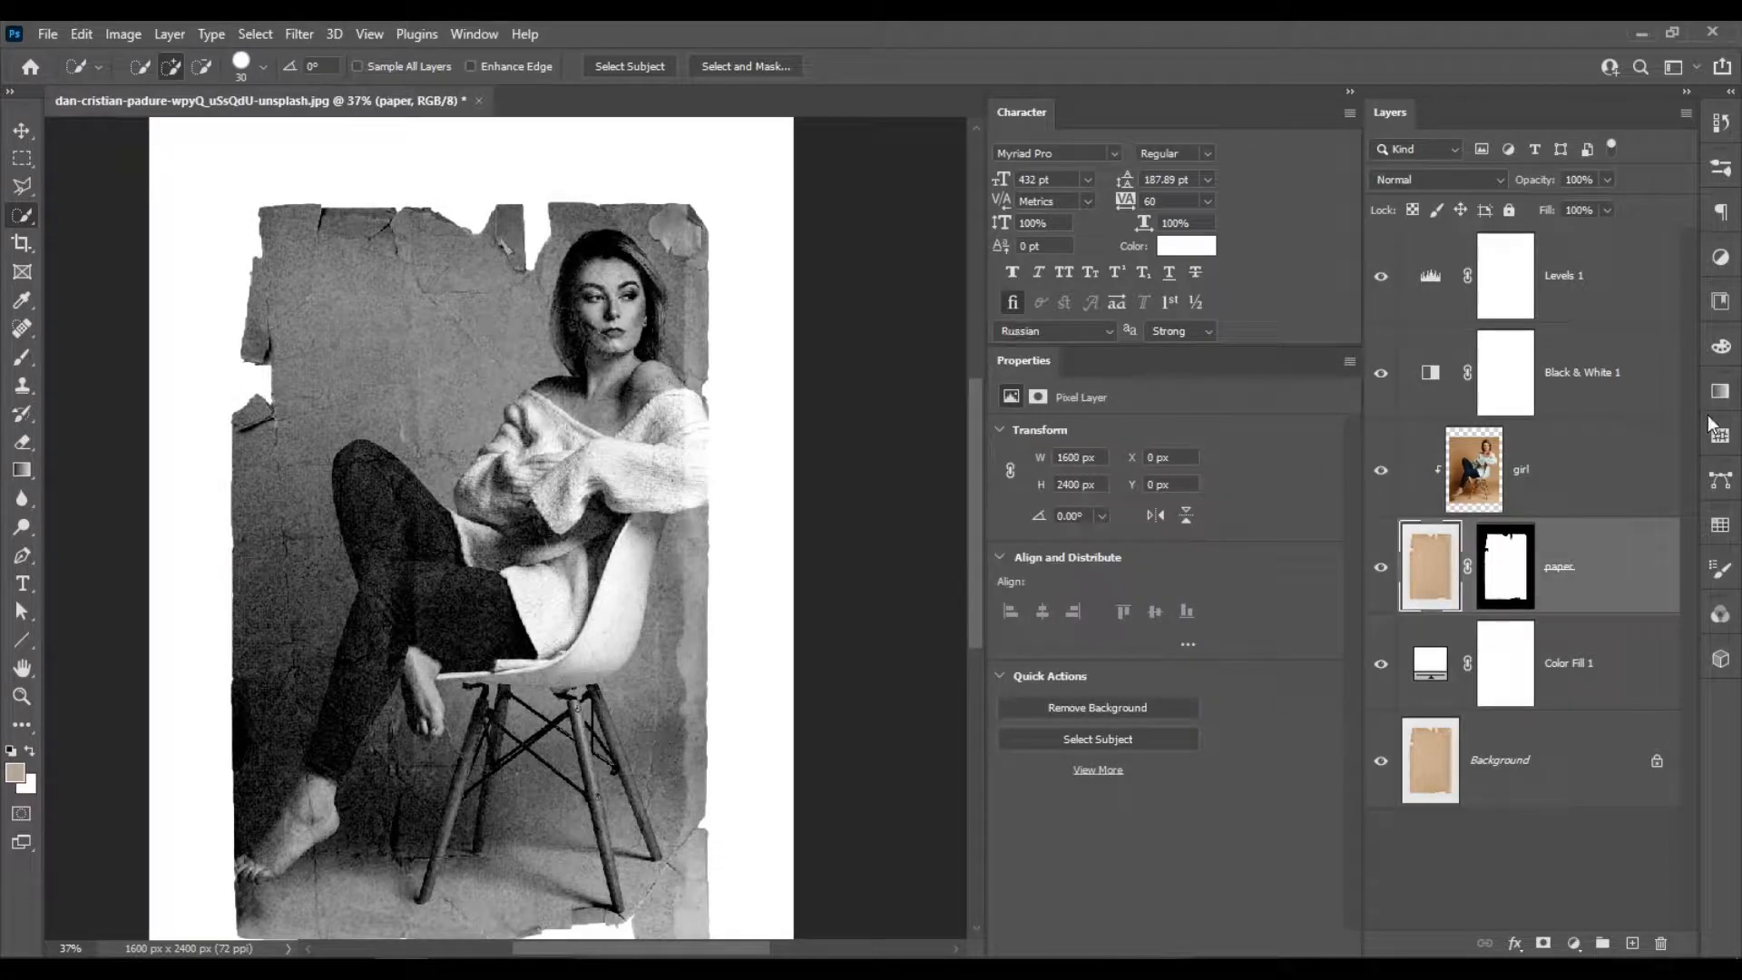
left_click(1594, 494)
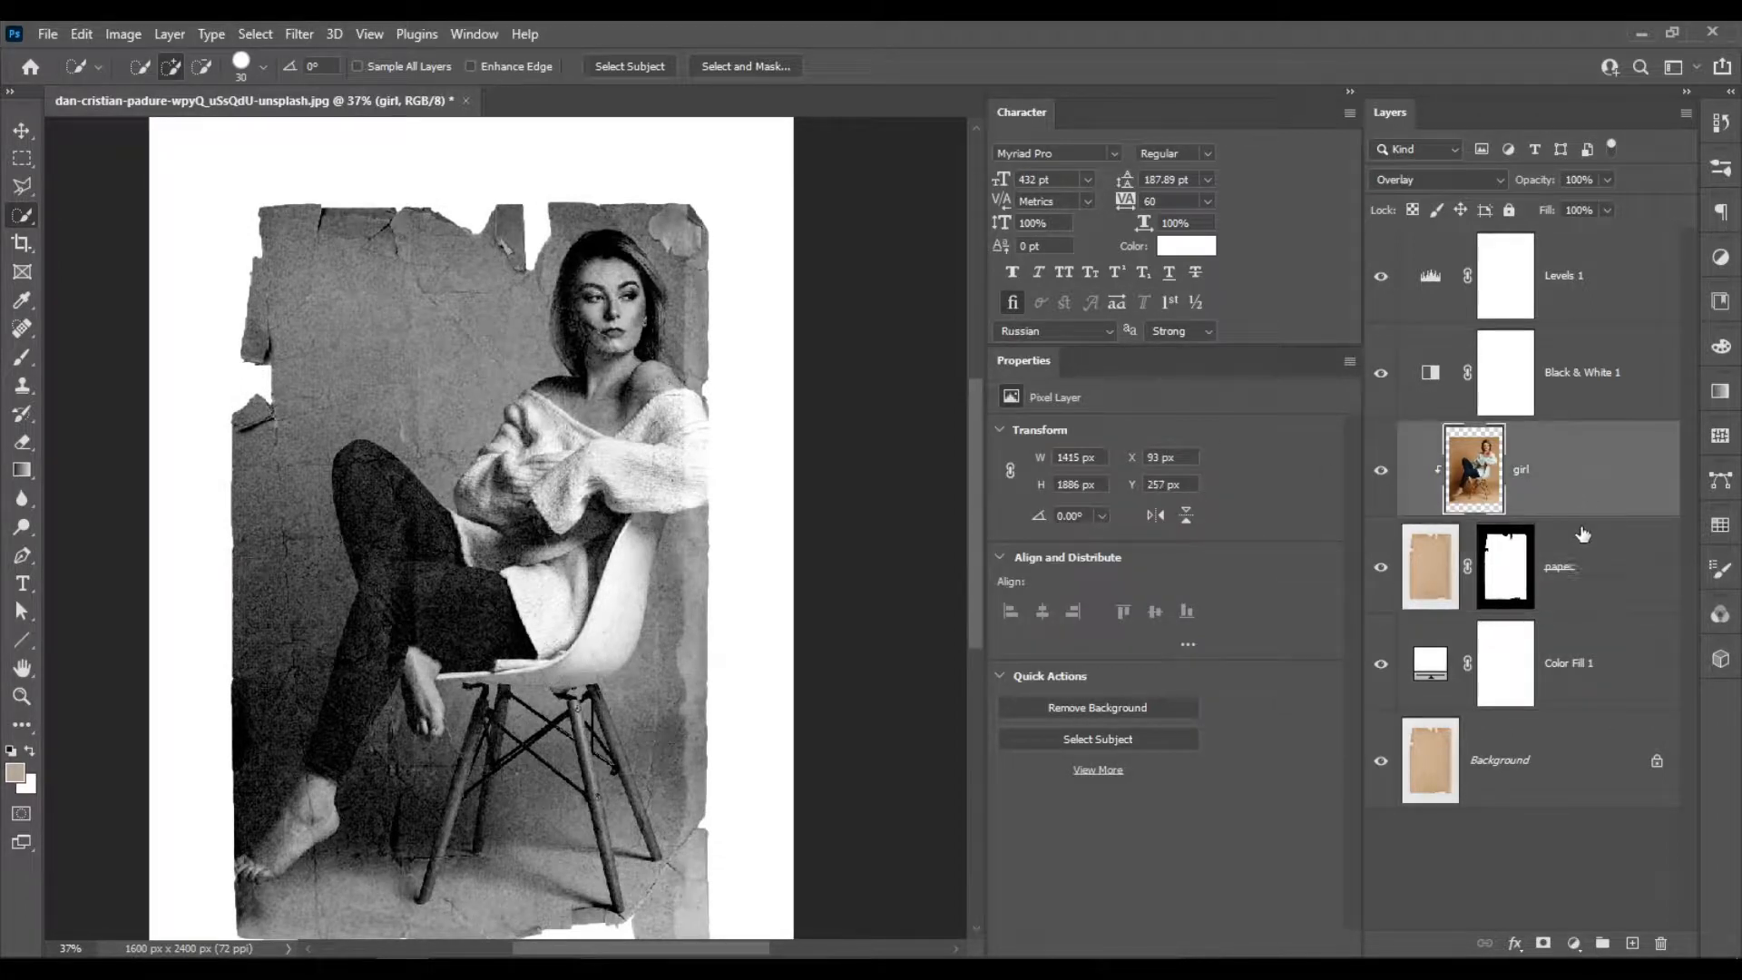
left_click(1611, 571)
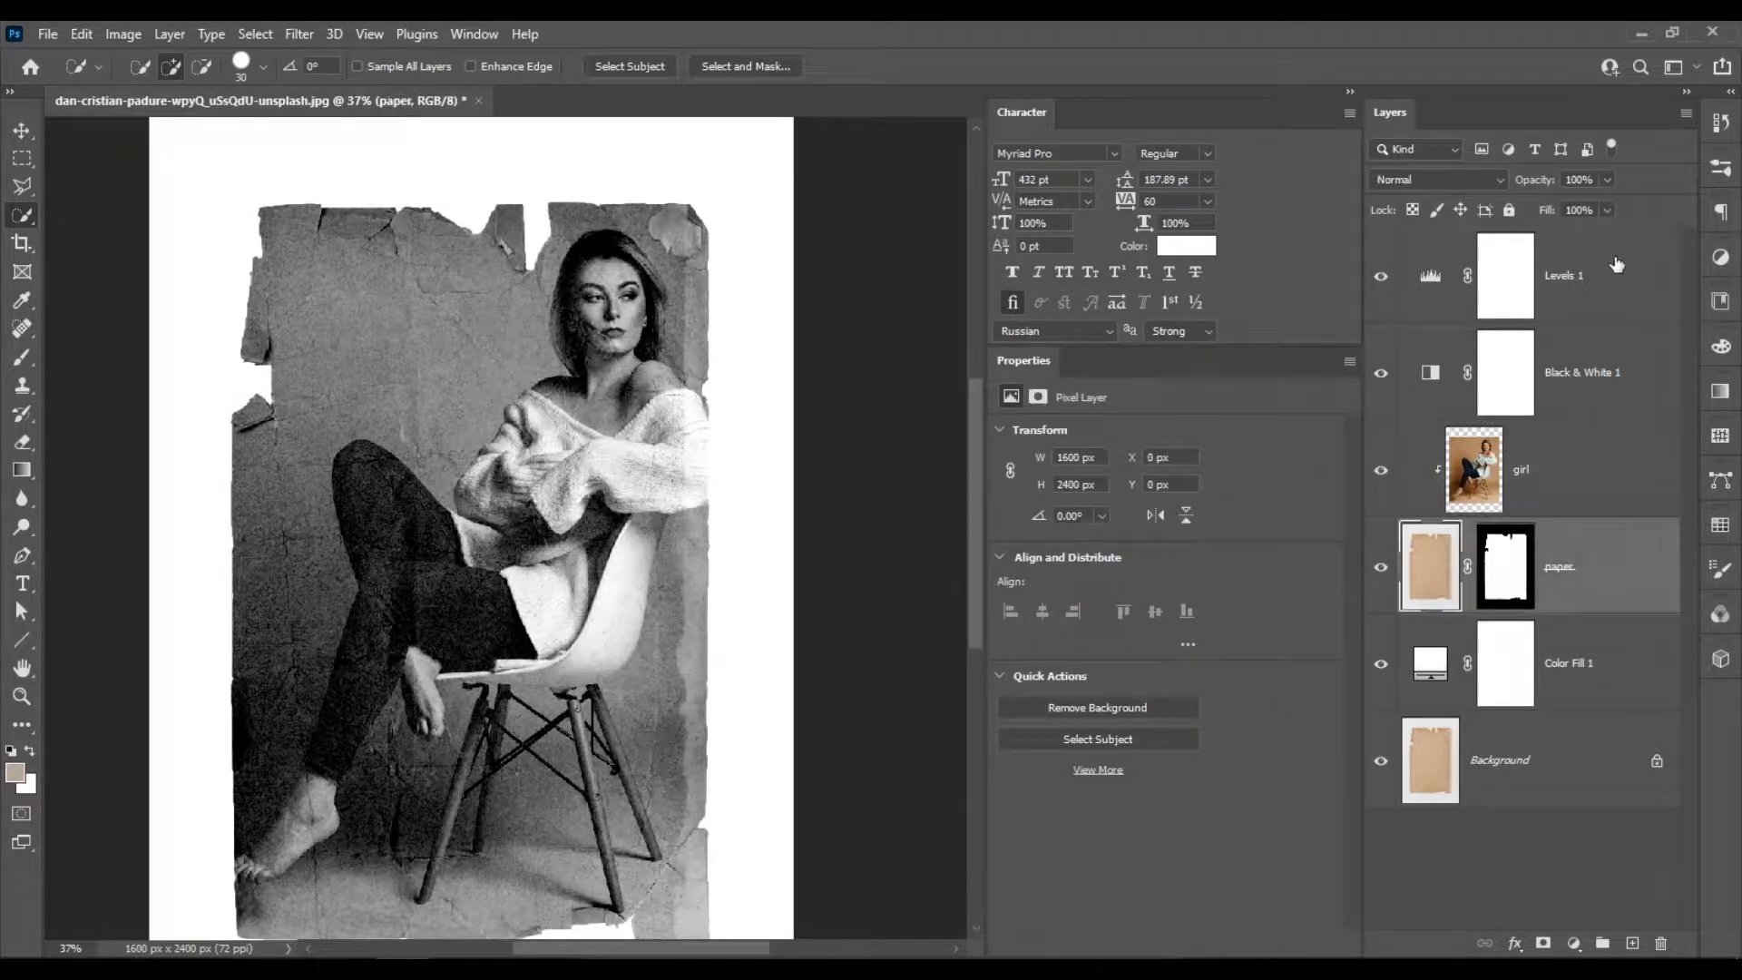
left_click(1607, 180)
left_click_drag(1563, 201, 1637, 208)
left_click(1609, 856)
Duplicate the girl layer and set the copy's blend mode to Normal.
left_click(1548, 497)
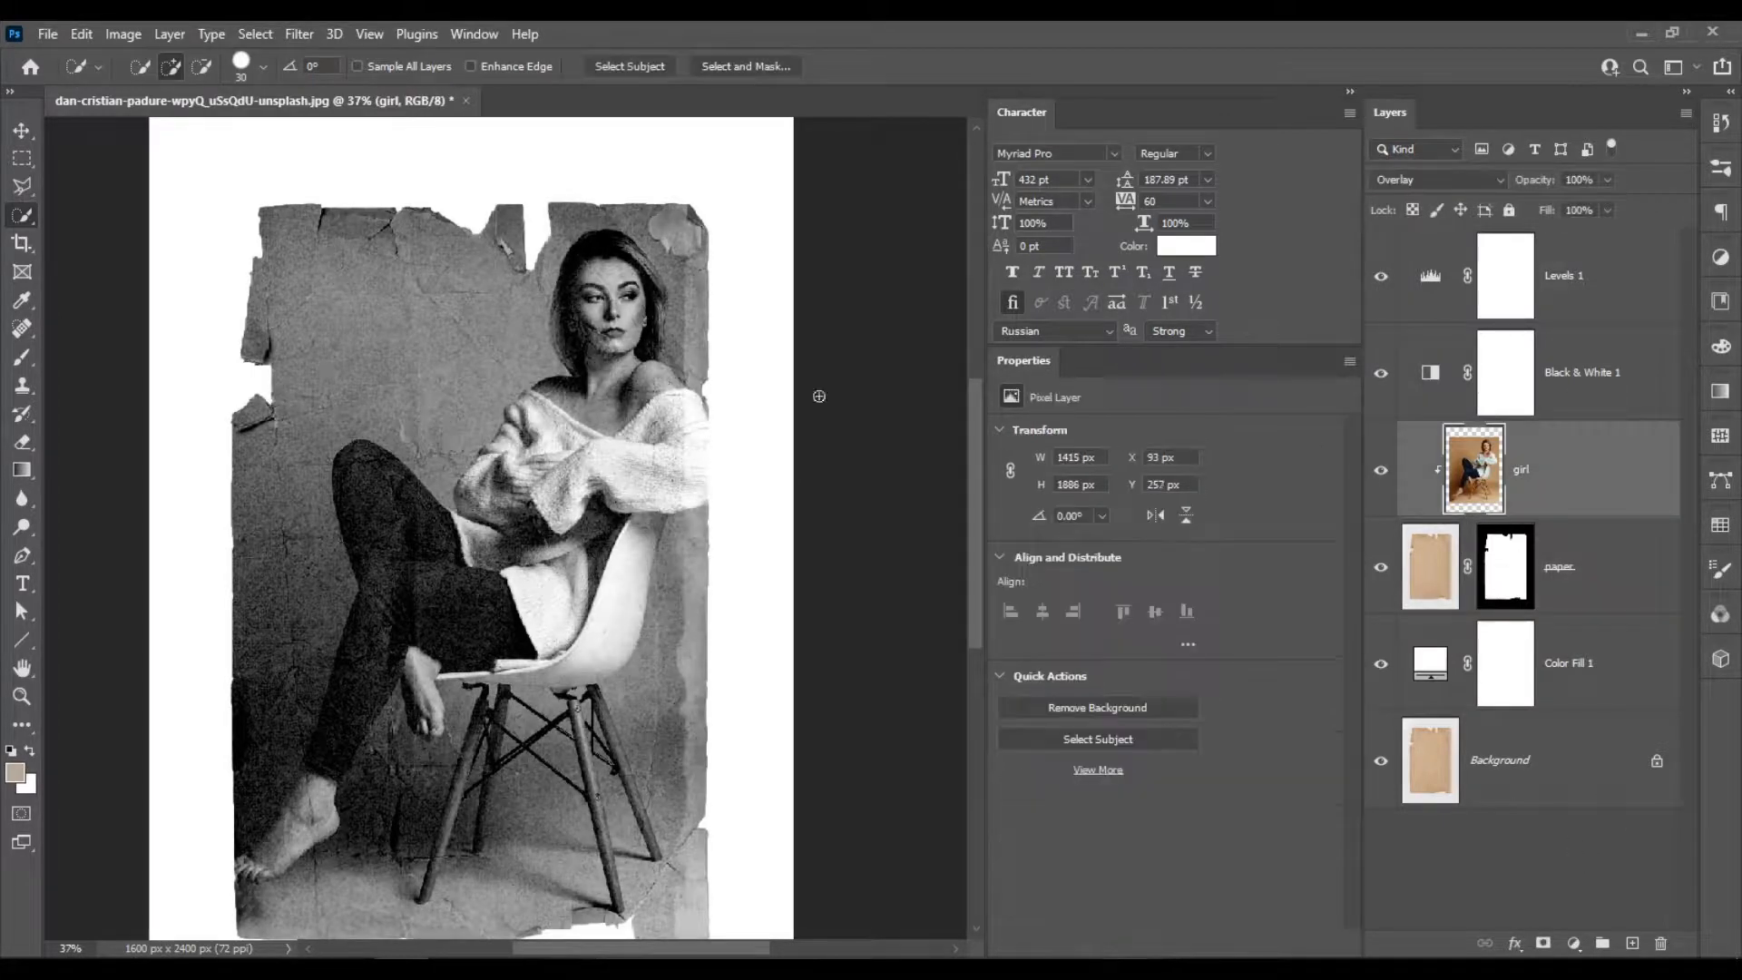
scroll(478, 268, "up", 6)
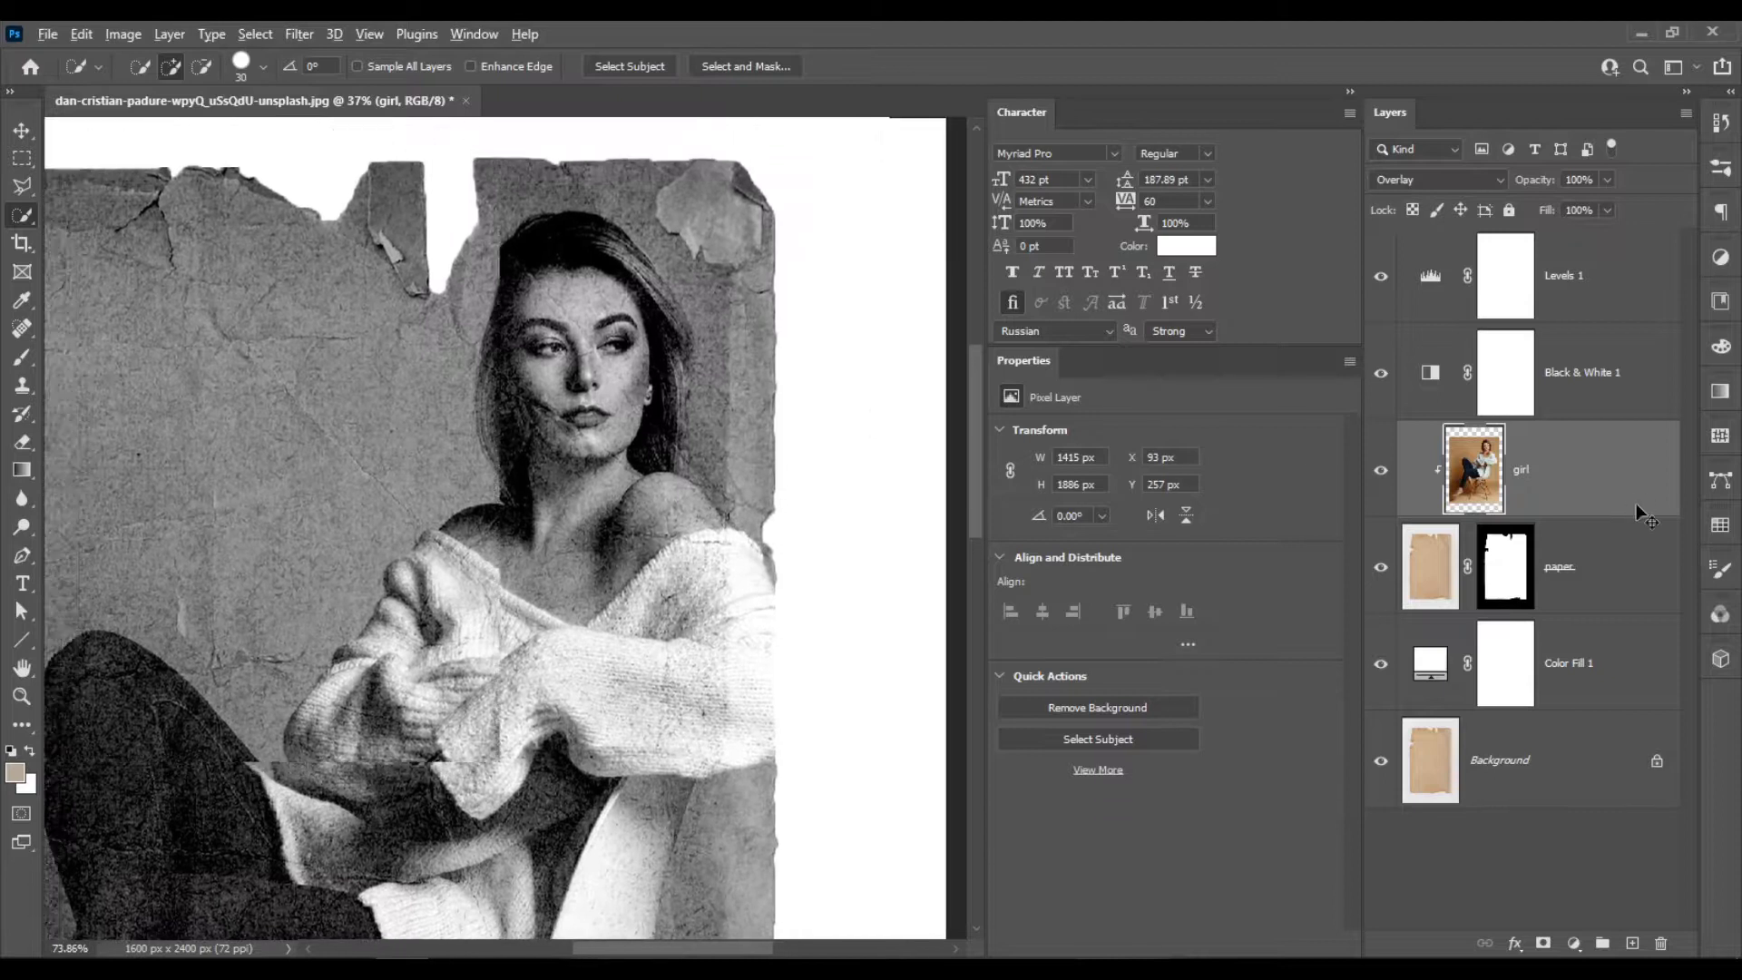
key("ctrl+j")
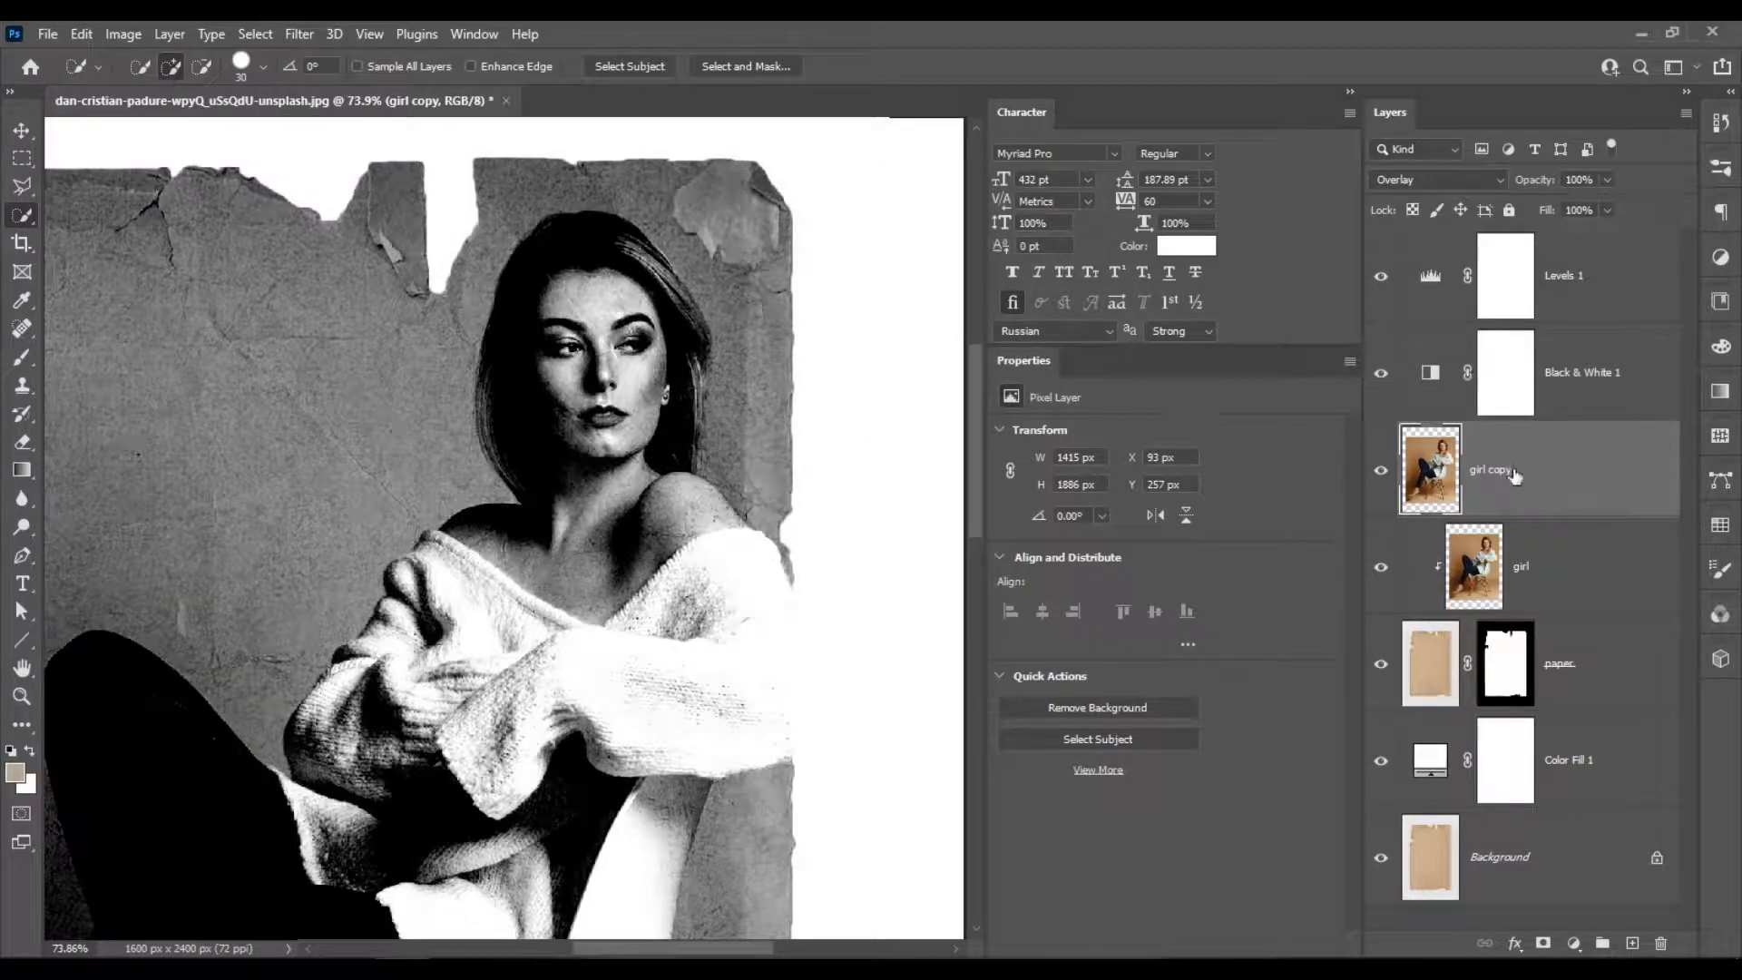
left_click(1459, 181)
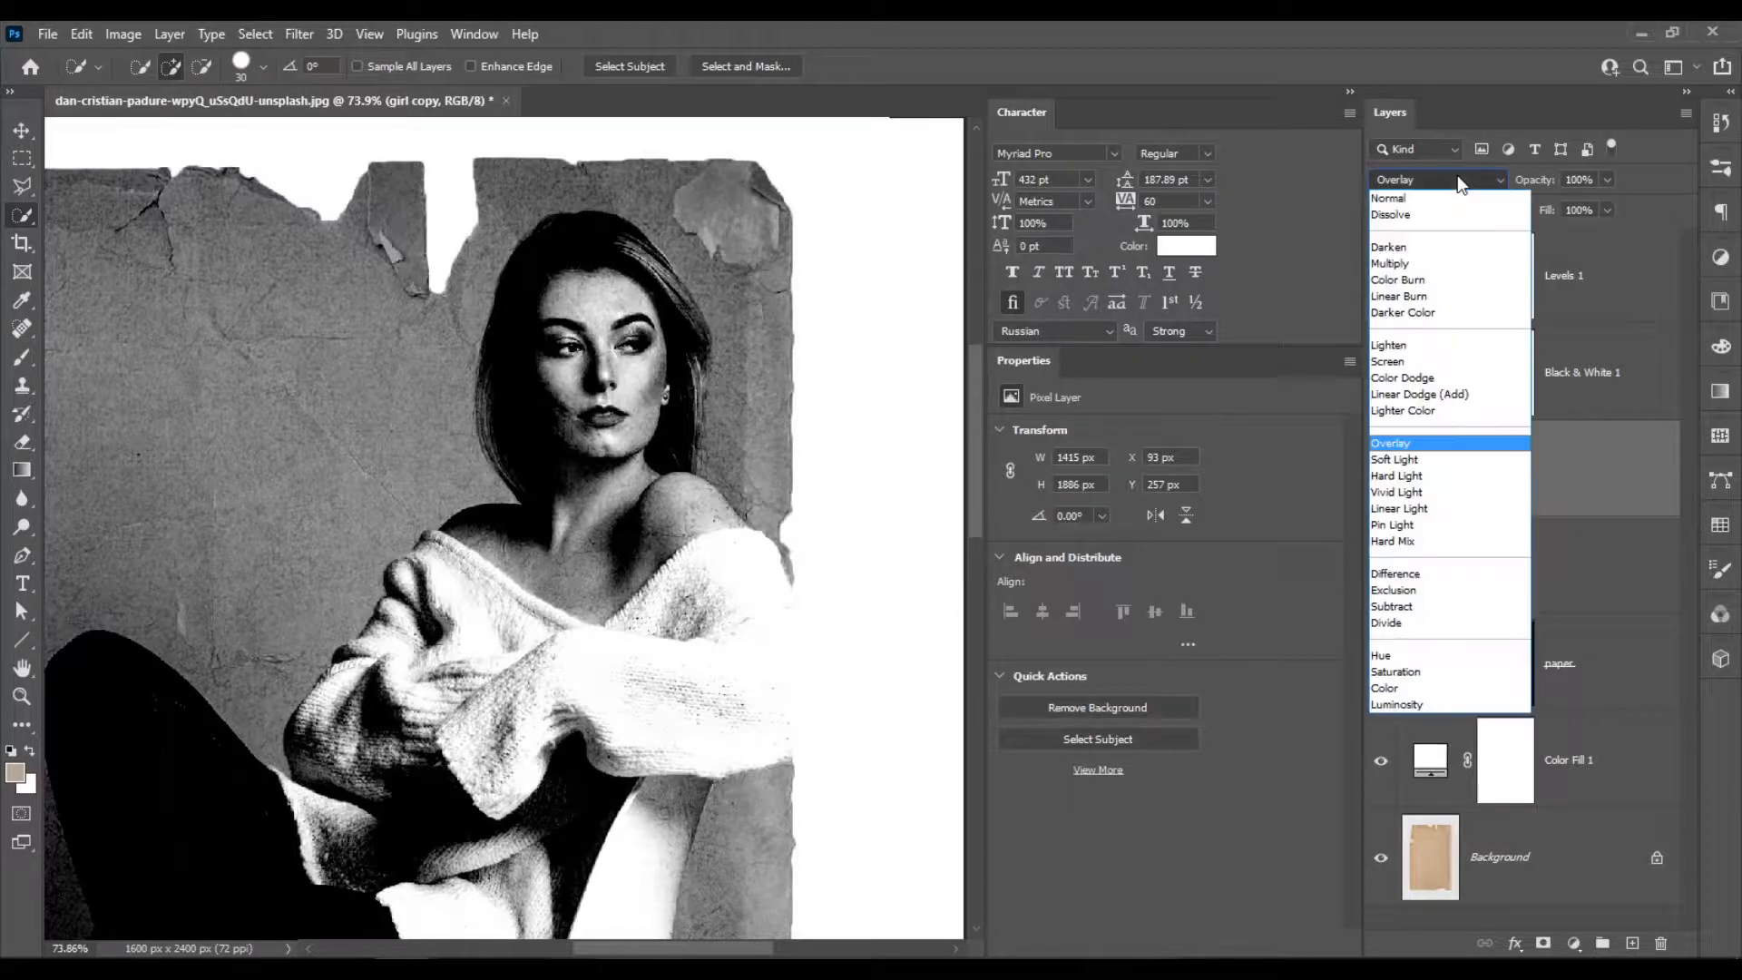
left_click(1441, 197)
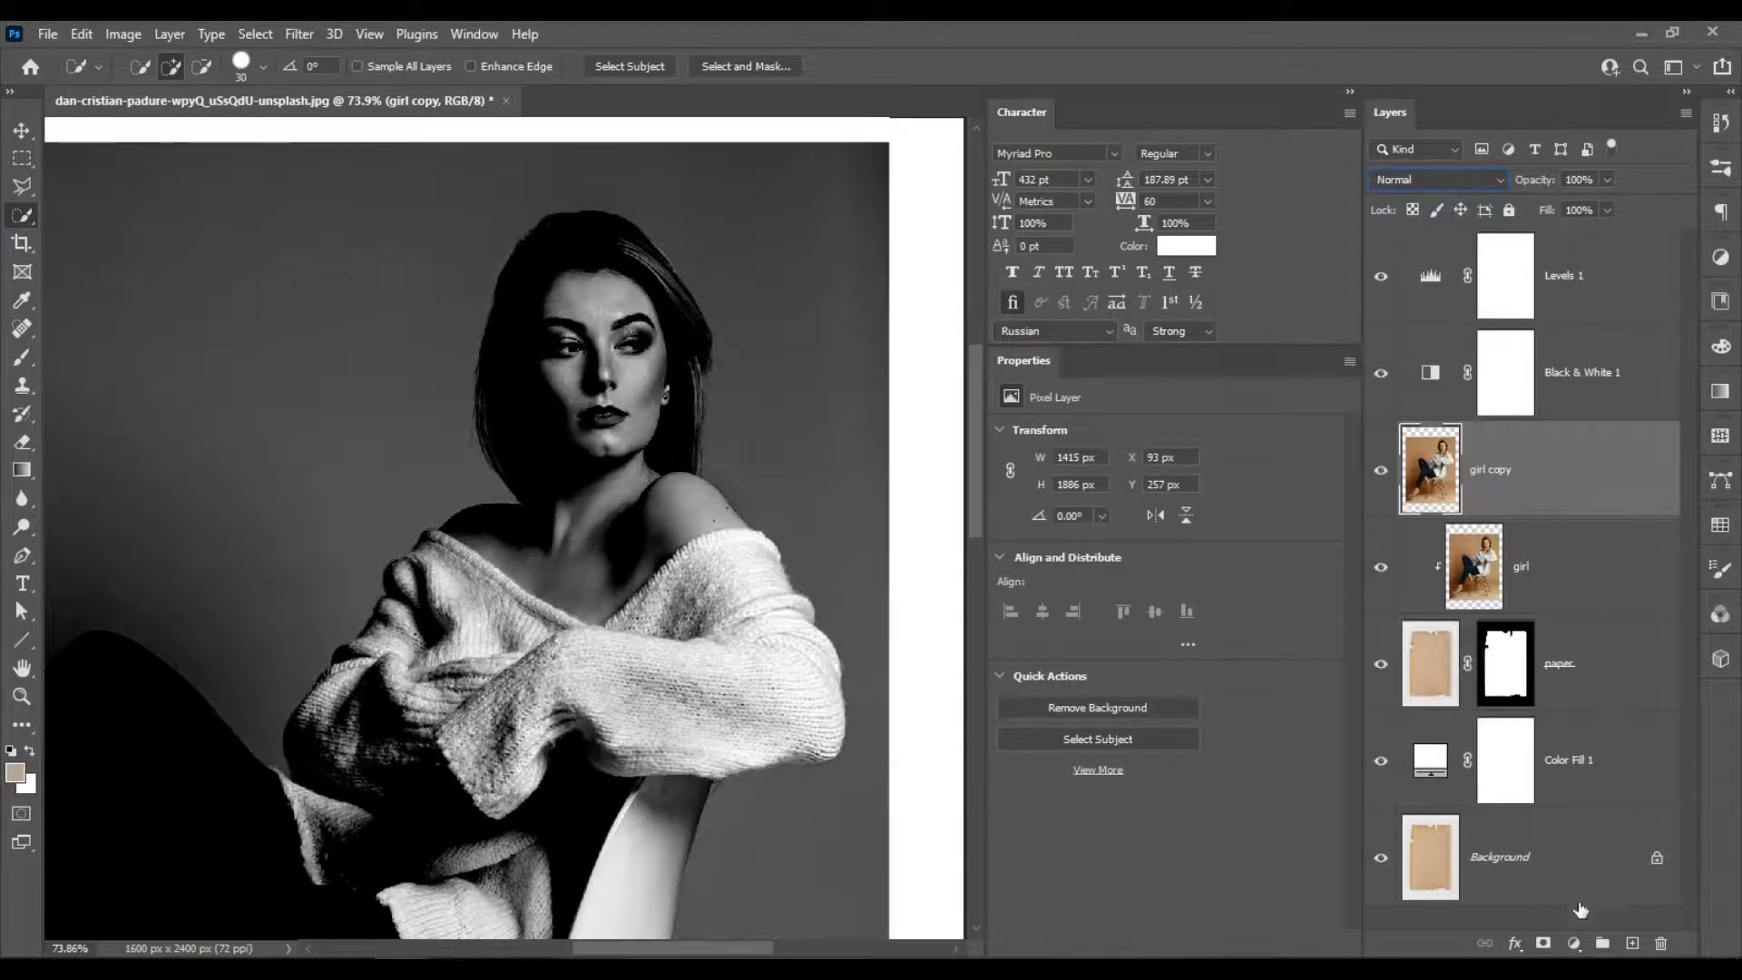
Add a layer mask to the girl copy layer and invert it to black.
left_click(1544, 942)
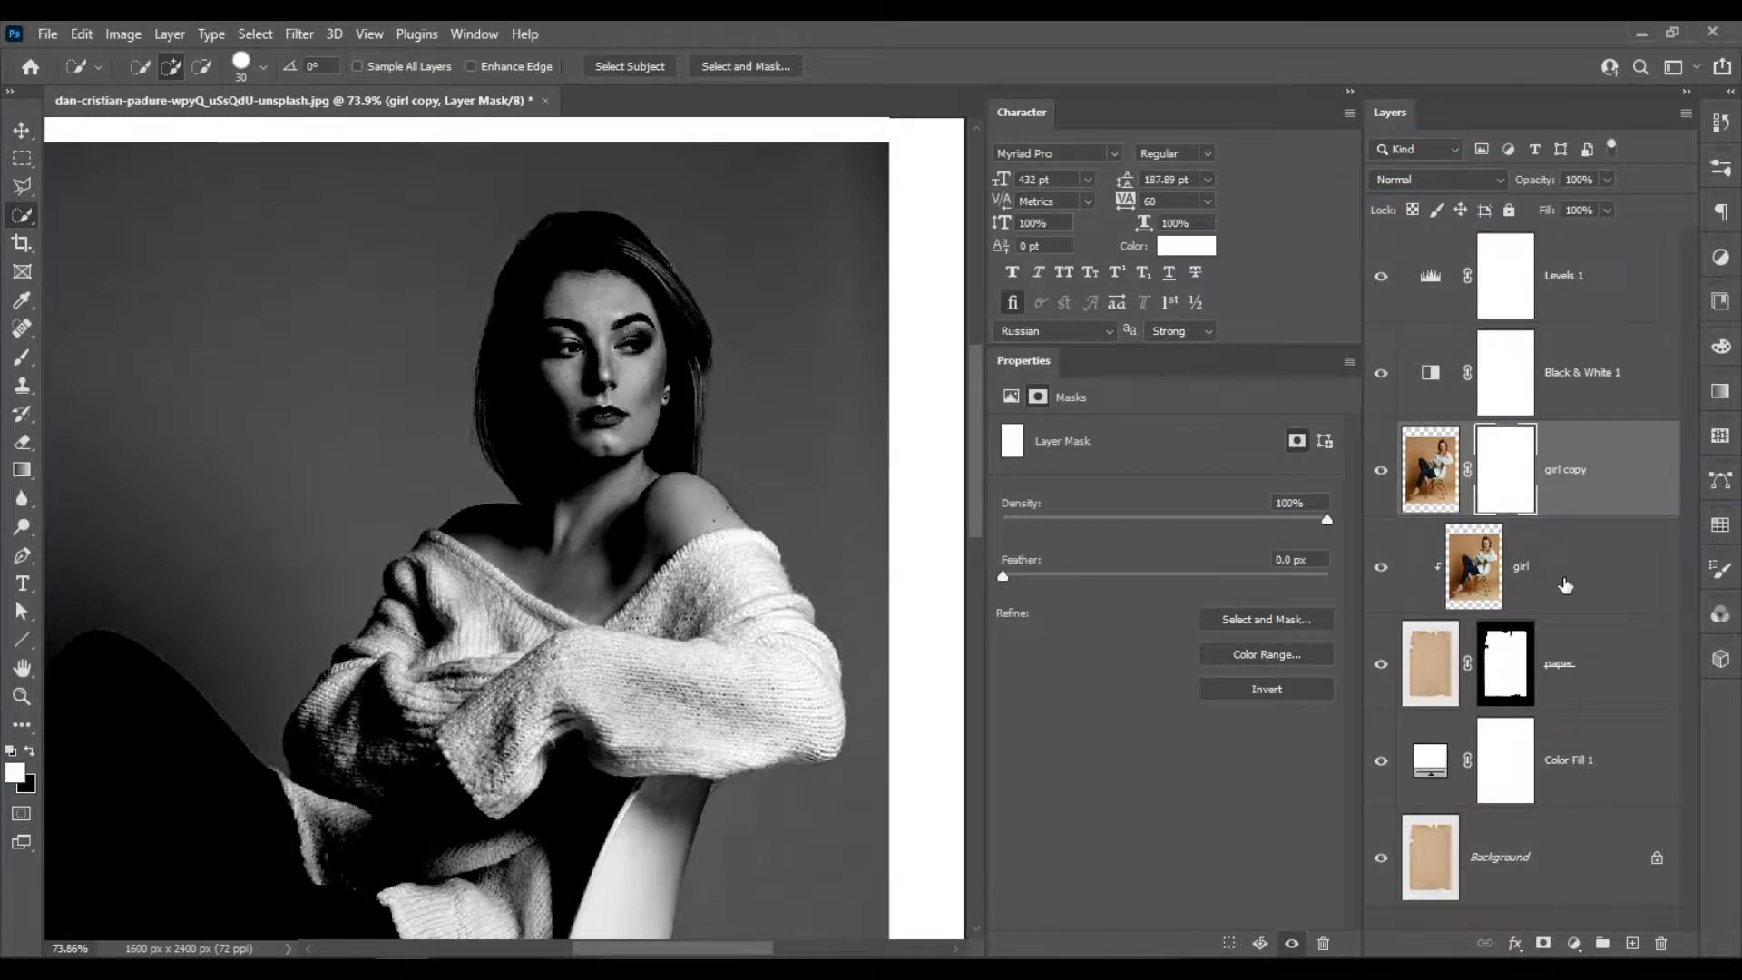
key("ctrl+i")
Paint white over the woman's face on the girl copy mask with a brush at 50% opacity, sized 75 to 103.
scroll(562, 376, "up", 3)
left_click_drag(550, 516, 628, 525)
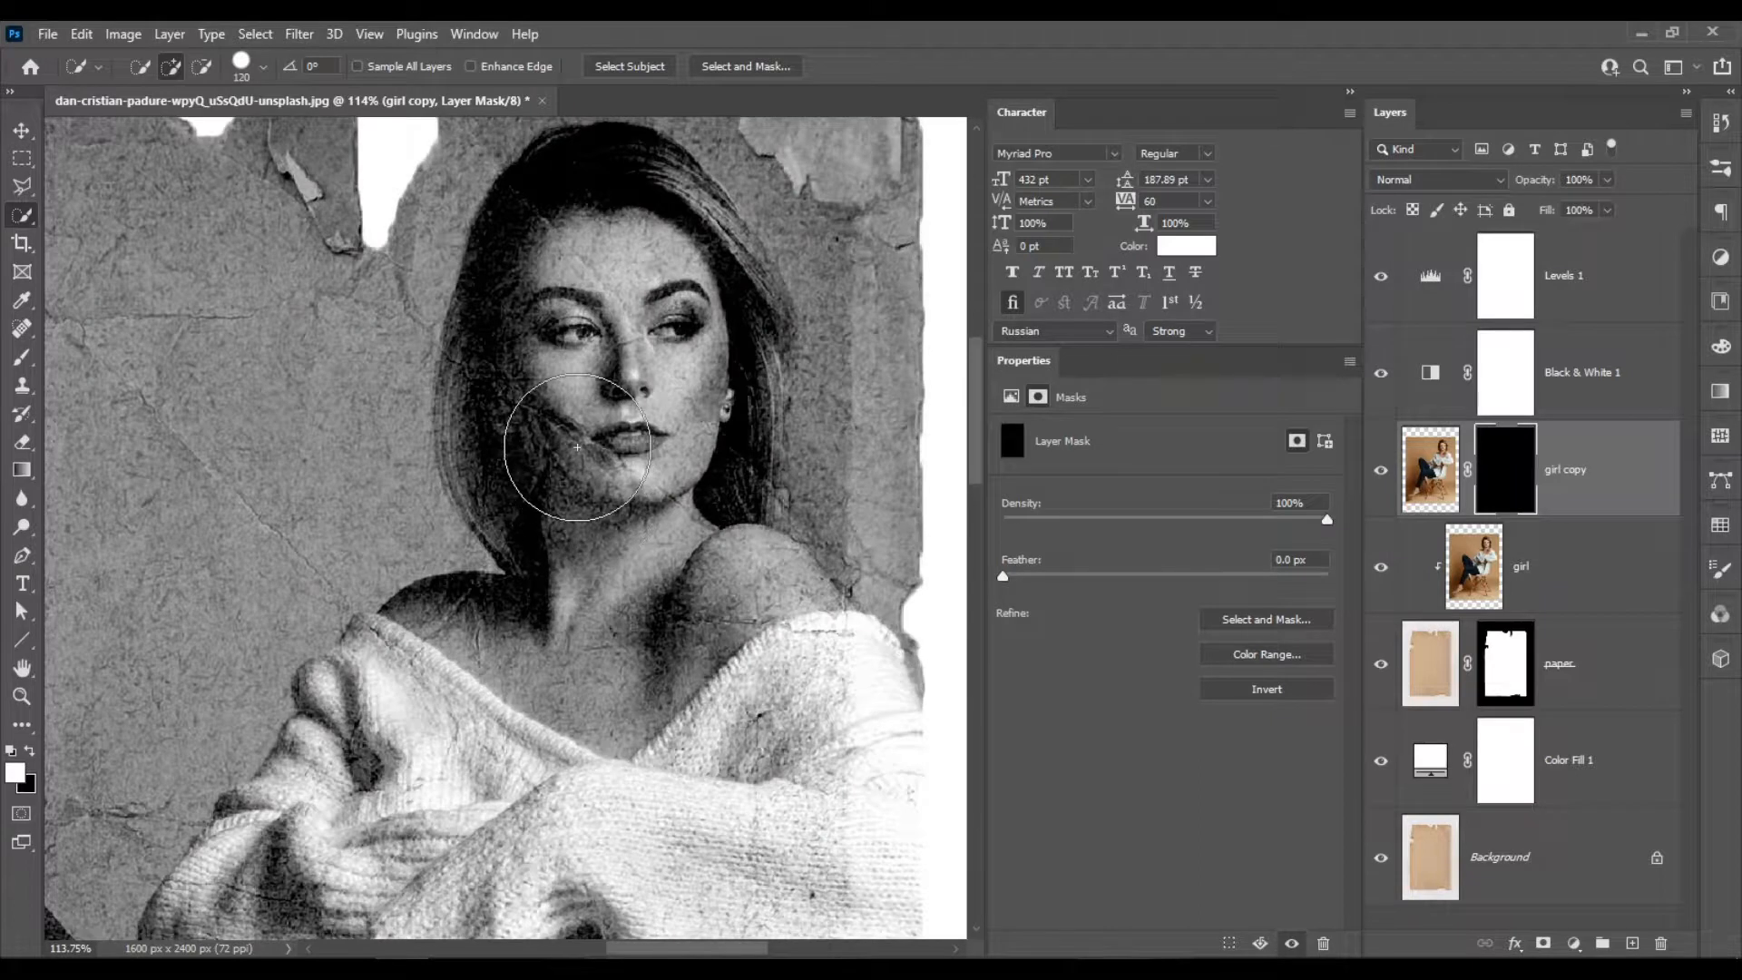
left_click(22, 357)
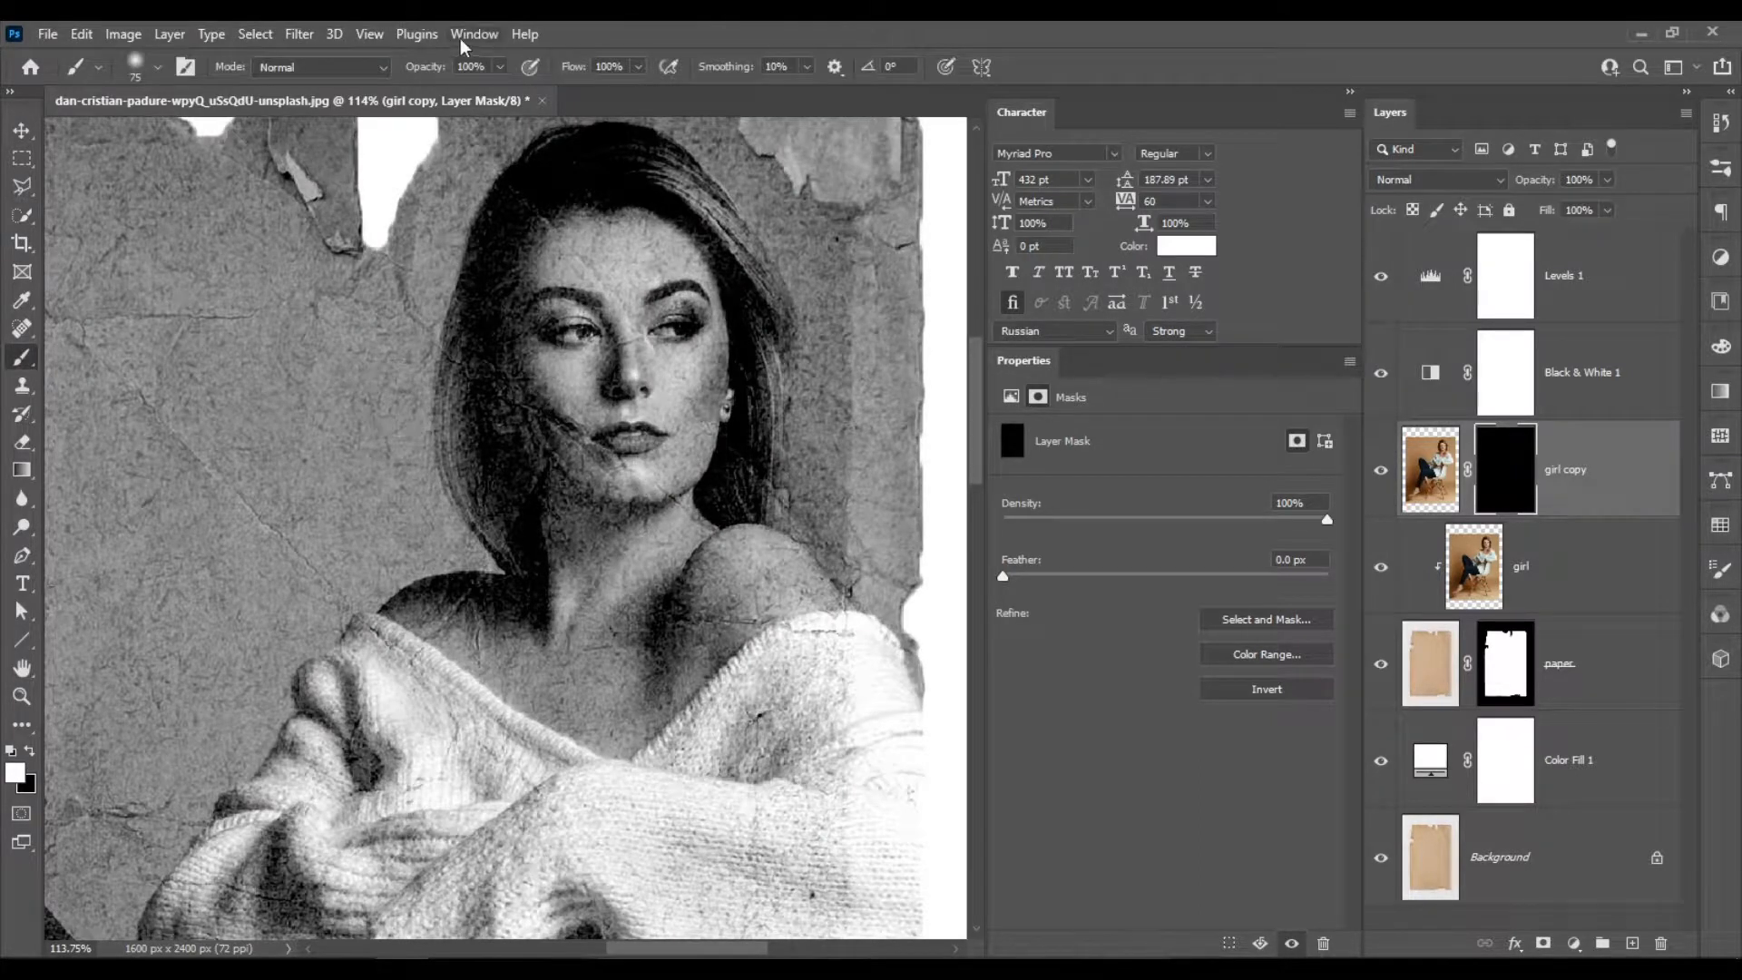
left_click(500, 66)
left_click_drag(505, 91, 446, 98)
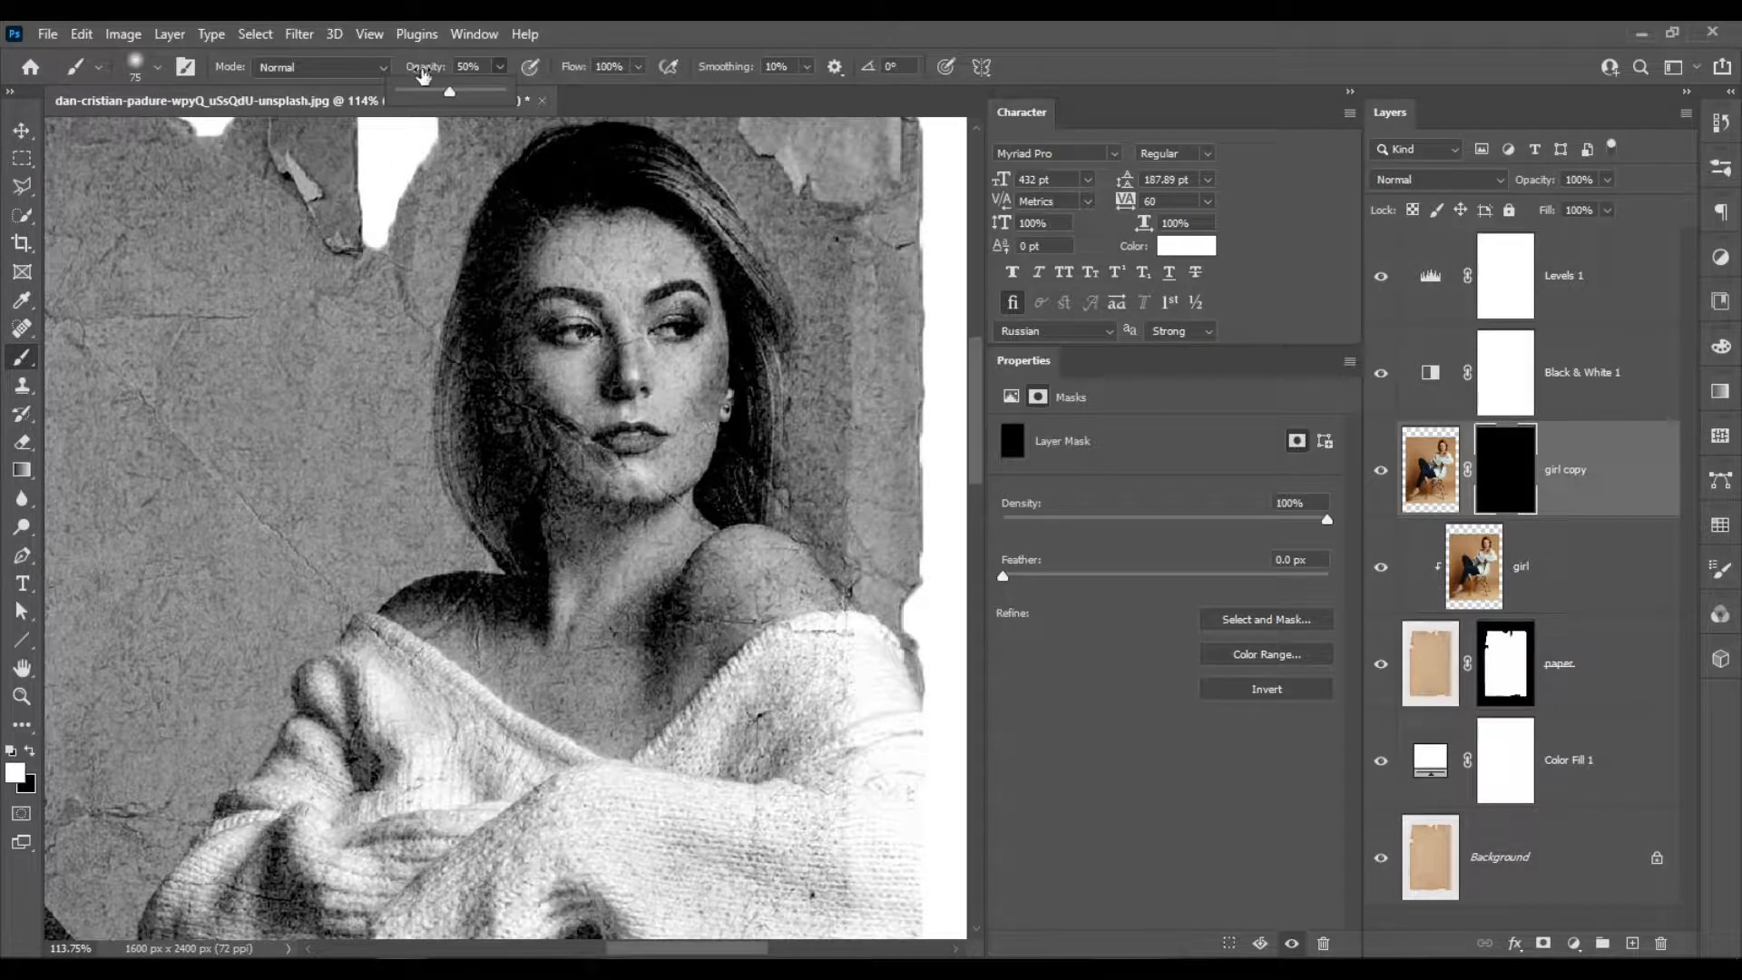
mouse_move(554, 421)
left_mouse_down()
mouse_move(636, 478)
mouse_move(553, 437)
mouse_move(529, 400)
left_mouse_up()
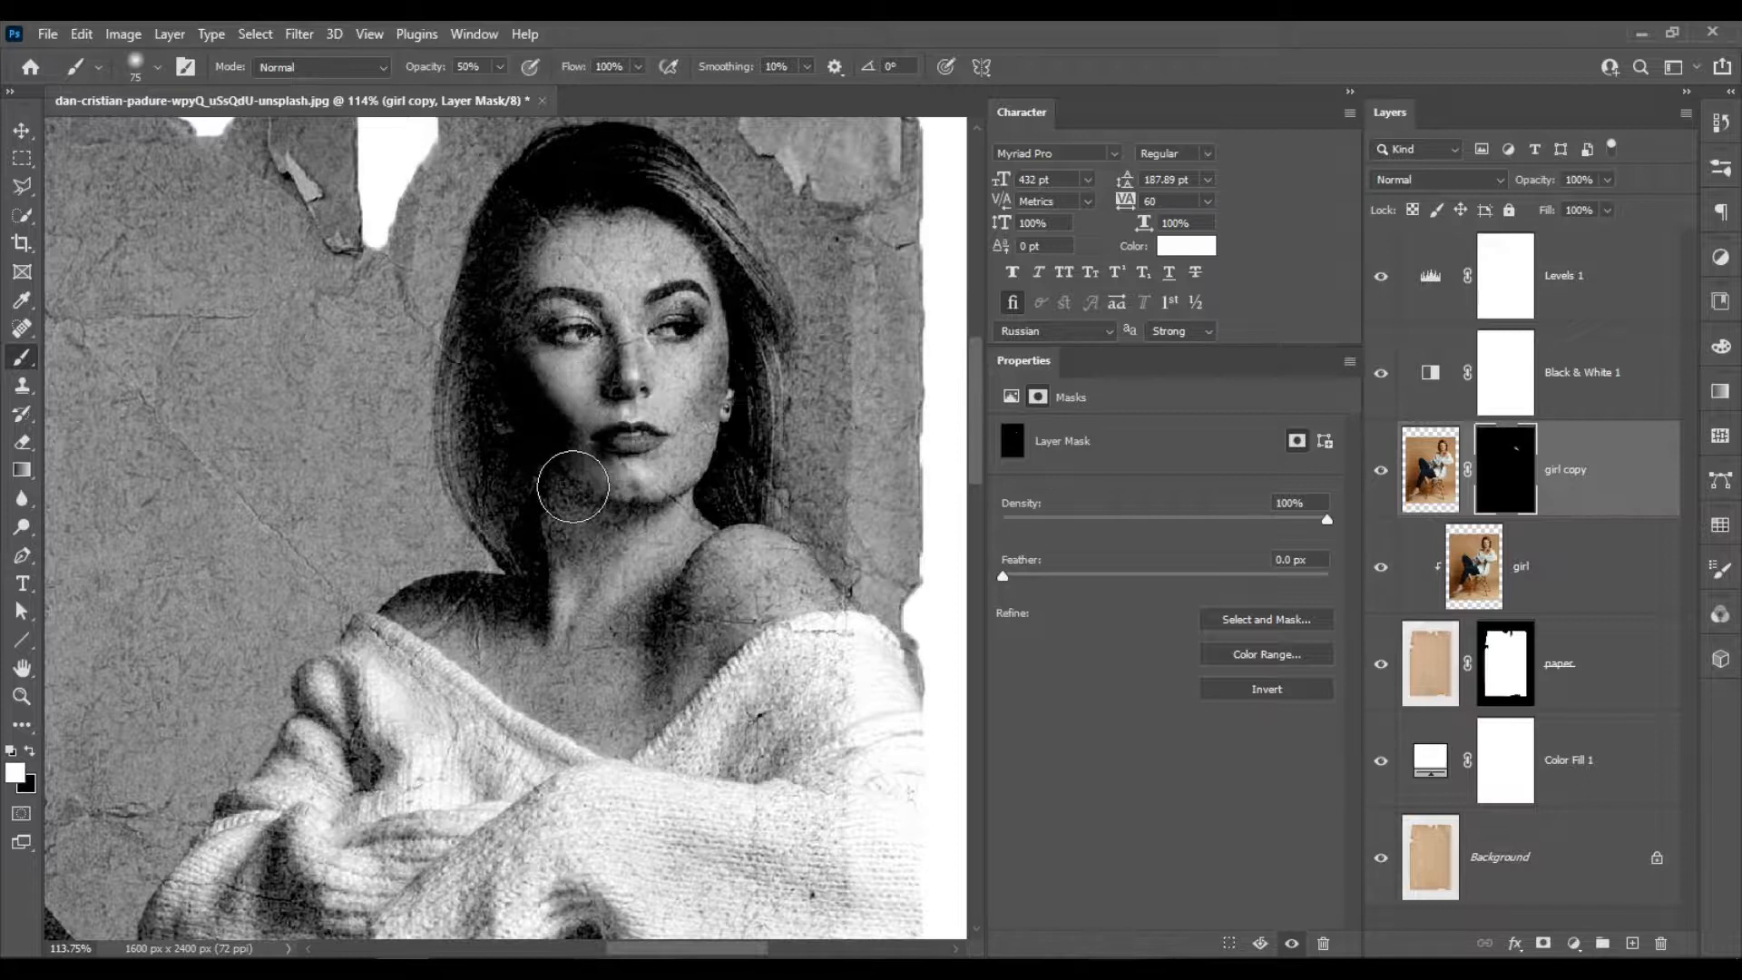
left_click_drag(565, 480, 612, 514)
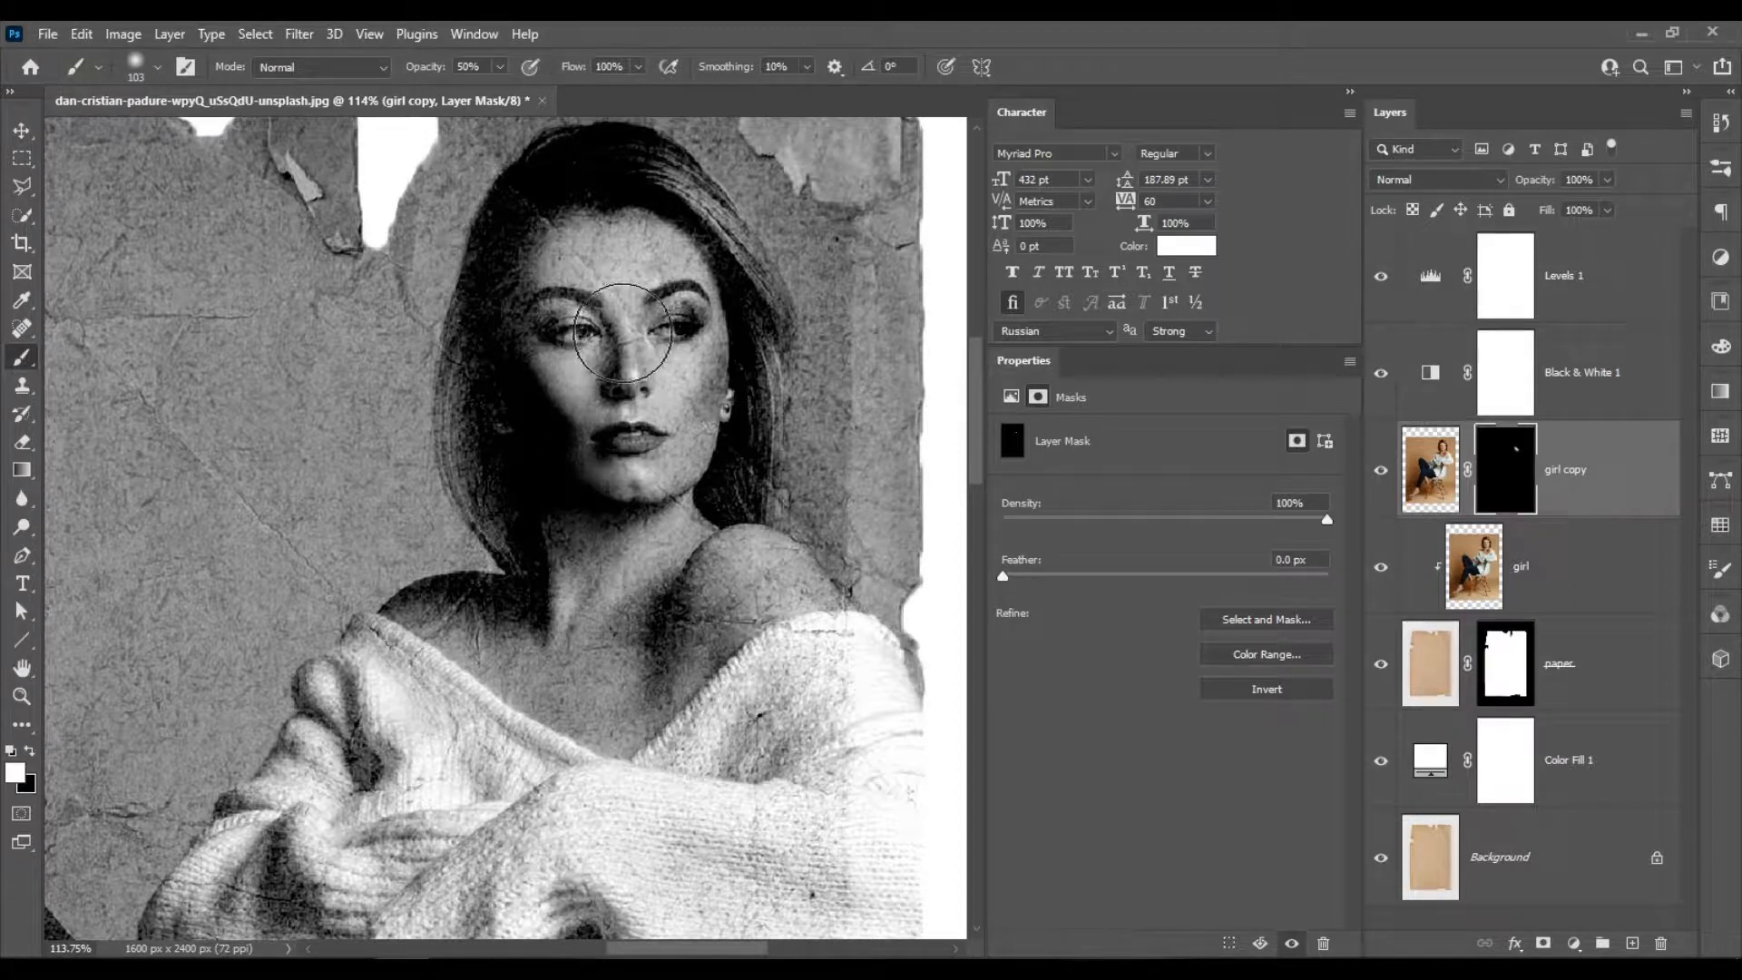
left_click_drag(611, 322, 603, 349)
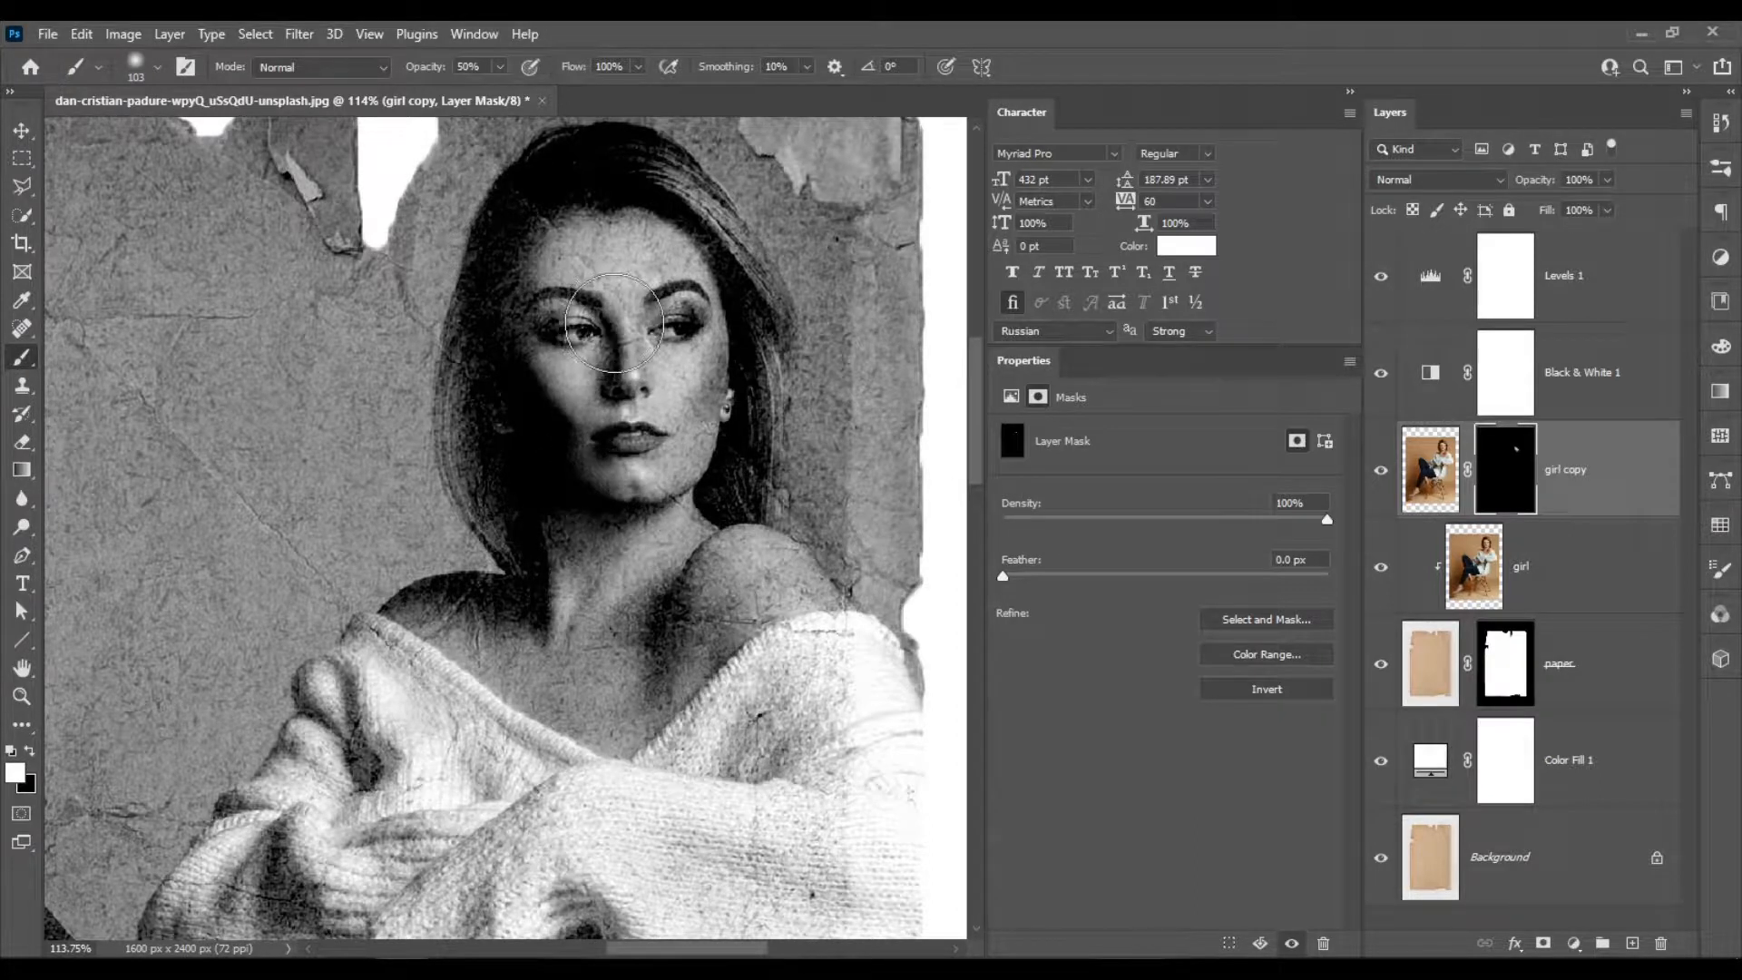
Compare the woman's face with the girl copy layer hidden and shown, and review the whole composition.
scroll(644, 337, "down", 3)
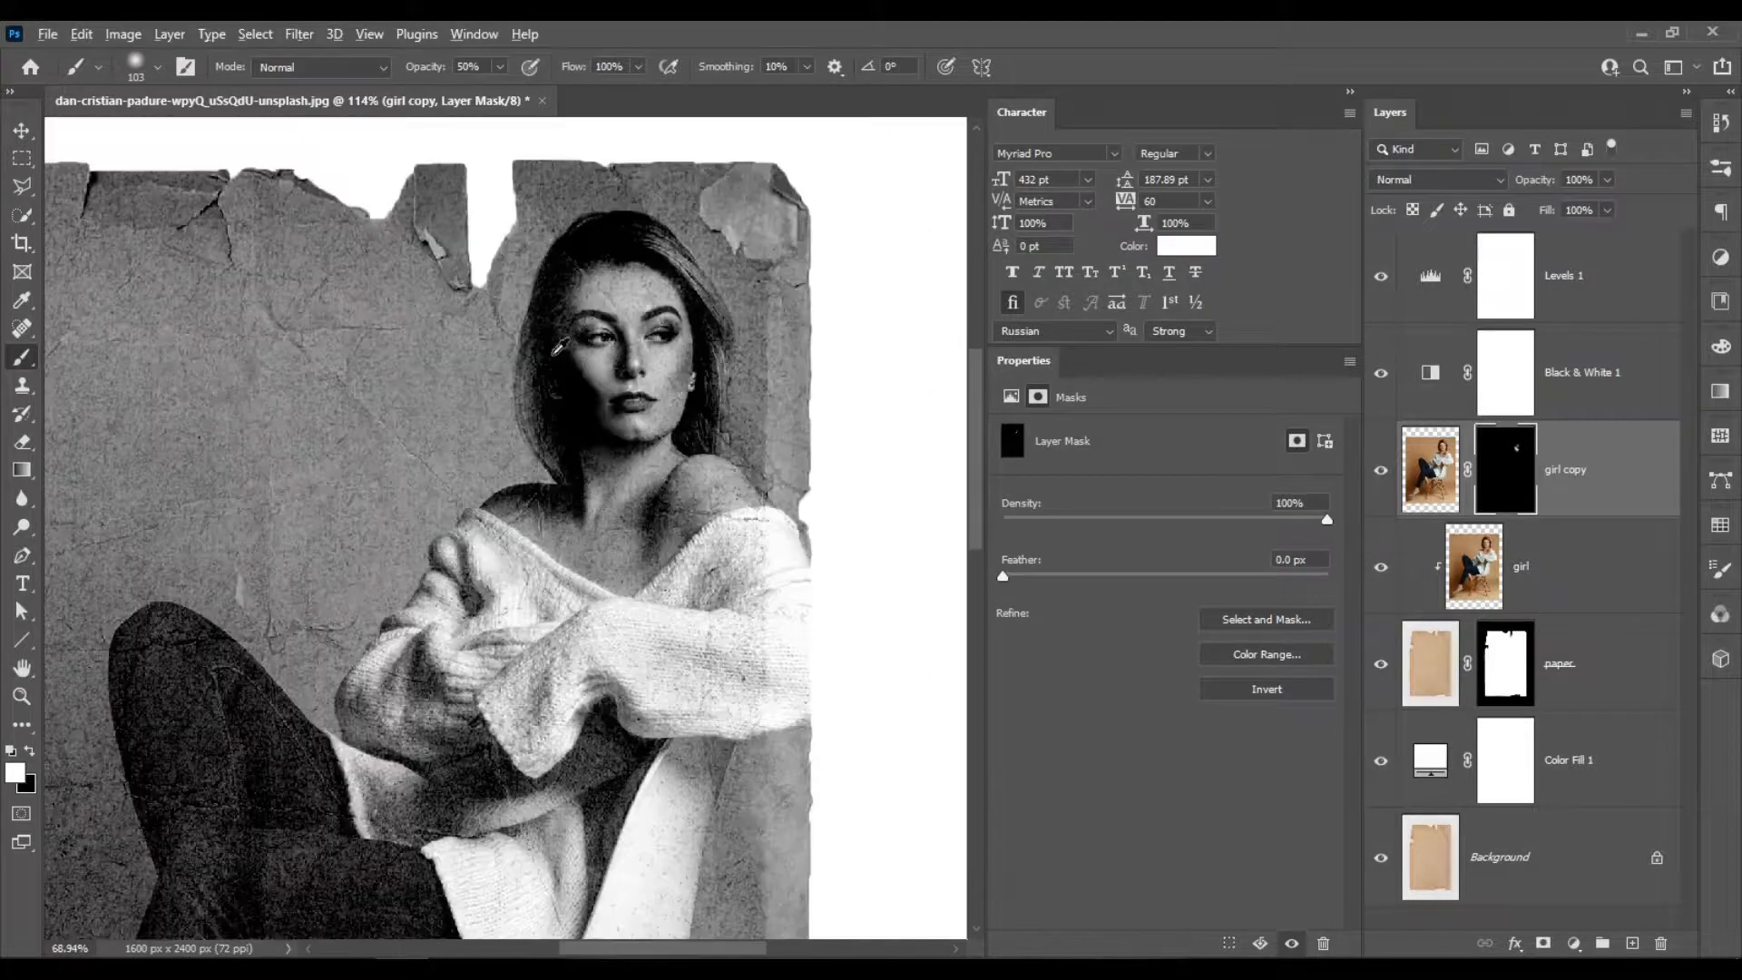
scroll(776, 362, "down", 5)
scroll(777, 362, "down", 3)
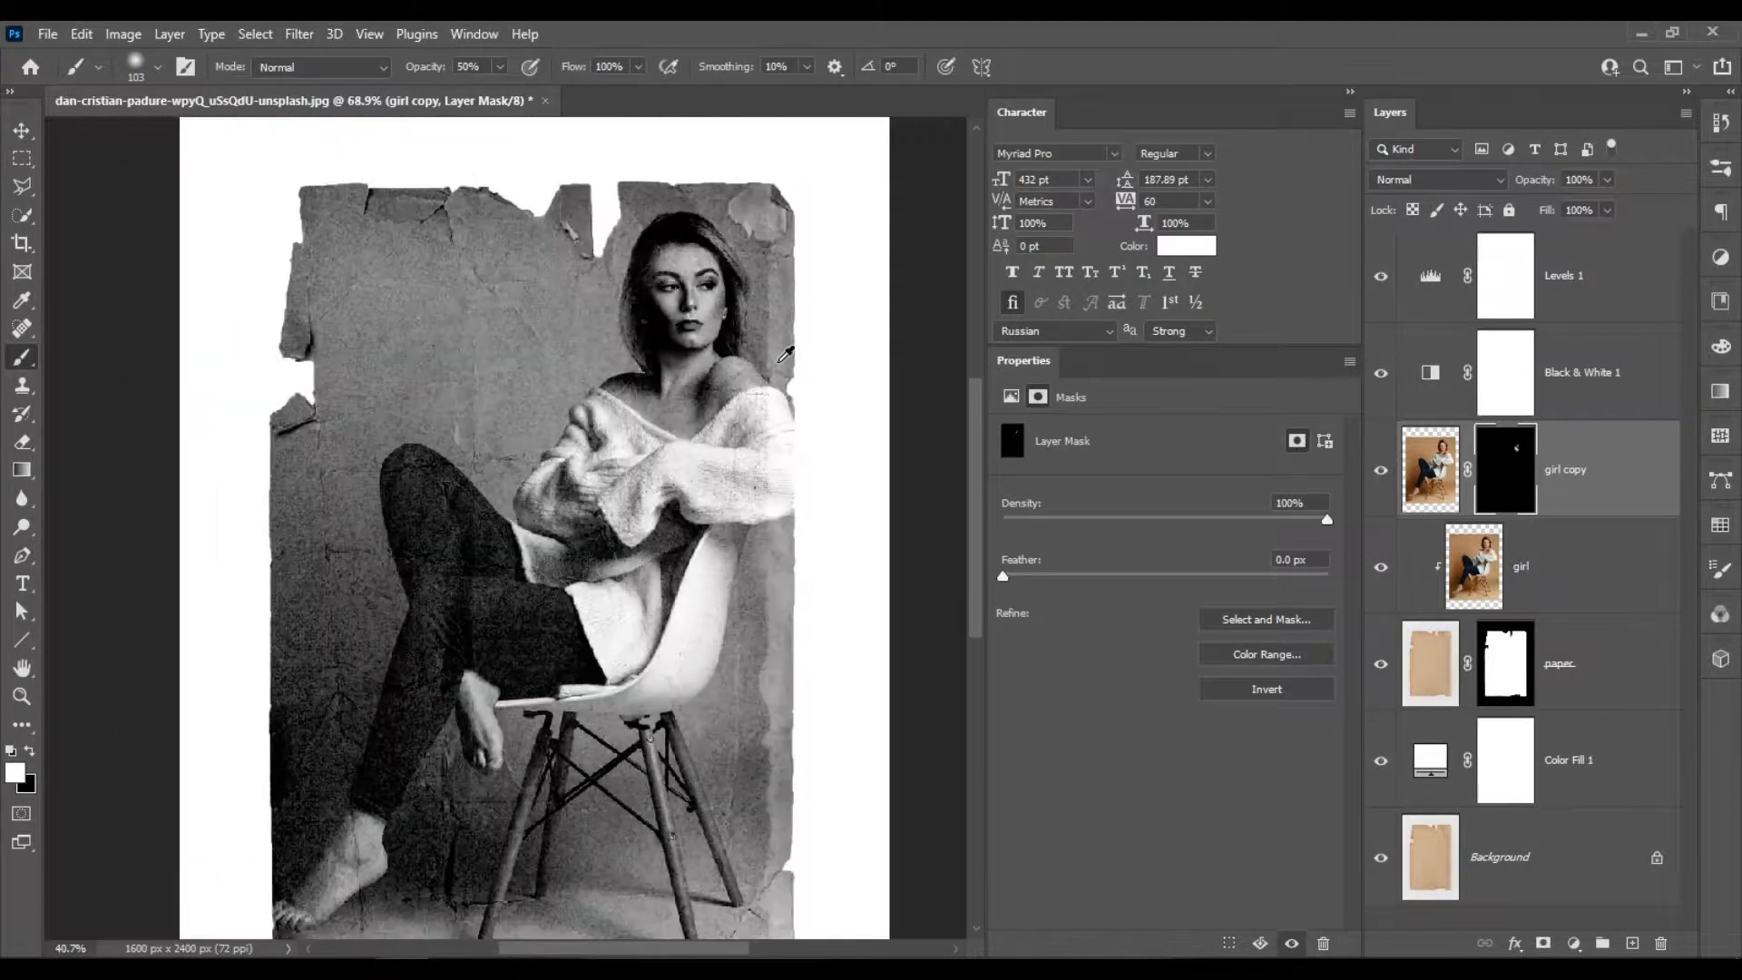
scroll(724, 291, "up", 2)
scroll(694, 269, "up", 5)
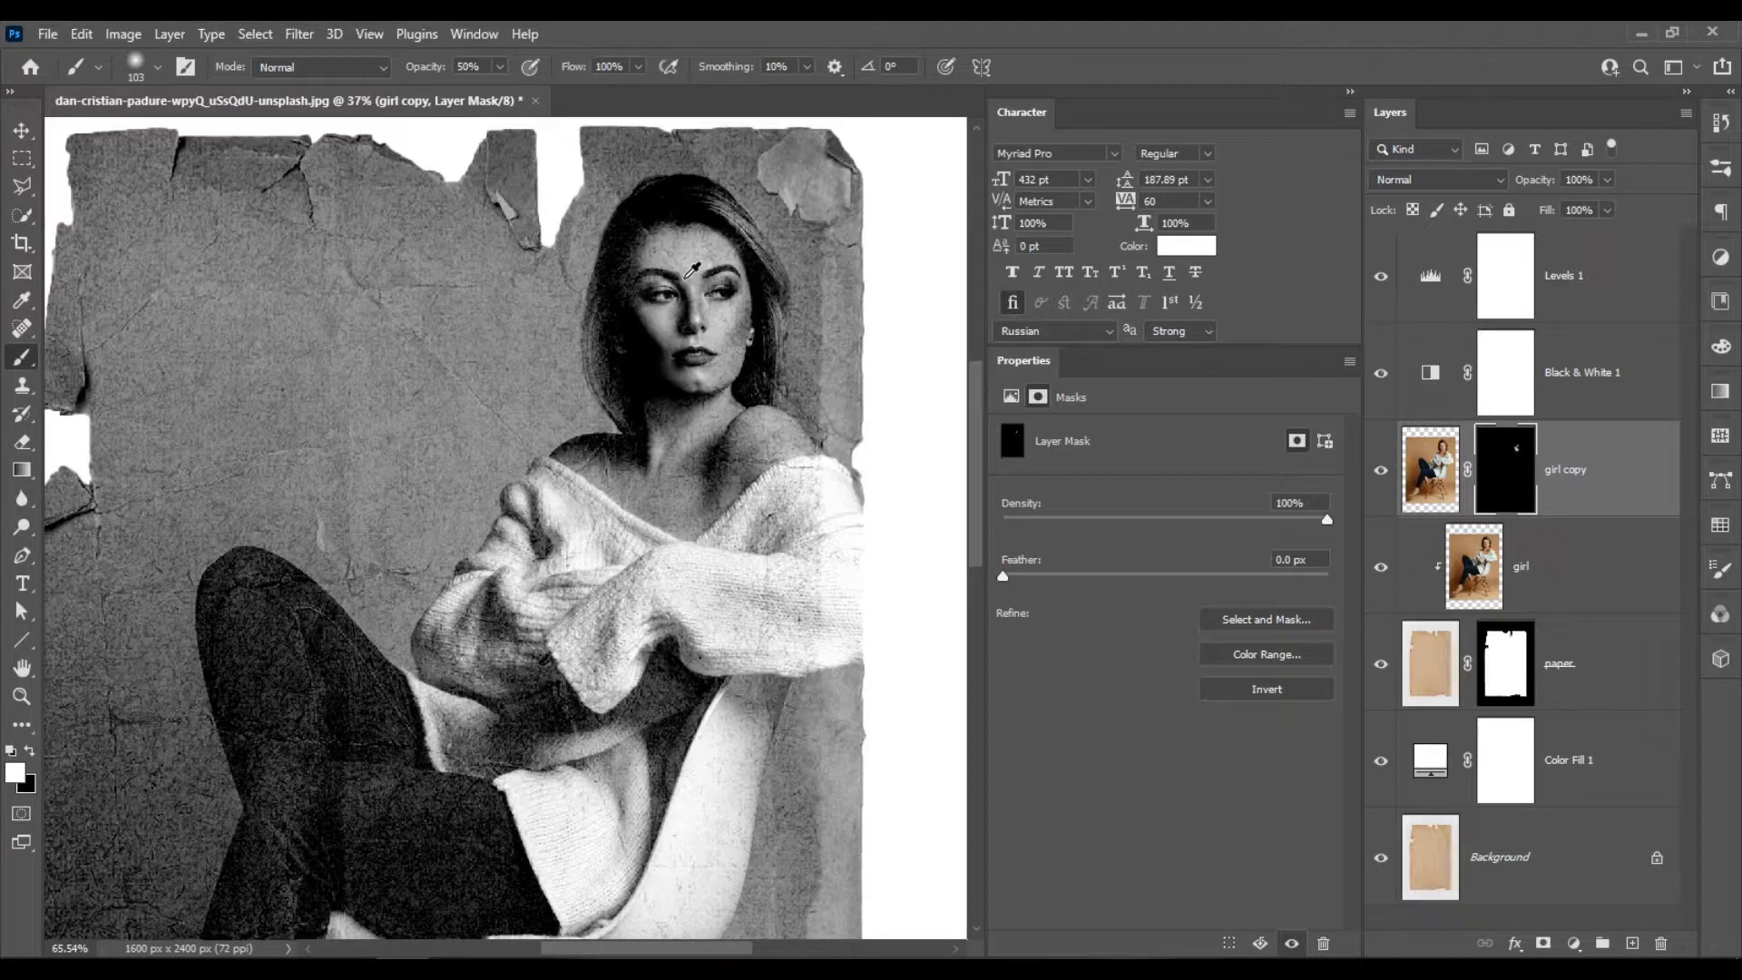
scroll(705, 402, "up", 3)
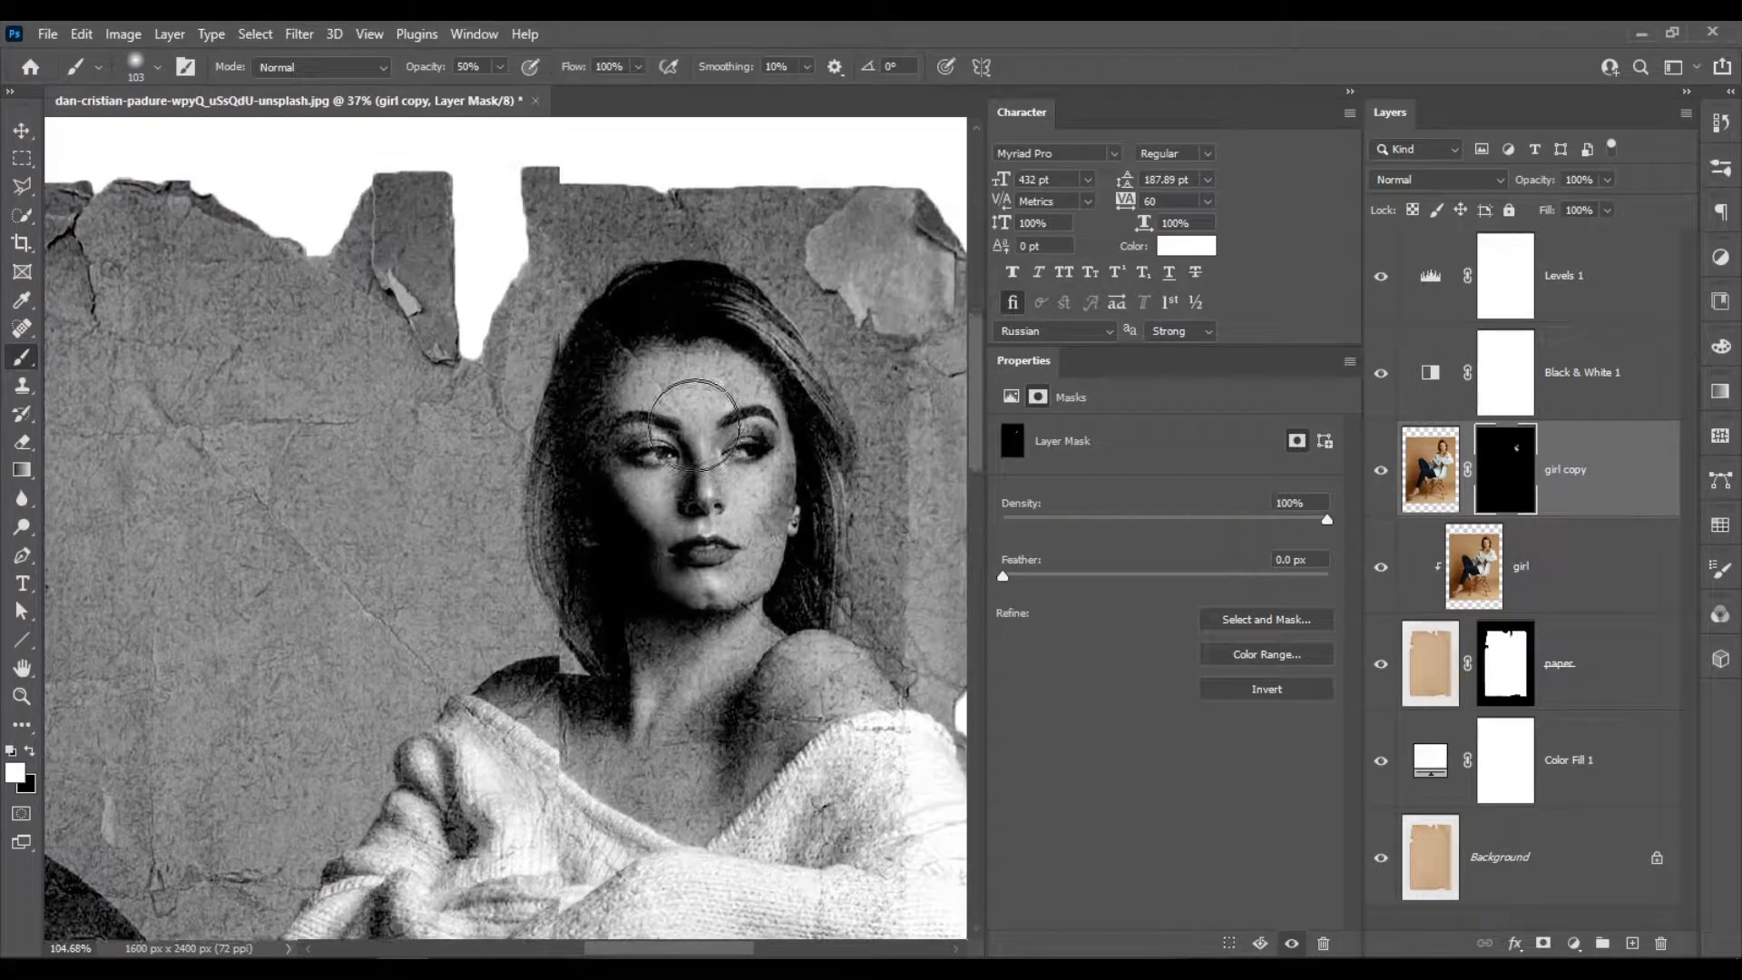
scroll(504, 410, "down", 2)
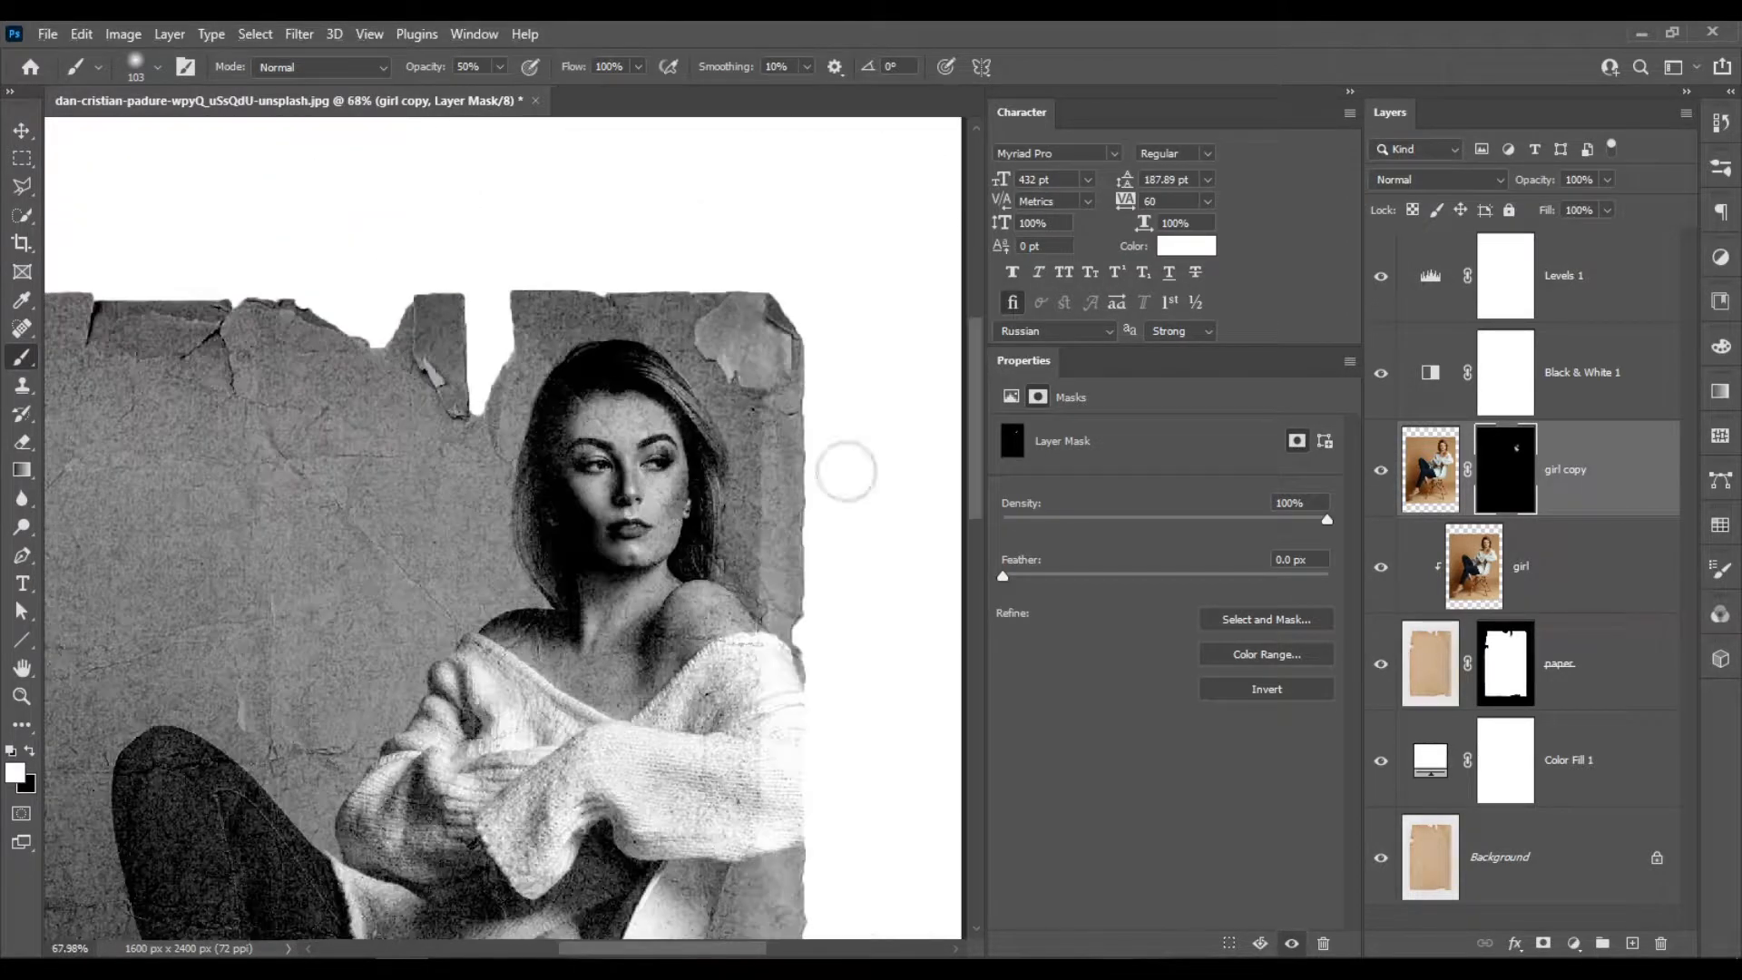
left_click(1380, 470)
left_click(1381, 470)
scroll(760, 442, "down", 2)
scroll(780, 426, "down", 3)
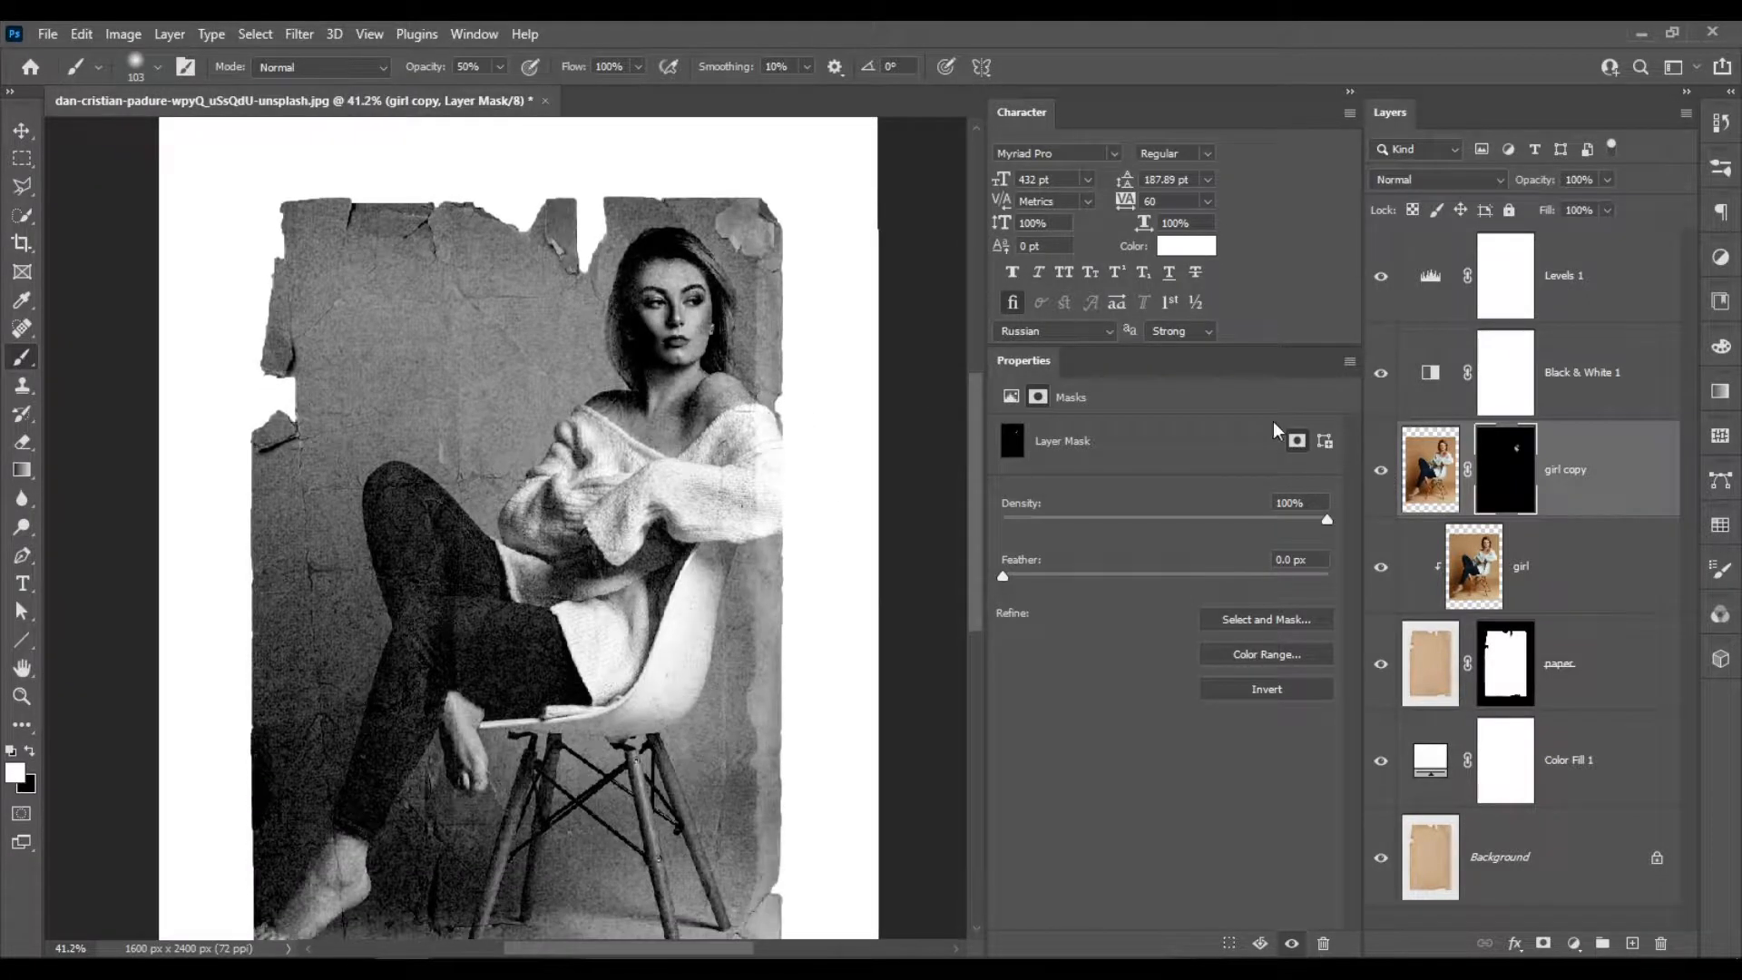
scroll(671, 476, "down", 1)
scroll(687, 473, "down", 1)
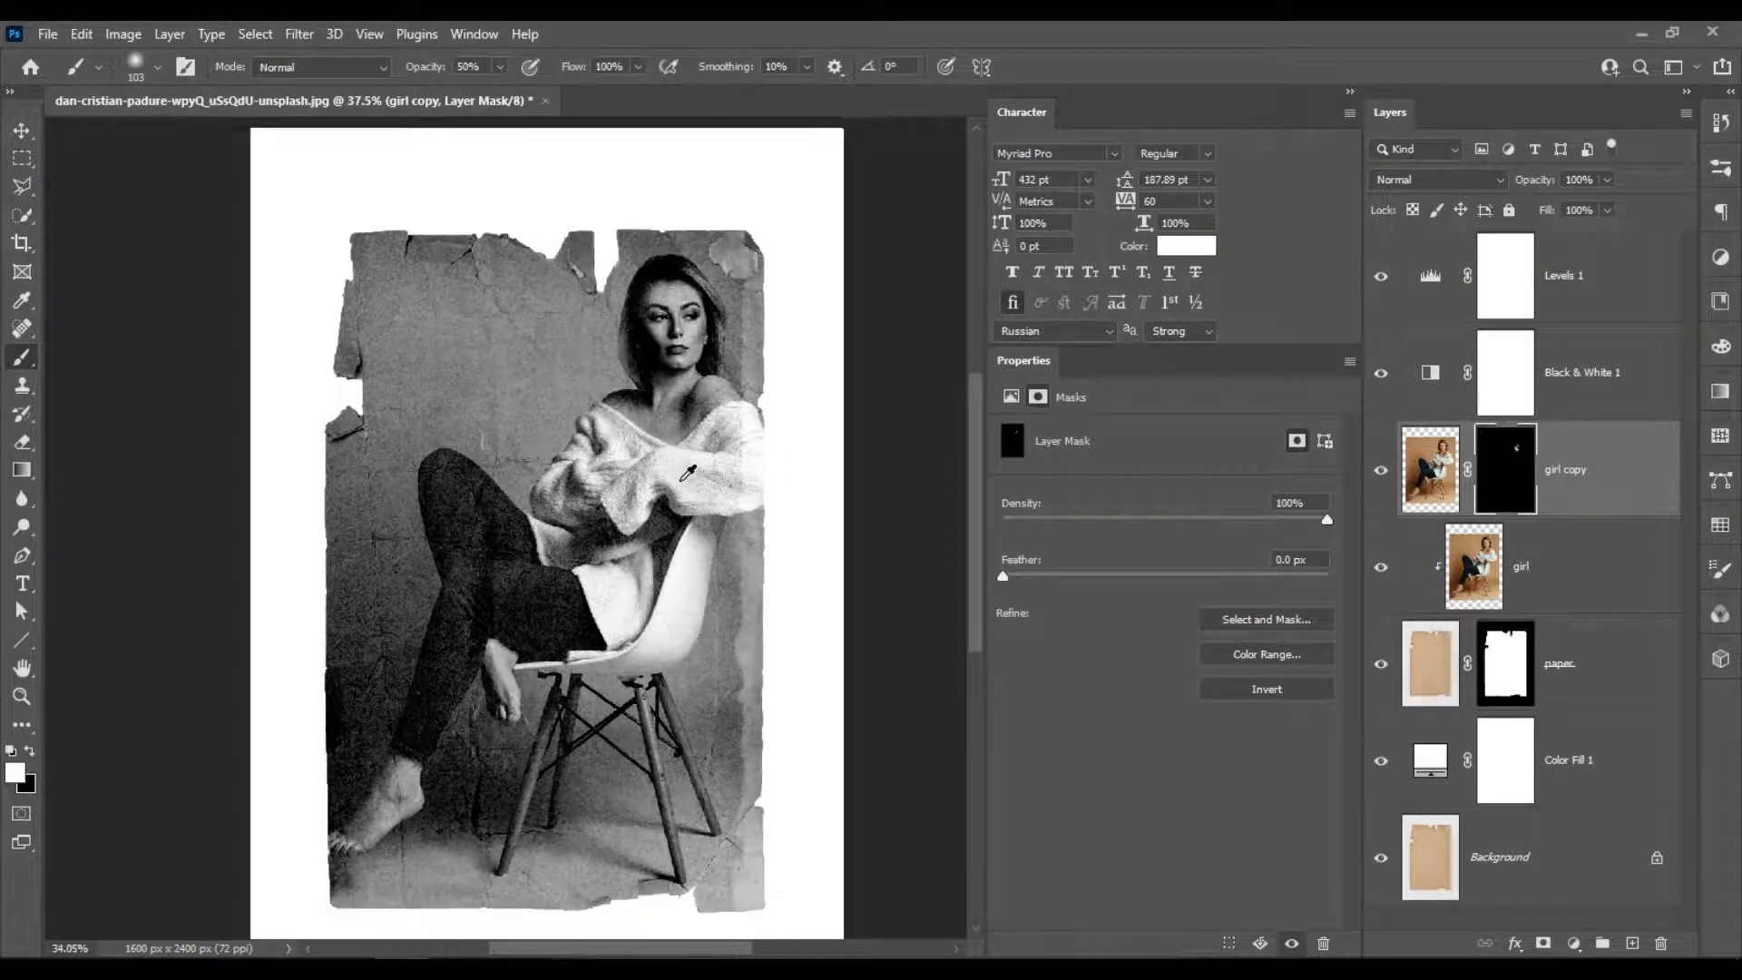
scroll(679, 481, "down", 1)
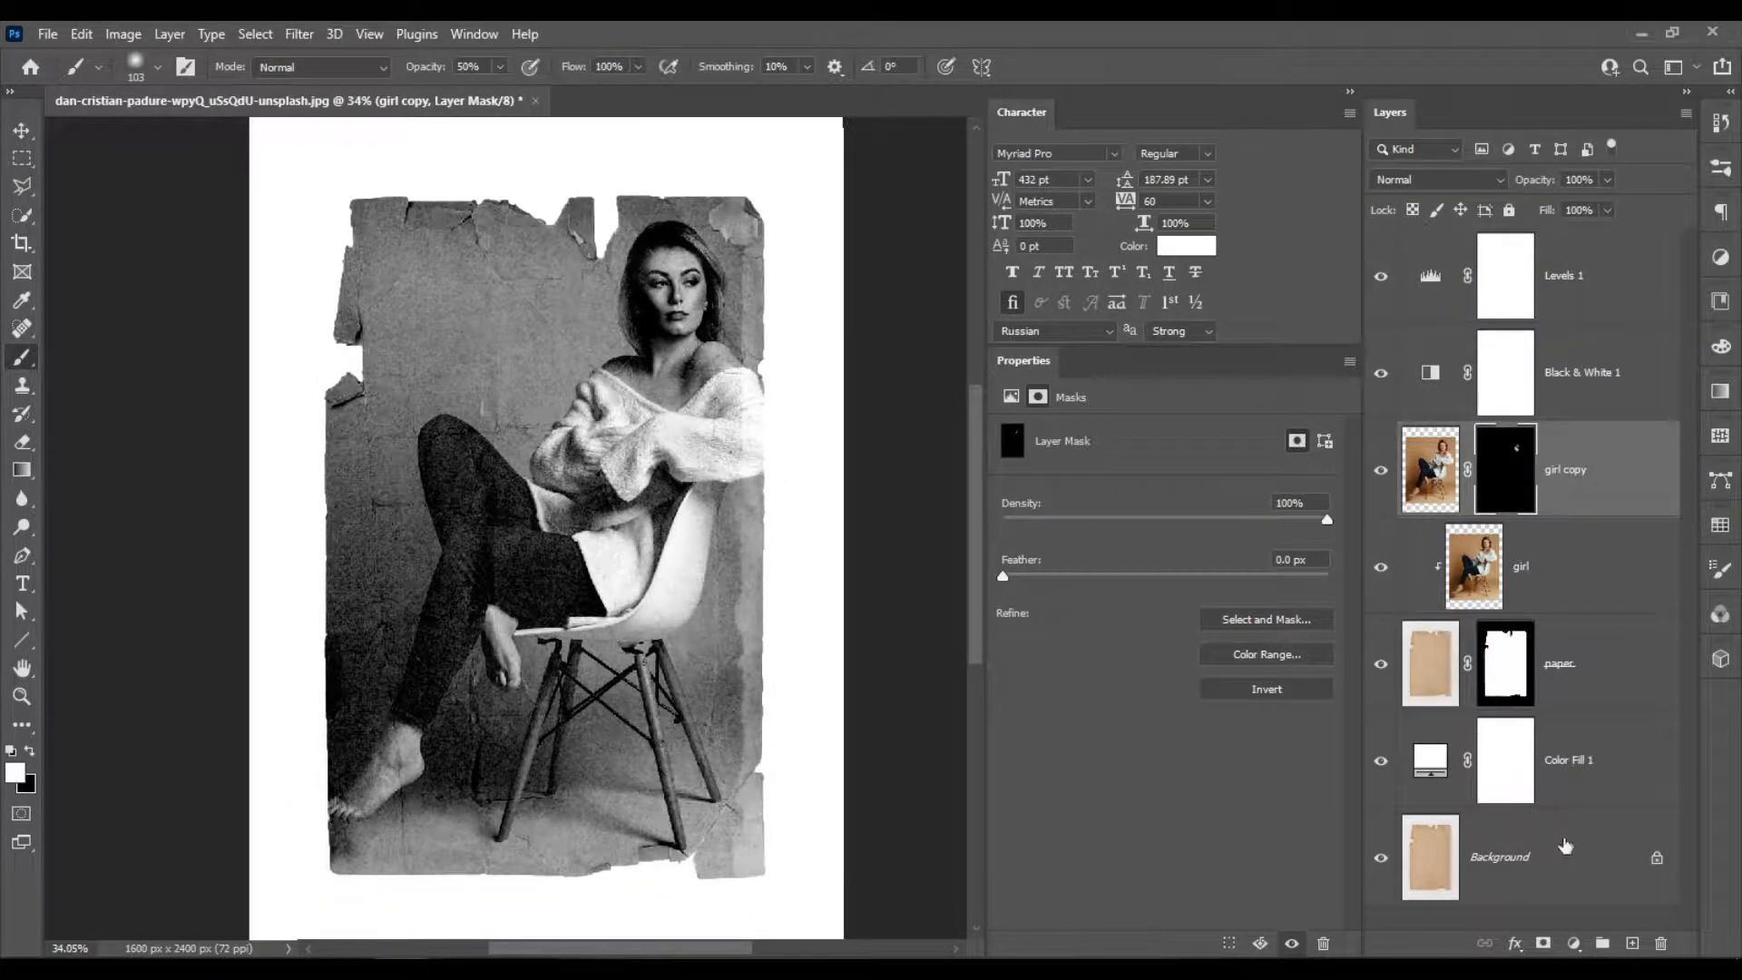
Add a Photo Filter adjustment layer above Levels 1, using the Sepia filter at 100% density.
left_click(1580, 281)
left_click(1575, 943)
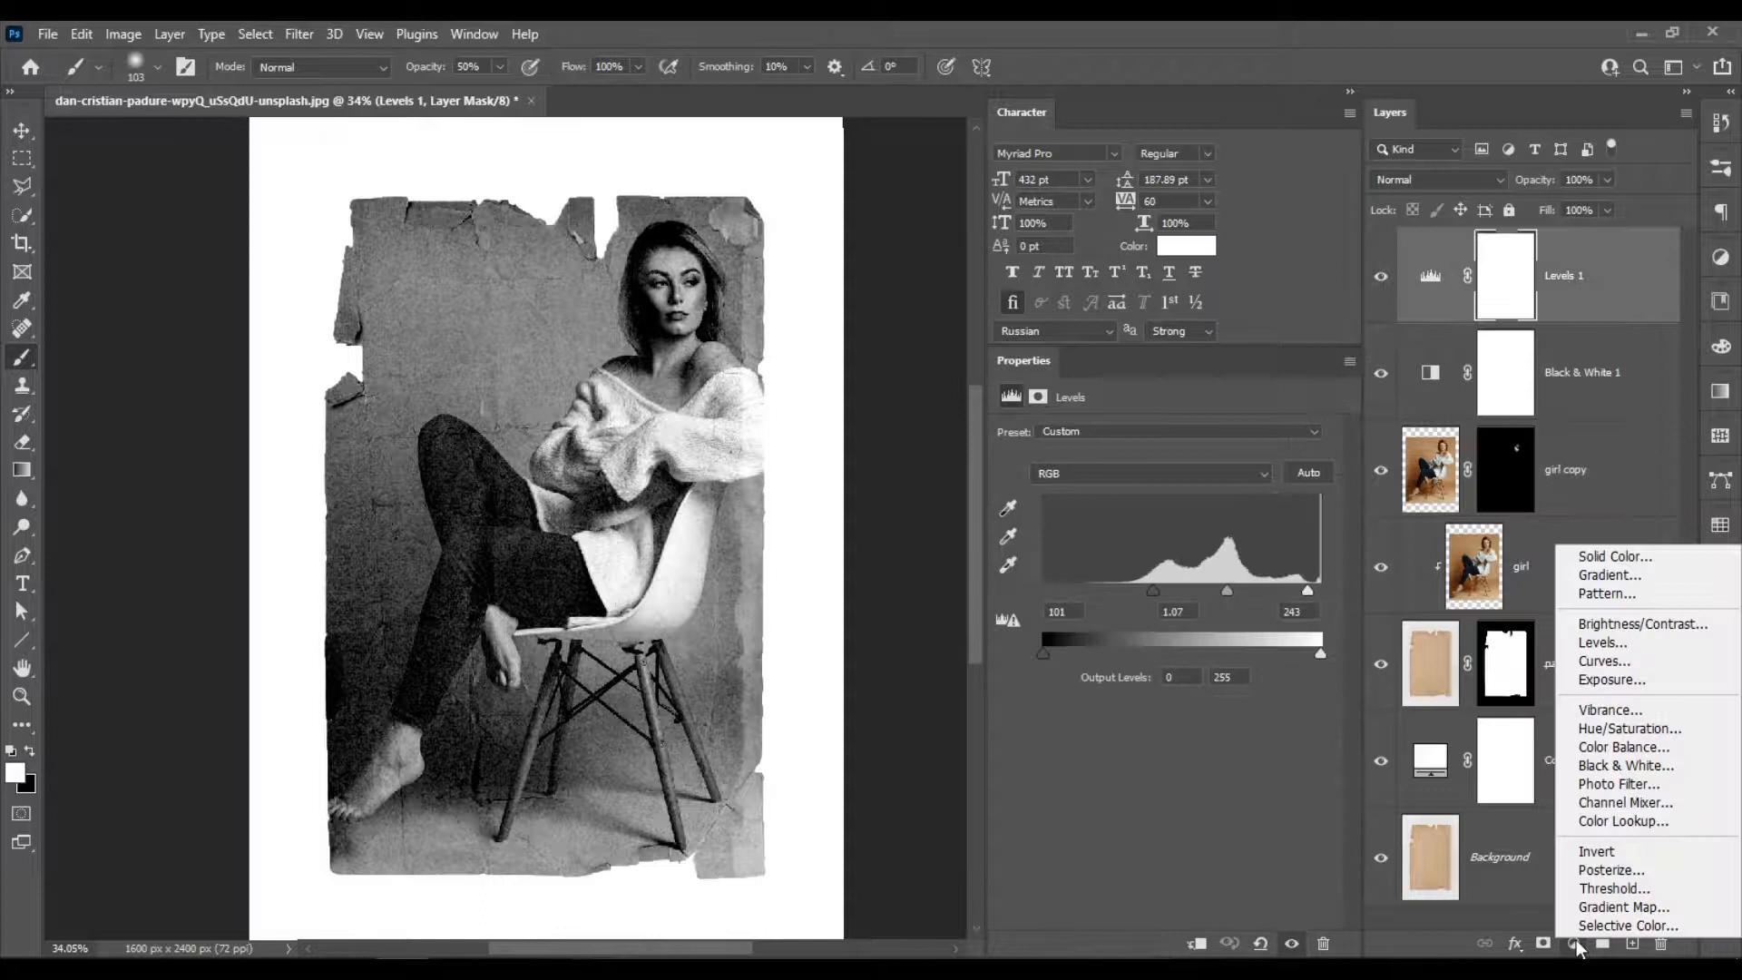
left_click(1659, 790)
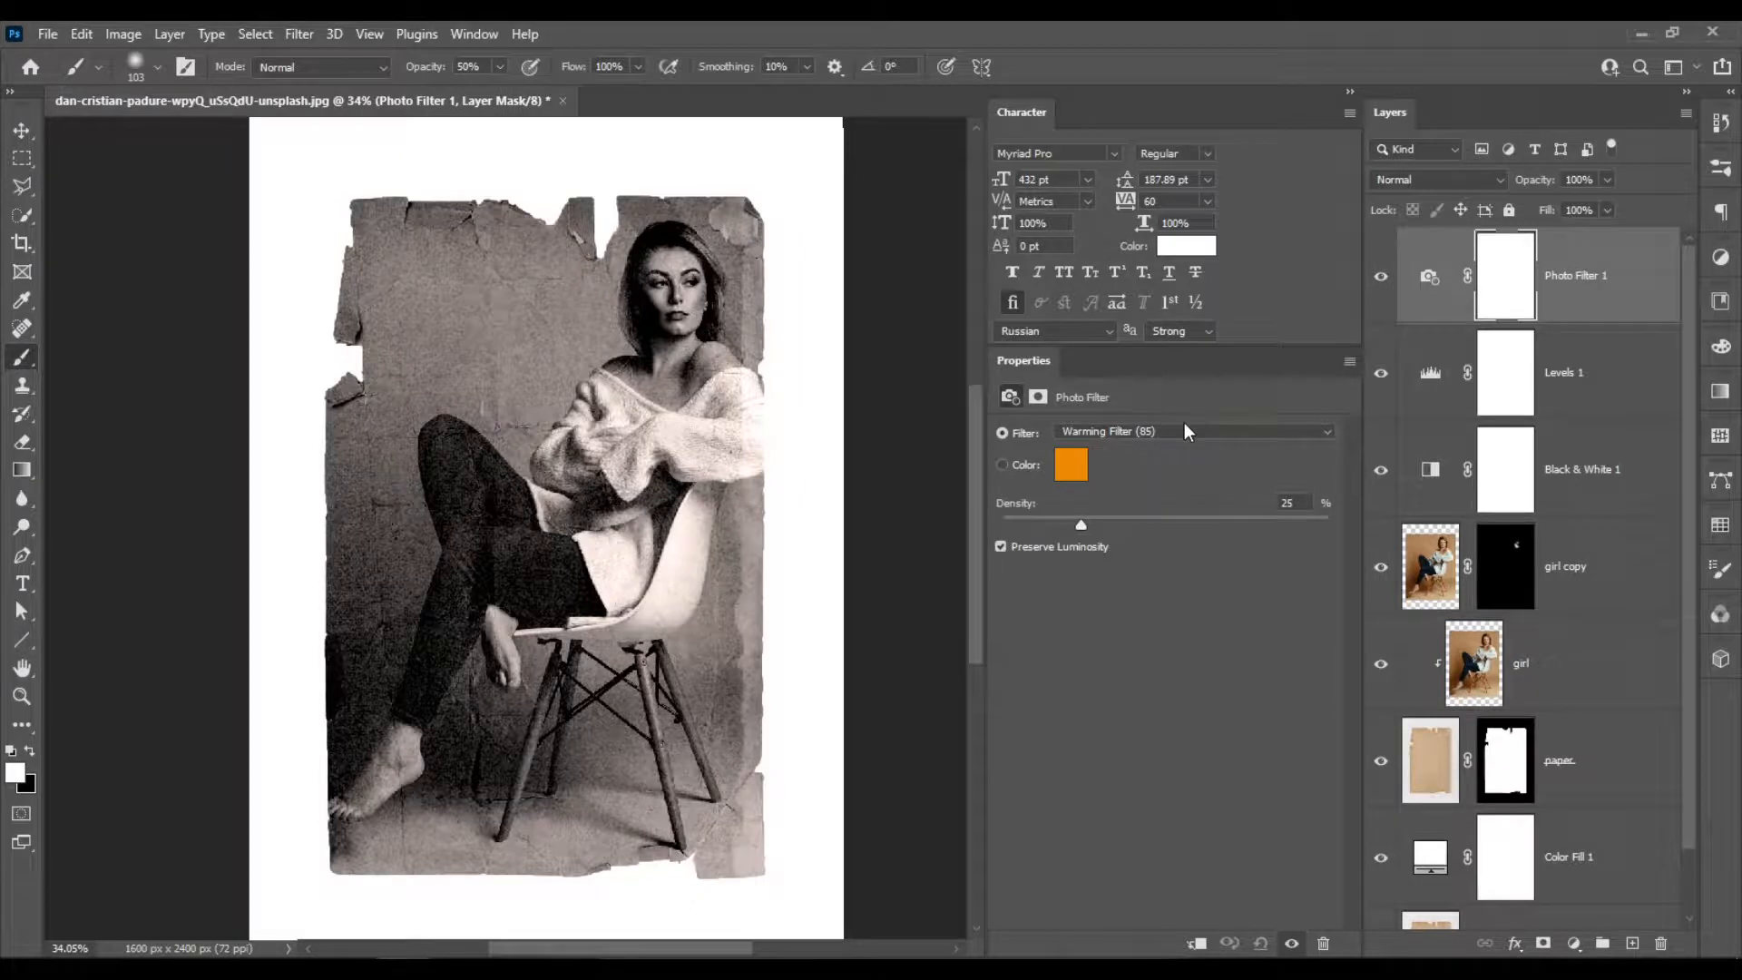
left_click(1184, 426)
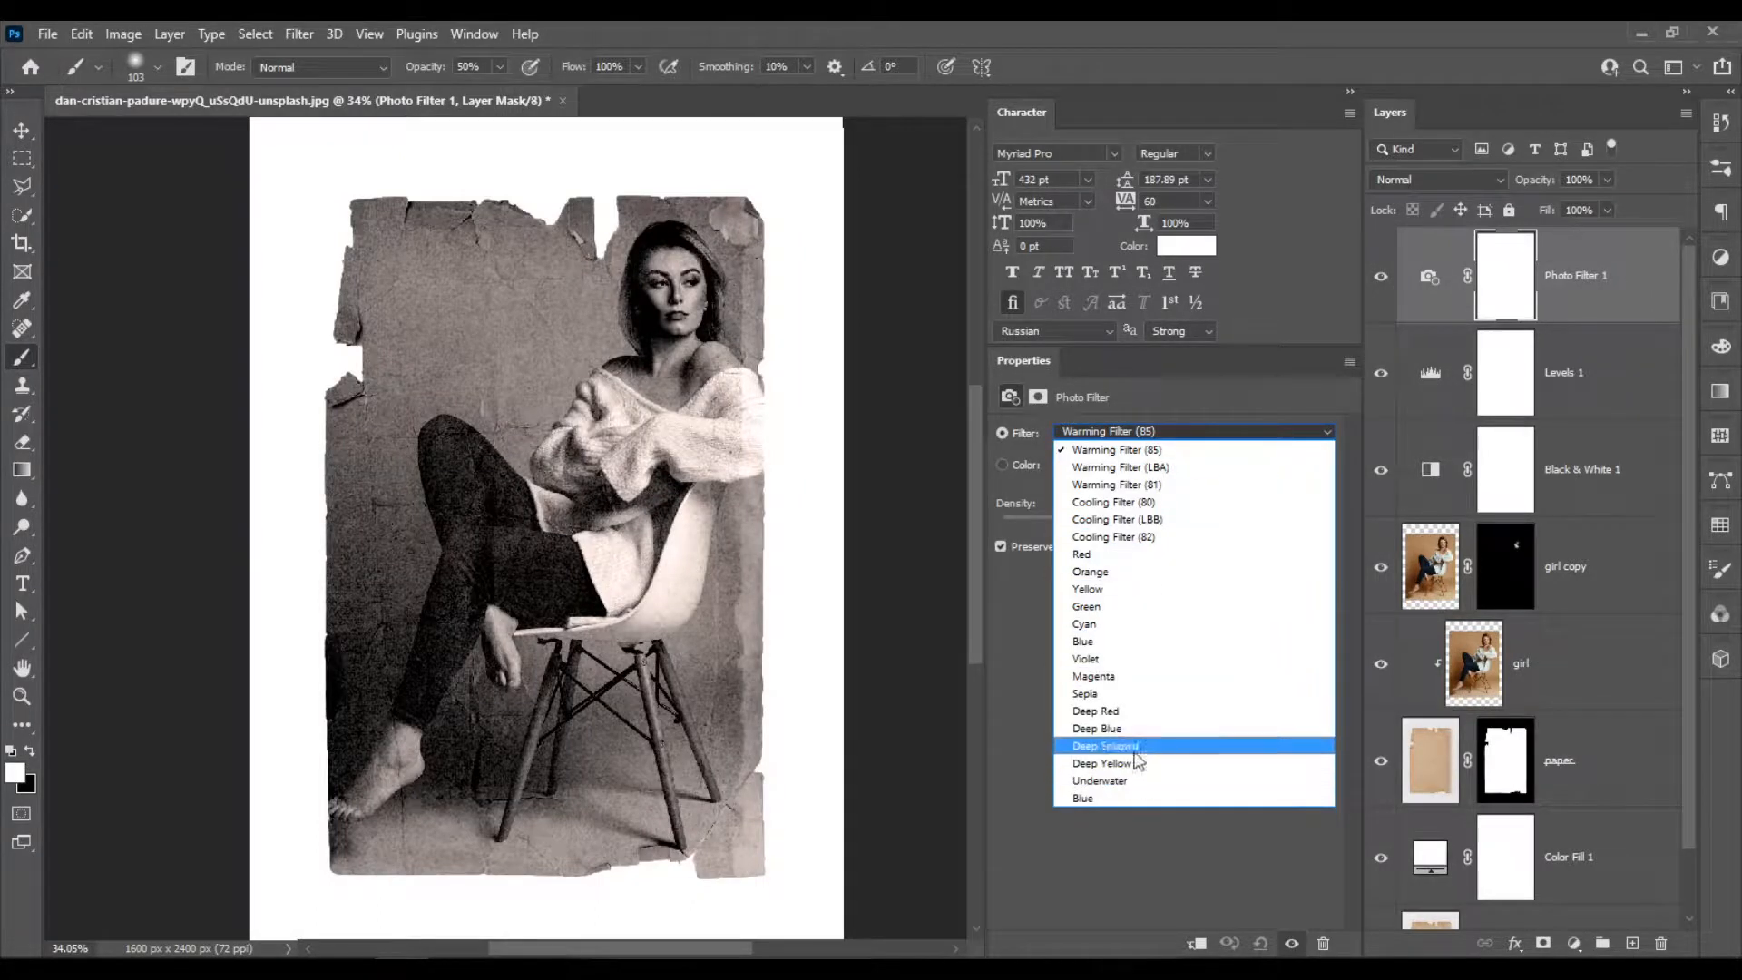
left_click(1136, 695)
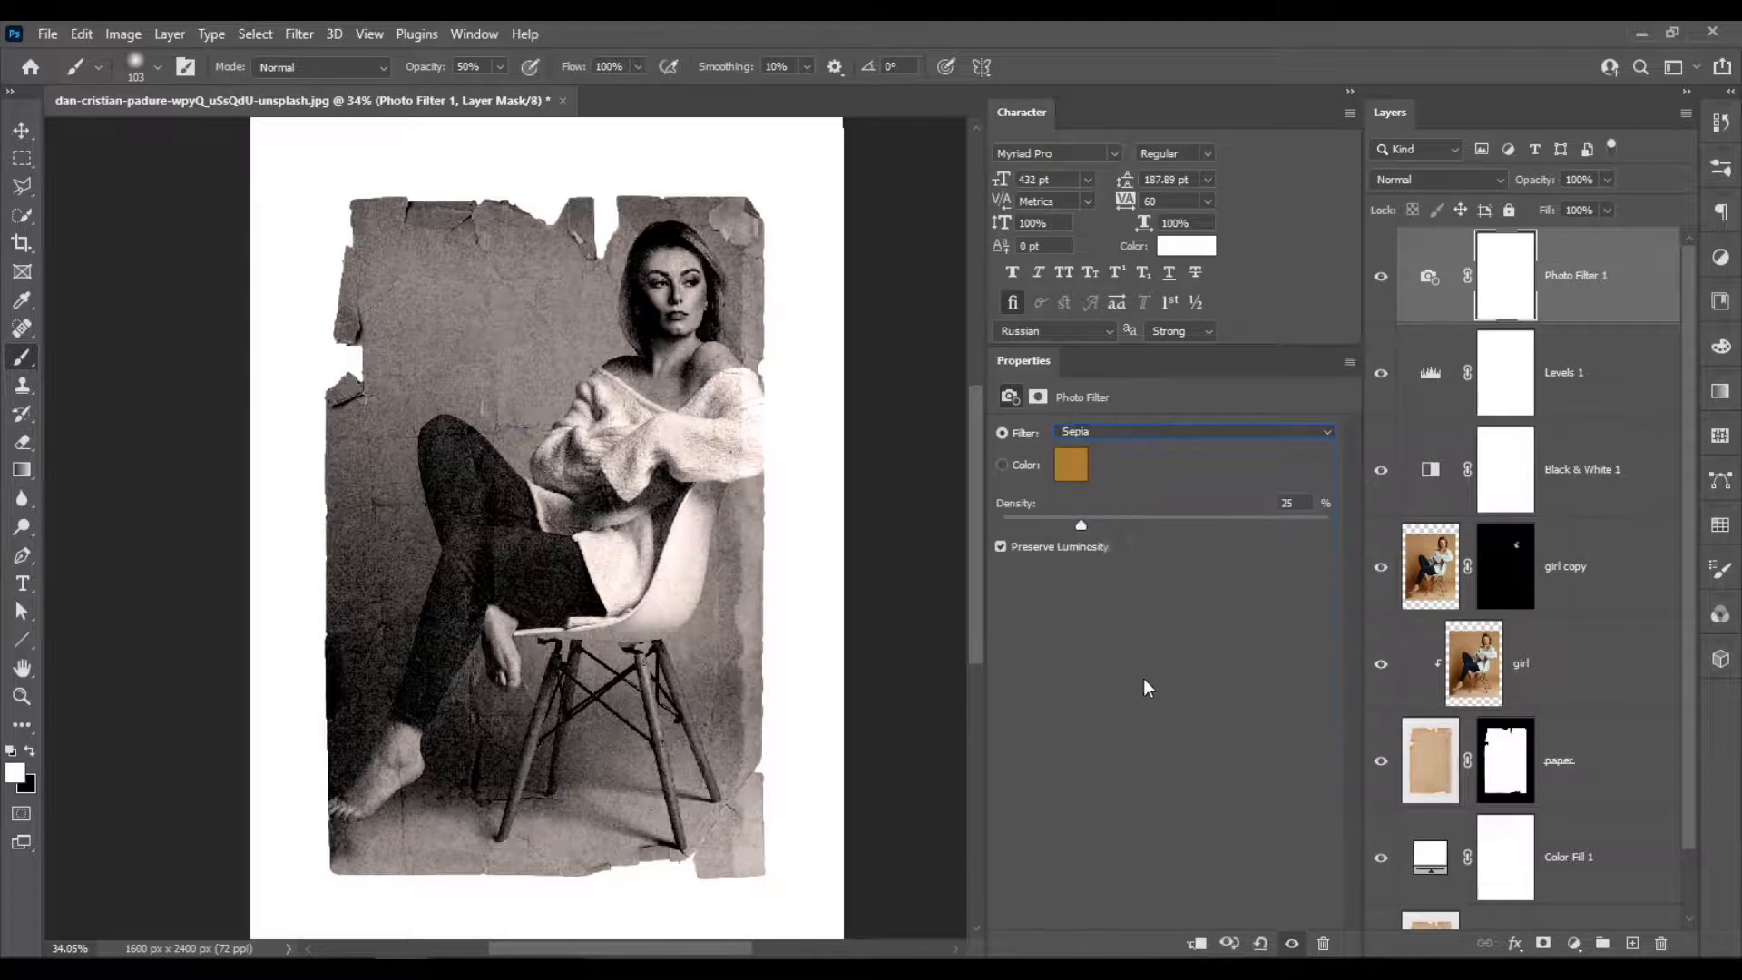
left_click_drag(1125, 526, 1348, 526)
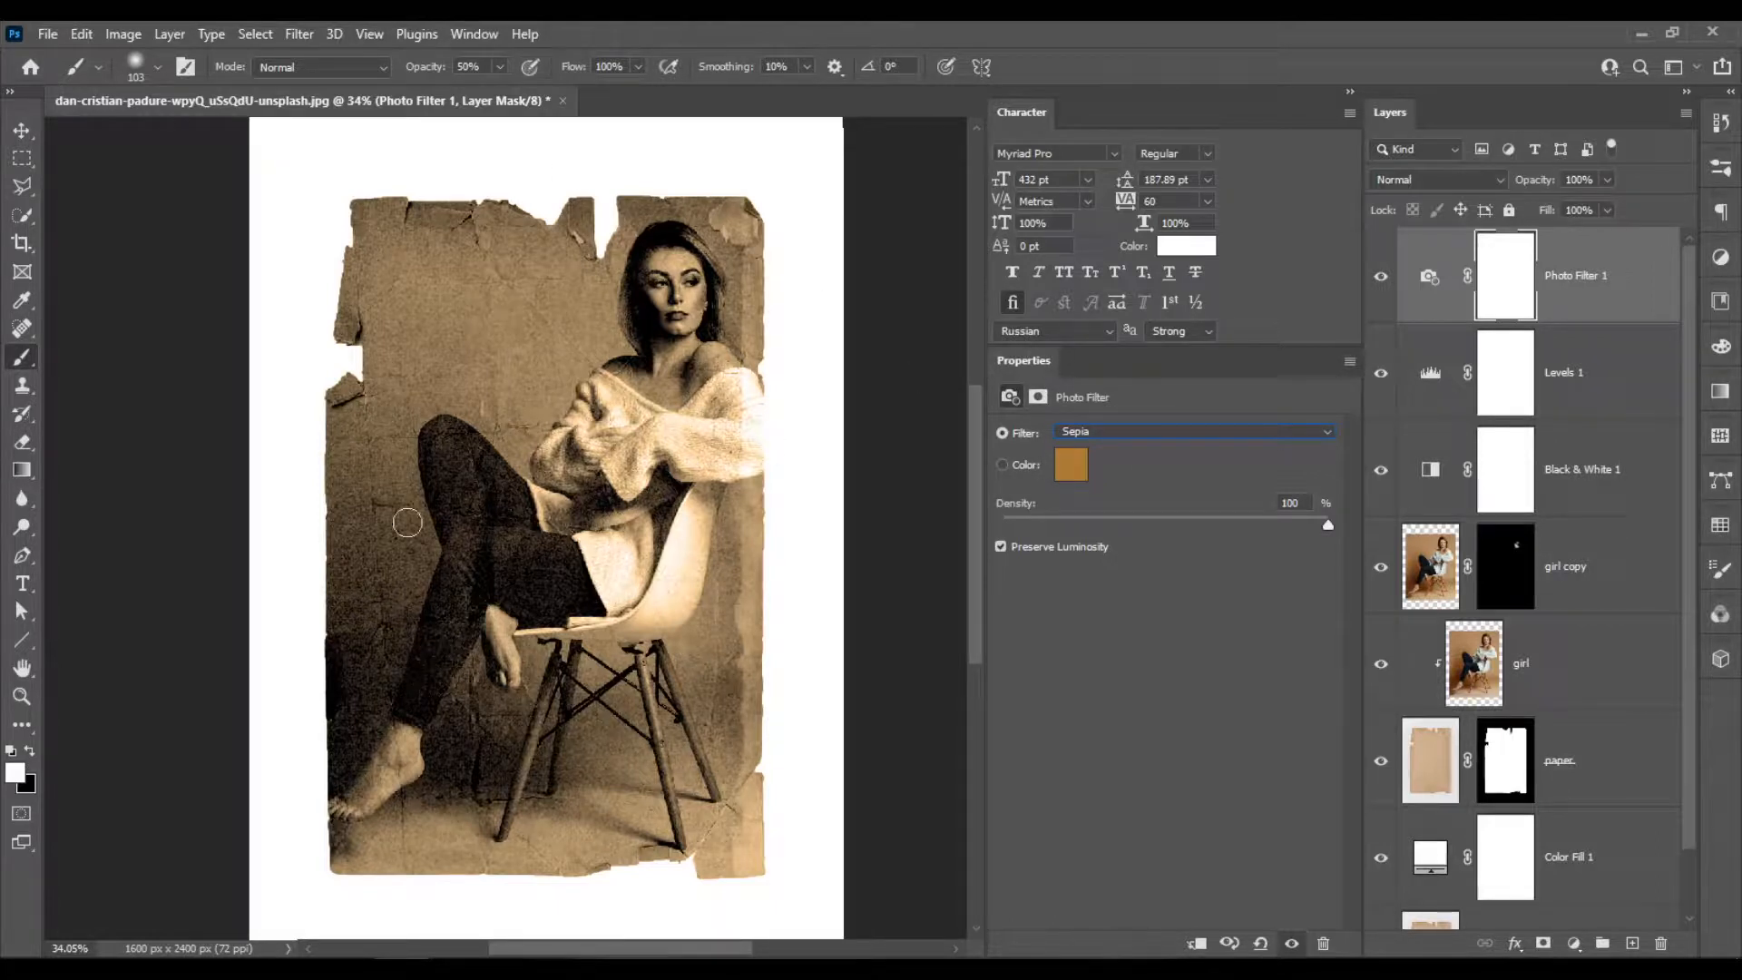
left_click(1076, 466)
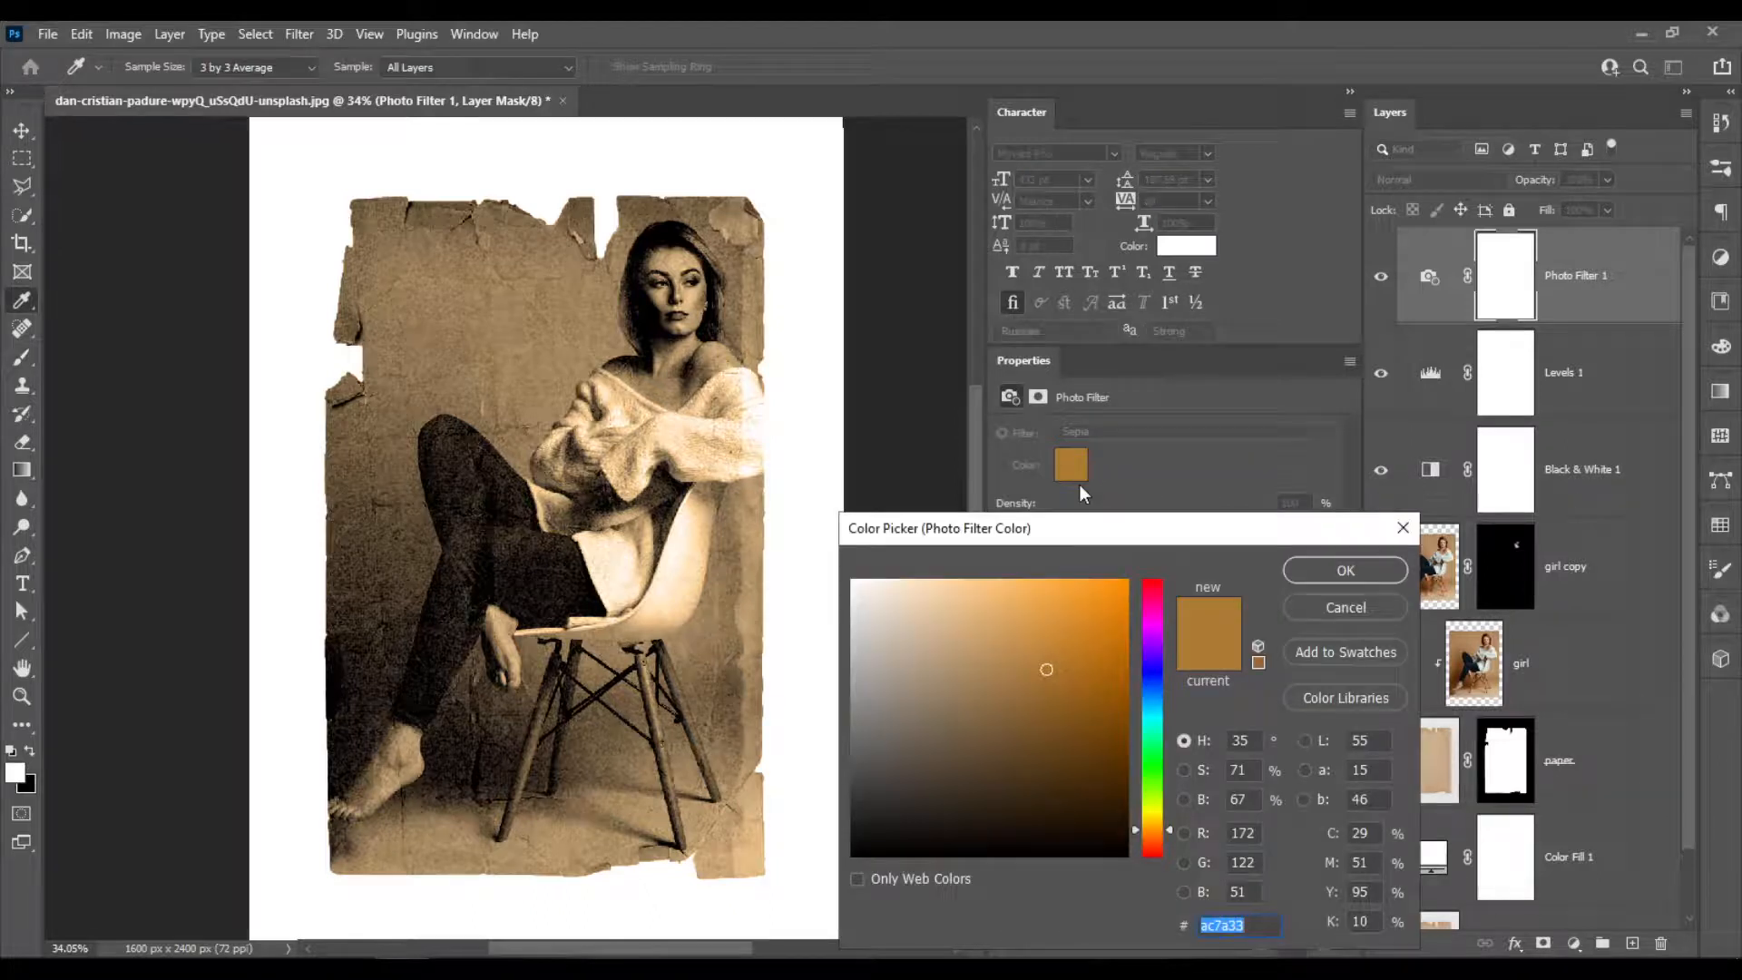
left_click_drag(1171, 831, 1178, 820)
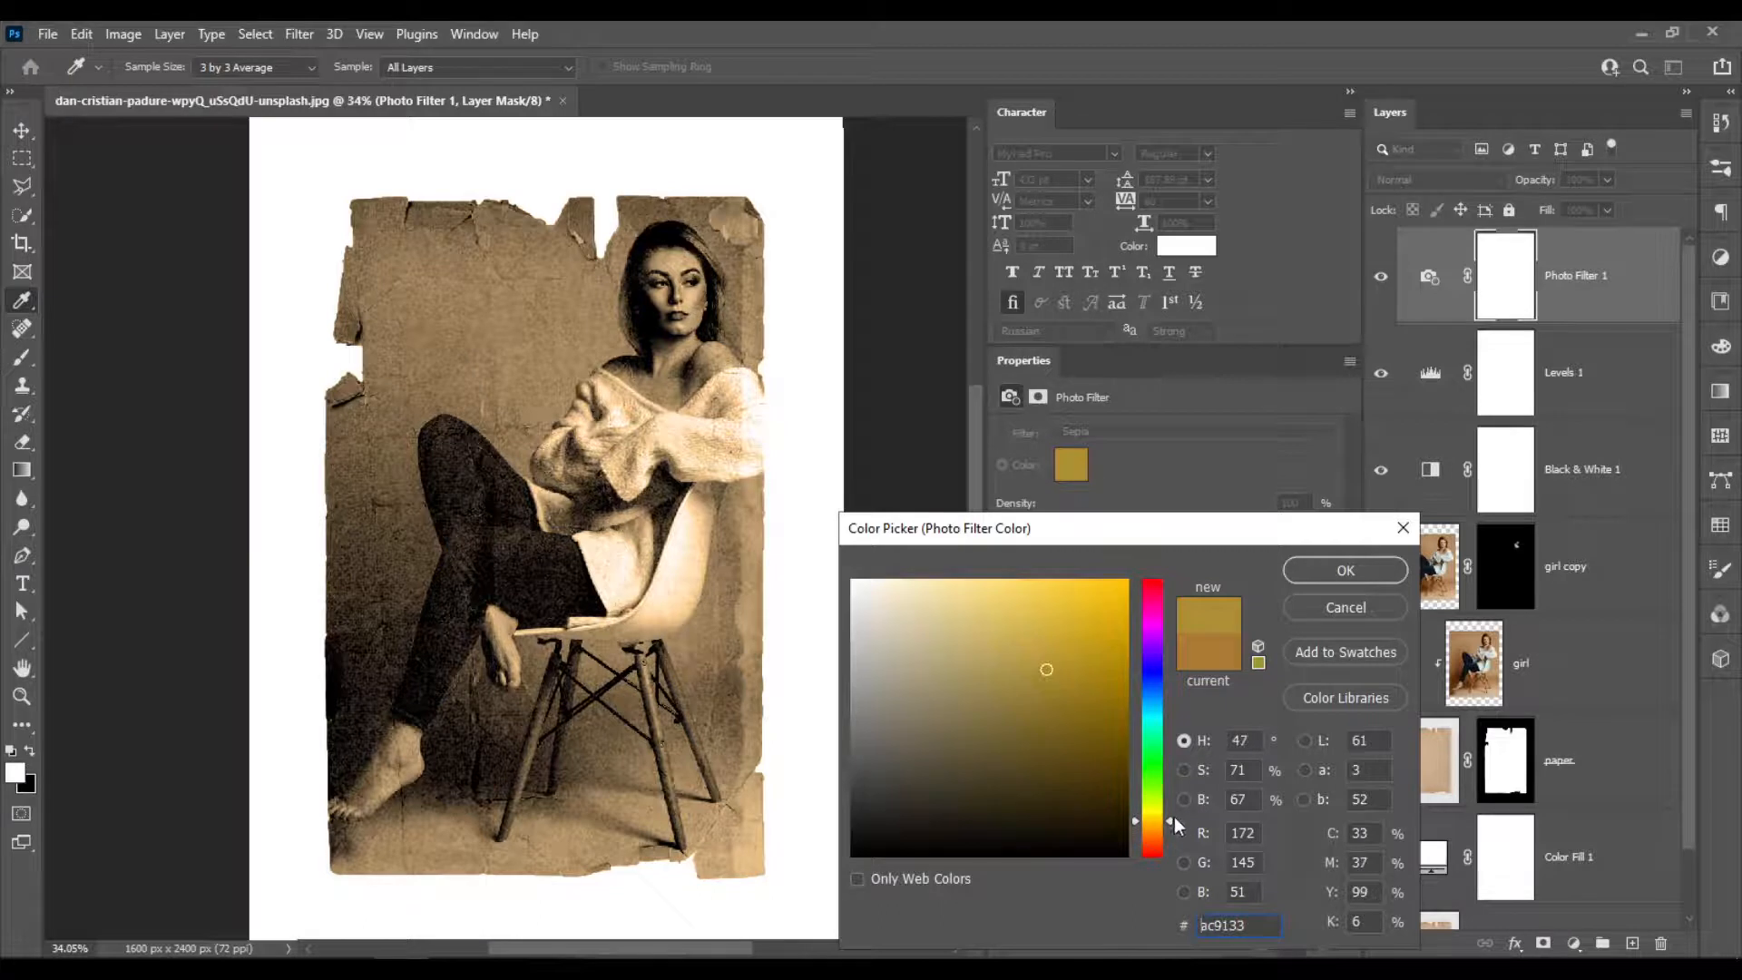
left_click_drag(1047, 668, 1123, 641)
left_click(1101, 657)
left_click(1100, 673)
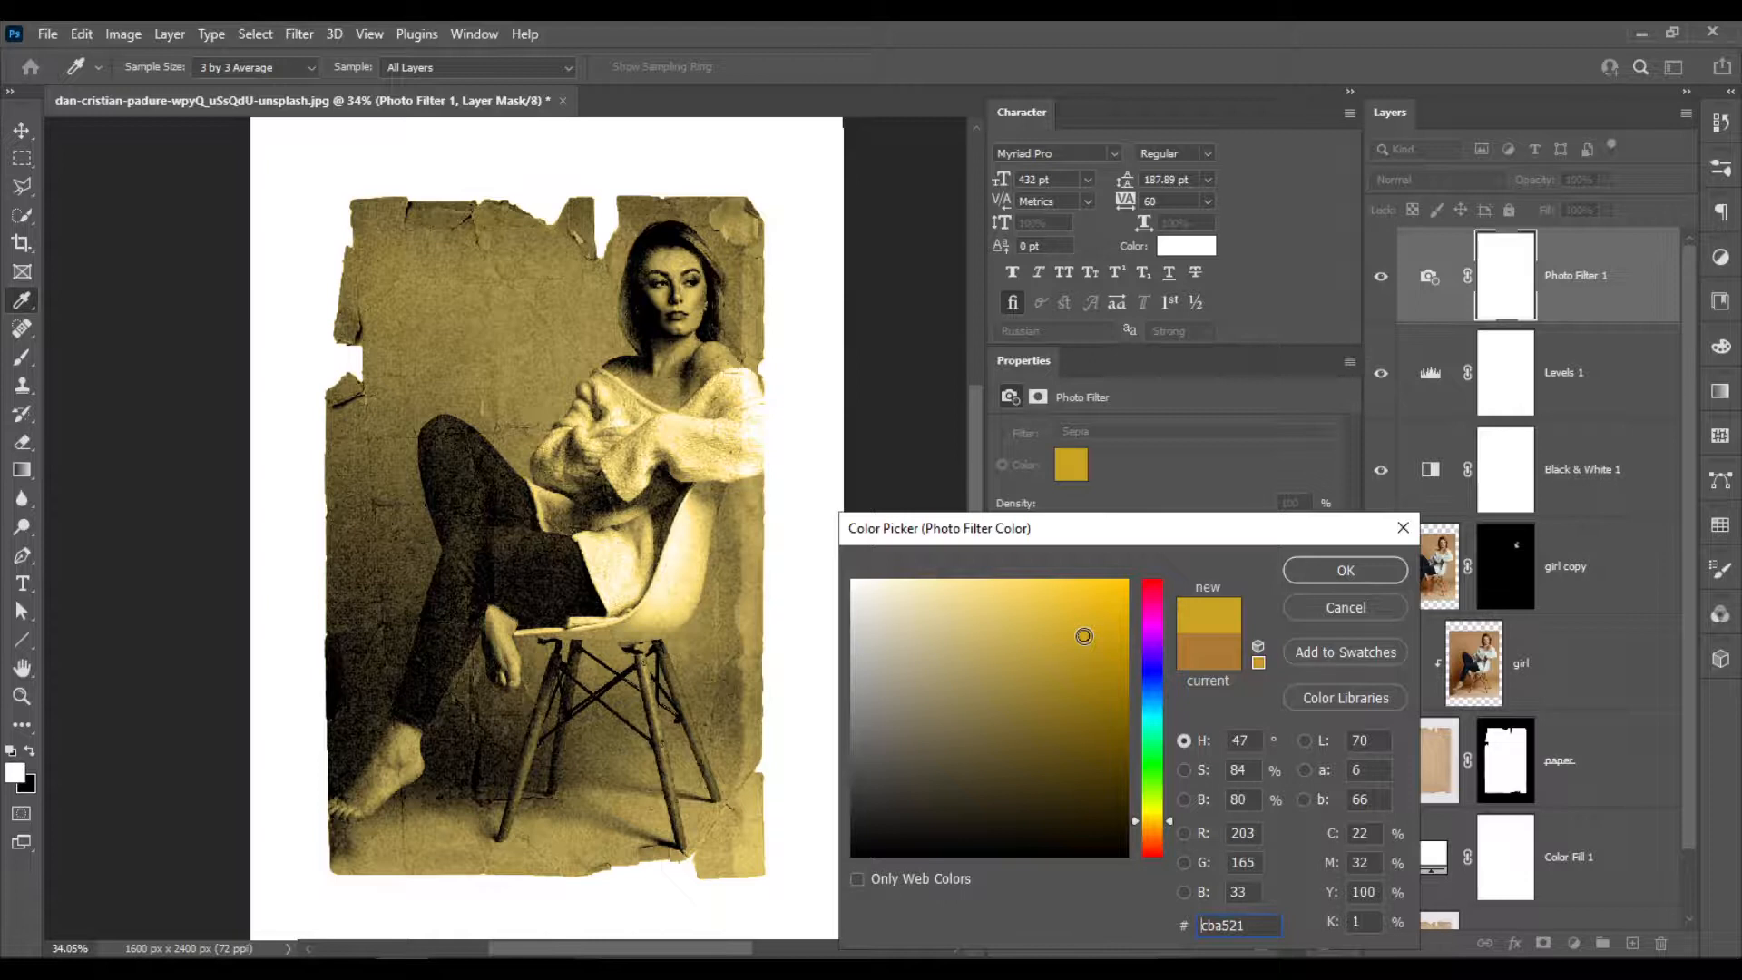
left_click(1108, 655)
left_click(1109, 655)
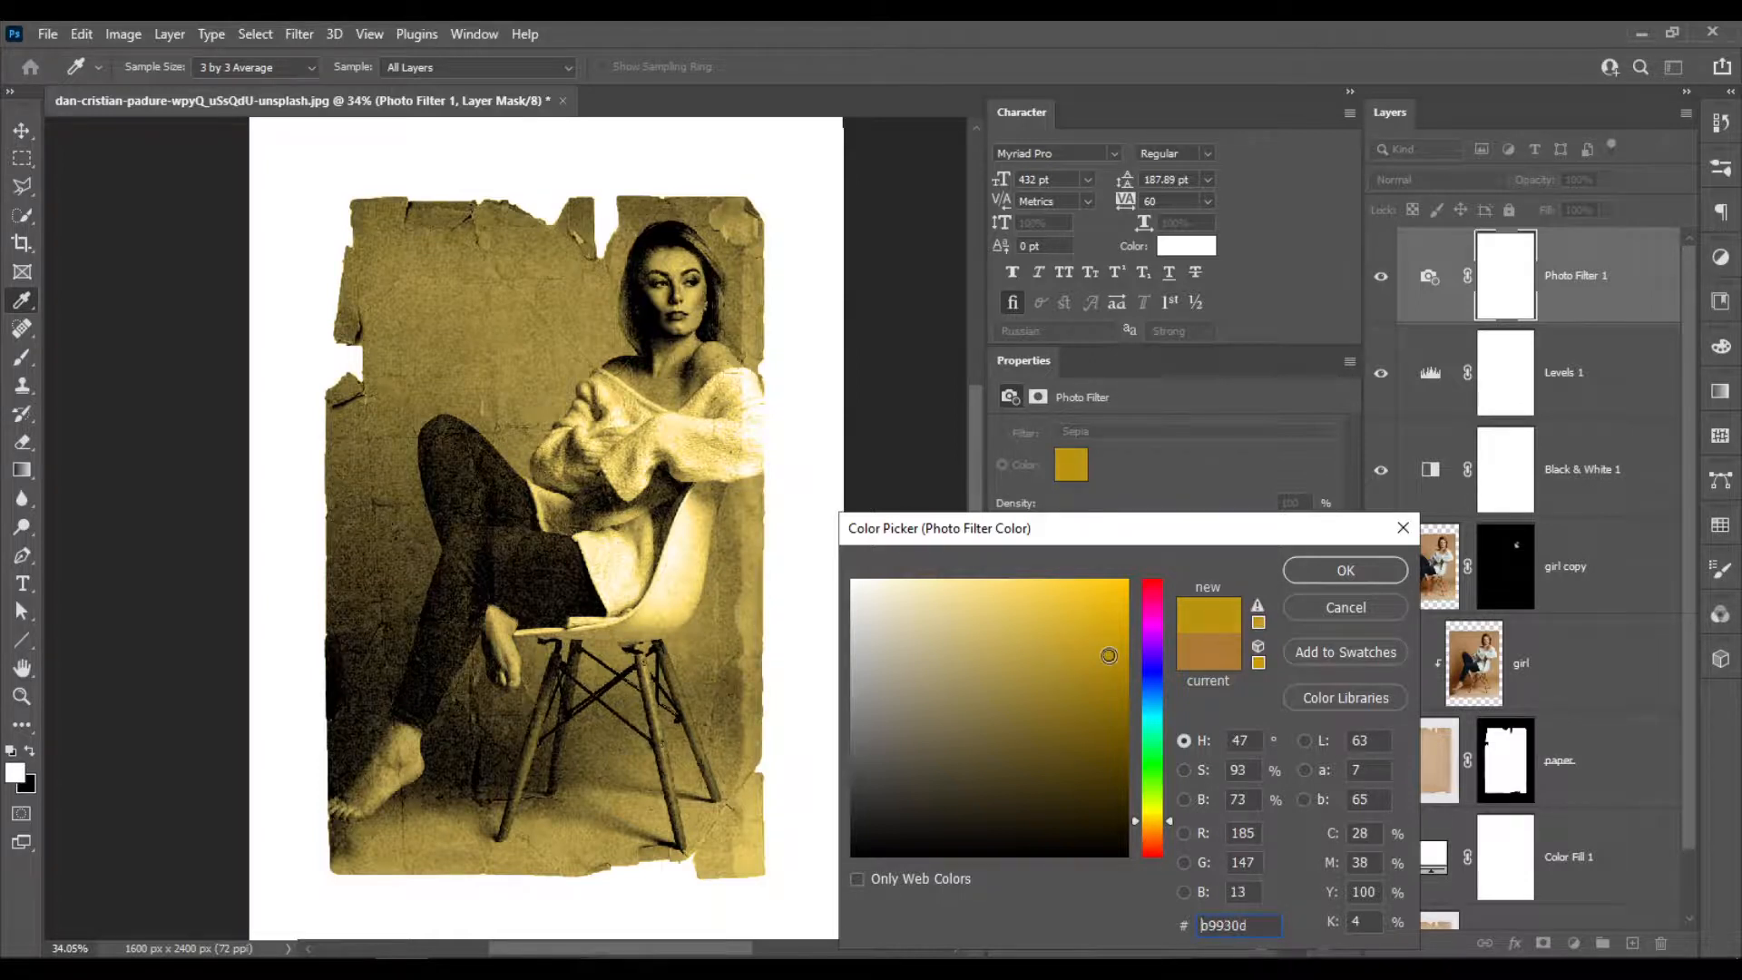
left_click(1095, 660)
left_click(1346, 570)
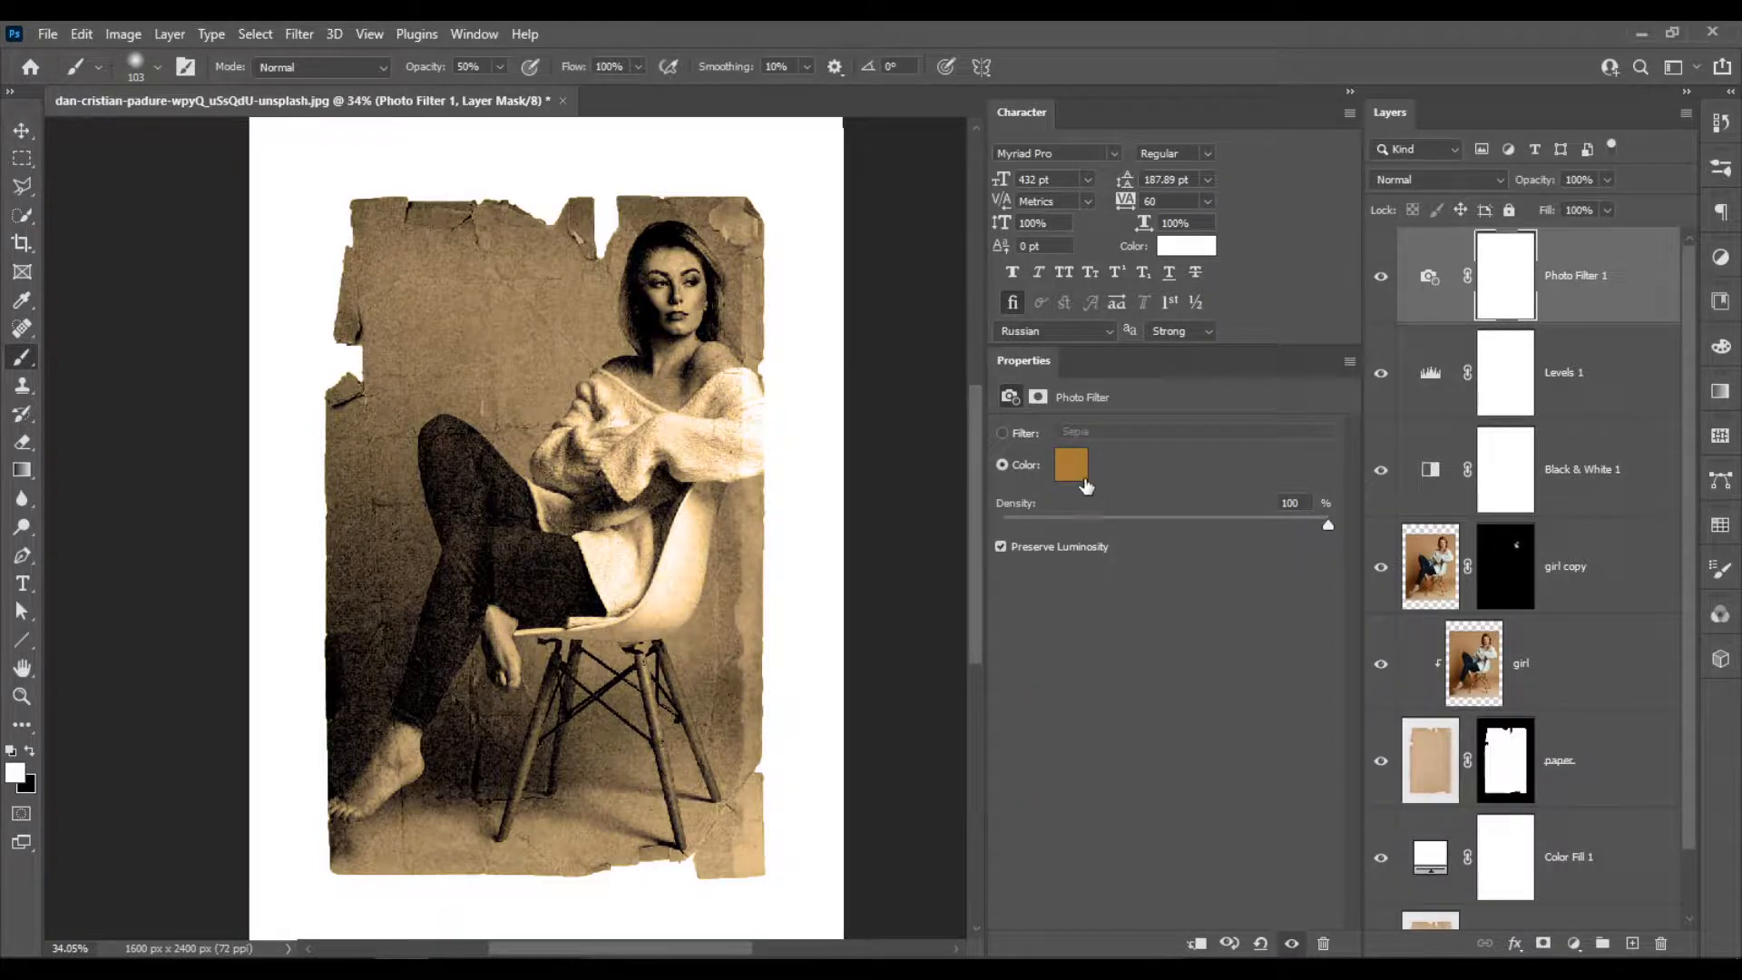
left_click(1494, 181)
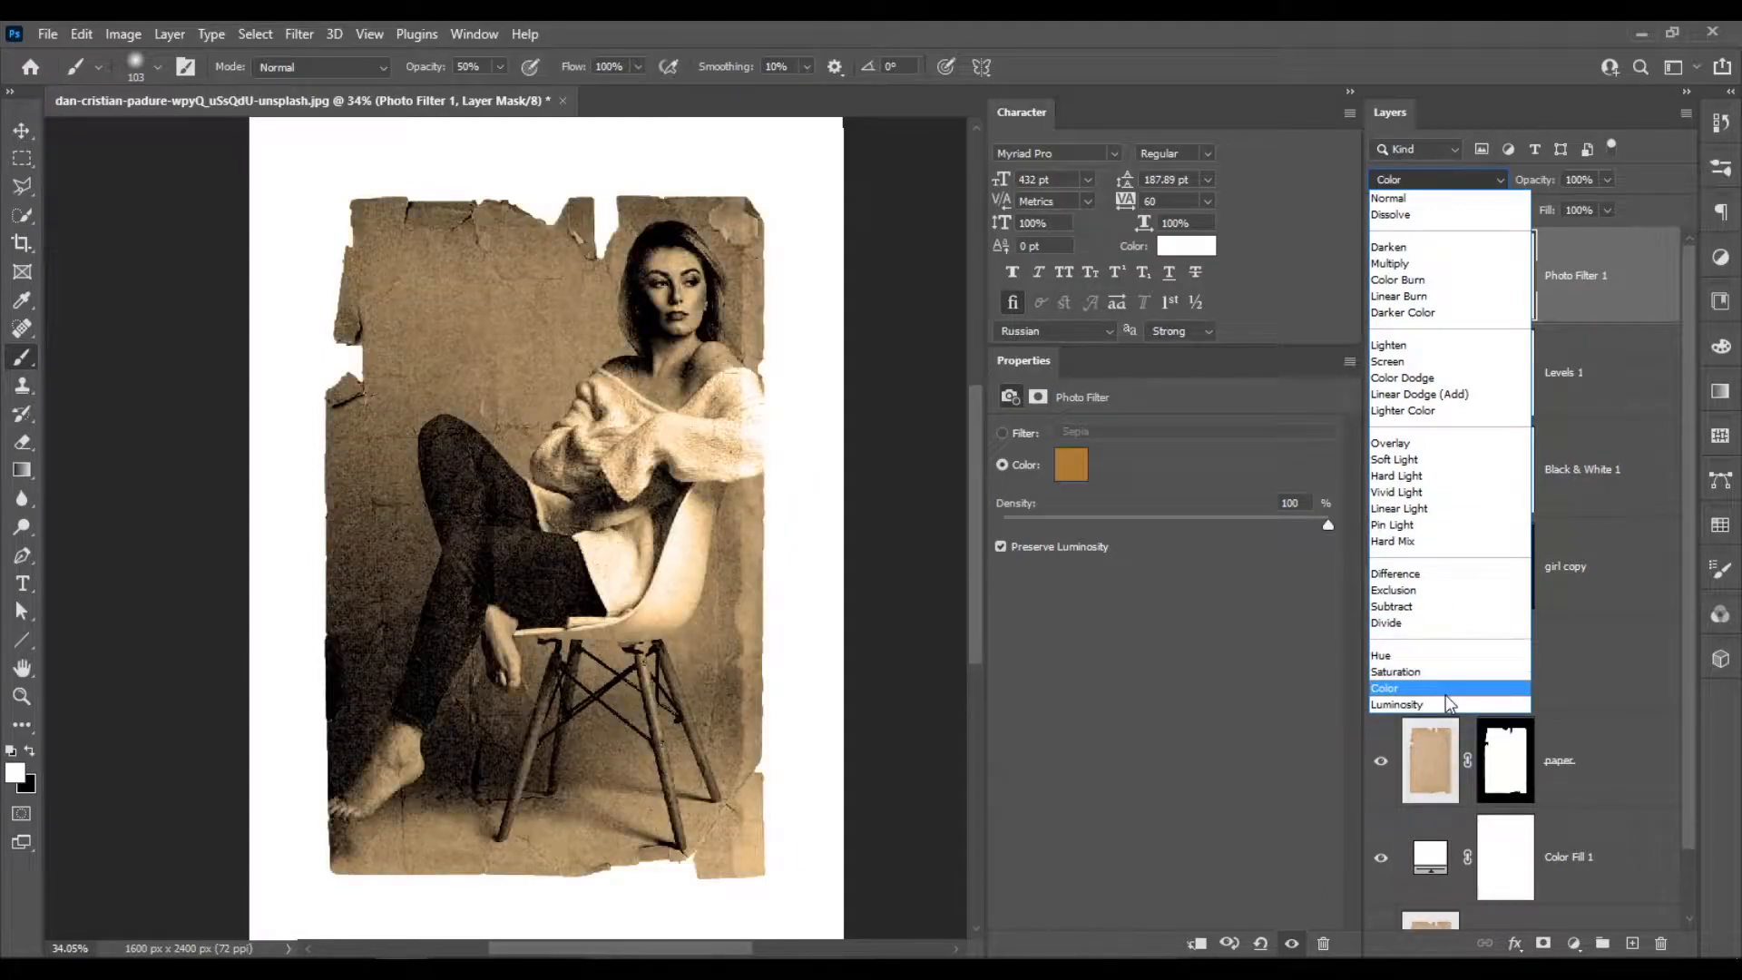
left_click(1272, 629)
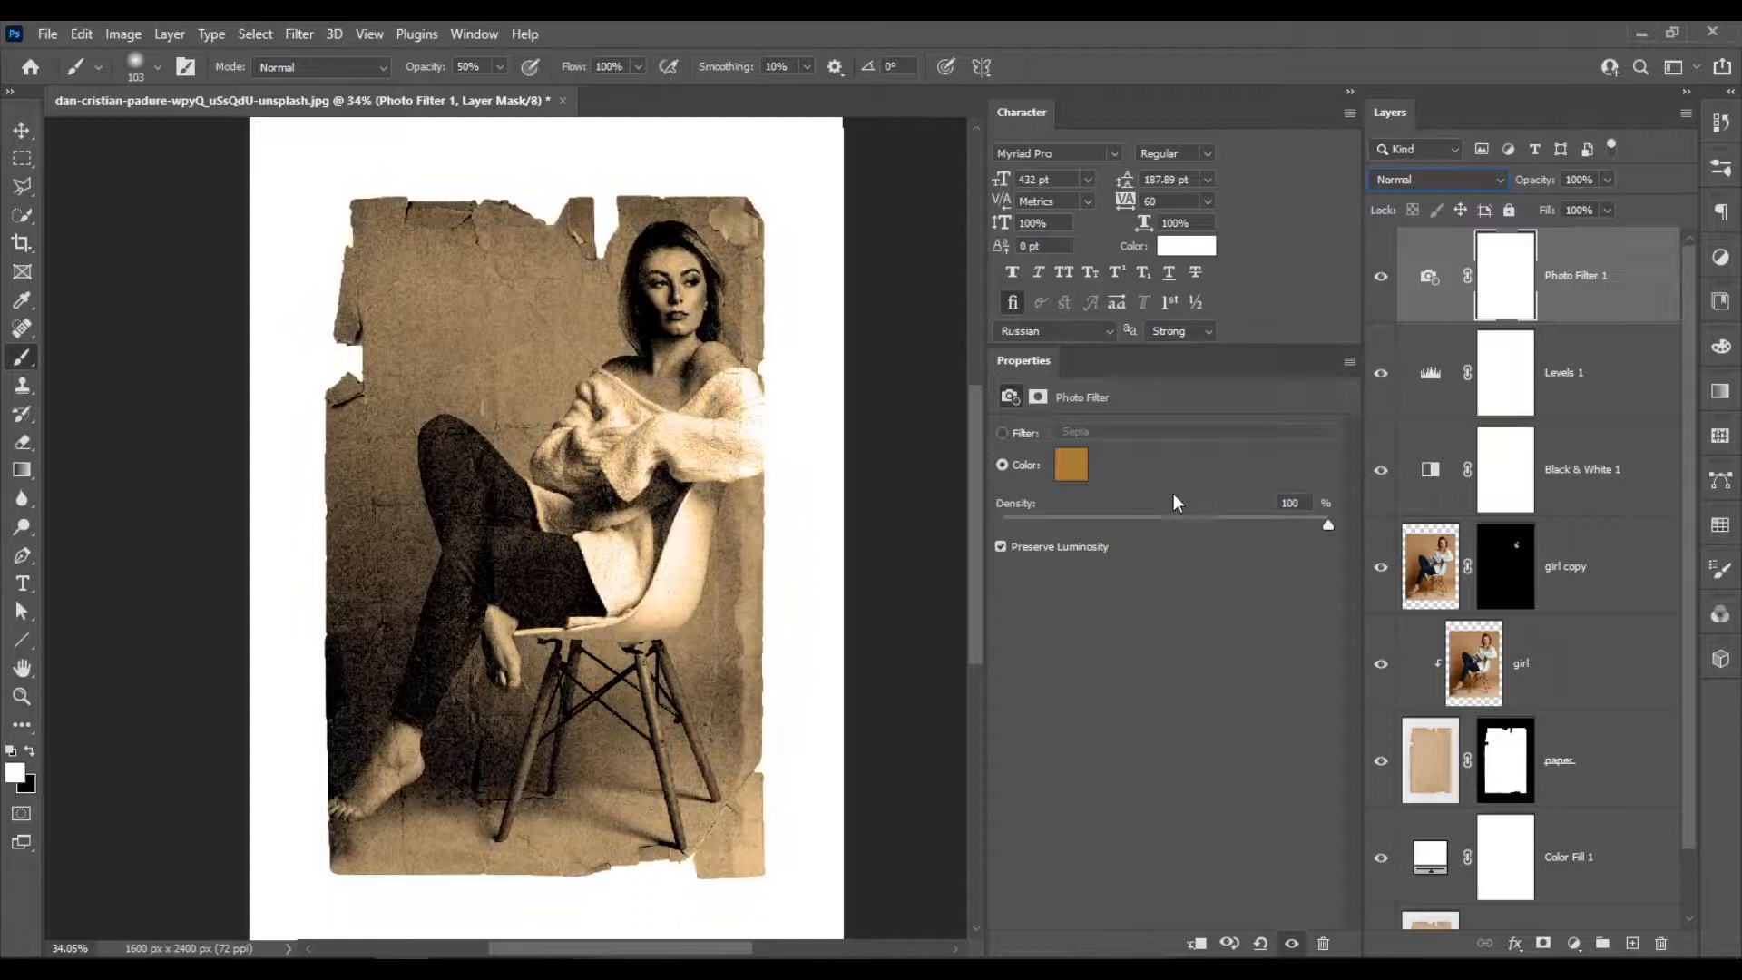
left_click(1073, 468)
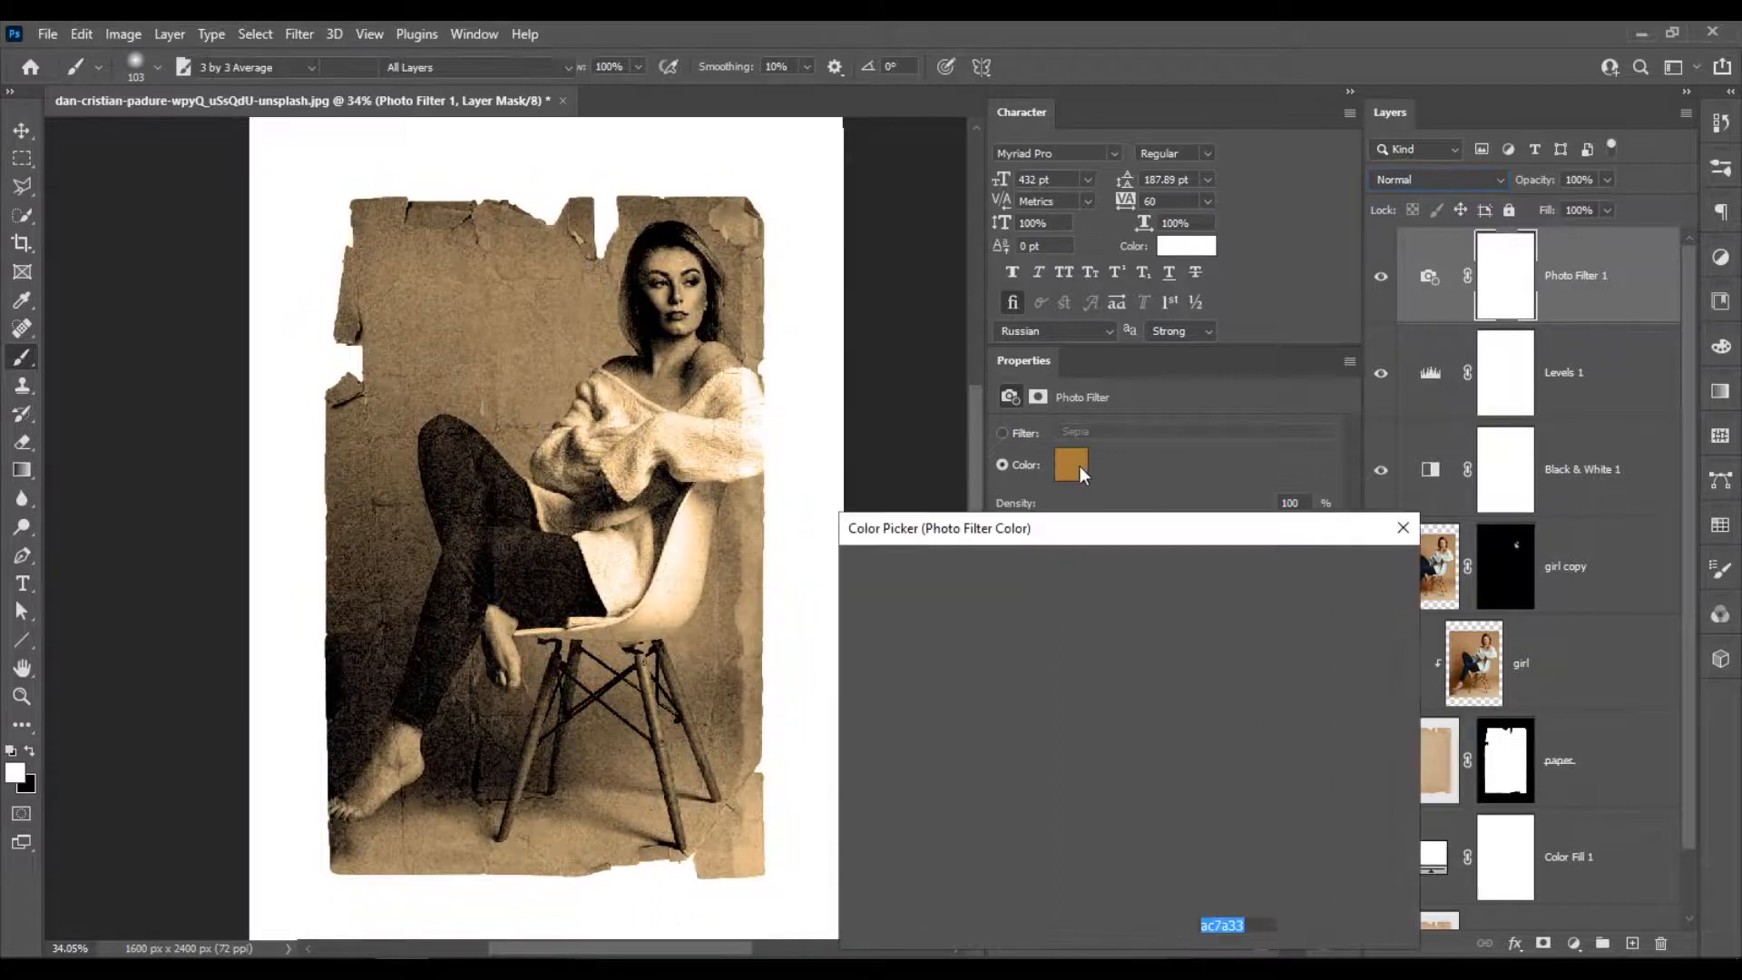
left_click_drag(1082, 620, 1140, 586)
left_click(1102, 604)
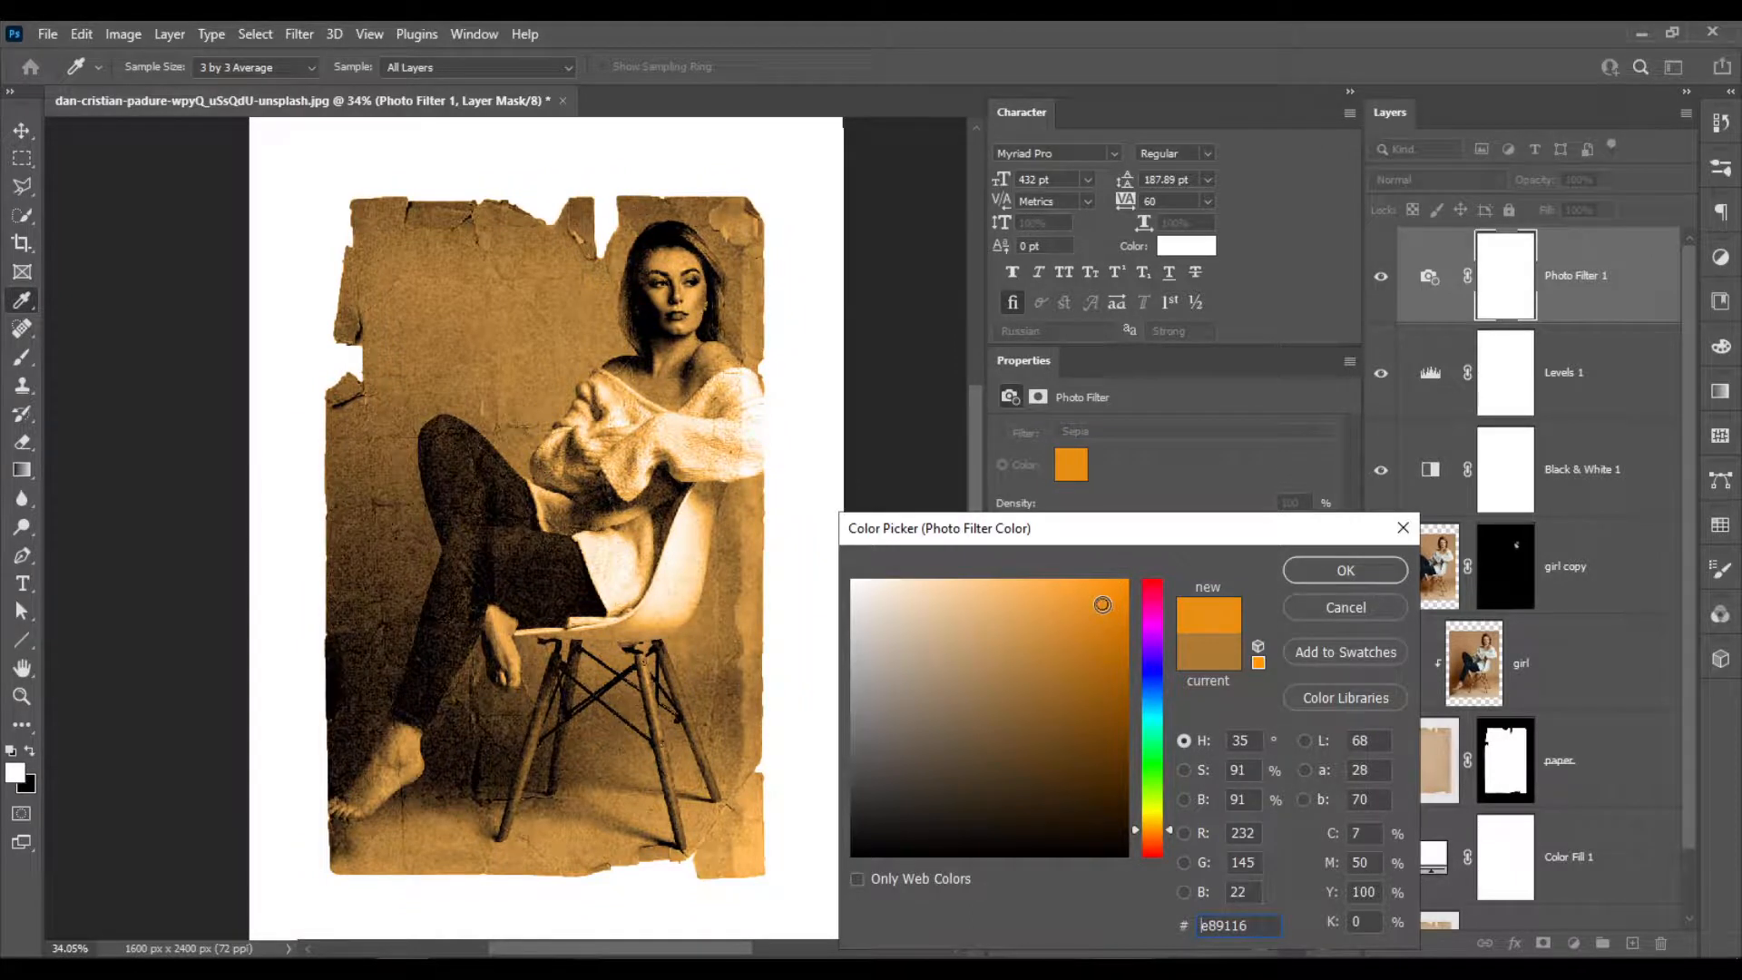
left_click(1087, 623)
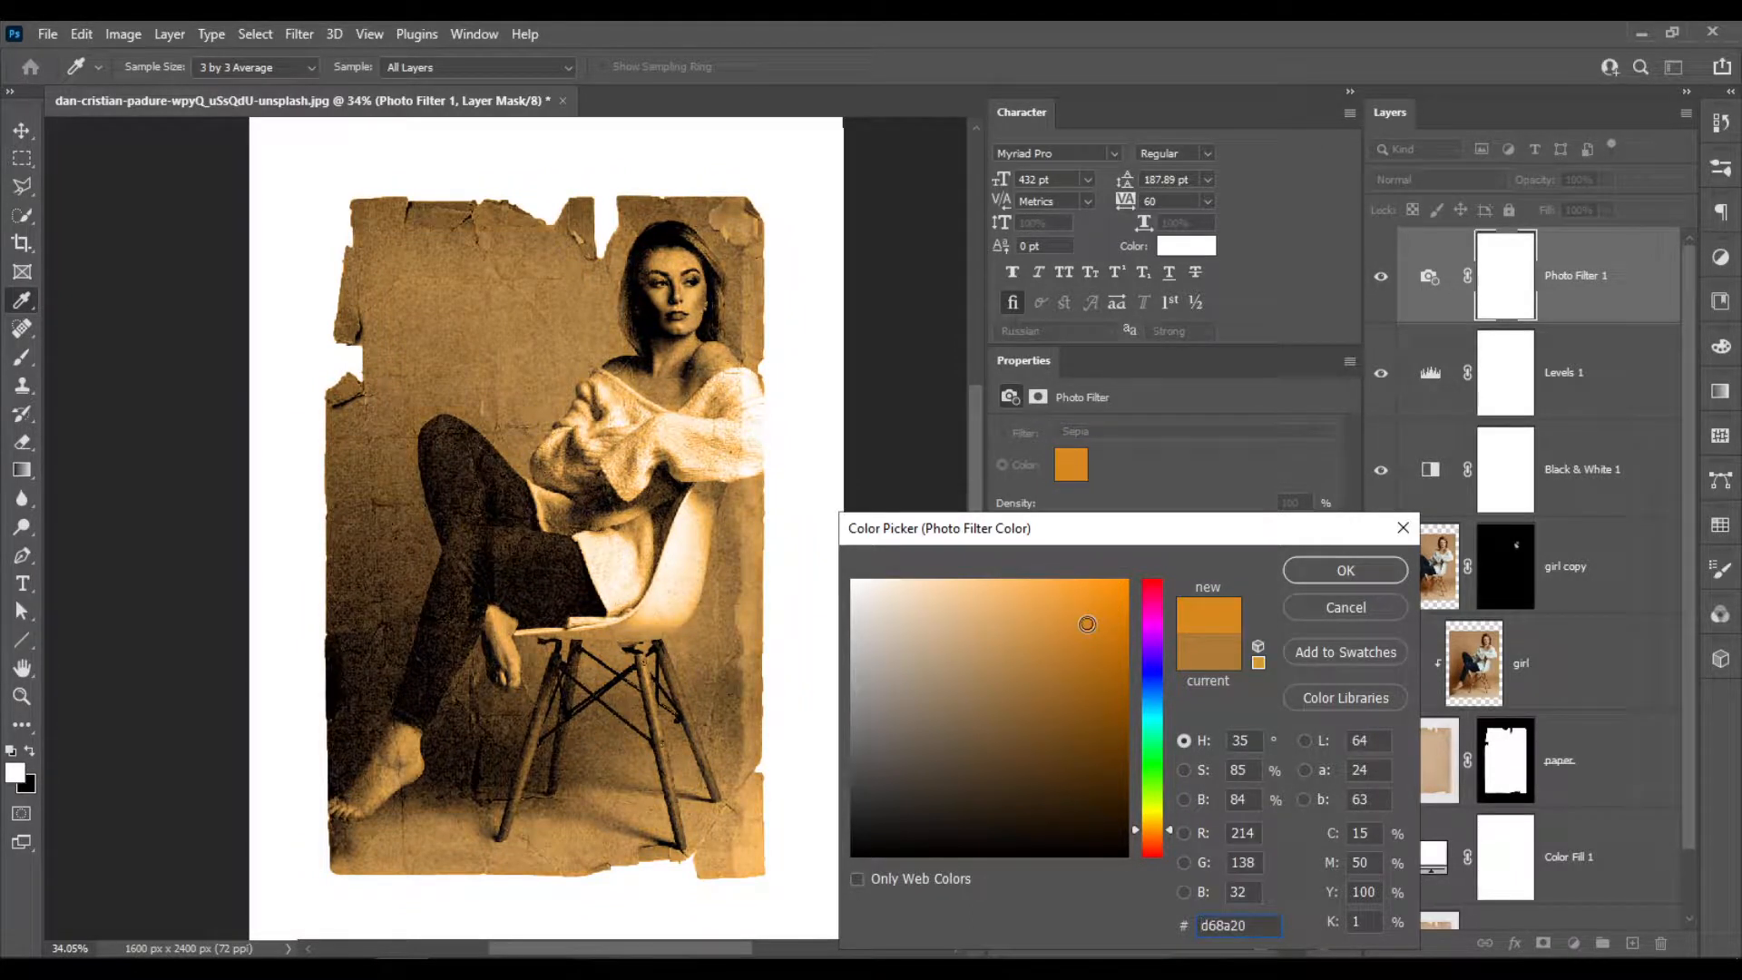
left_click(1103, 610)
key("Escape")
Set the Photo Filter color to the saturated orange ac6500 by raising its saturation to 100%.
left_click(1071, 464)
left_click(1183, 770)
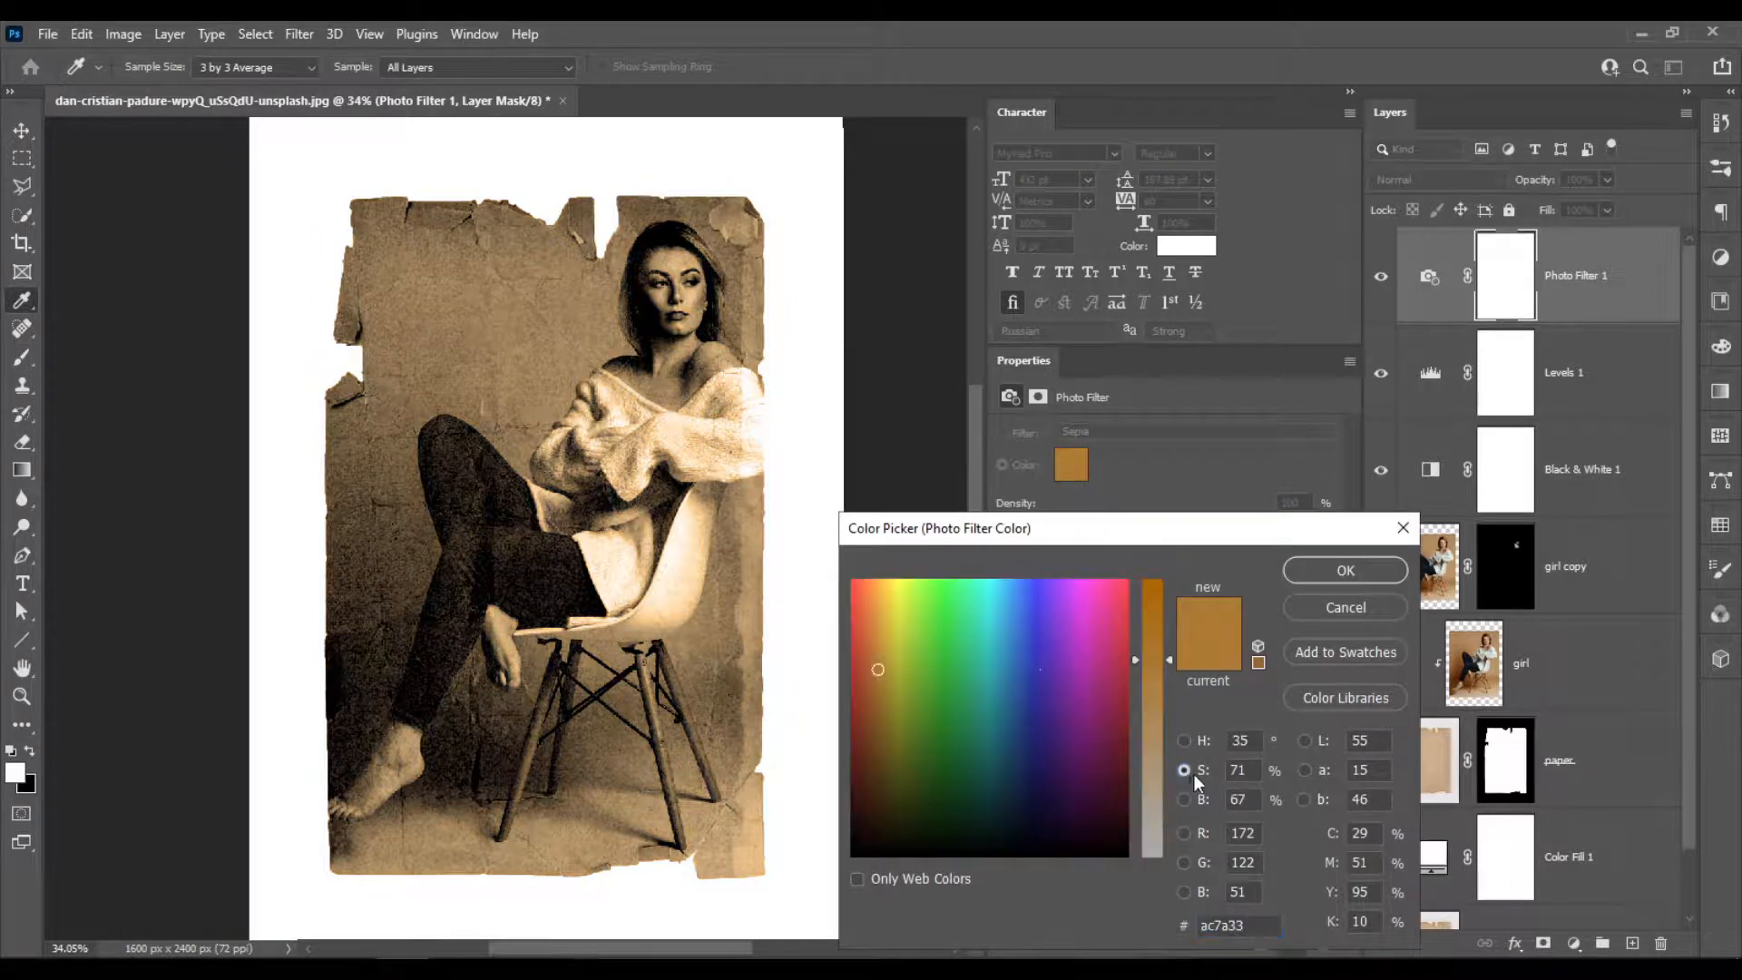
left_click_drag(1152, 660, 1156, 569)
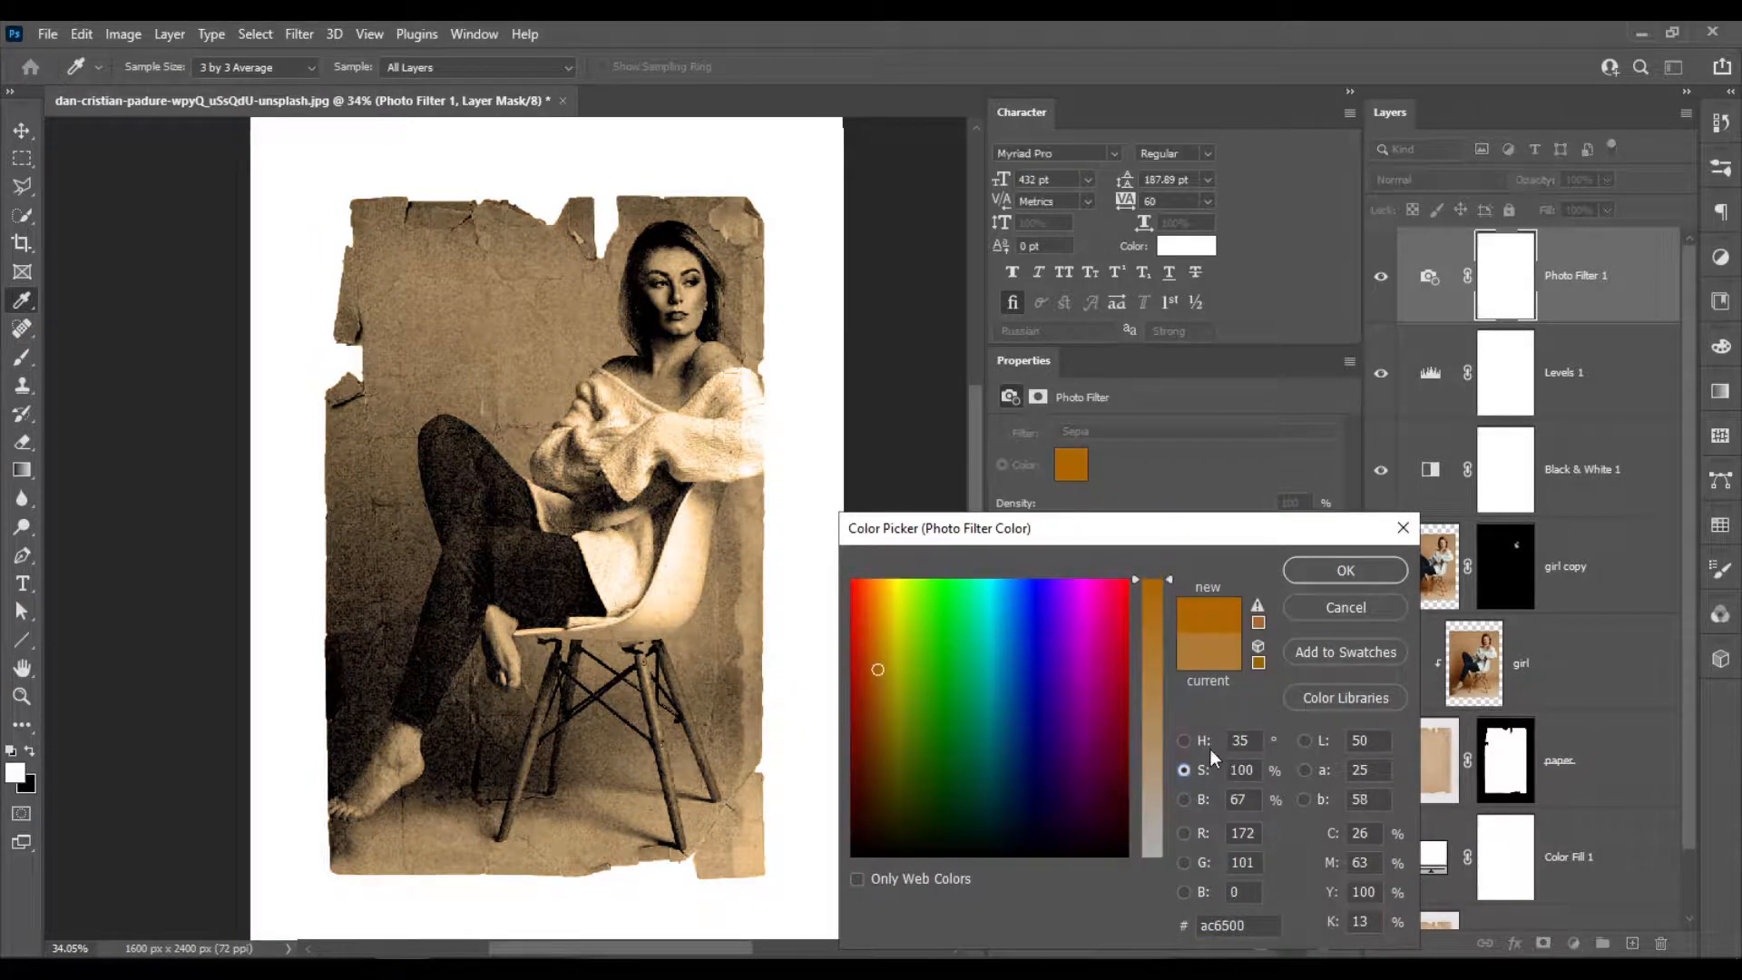
left_click(1395, 571)
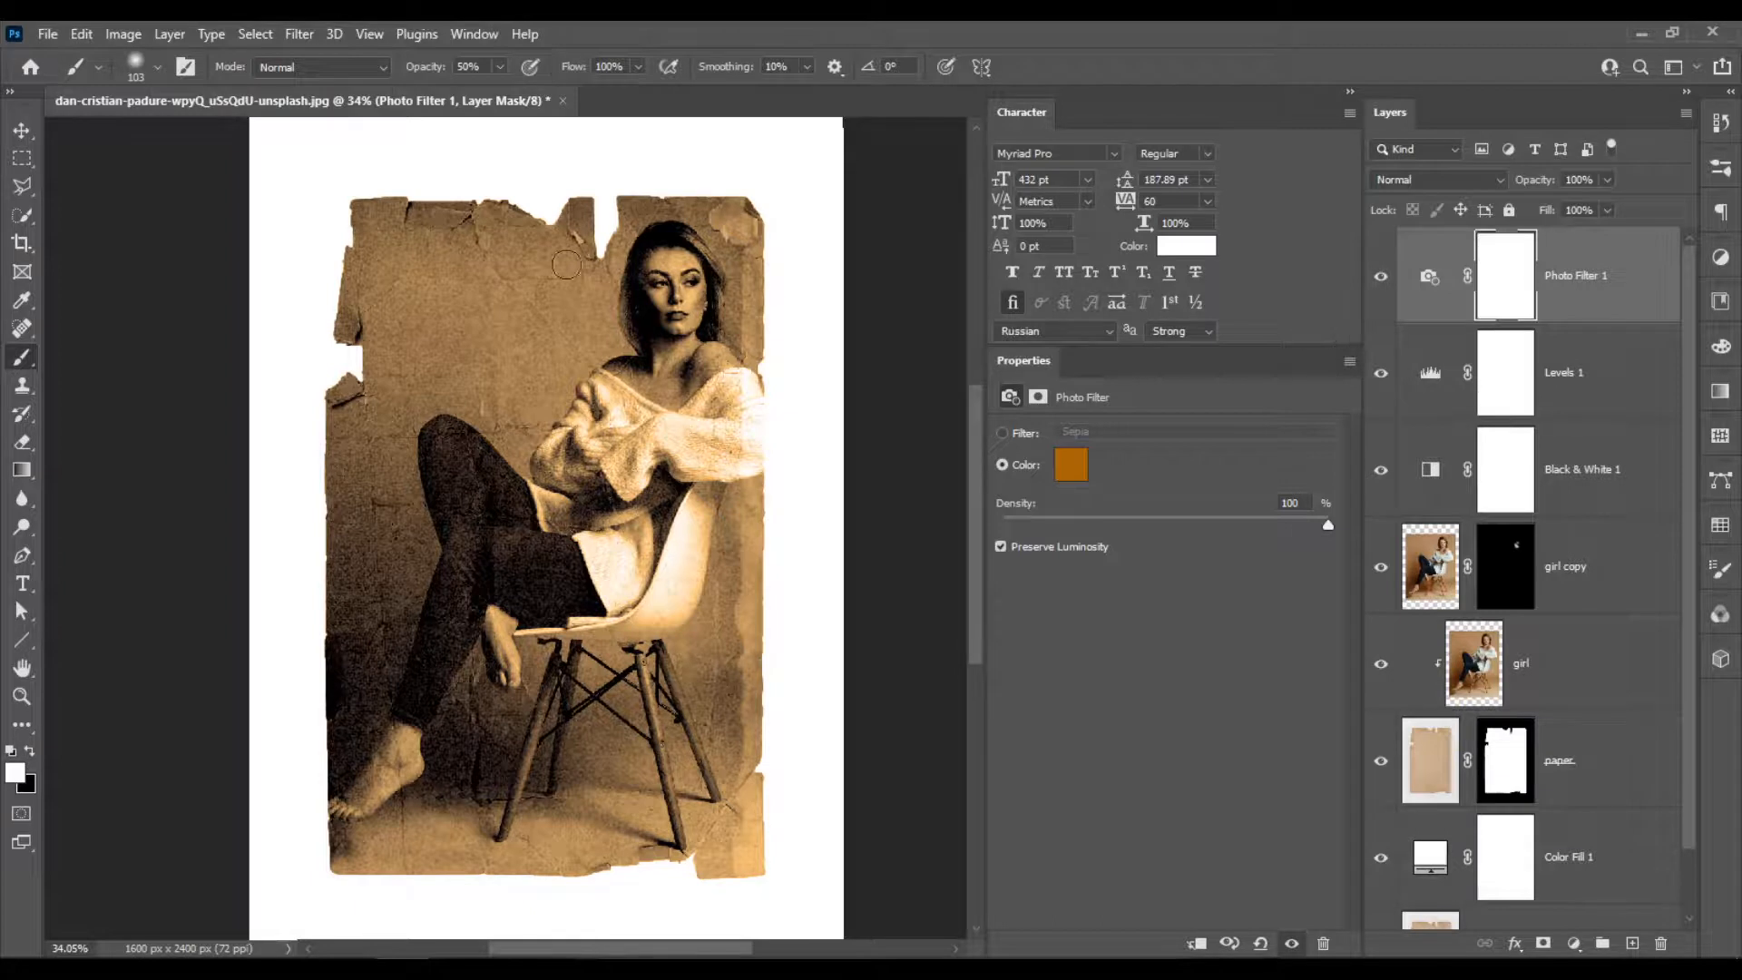
Fill the Photo Filter mask with a black-to-white radial gradient, Reverse off, from the canvas center out to the paper's lower right corner.
left_click(1505, 279)
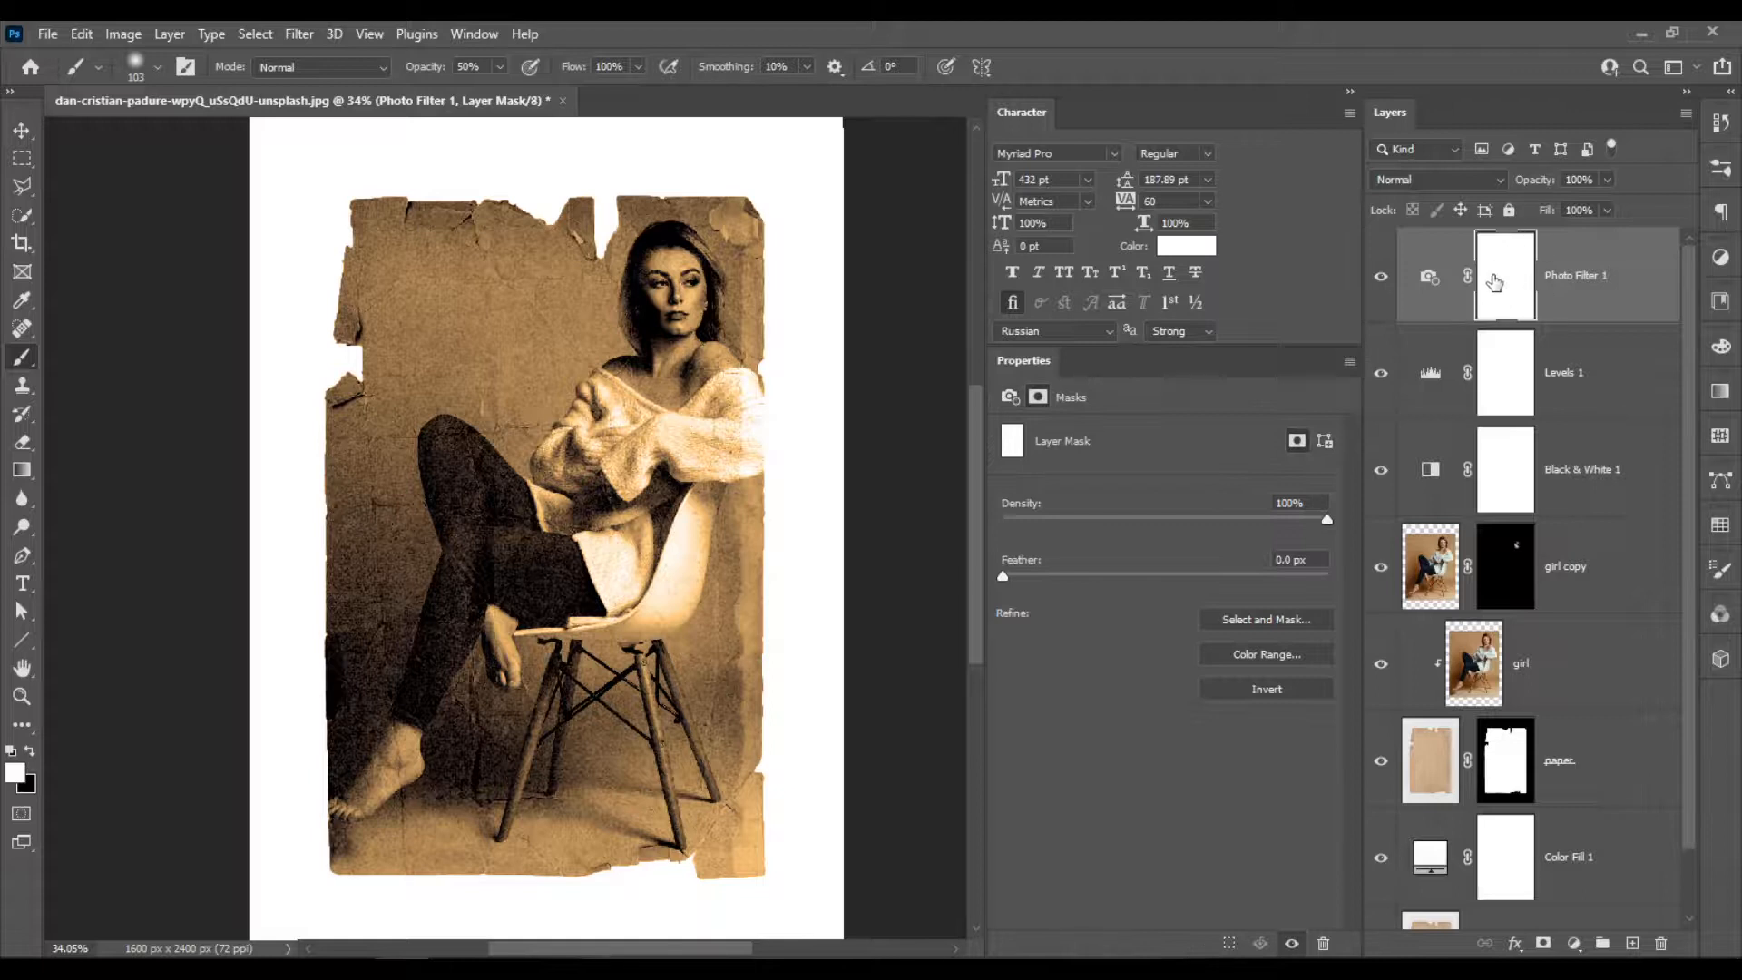
left_click(21, 470)
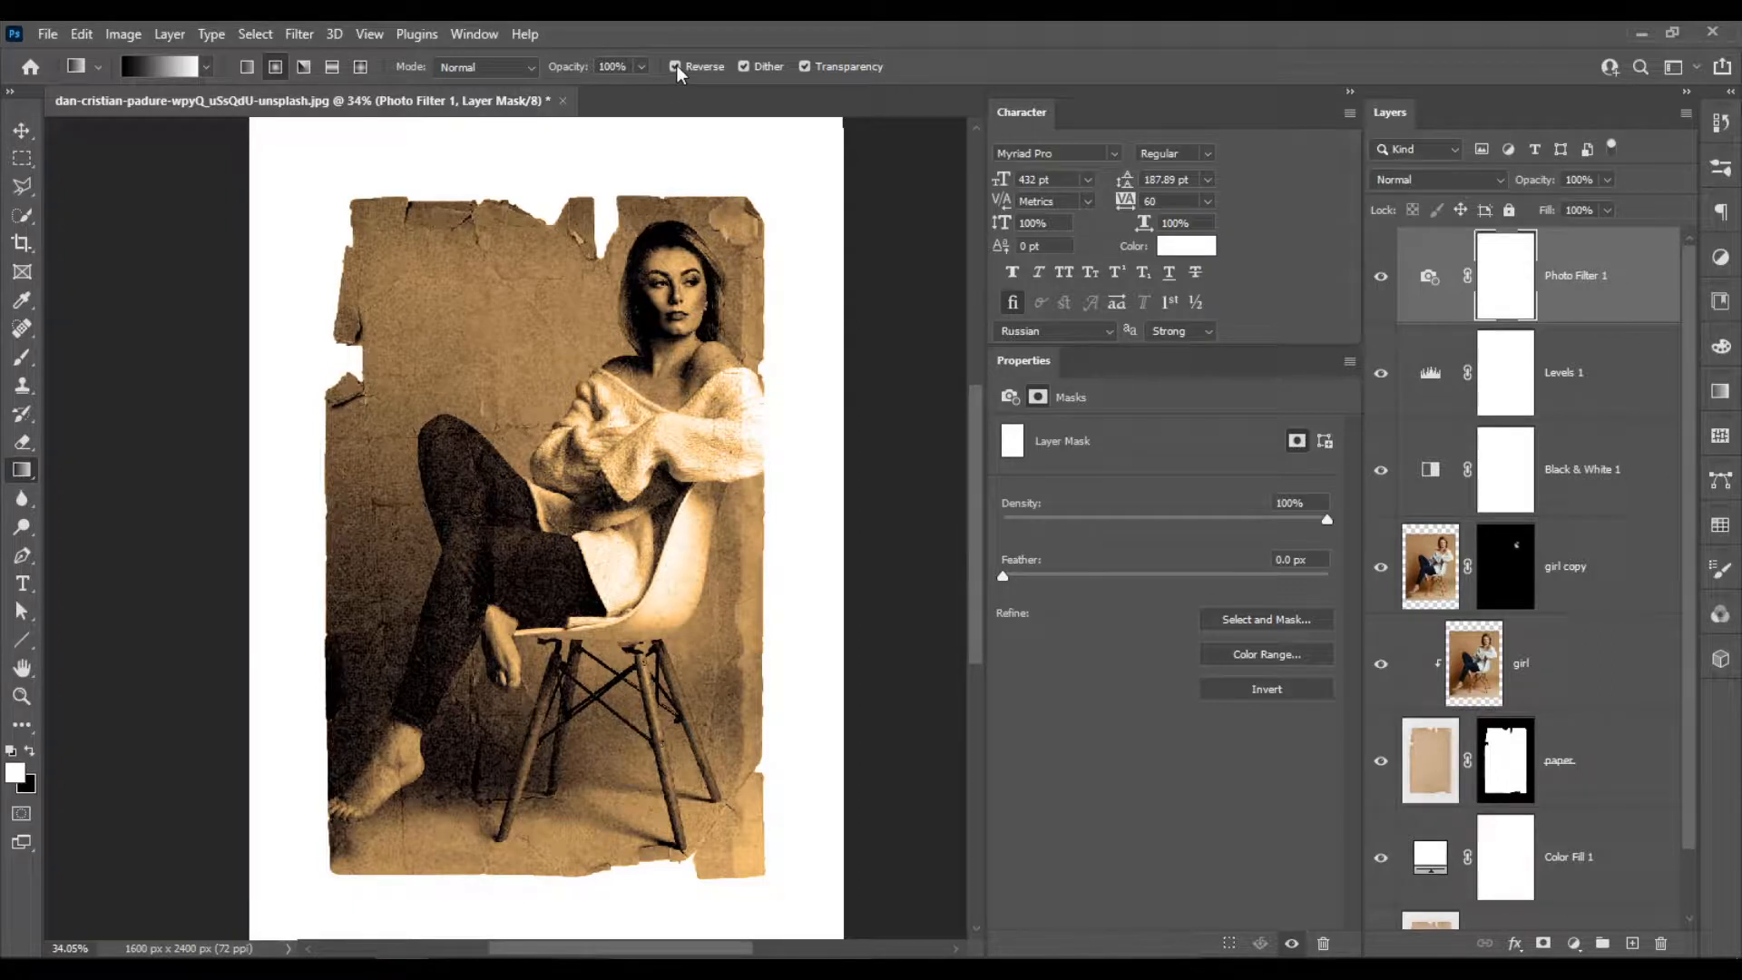
mouse_move(736, 195)
left_mouse_down()
mouse_move(517, 583)
mouse_move(542, 582)
left_mouse_up()
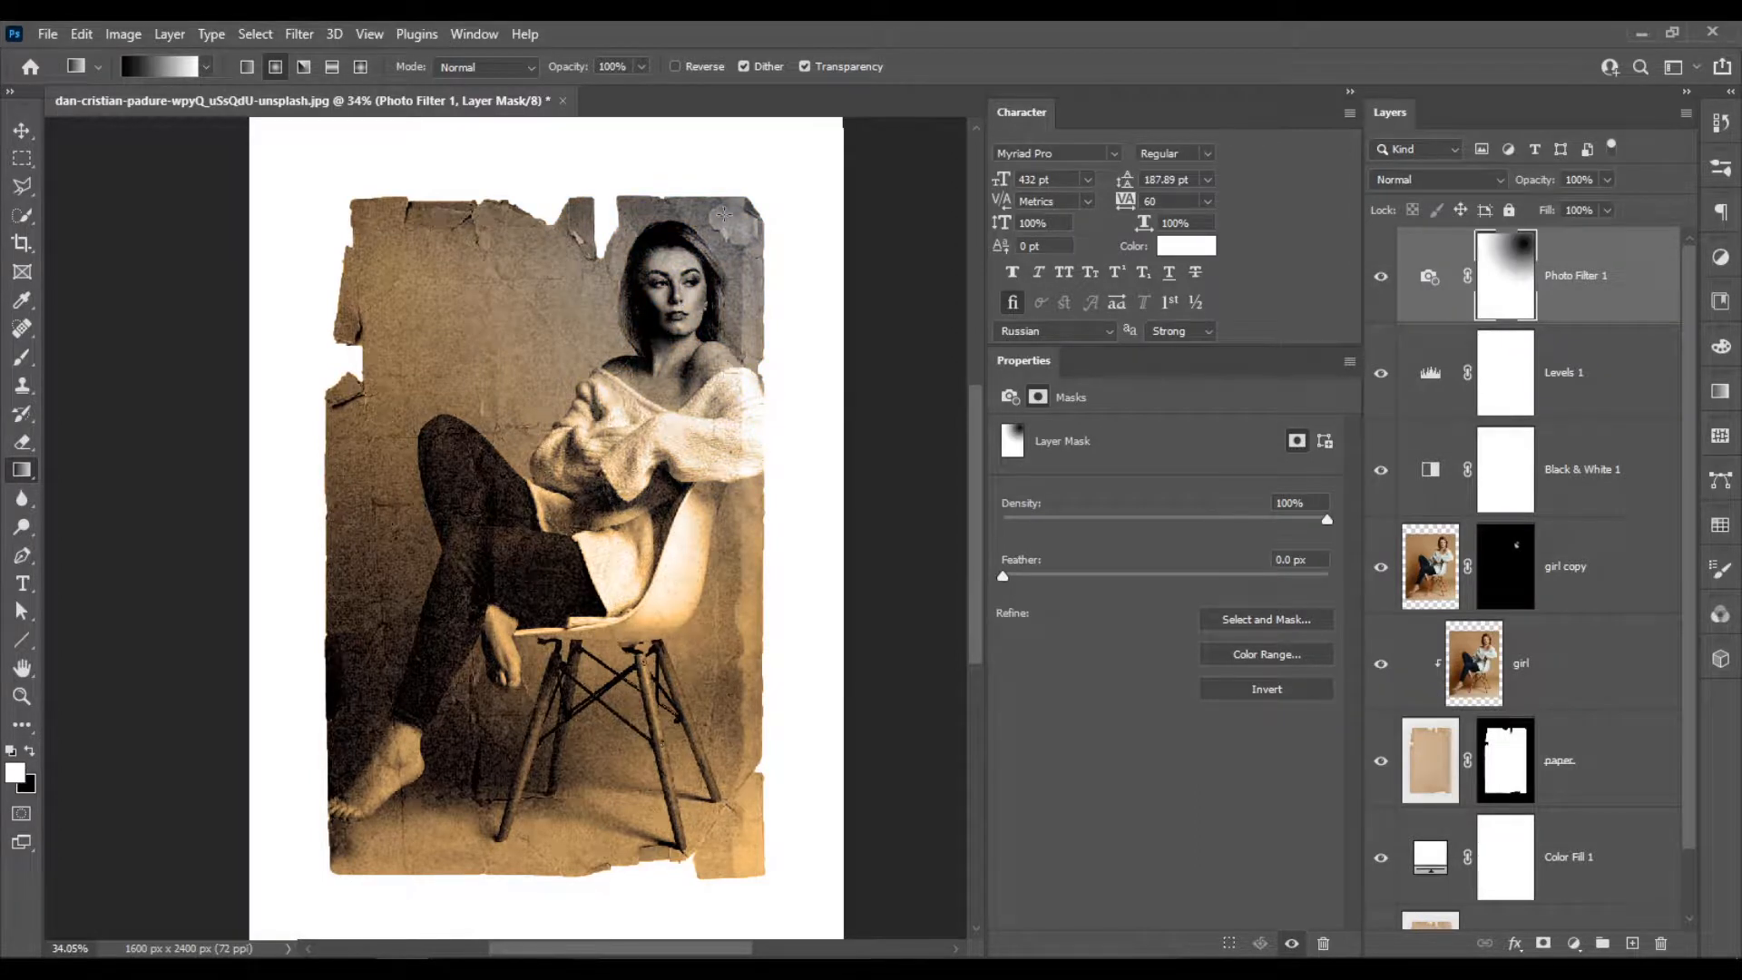
left_click_drag(765, 171, 359, 835)
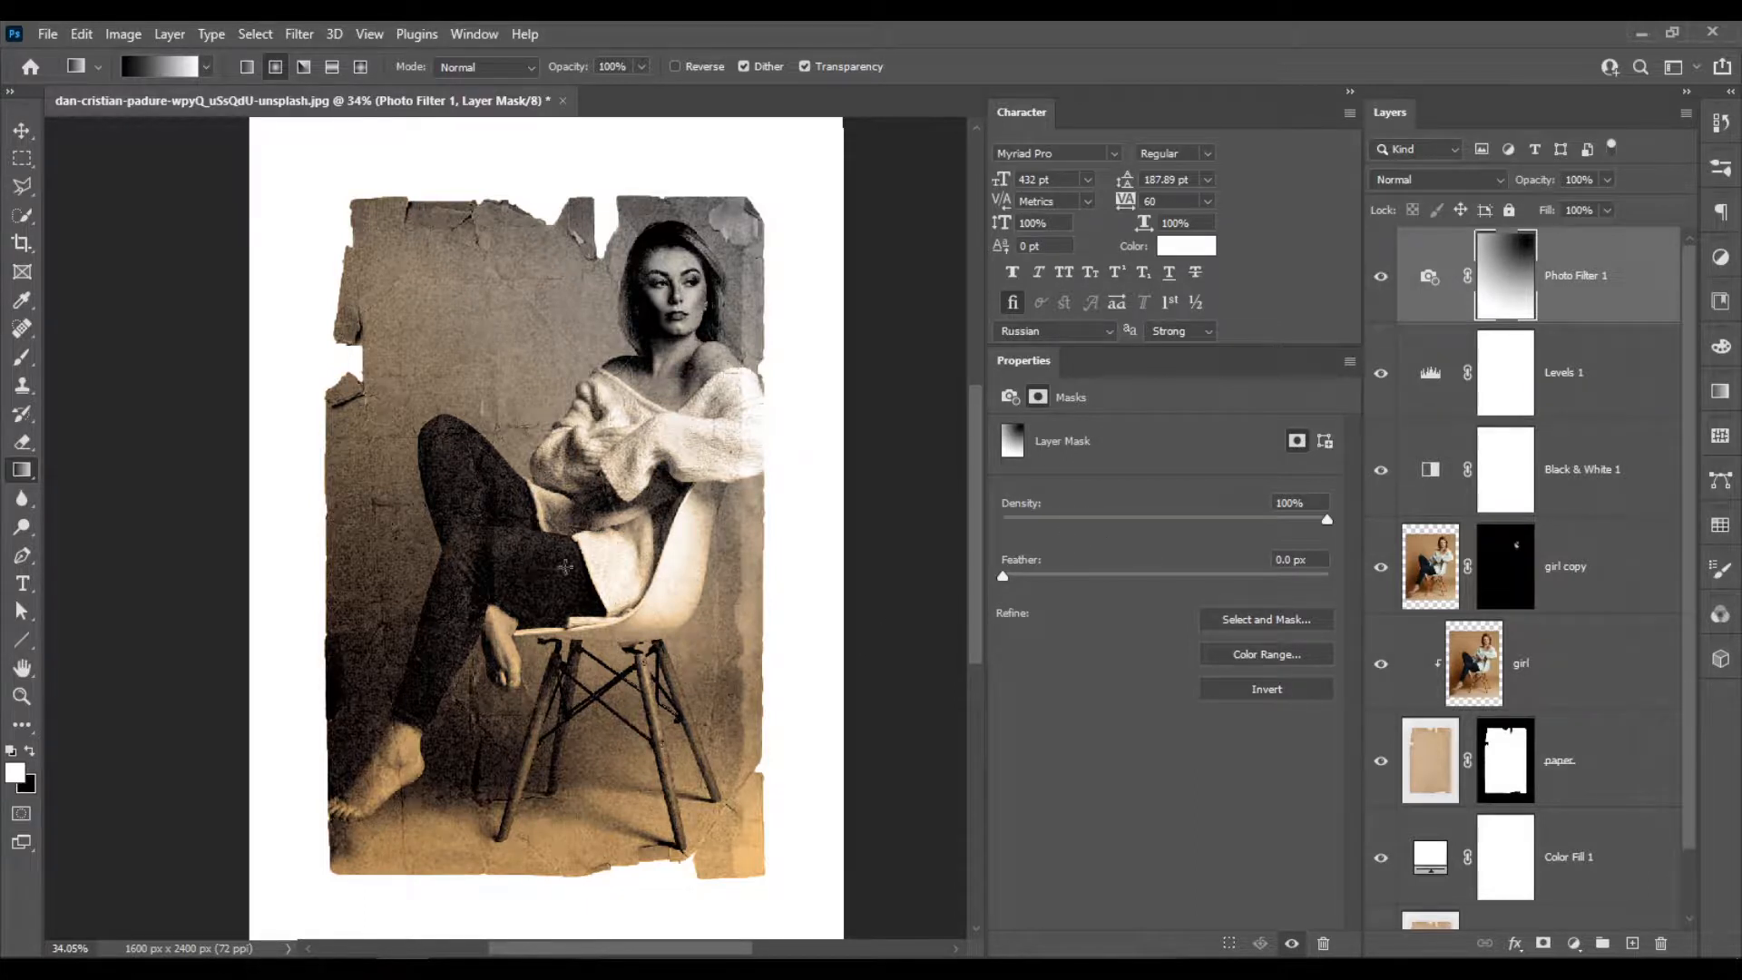
left_click_drag(536, 517, 786, 879)
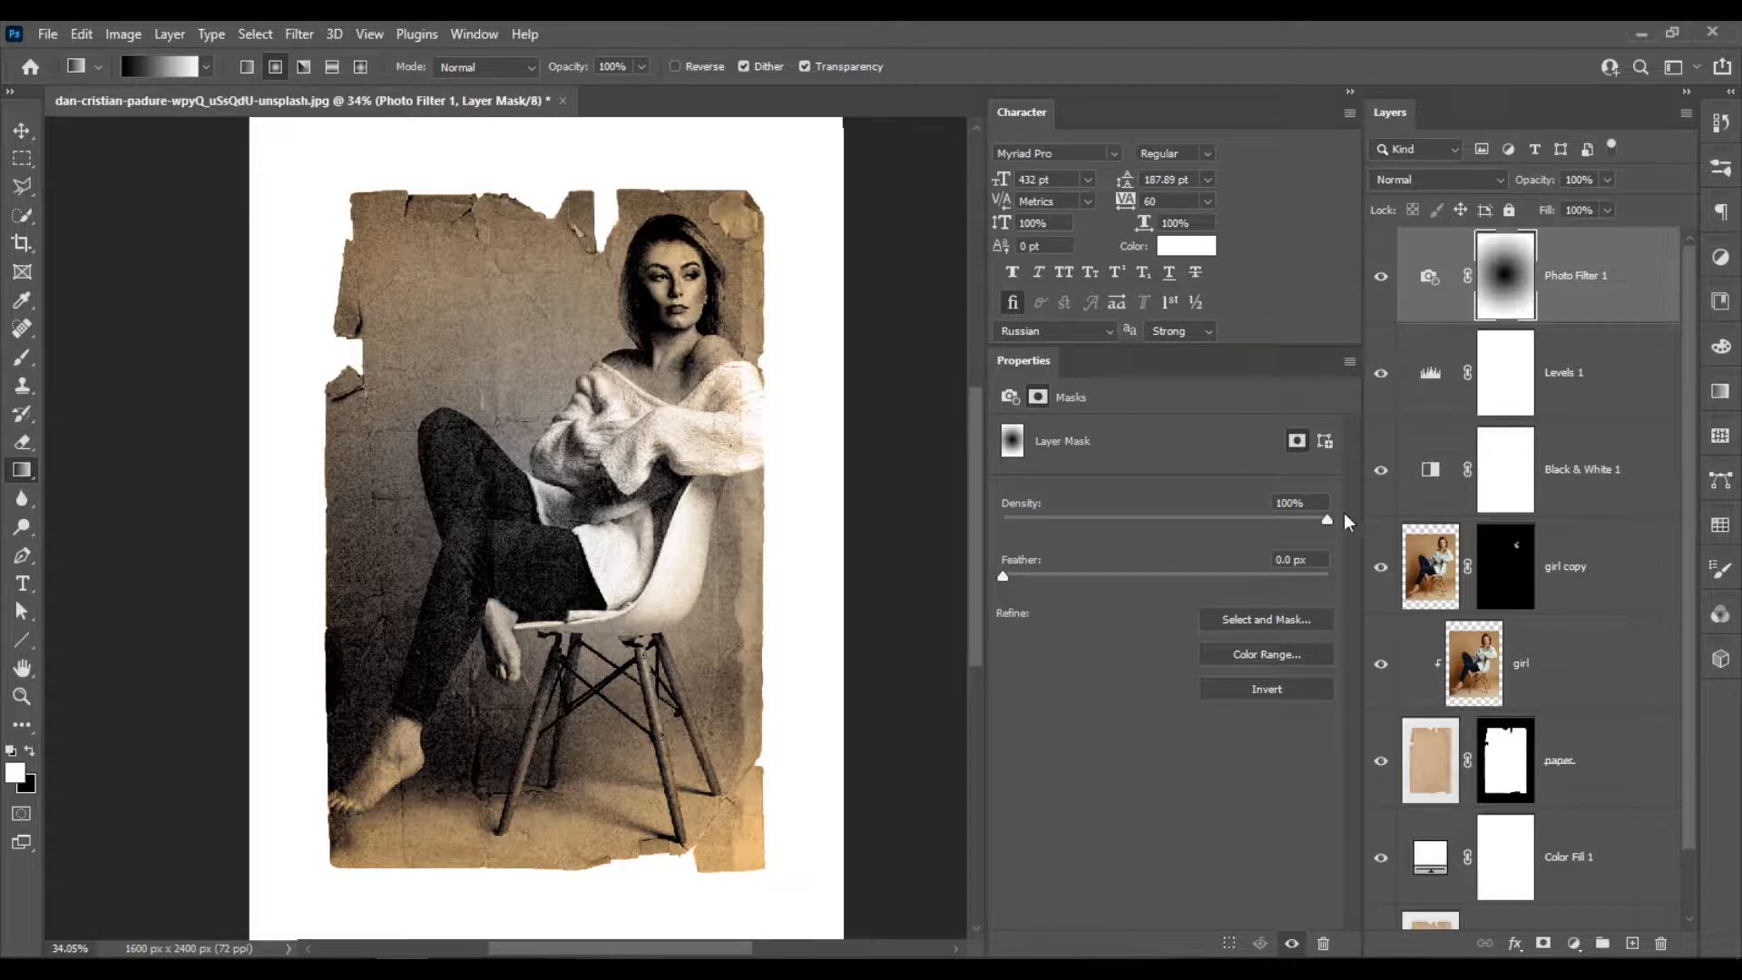
Reduce the density of the Photo Filter layer mask to 85%.
left_click_drag(1257, 522, 1228, 521)
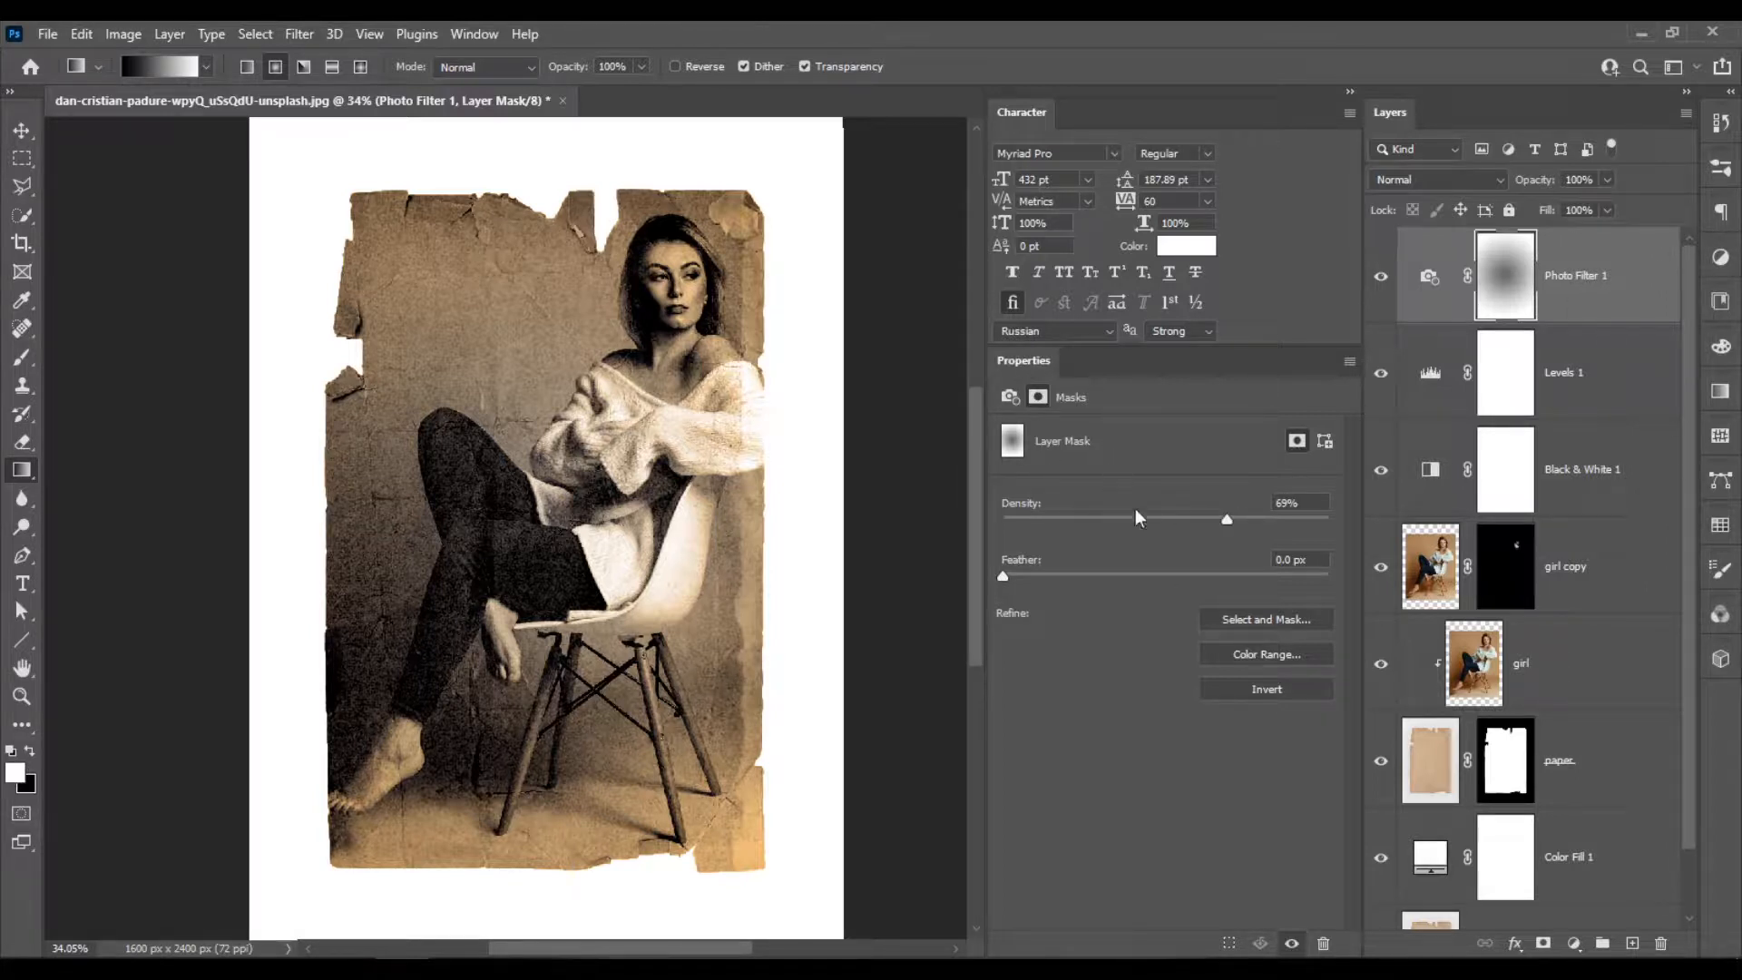
left_click_drag(1349, 543, 1275, 517)
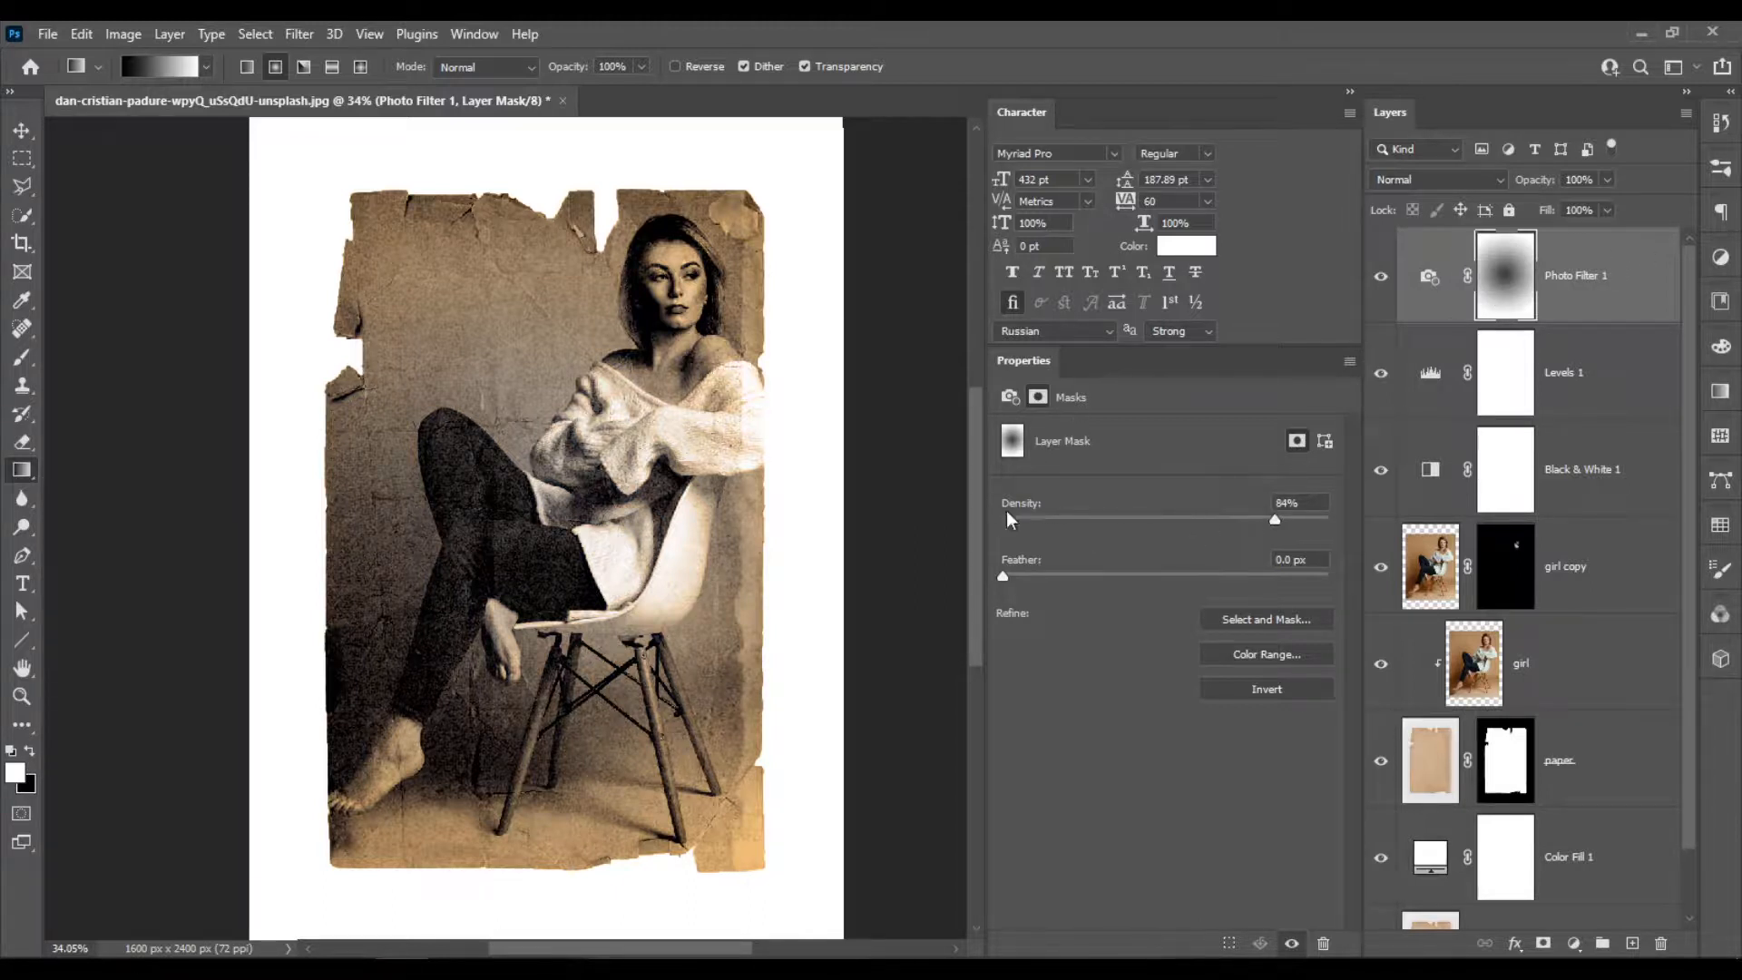
mouse_move(1043, 508)
left_mouse_down()
mouse_move(1027, 514)
mouse_move(1044, 516)
left_mouse_up()
Add a Hue/Saturation adjustment layer above the Photo Filter and set its saturation to +31.
left_click(1576, 944)
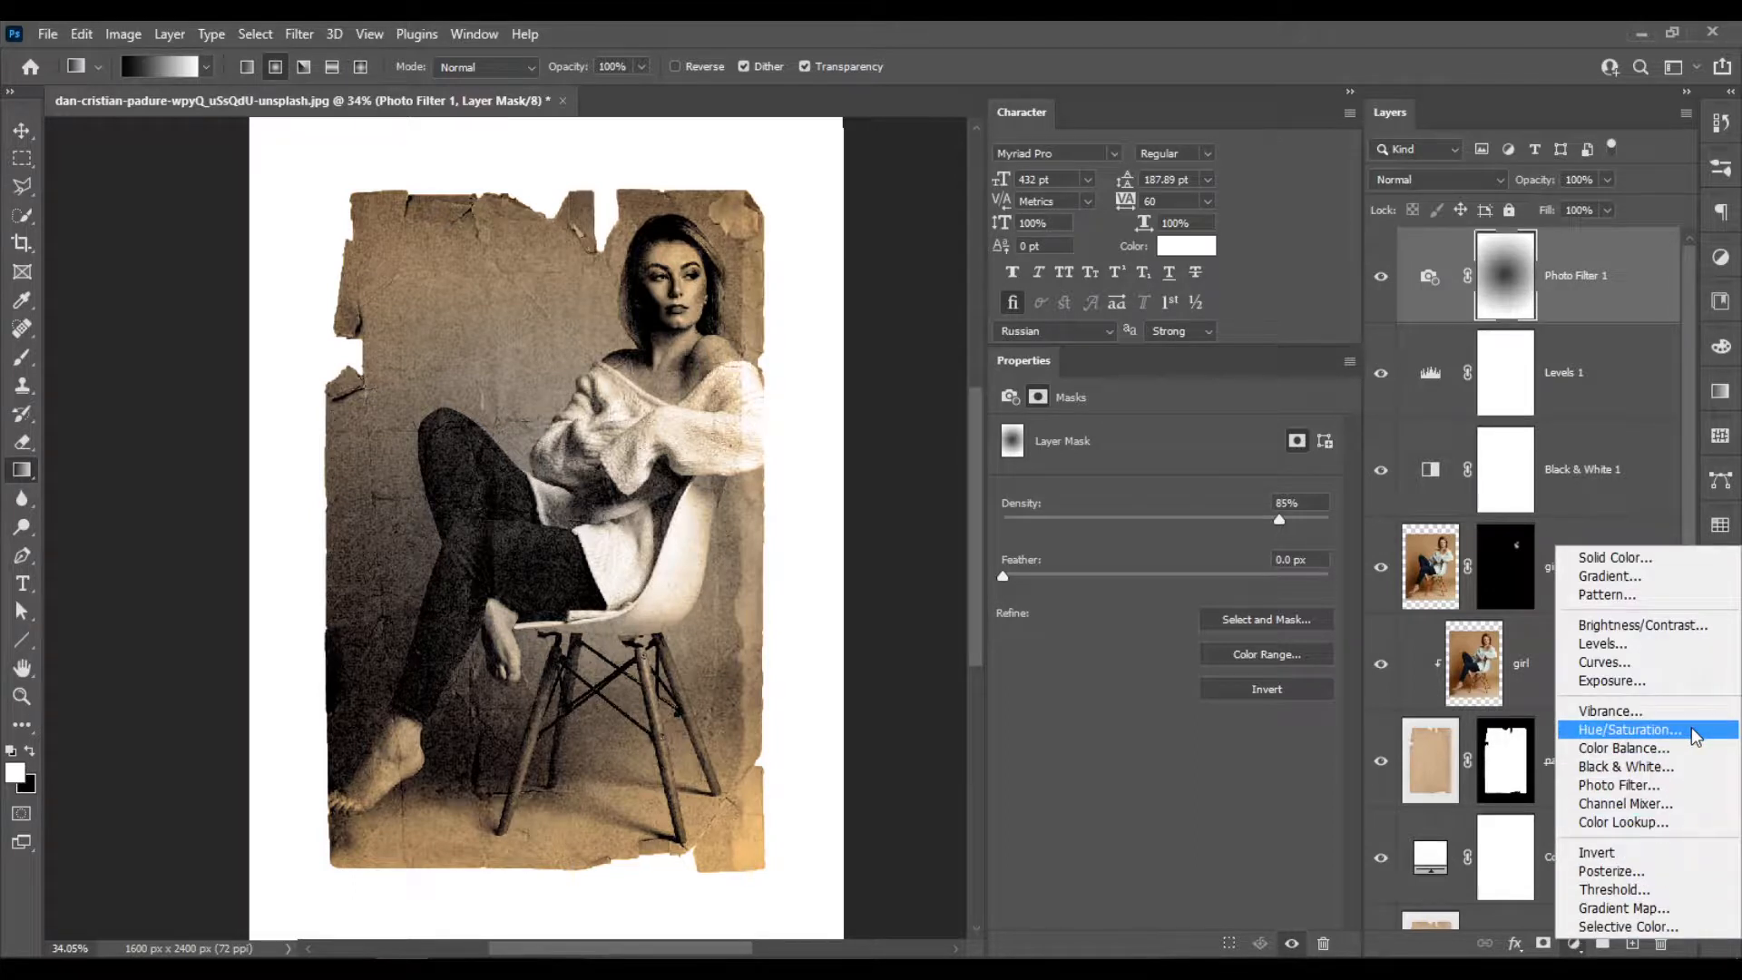
left_click(1630, 730)
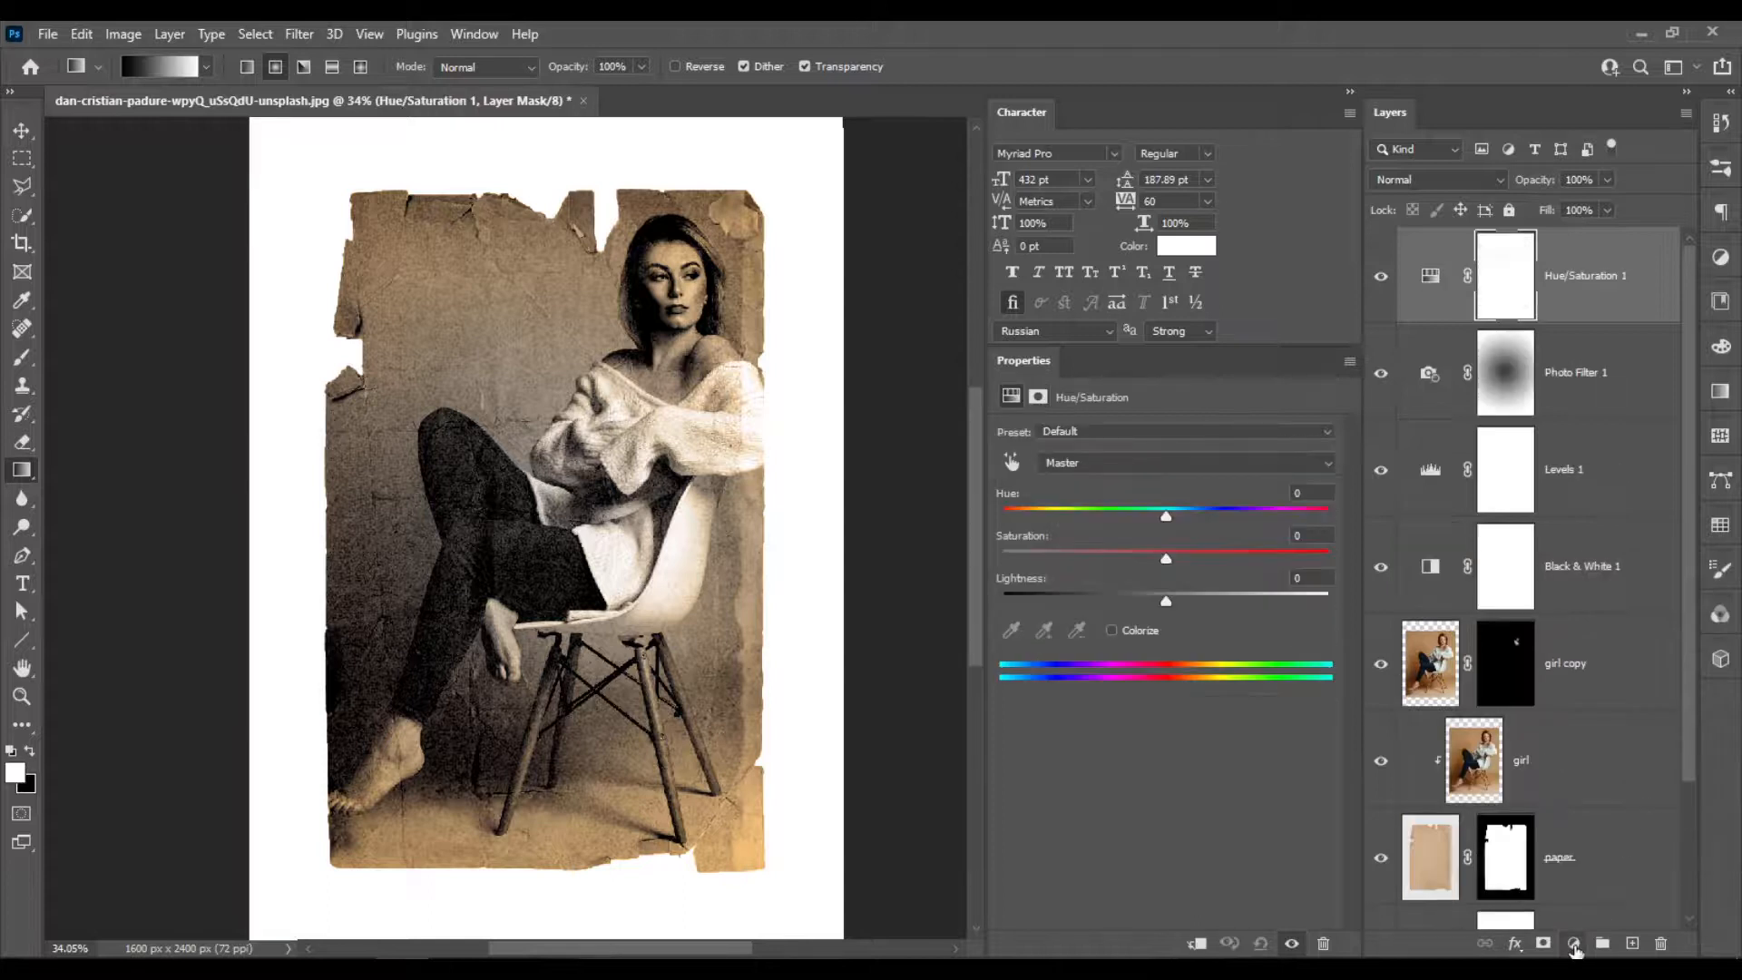
left_click(1188, 560)
left_click_drag(1190, 559, 1217, 561)
Apply a drop shadow to the paper layer with 50% opacity, a 145° angle and 40 px distance.
scroll(1615, 657, "down", 2)
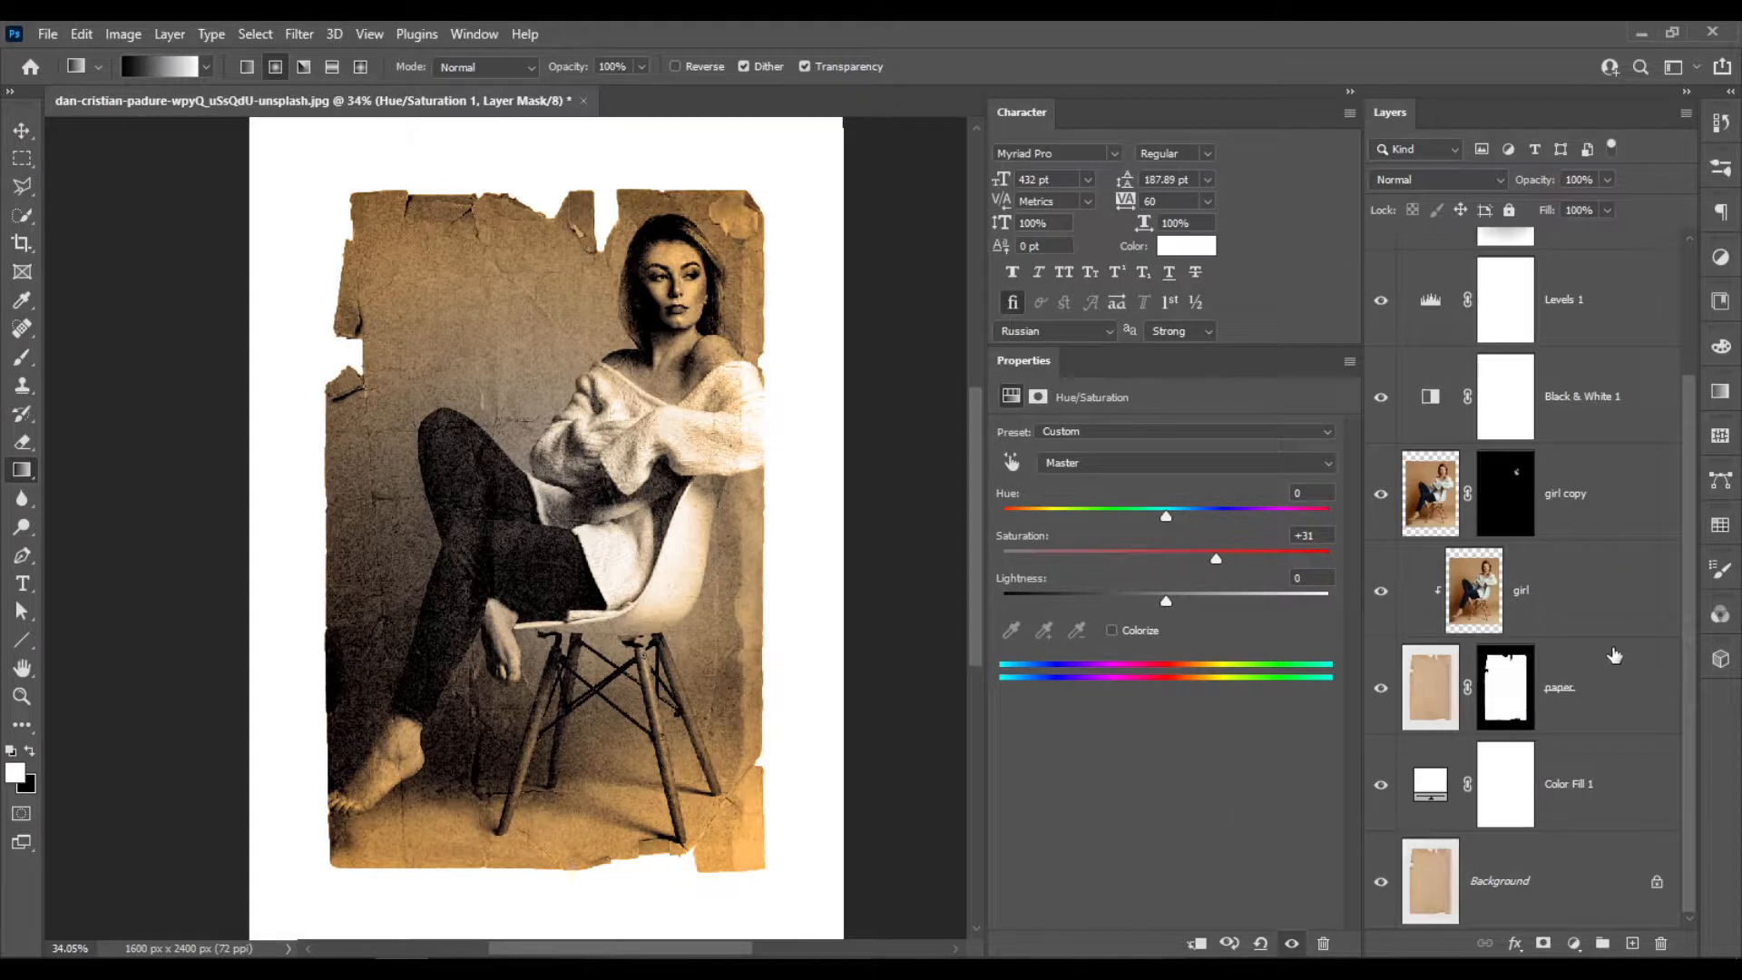
left_click(1622, 702)
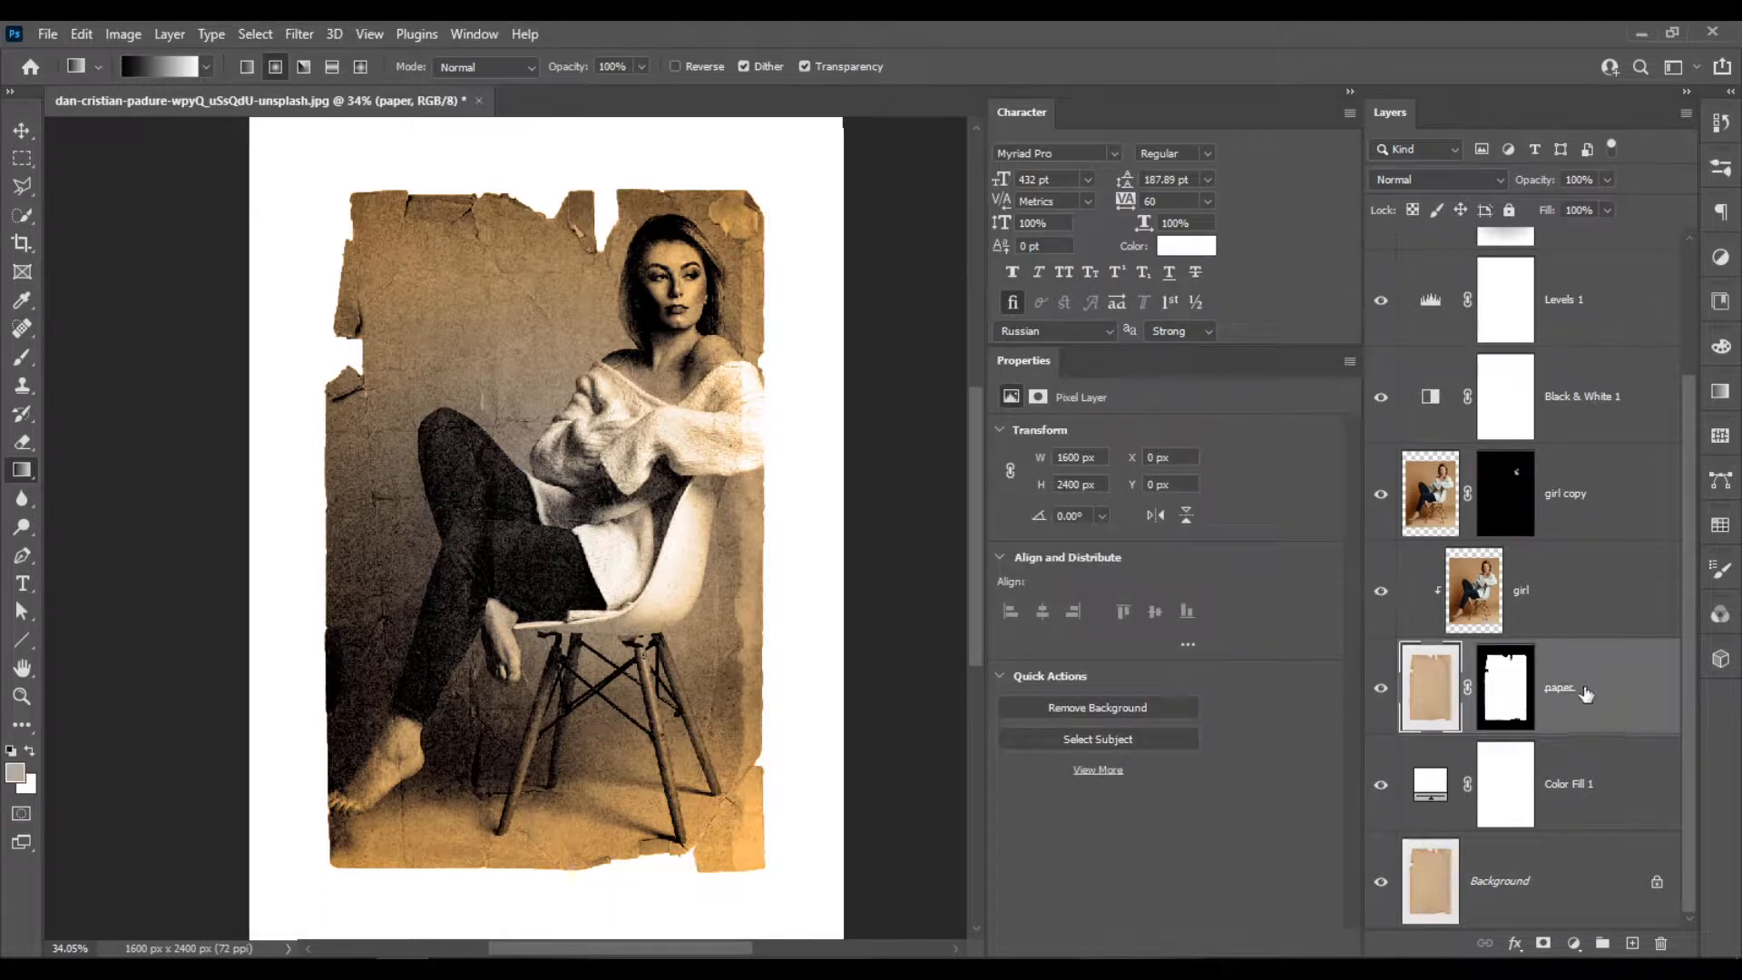
double_click(1634, 699)
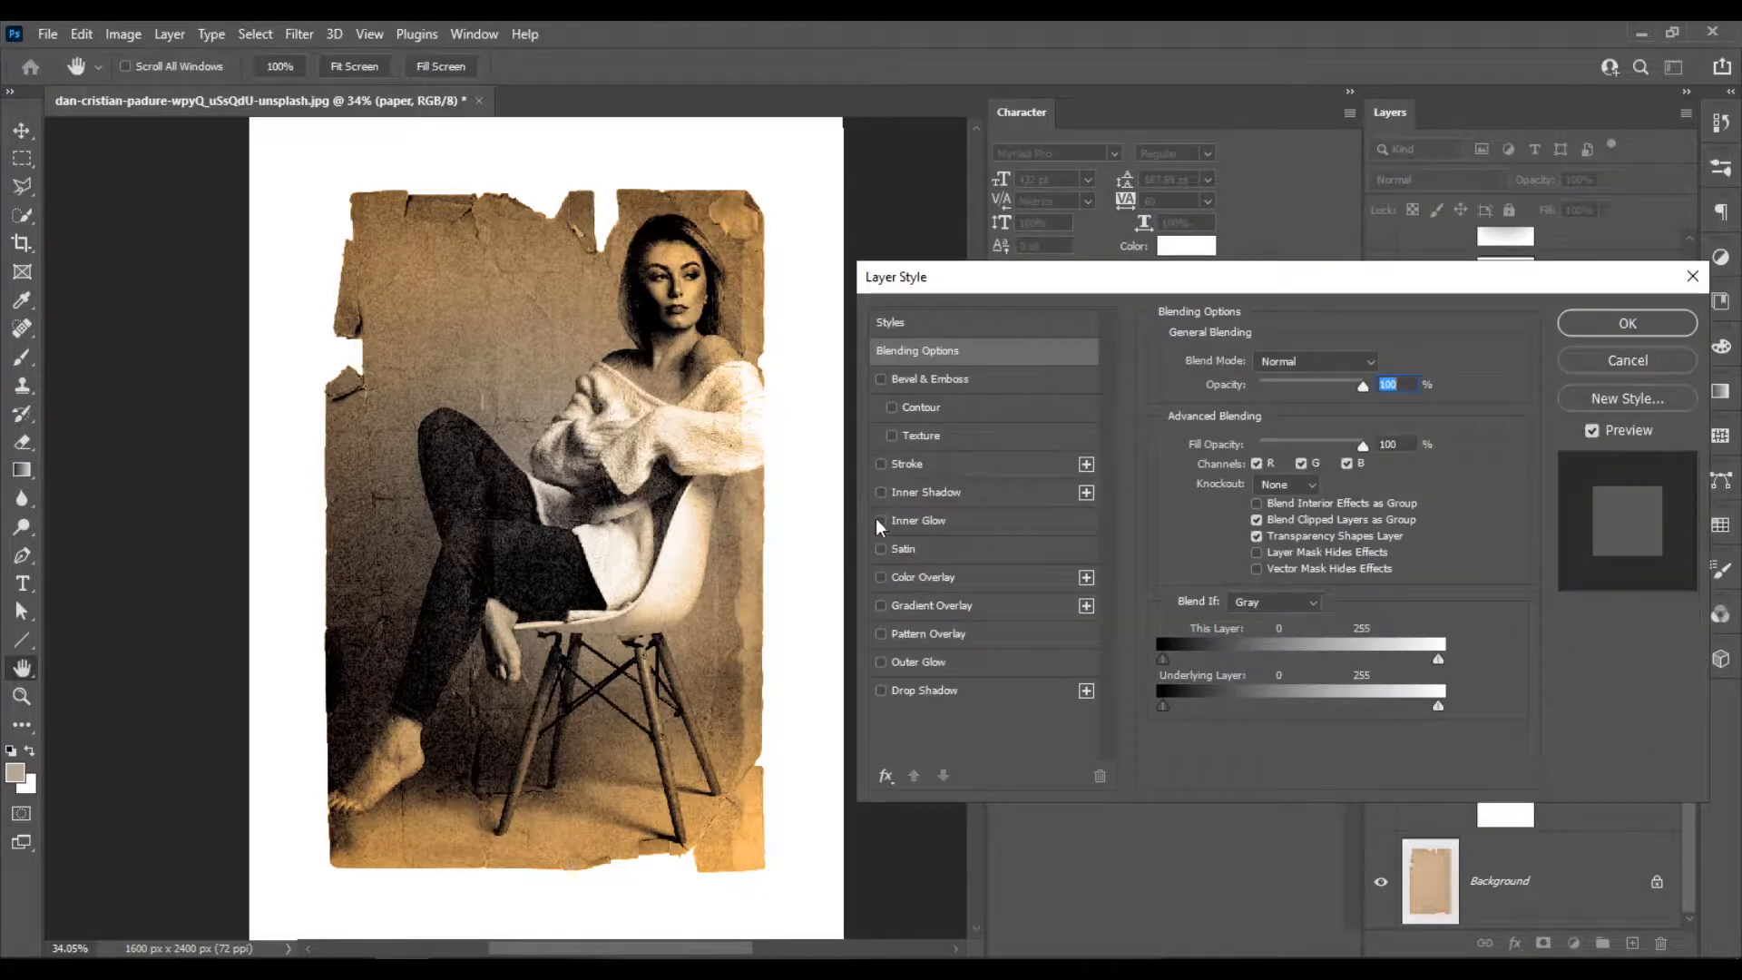
left_click(902, 692)
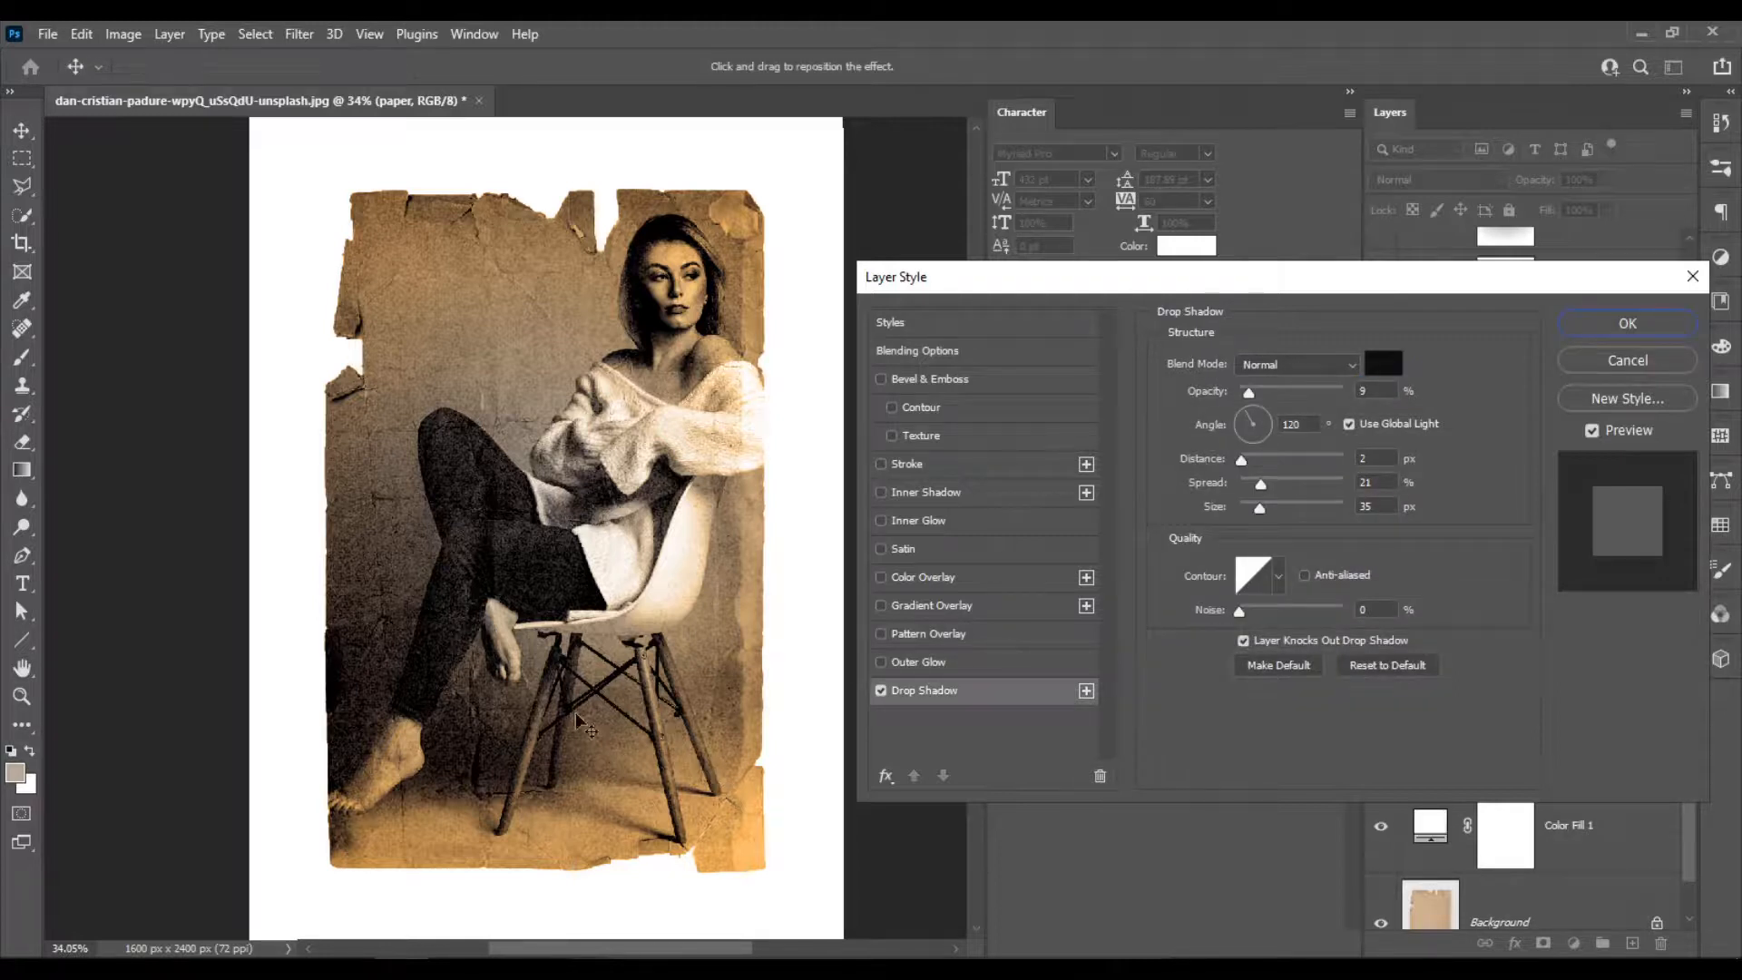
mouse_move(1293, 392)
left_mouse_down()
mouse_move(1320, 391)
mouse_move(1299, 395)
left_mouse_up()
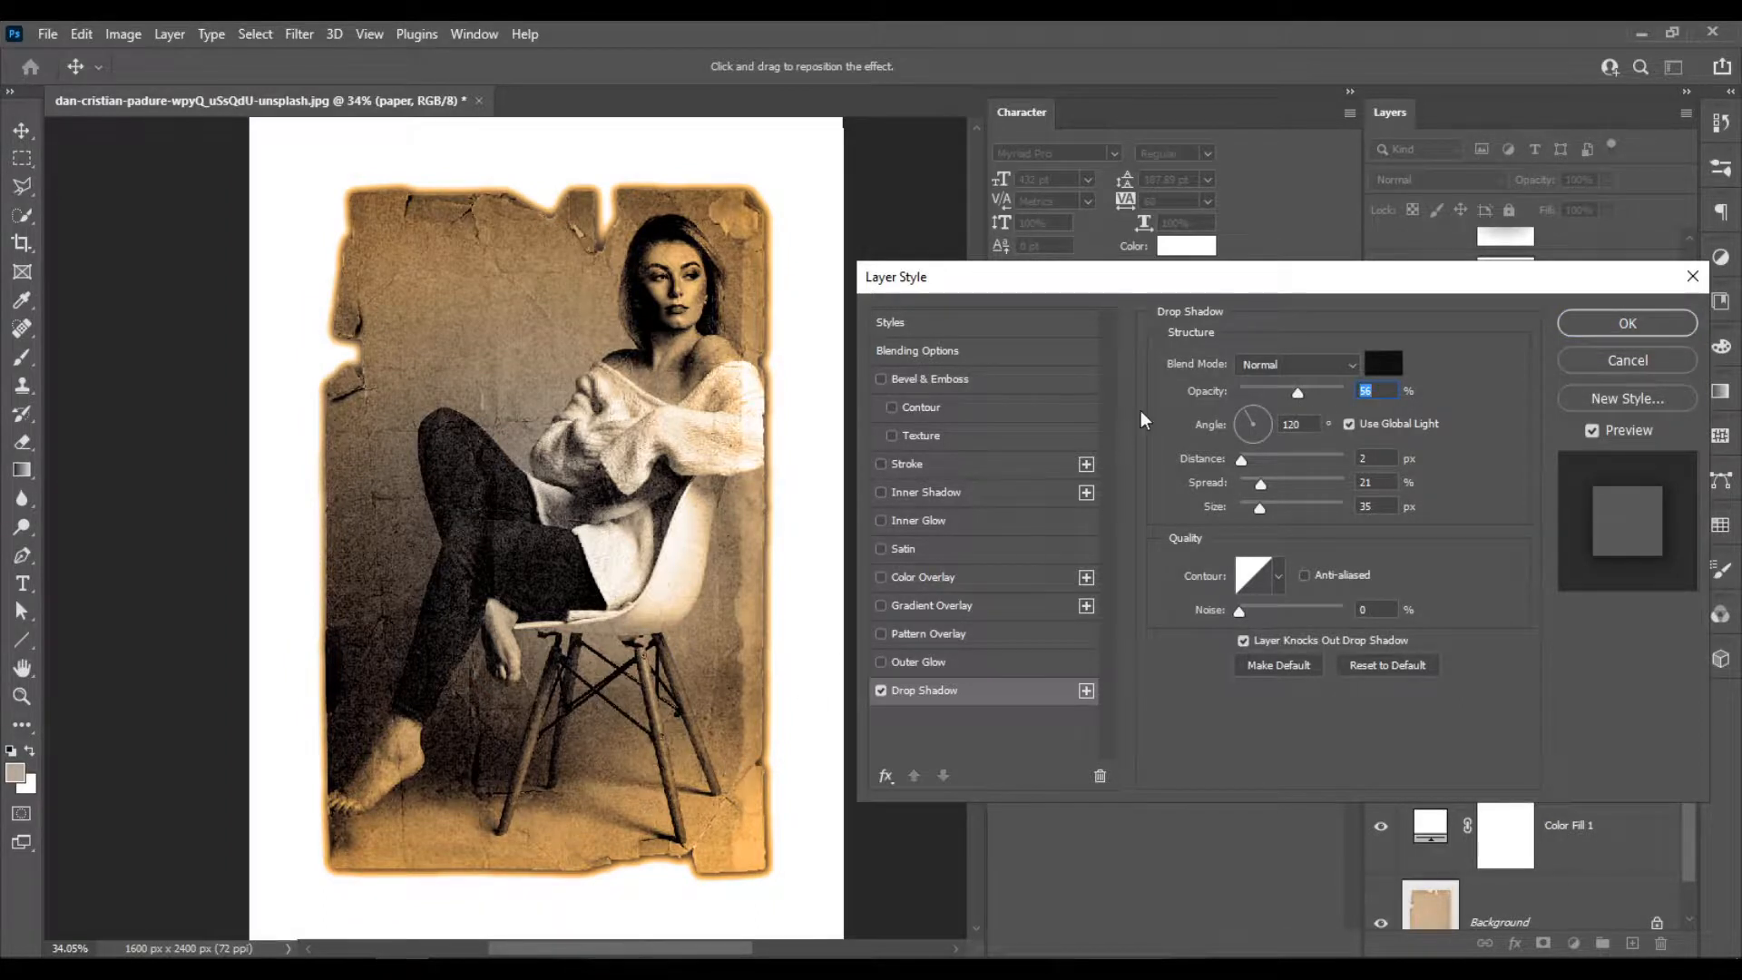
left_click_drag(1313, 288, 1229, 193)
left_click_drag(766, 826, 767, 822)
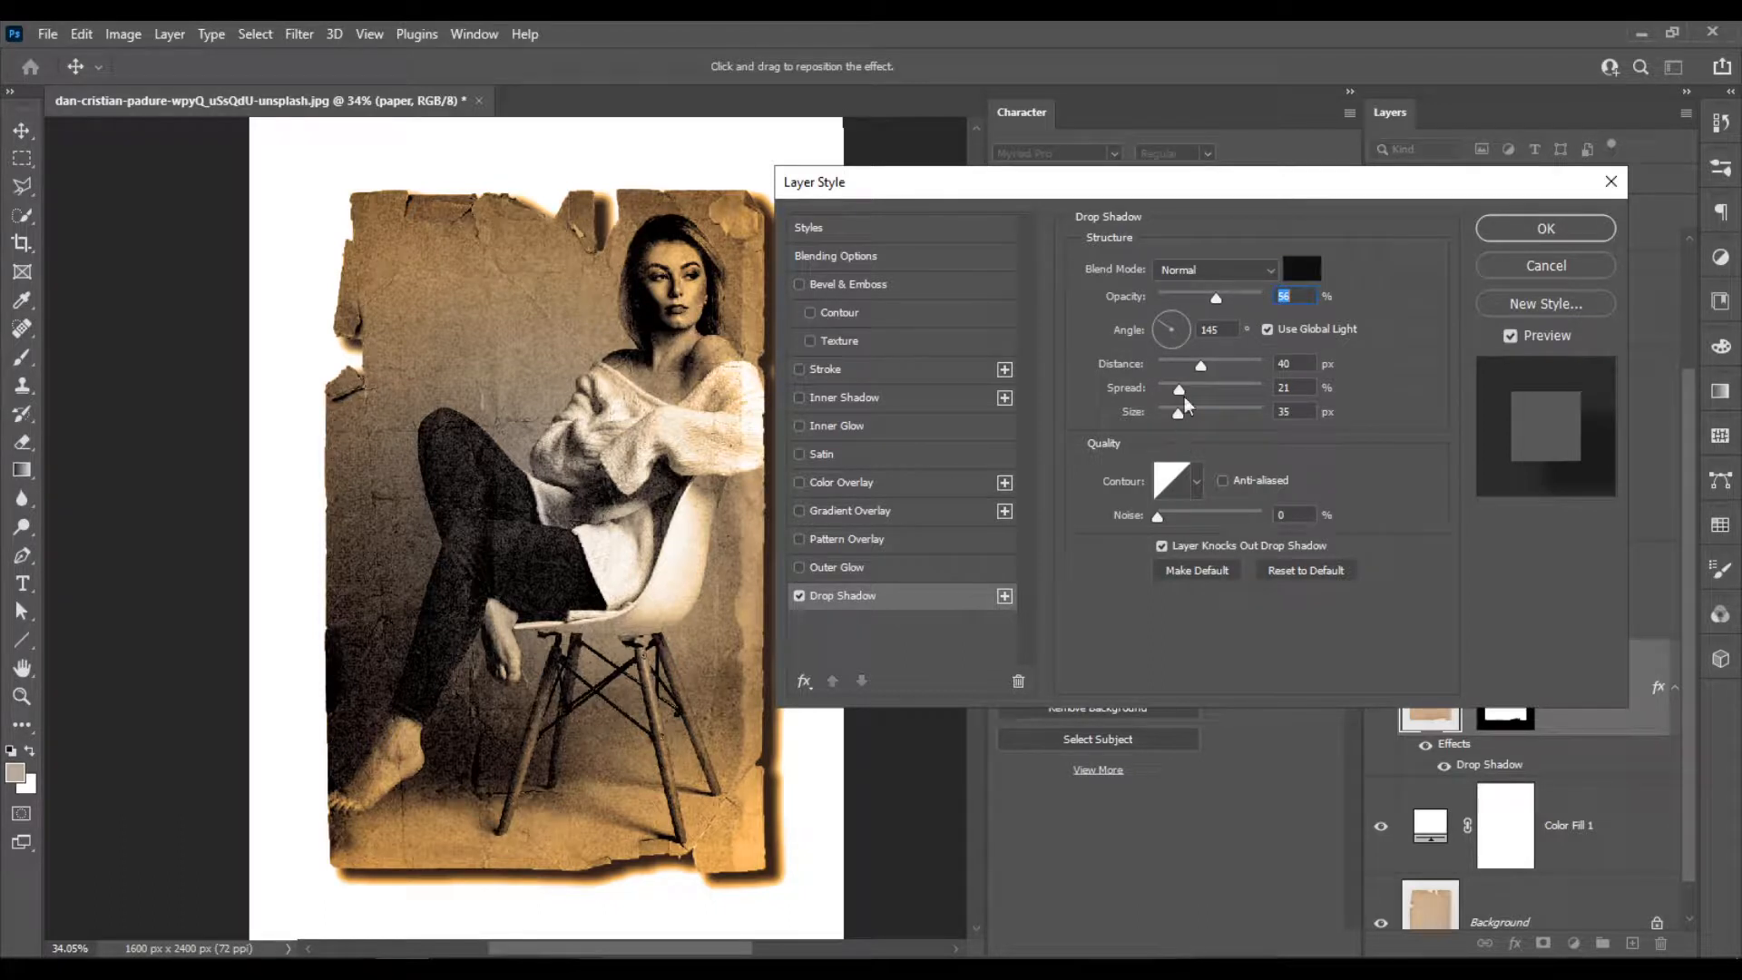
left_click_drag(1207, 297, 1211, 297)
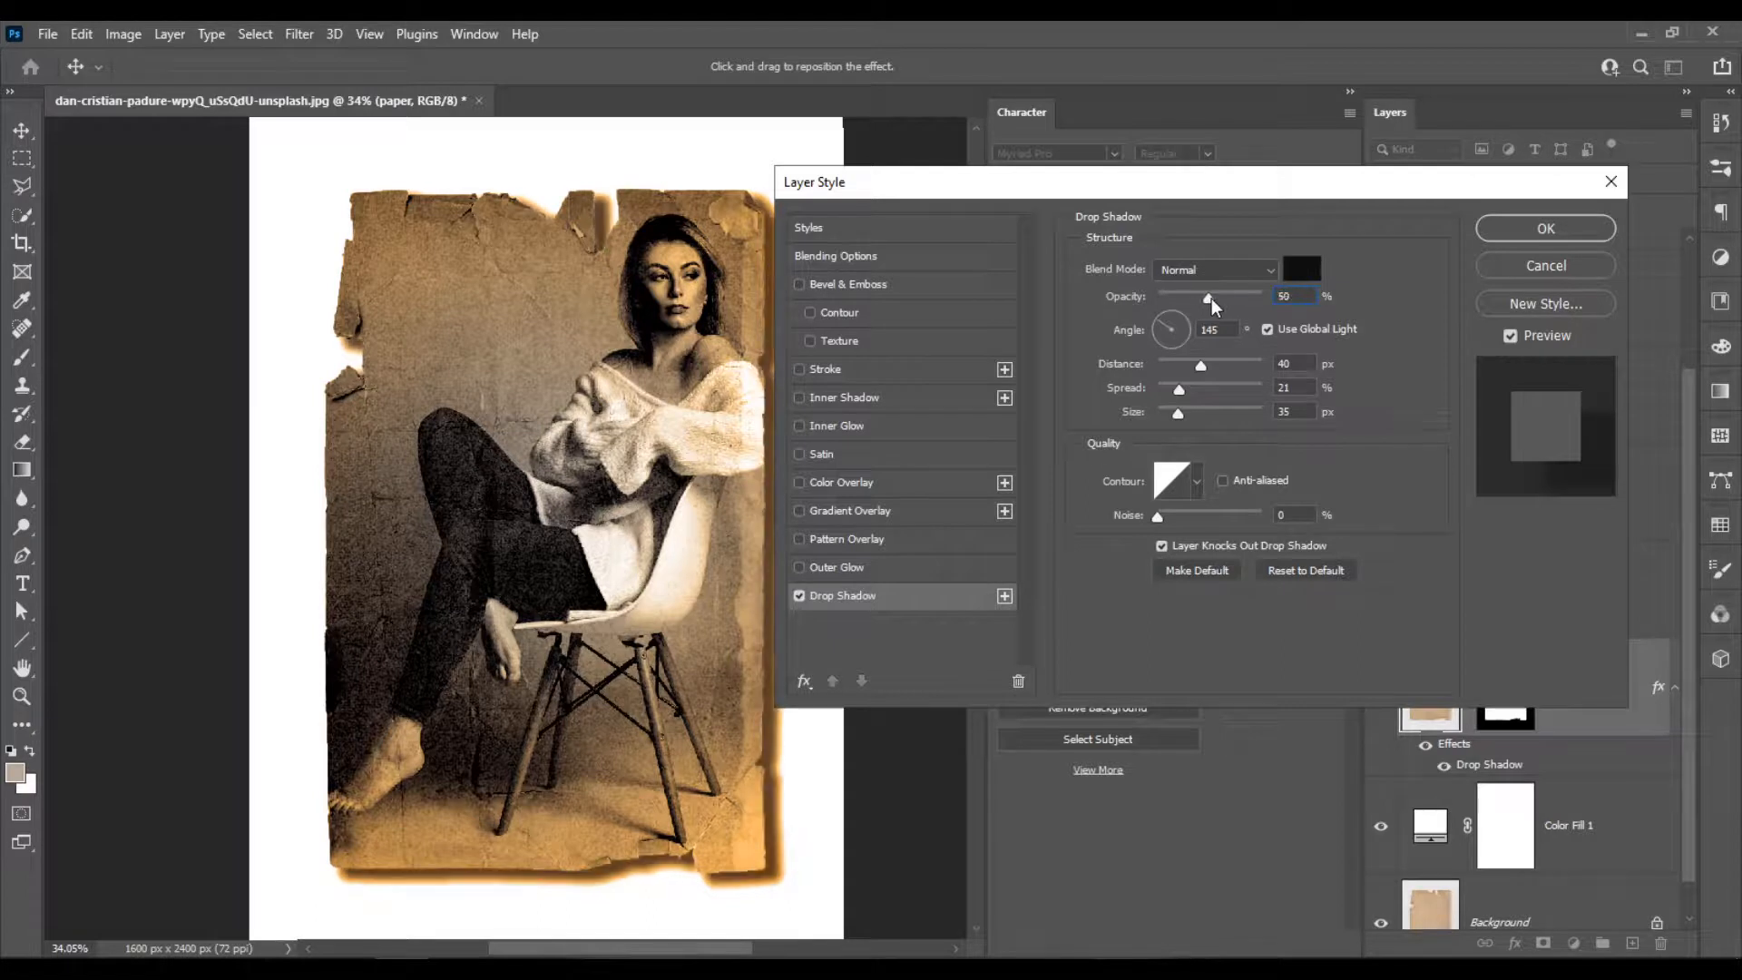
left_click(1557, 237)
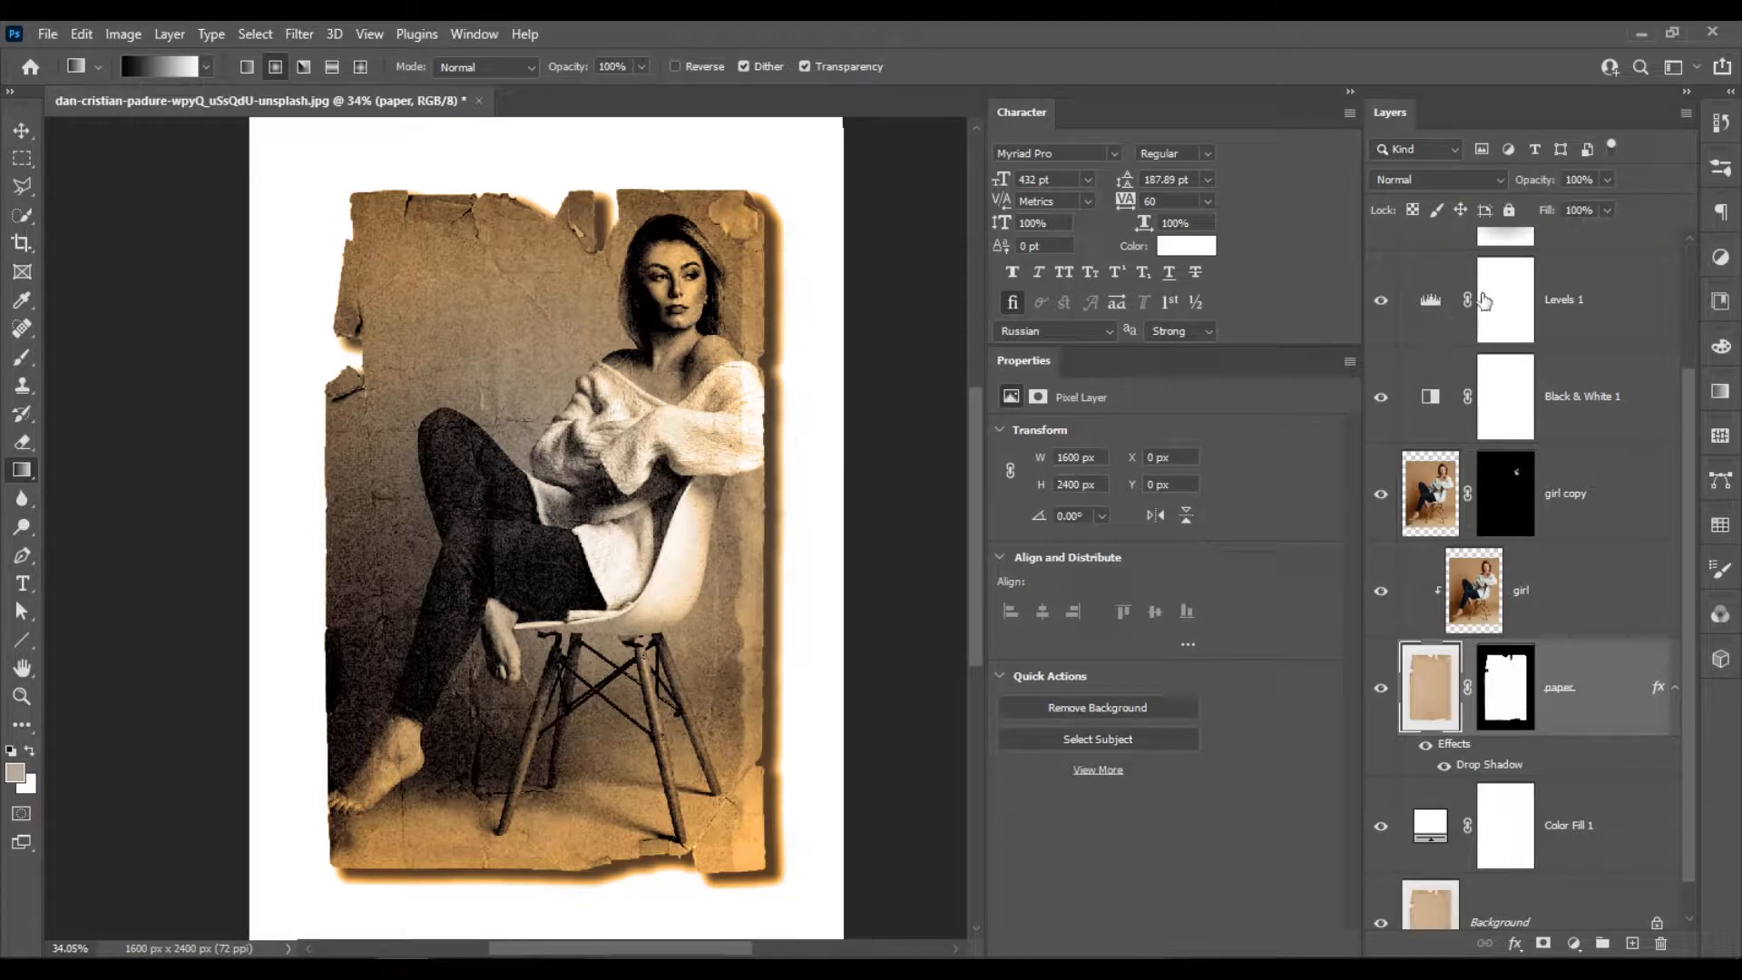
Examine the layer stack and compare the image with the paper layer's effects hidden and shown.
scroll(1474, 302, "up", 3)
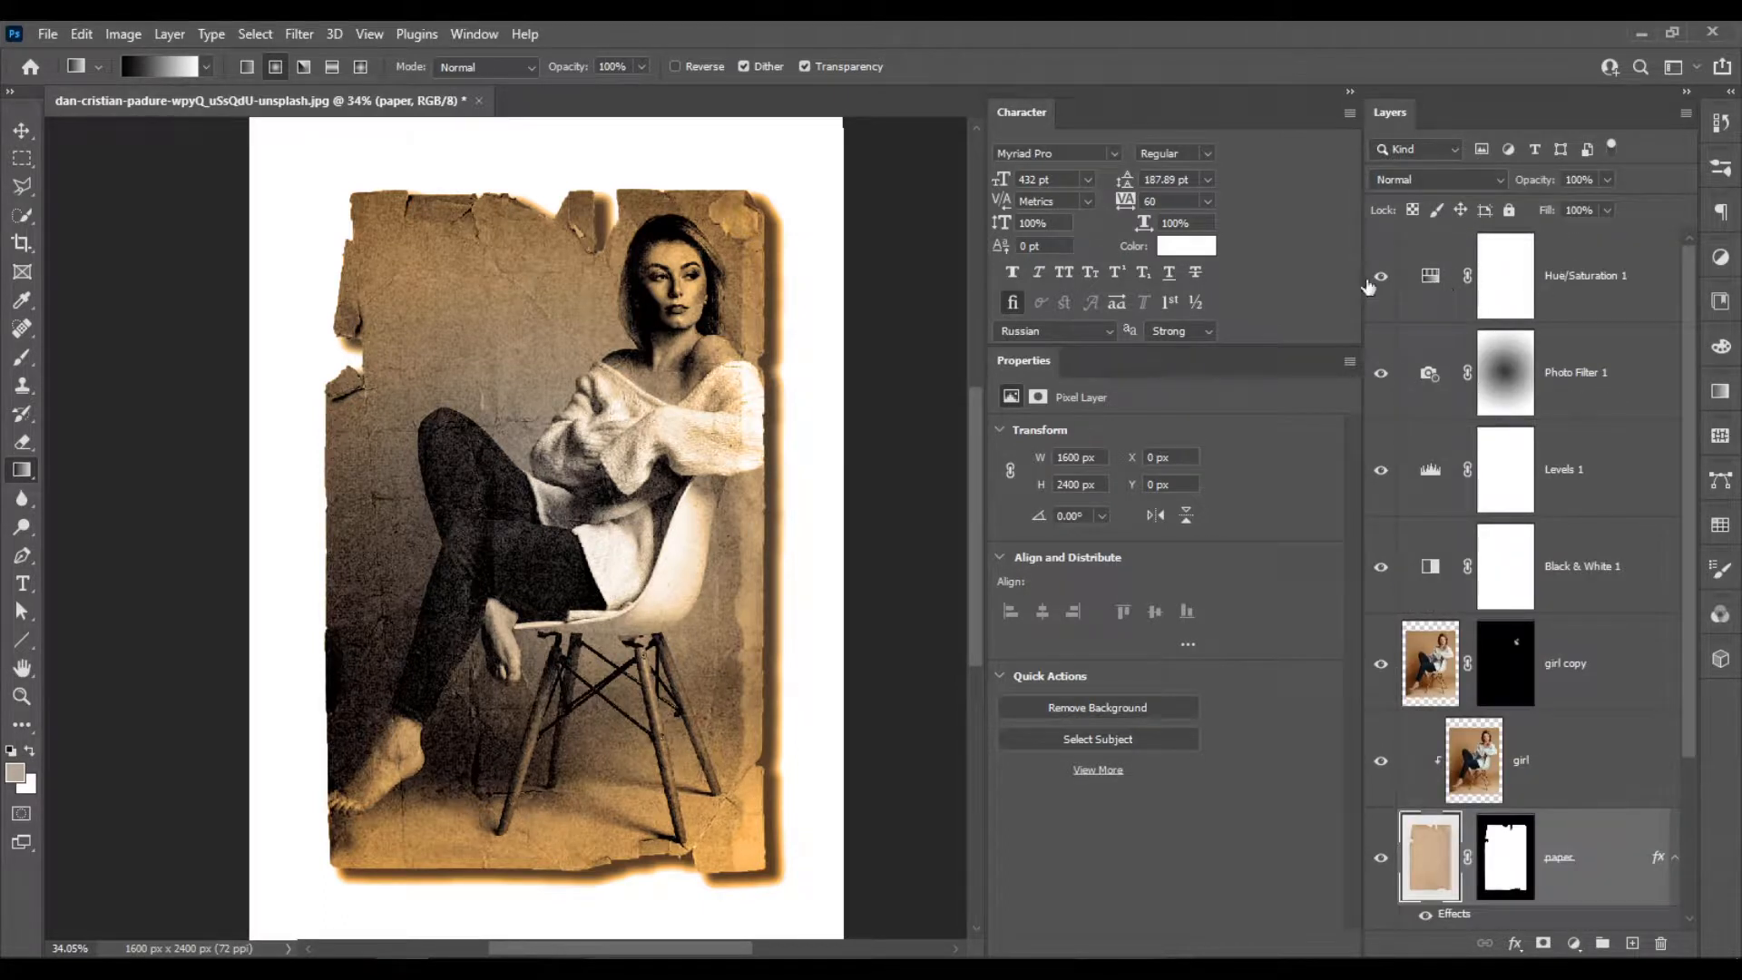
scroll(1370, 287, "down", 2)
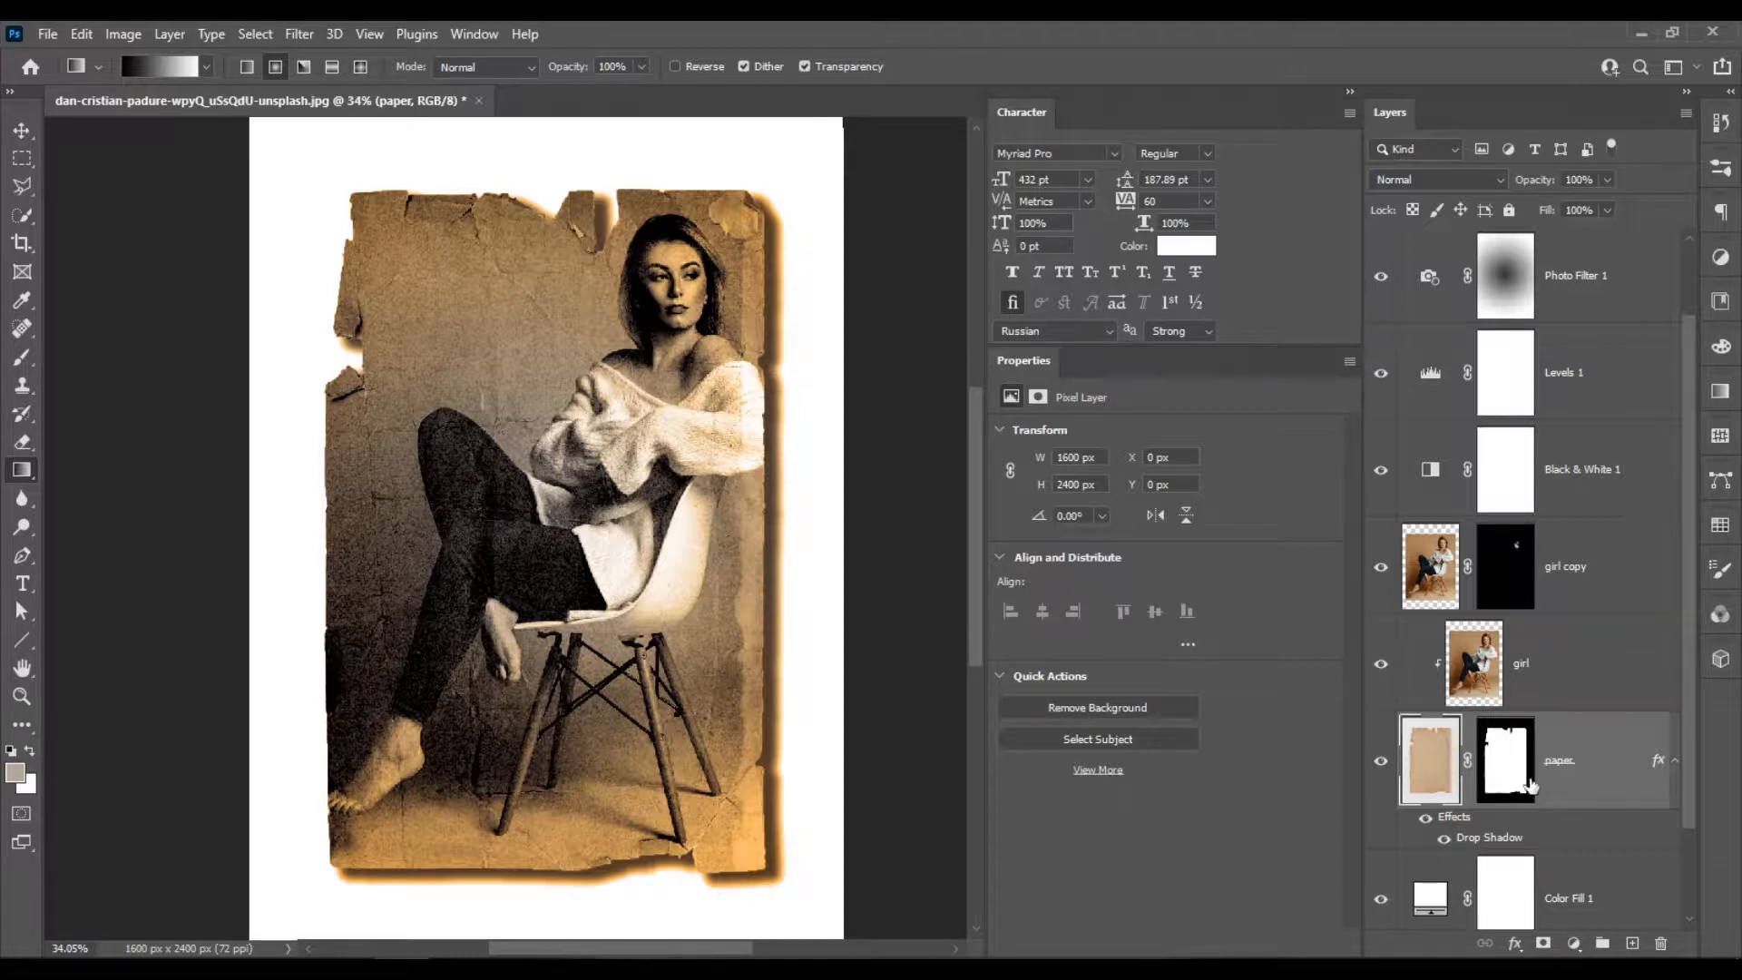
scroll(1601, 716, "up", 1)
scroll(1601, 716, "down", 2)
scroll(1602, 716, "up", 2)
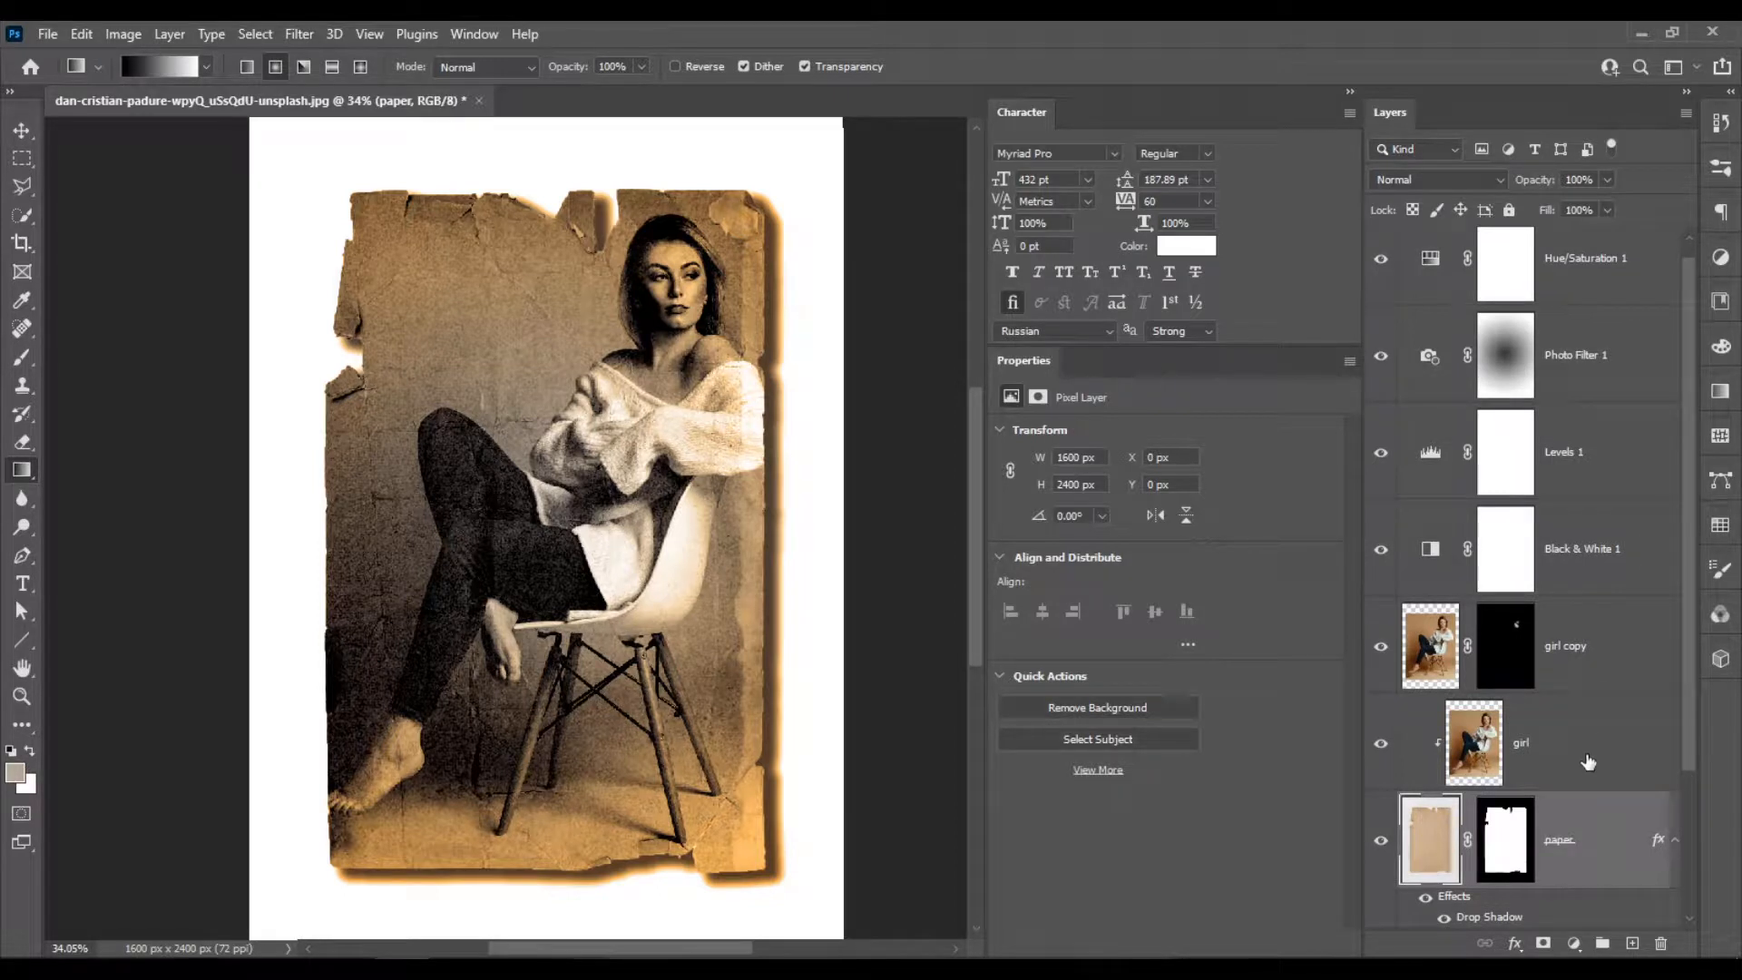
scroll(1584, 762, "down", 2)
scroll(1583, 763, "up", 1)
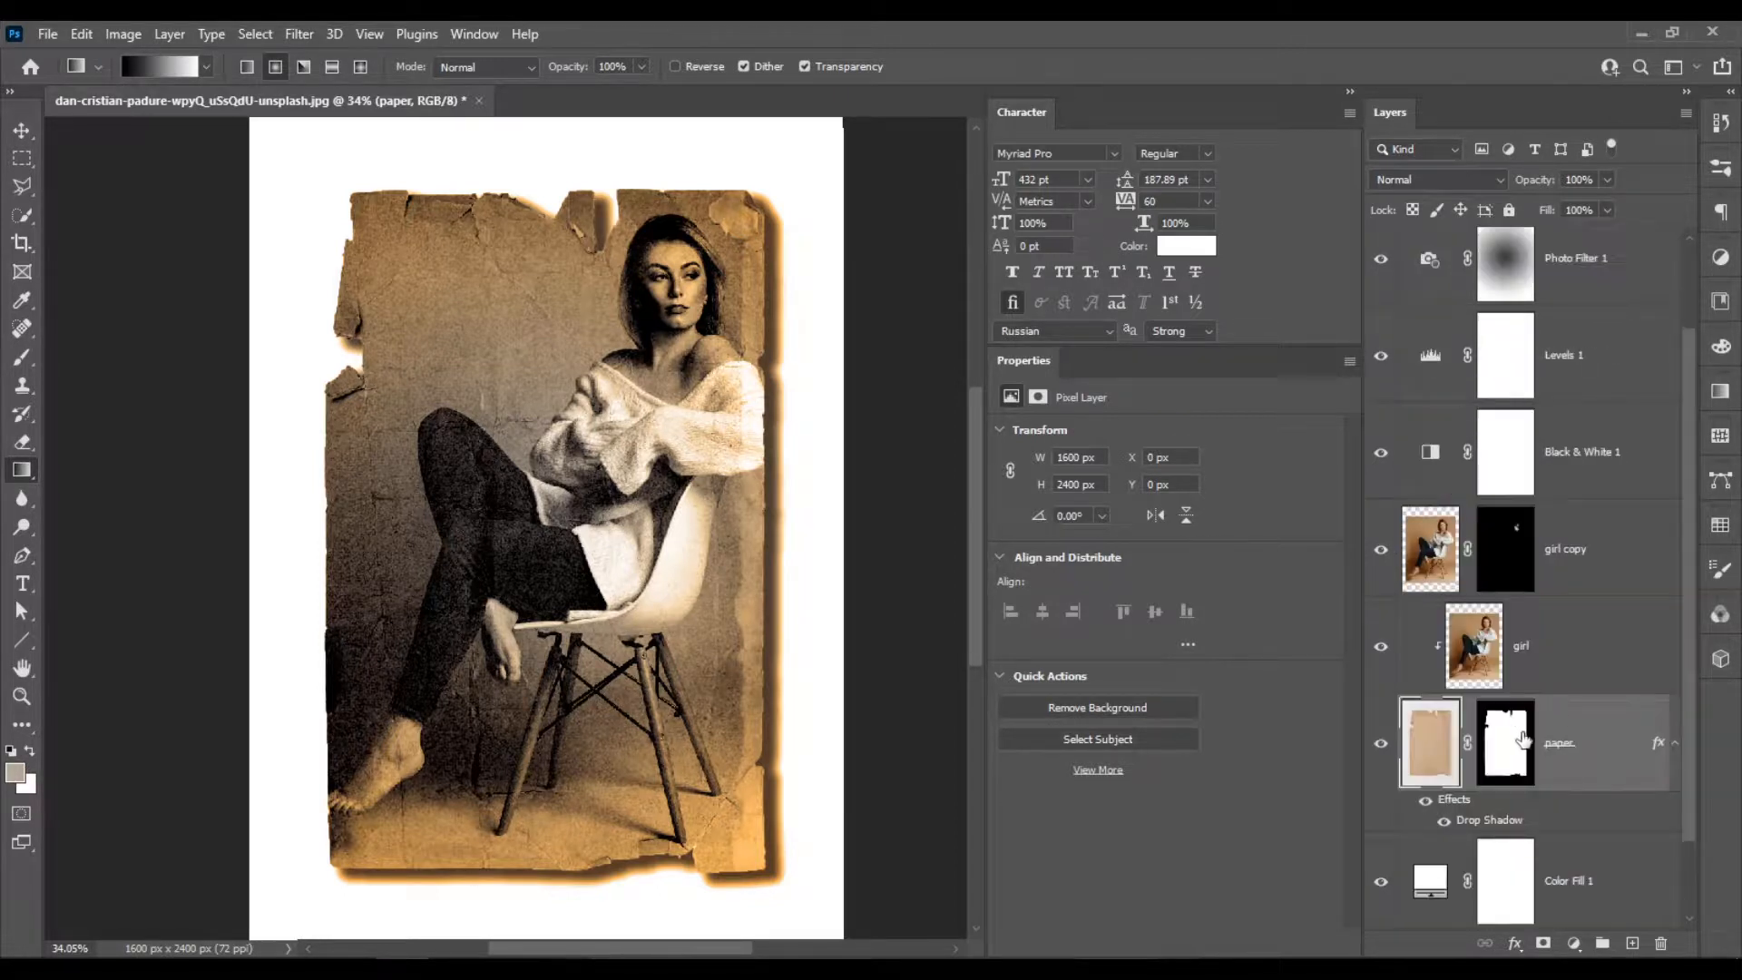
scroll(1443, 744, "down", 1)
scroll(1442, 744, "up", 2)
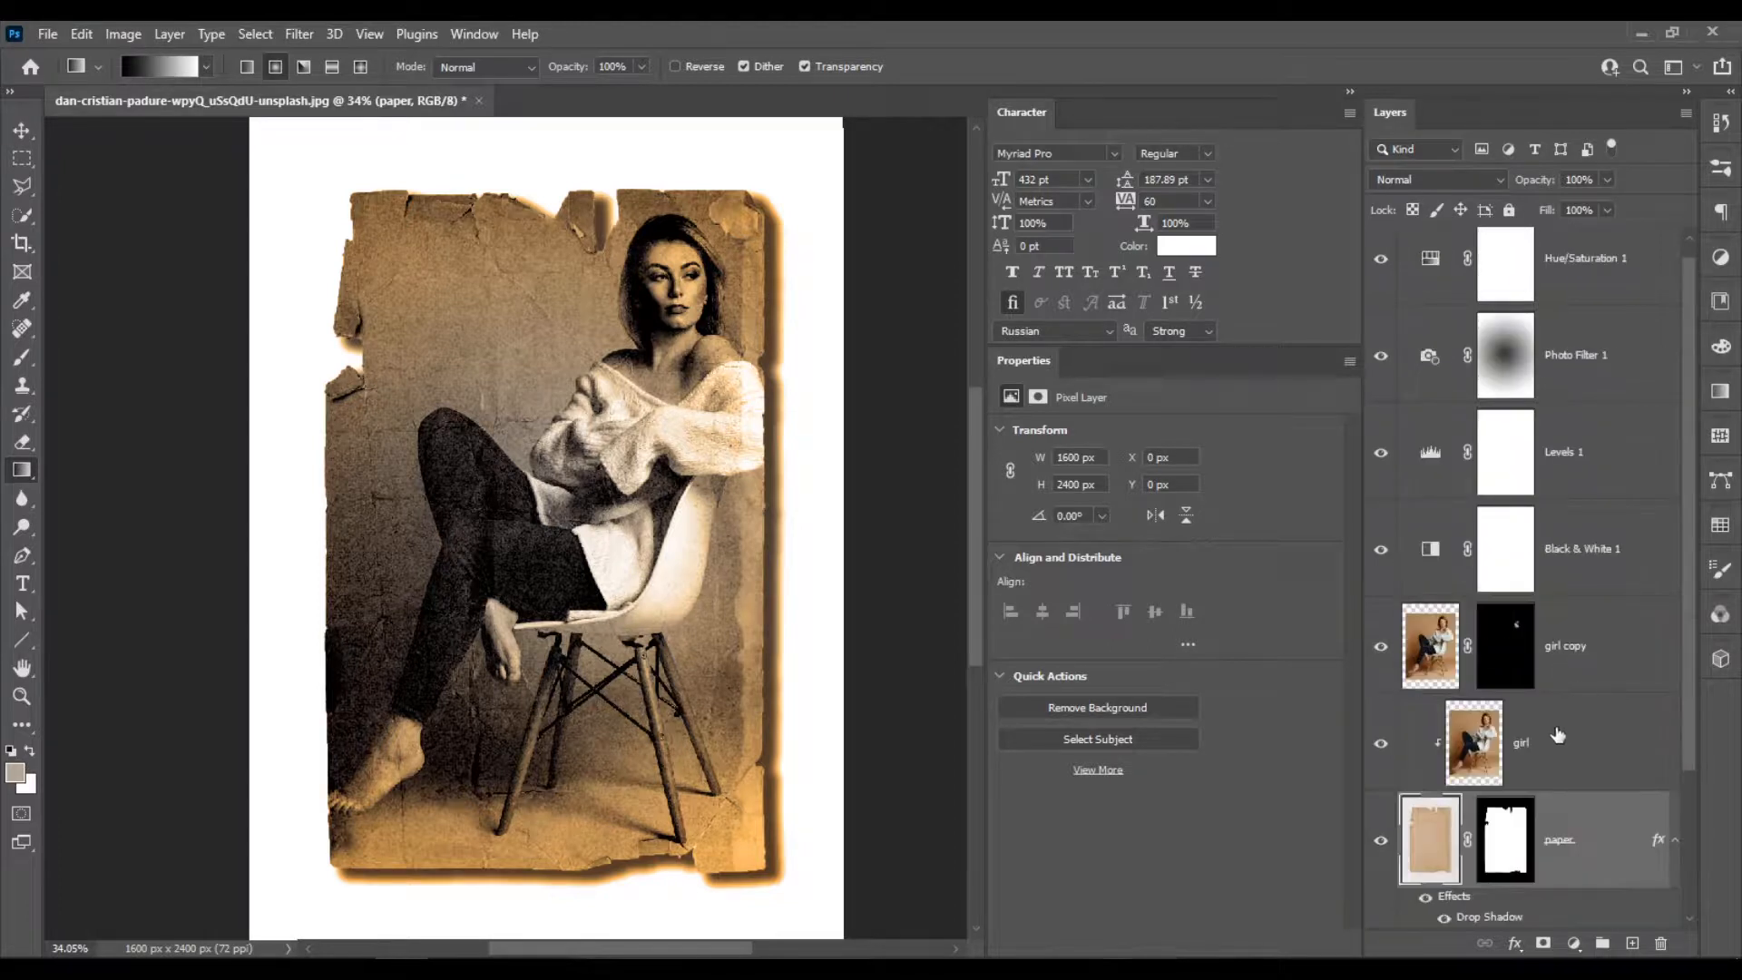
scroll(921, 441, "down", 2)
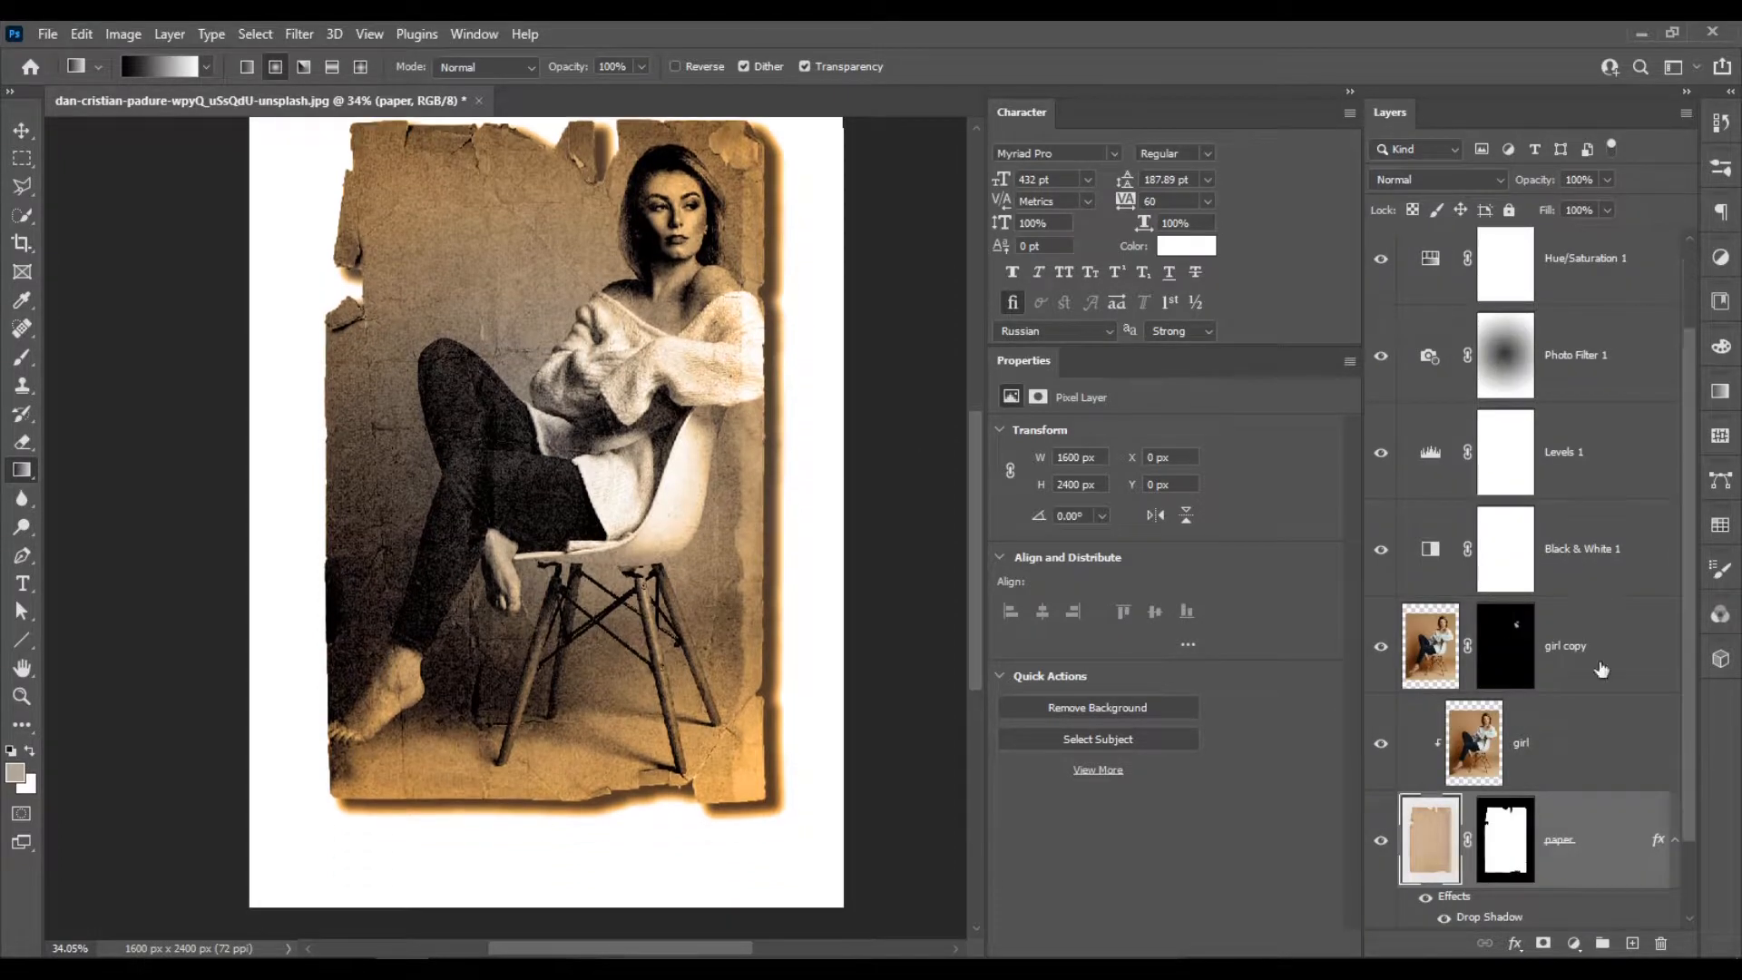
scroll(1597, 715, "down", 2)
scroll(1589, 713, "up", 2)
scroll(1589, 713, "down", 2)
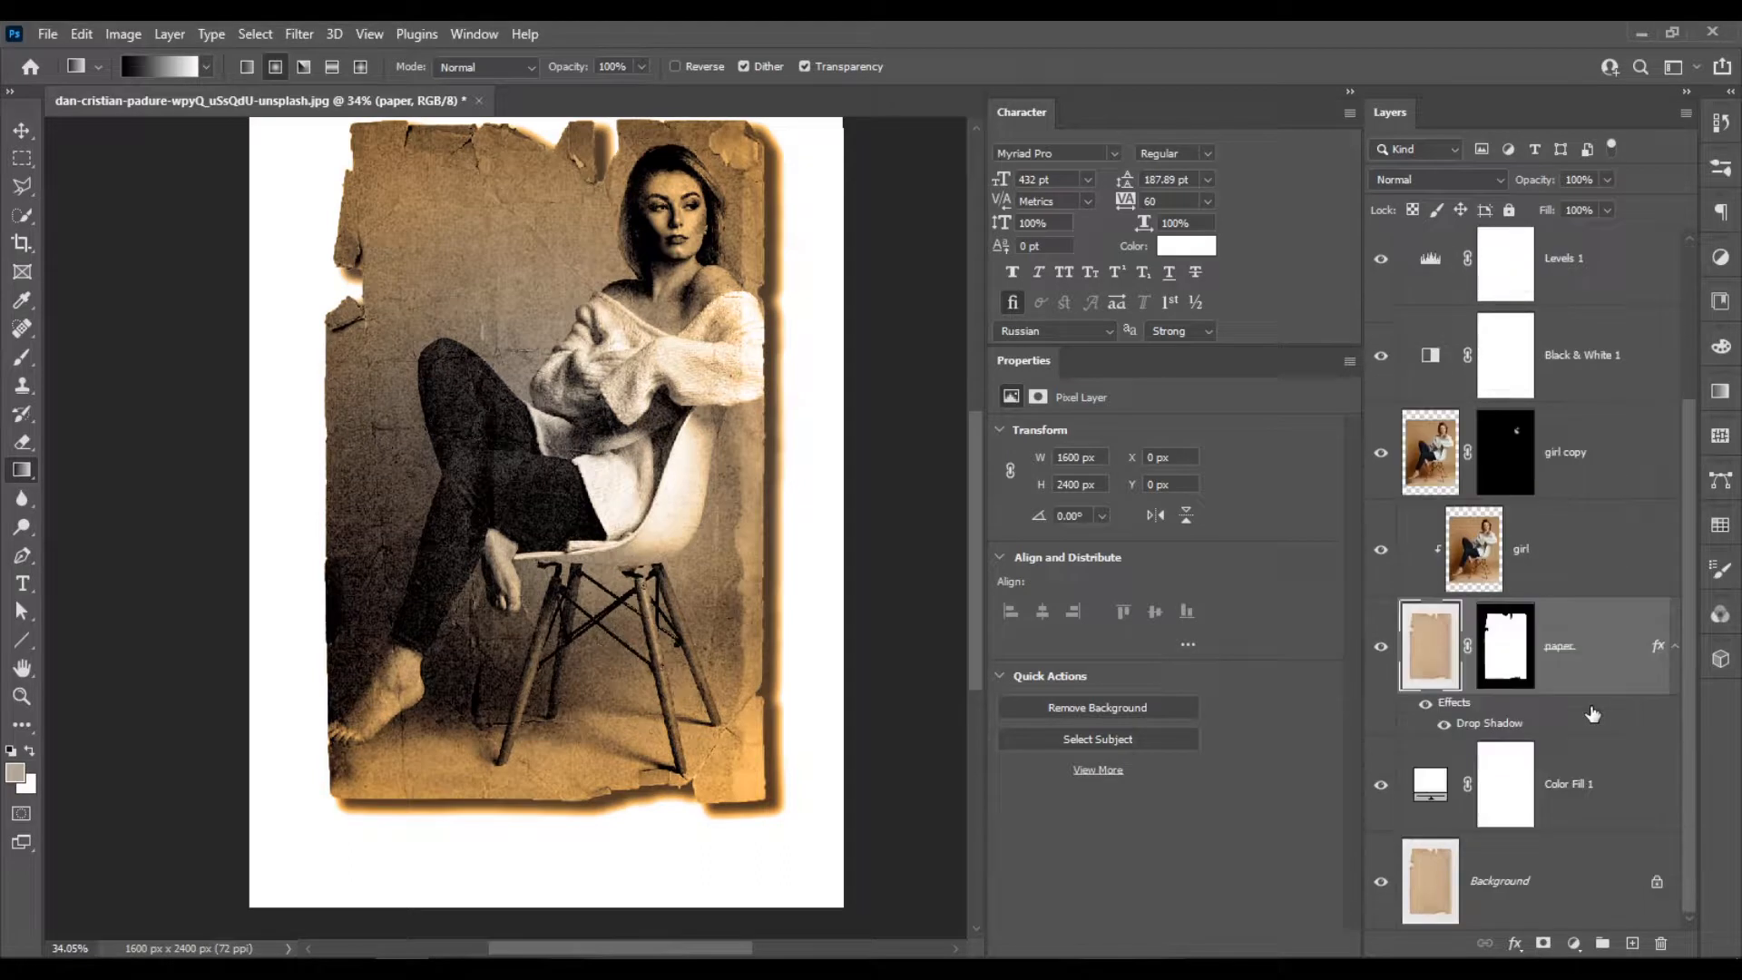
scroll(1533, 723, "up", 1)
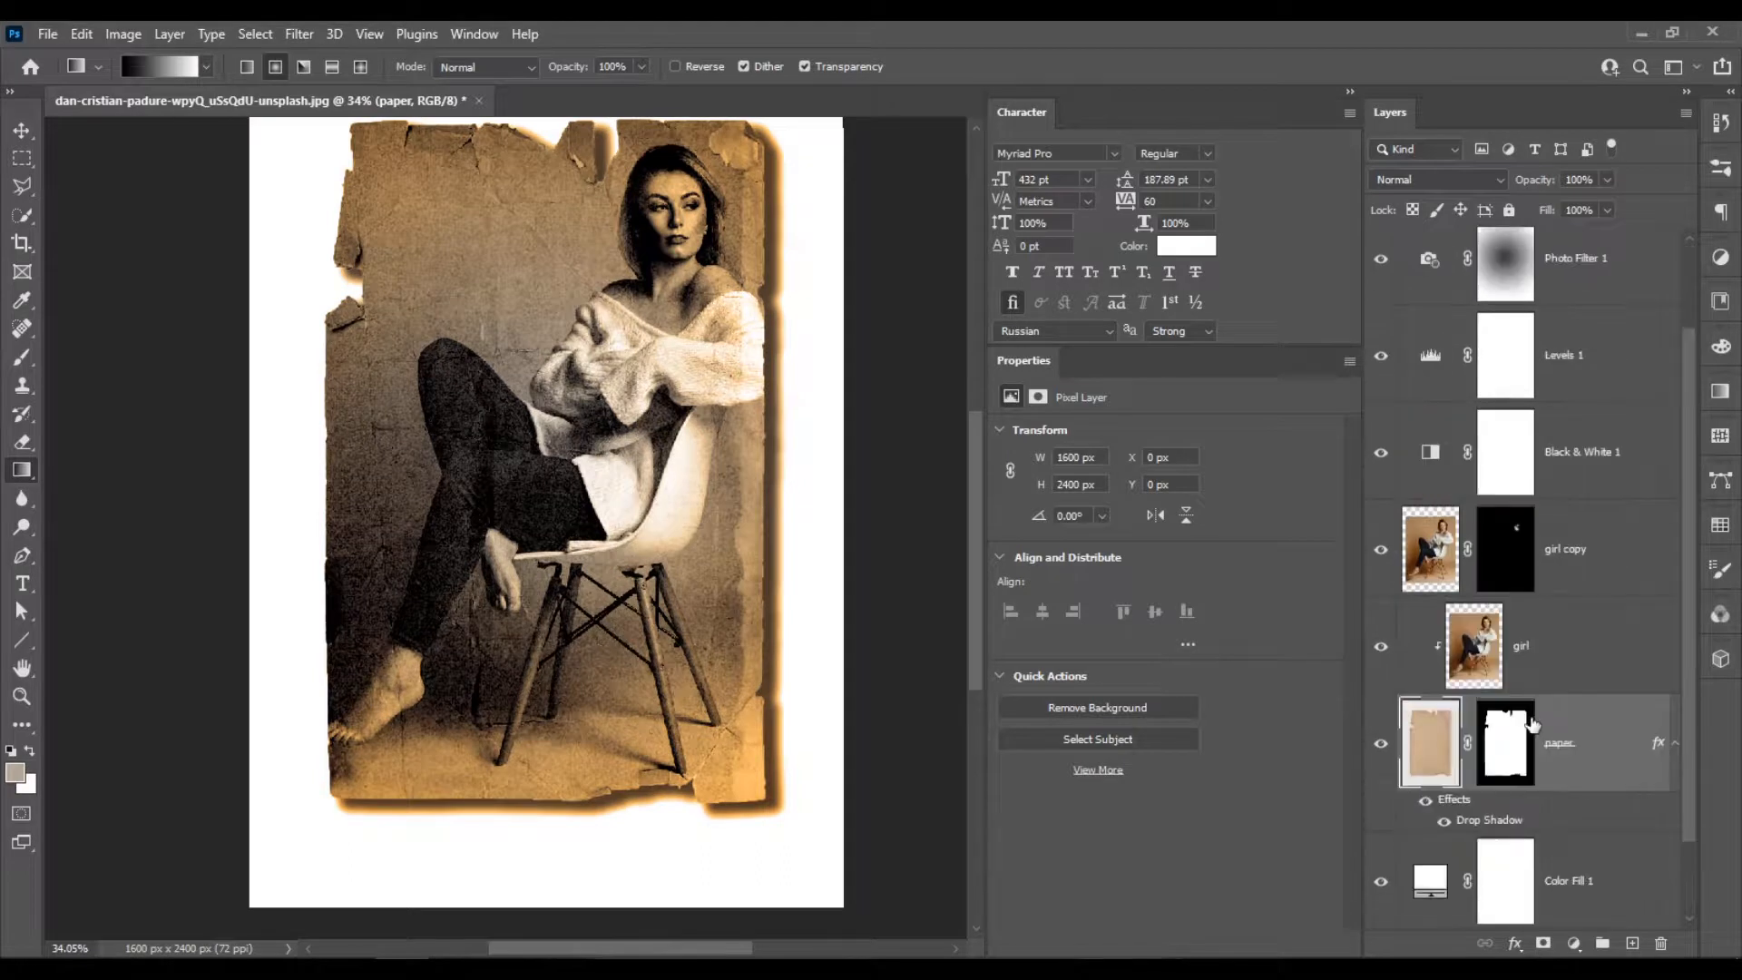
left_click(1425, 800)
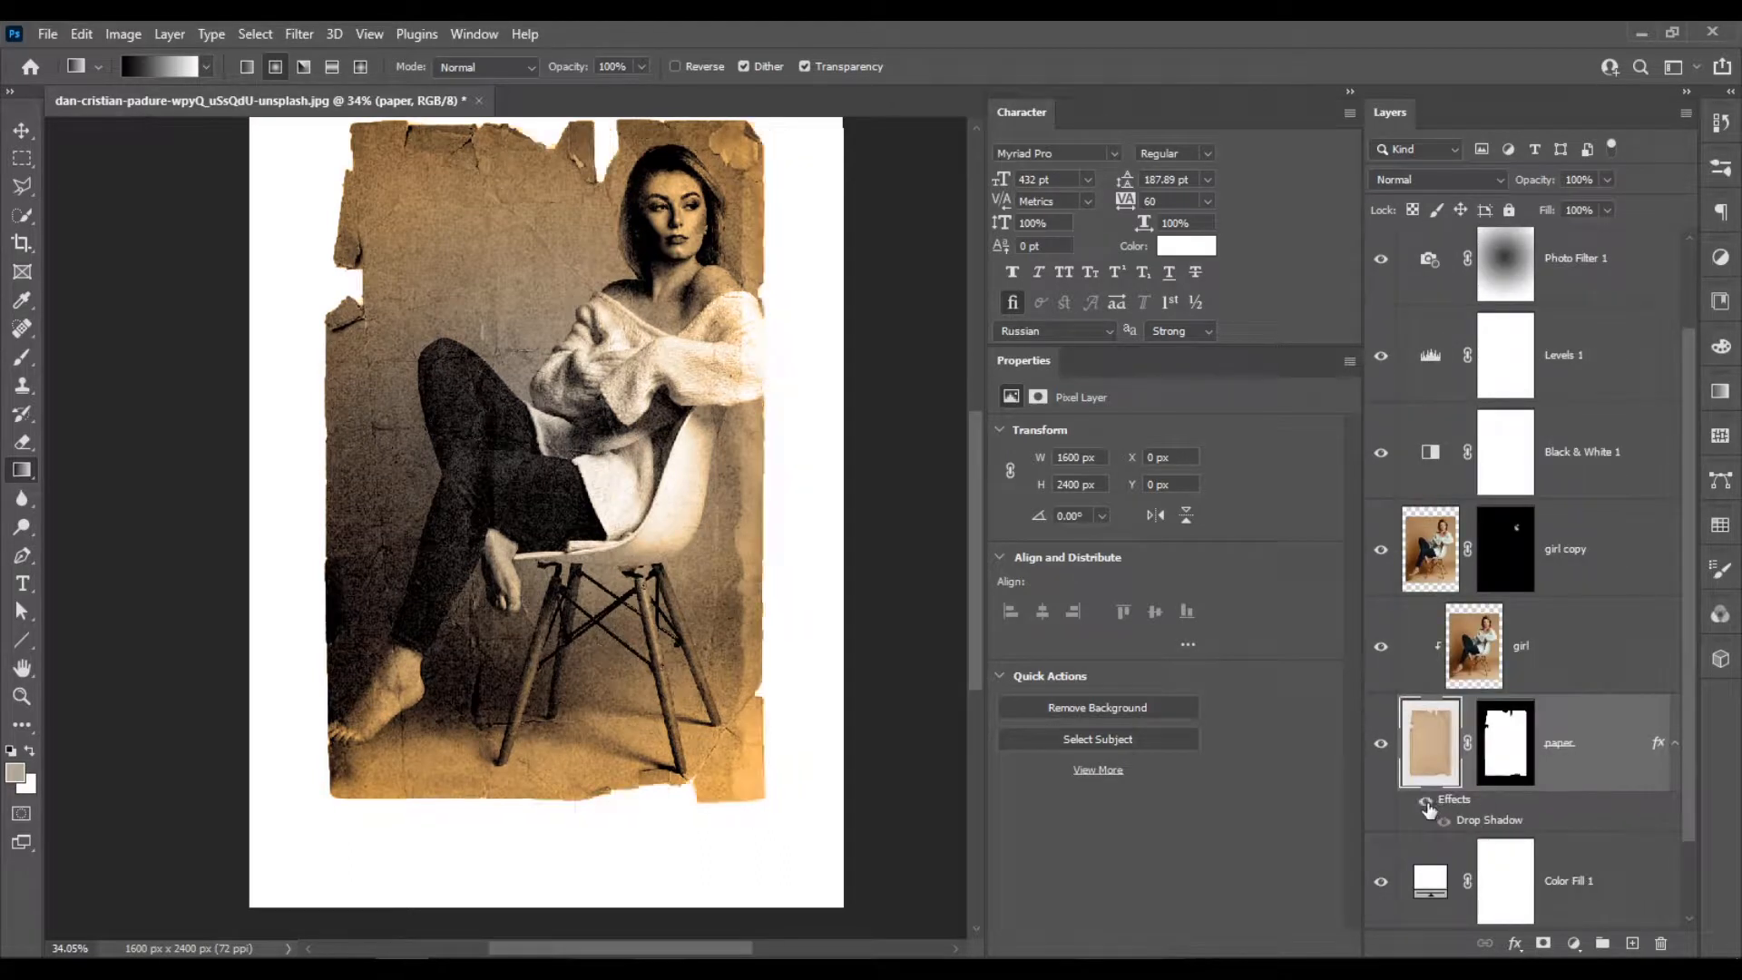
left_click(1426, 801)
Group the girl layer and the paper layer together.
scroll(1560, 780, "up", 1)
left_click(1581, 767)
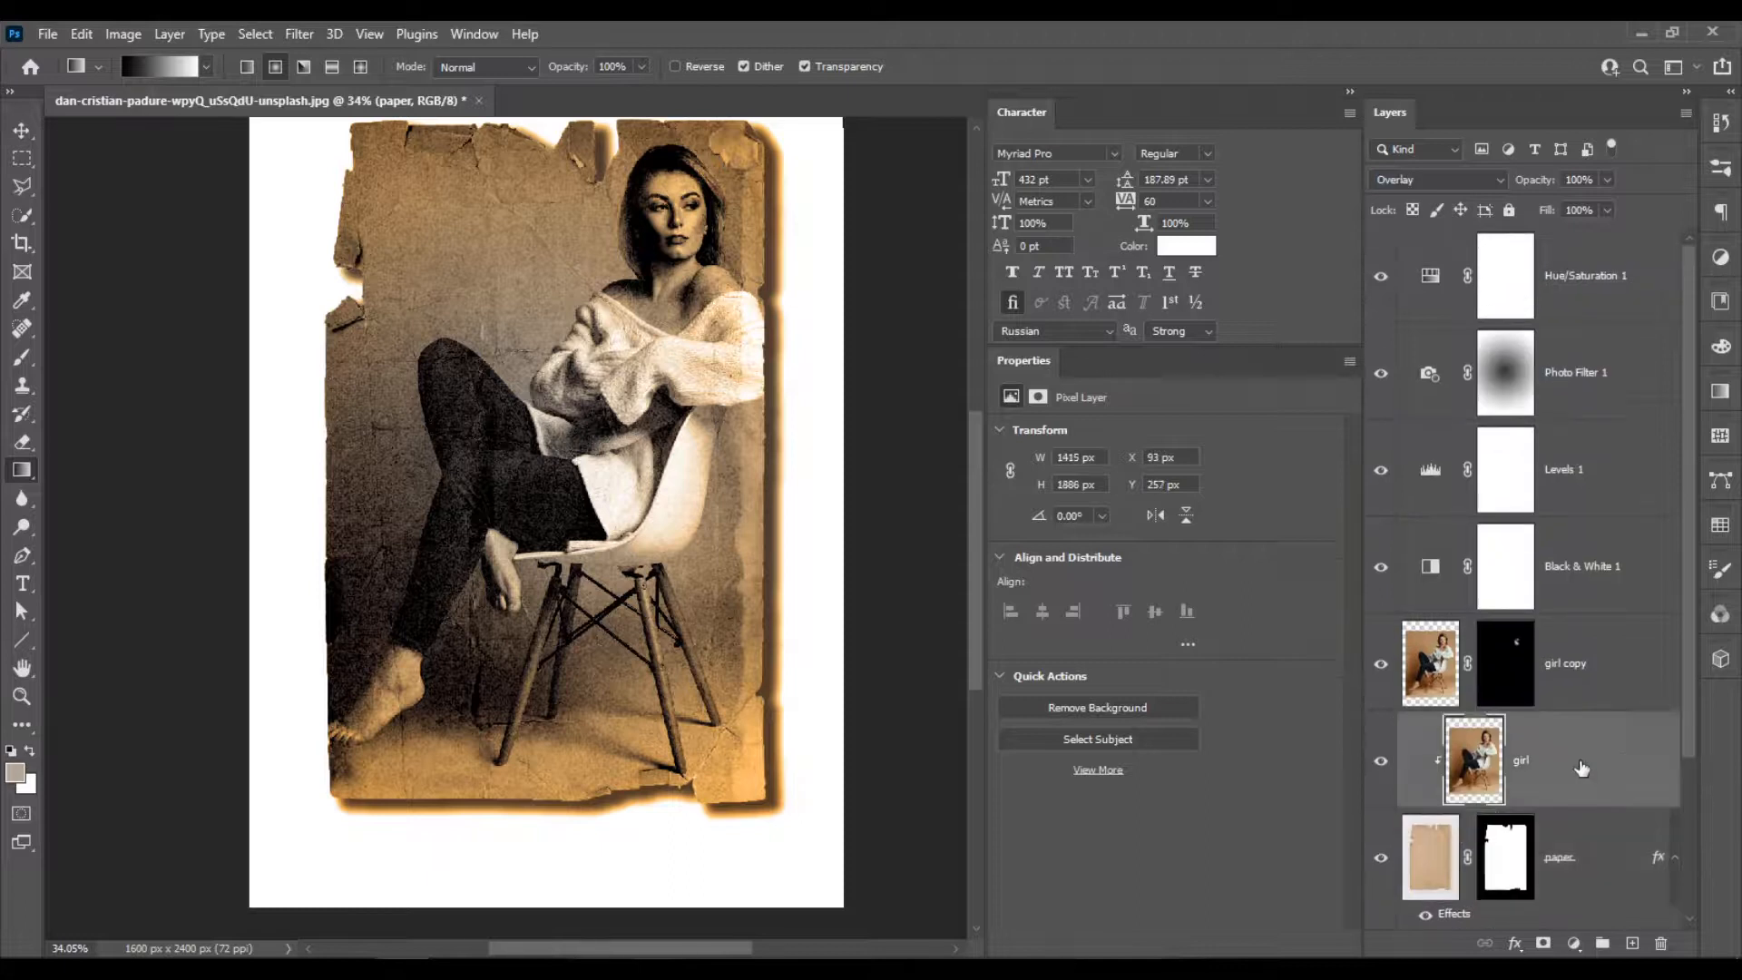
left_click(1613, 673, "ctrl")
left_click(1594, 759)
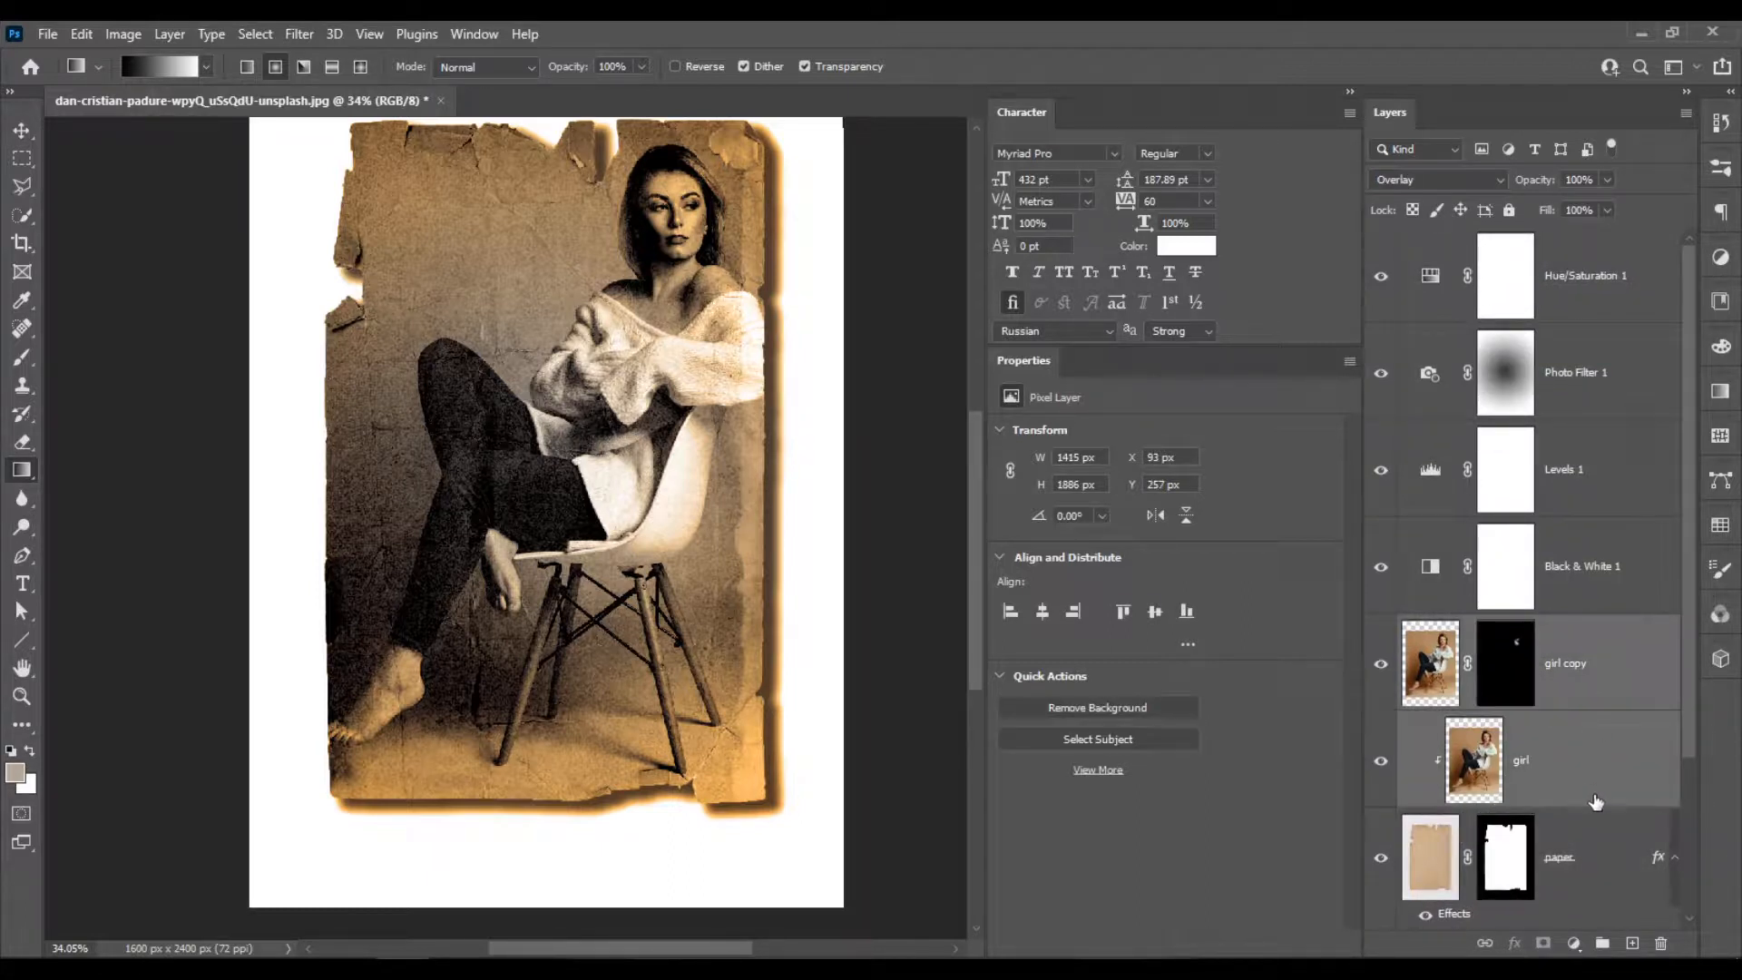
left_click(1598, 871, "shift")
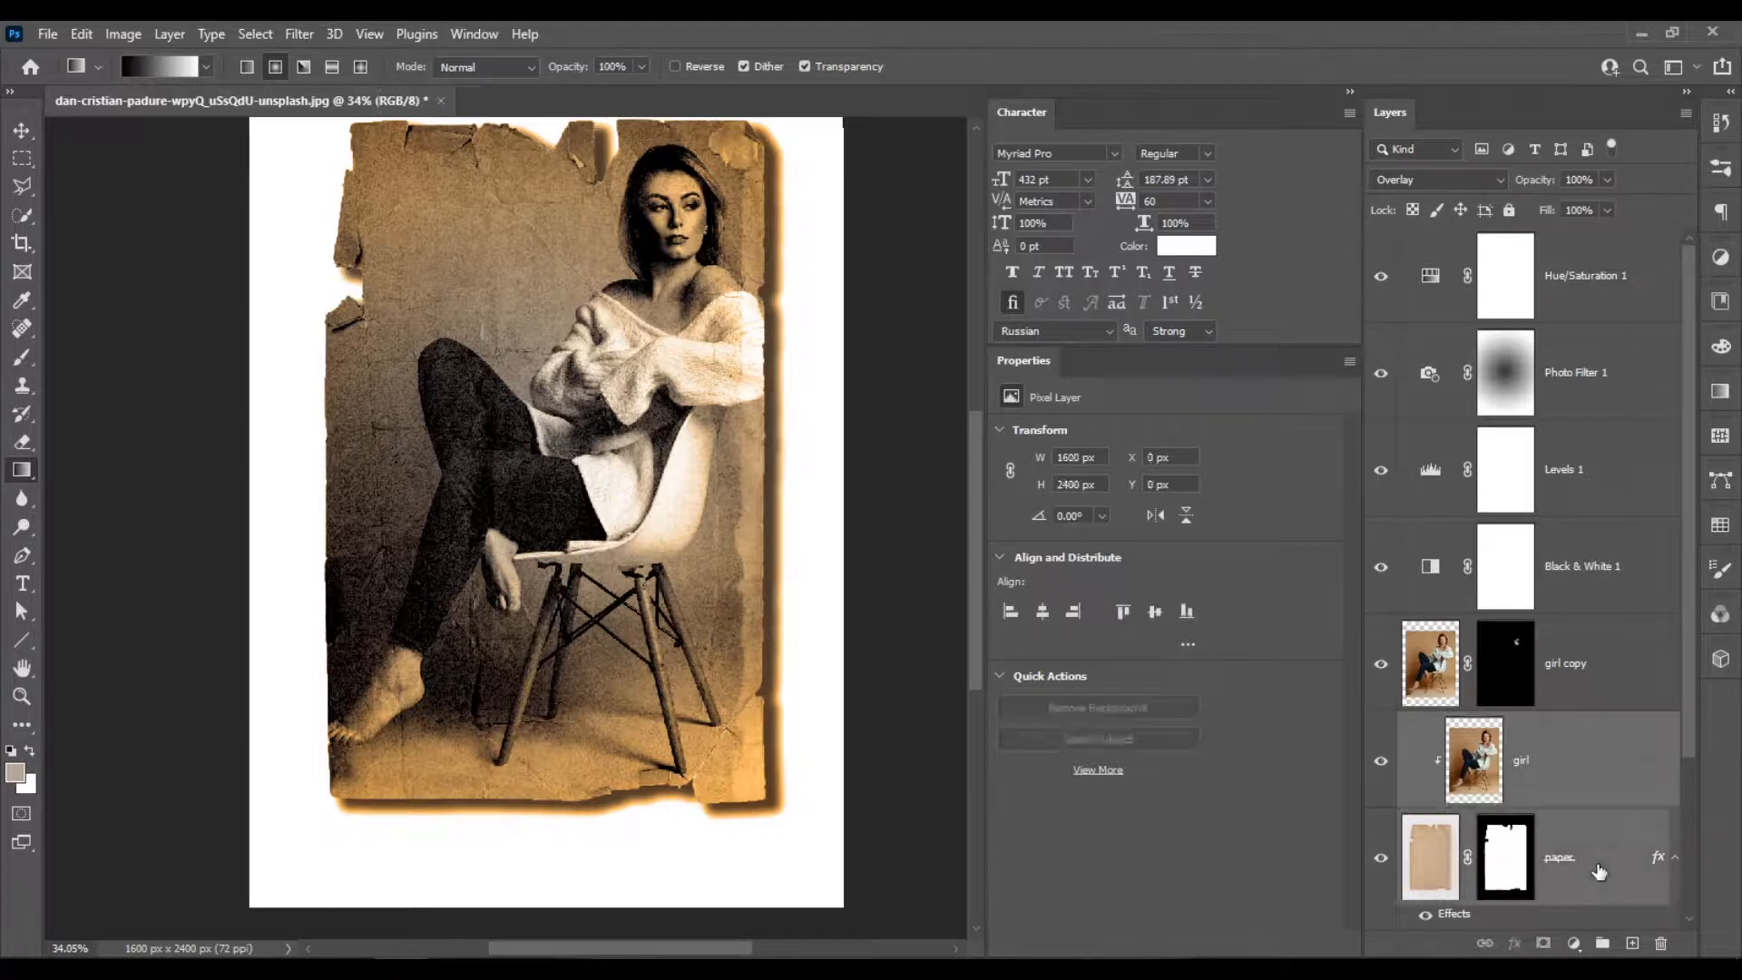
key("ctrl+g")
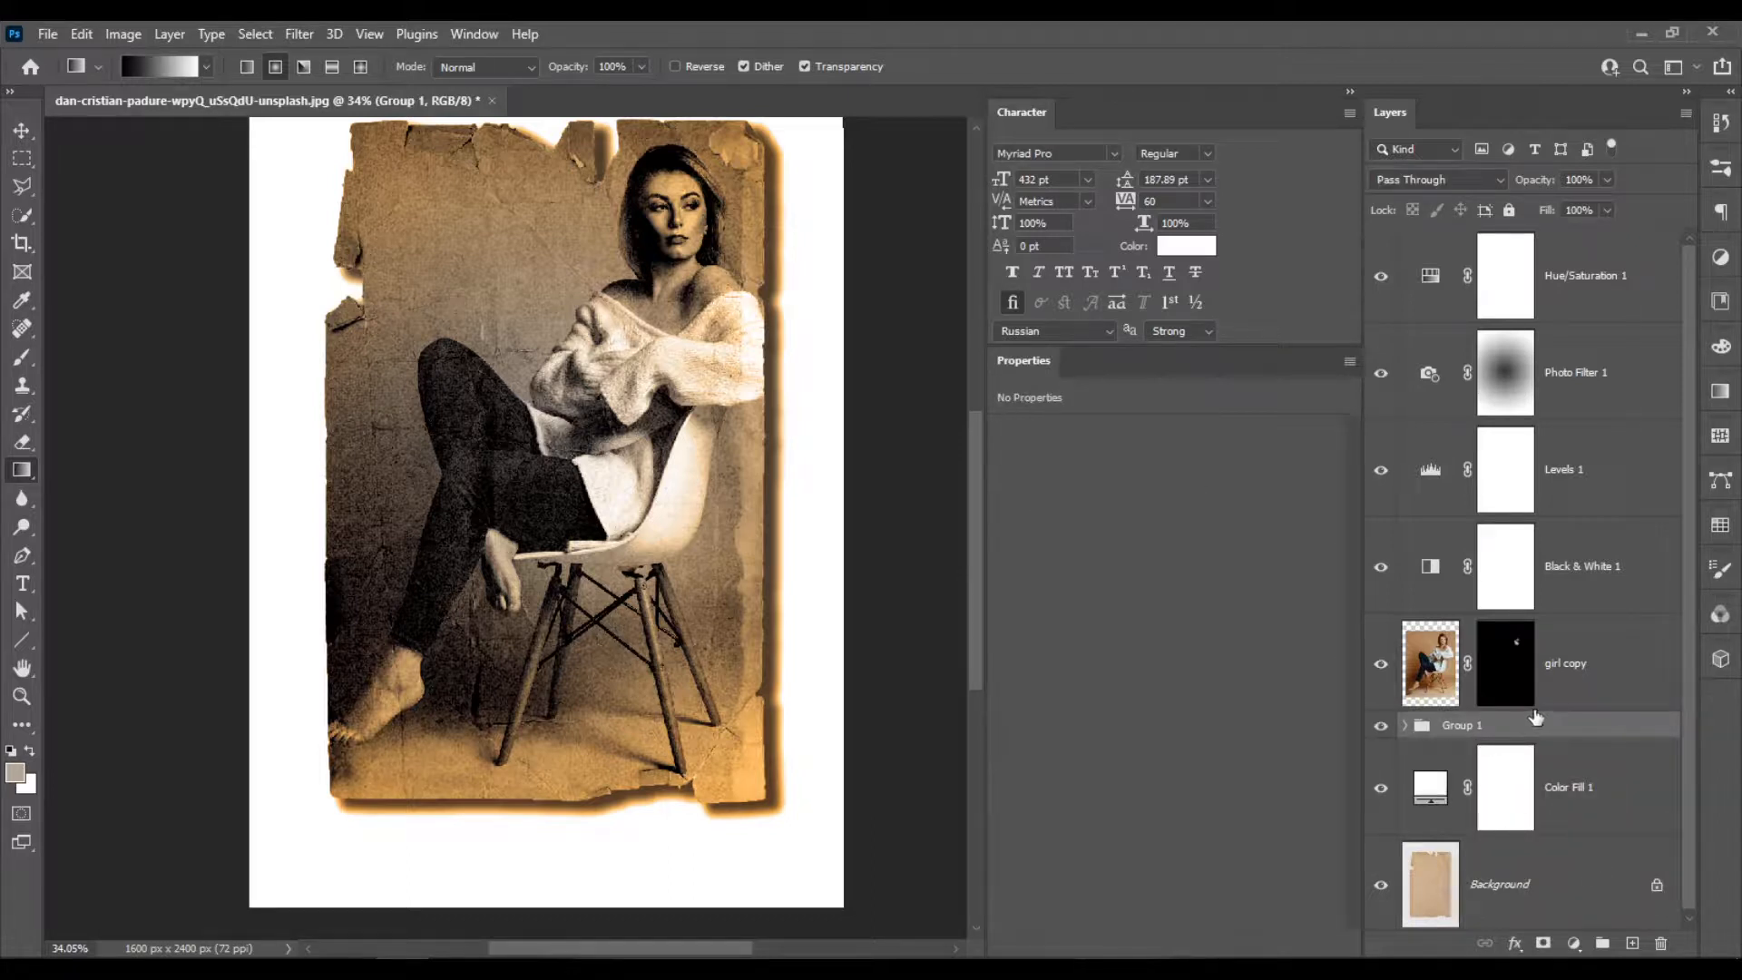
Move the girl copy layer into Group 1, above the girl layer.
left_click(1382, 669)
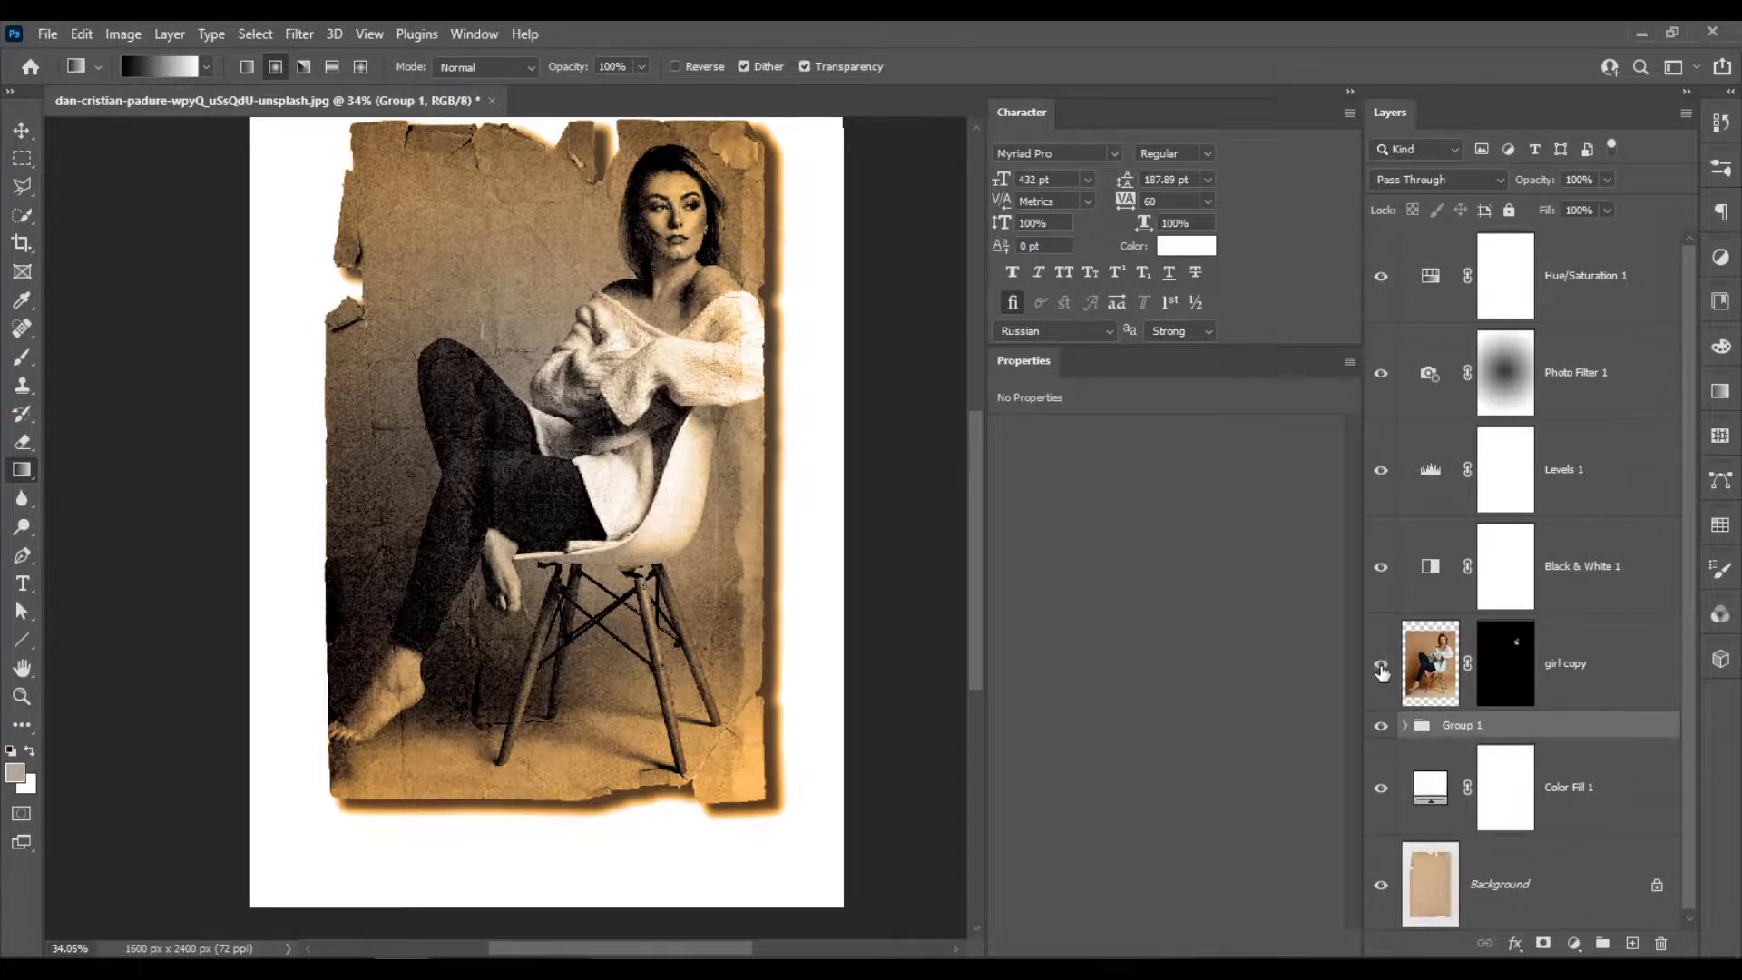
left_click_drag(1593, 659, 1581, 723)
left_click_drag(1417, 689, 1463, 732)
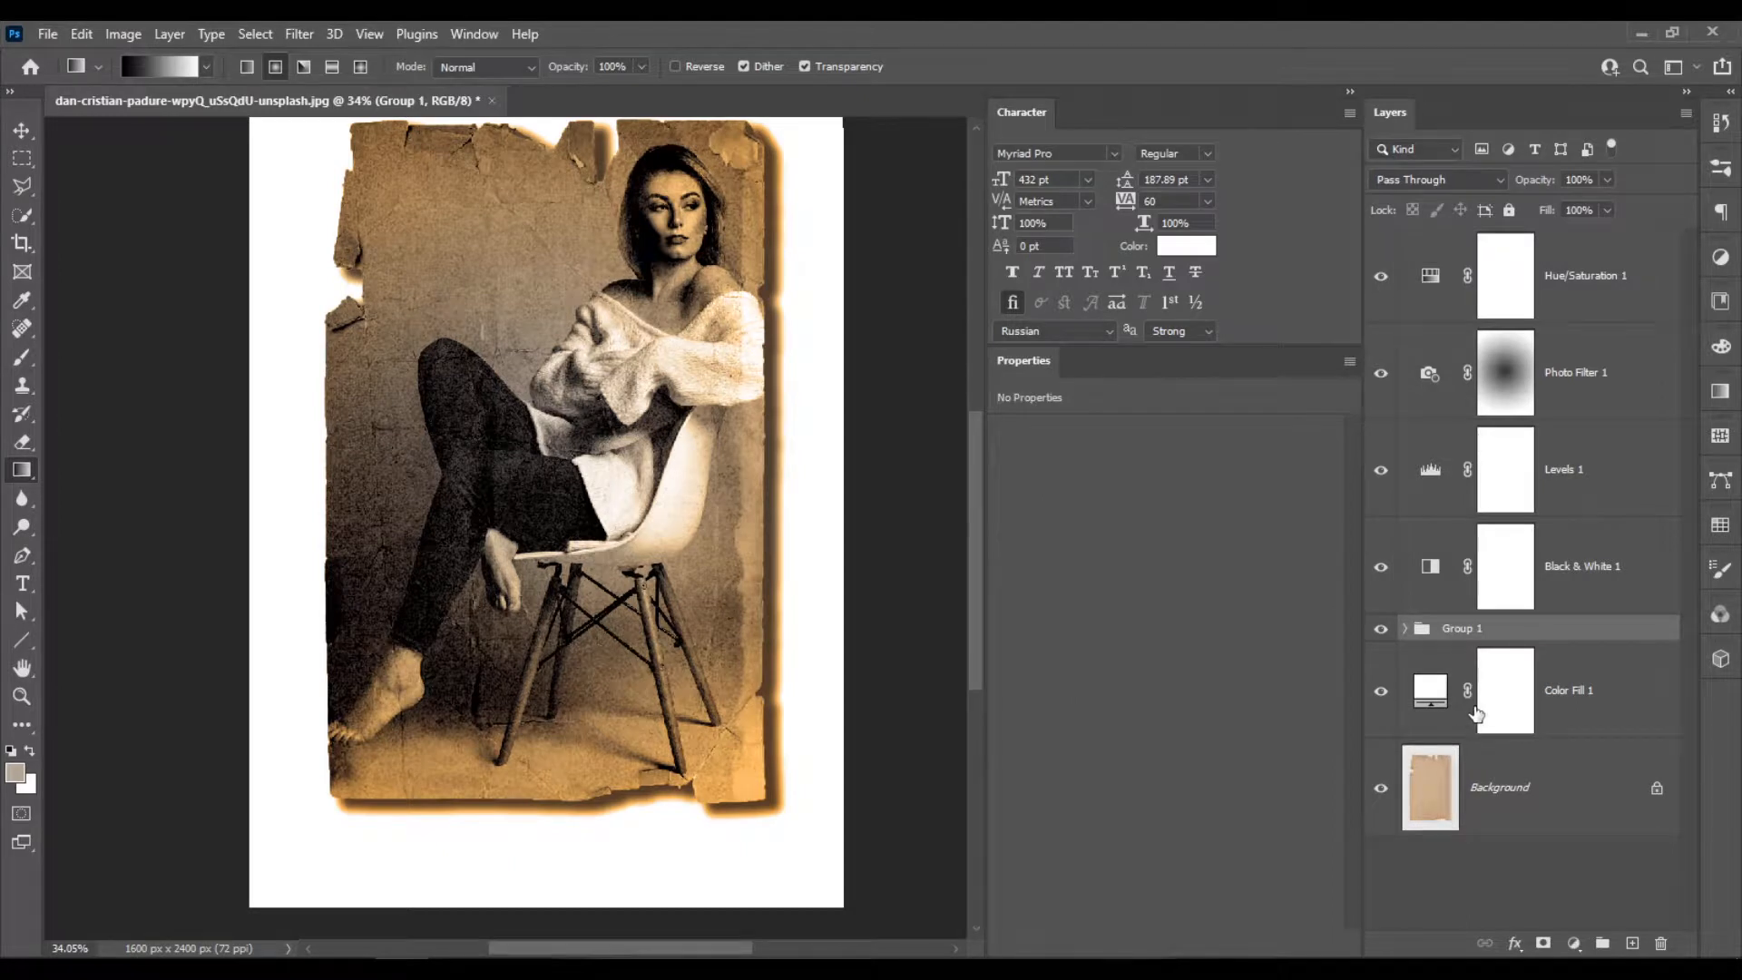
Expand Group 1 and examine the paper layer's mask and the shadow around the paper's edges.
scroll(1405, 648, "up", 1)
scroll(1406, 648, "up", 3)
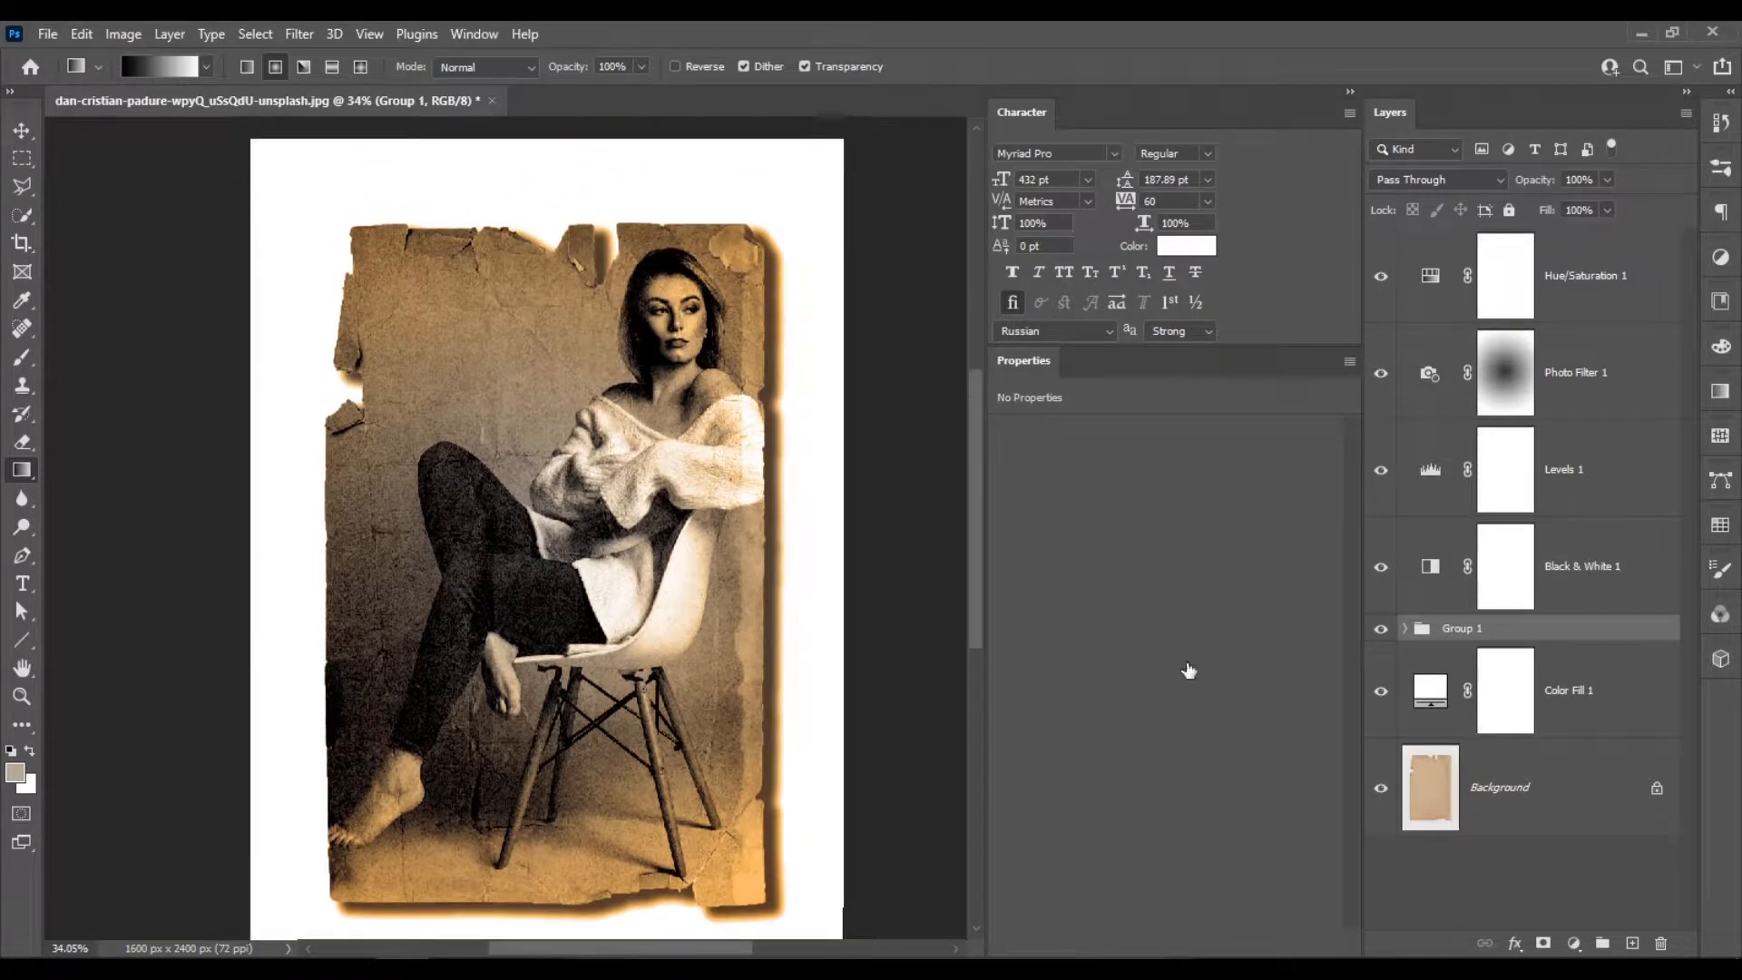
scroll(488, 405, "down", 3)
scroll(487, 405, "up", 3)
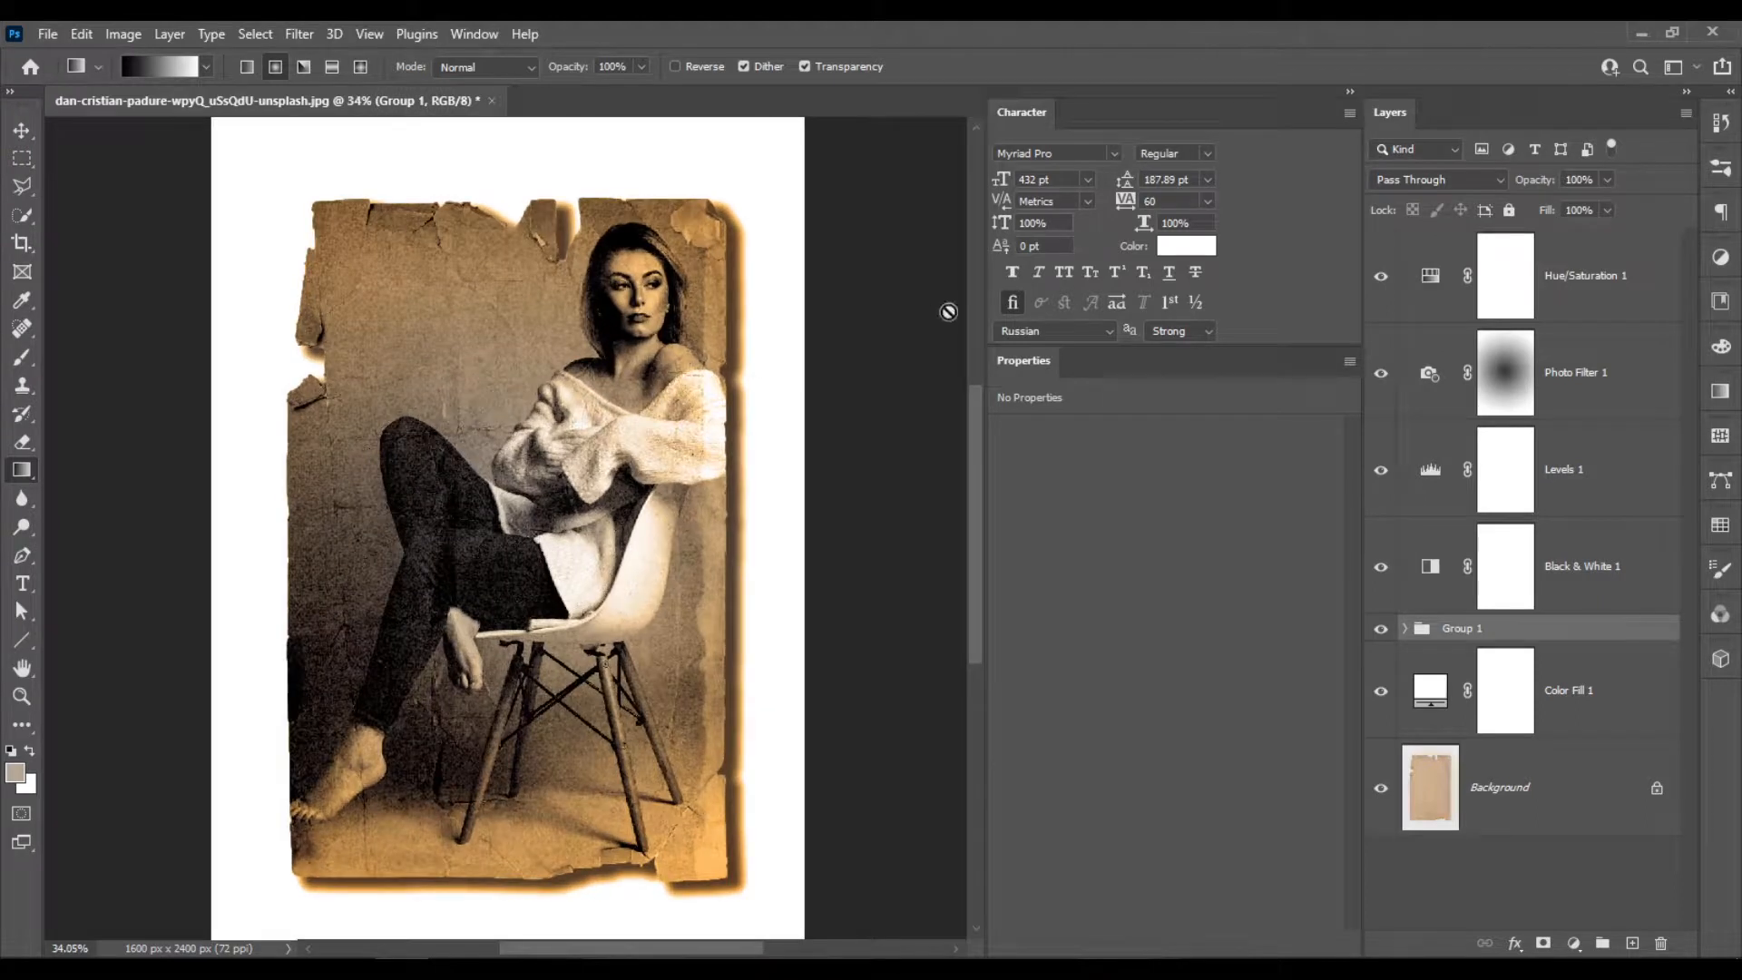
left_click(1406, 628)
scroll(1579, 689, "down", 3)
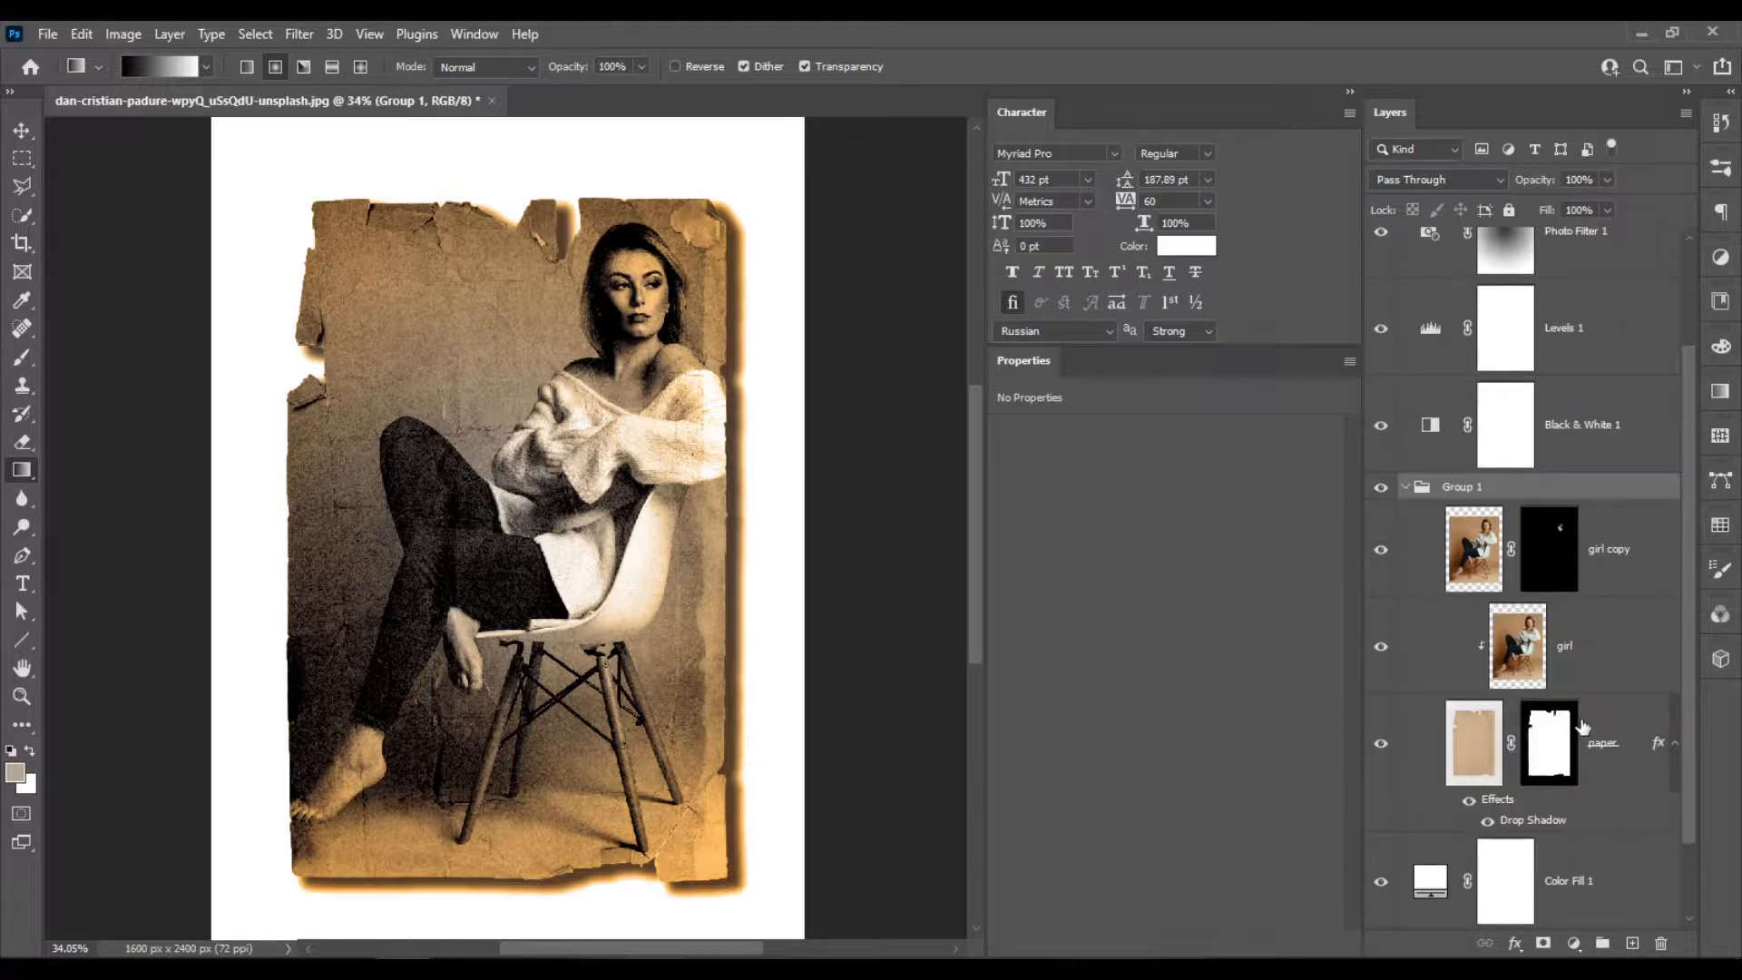
left_click(1552, 758)
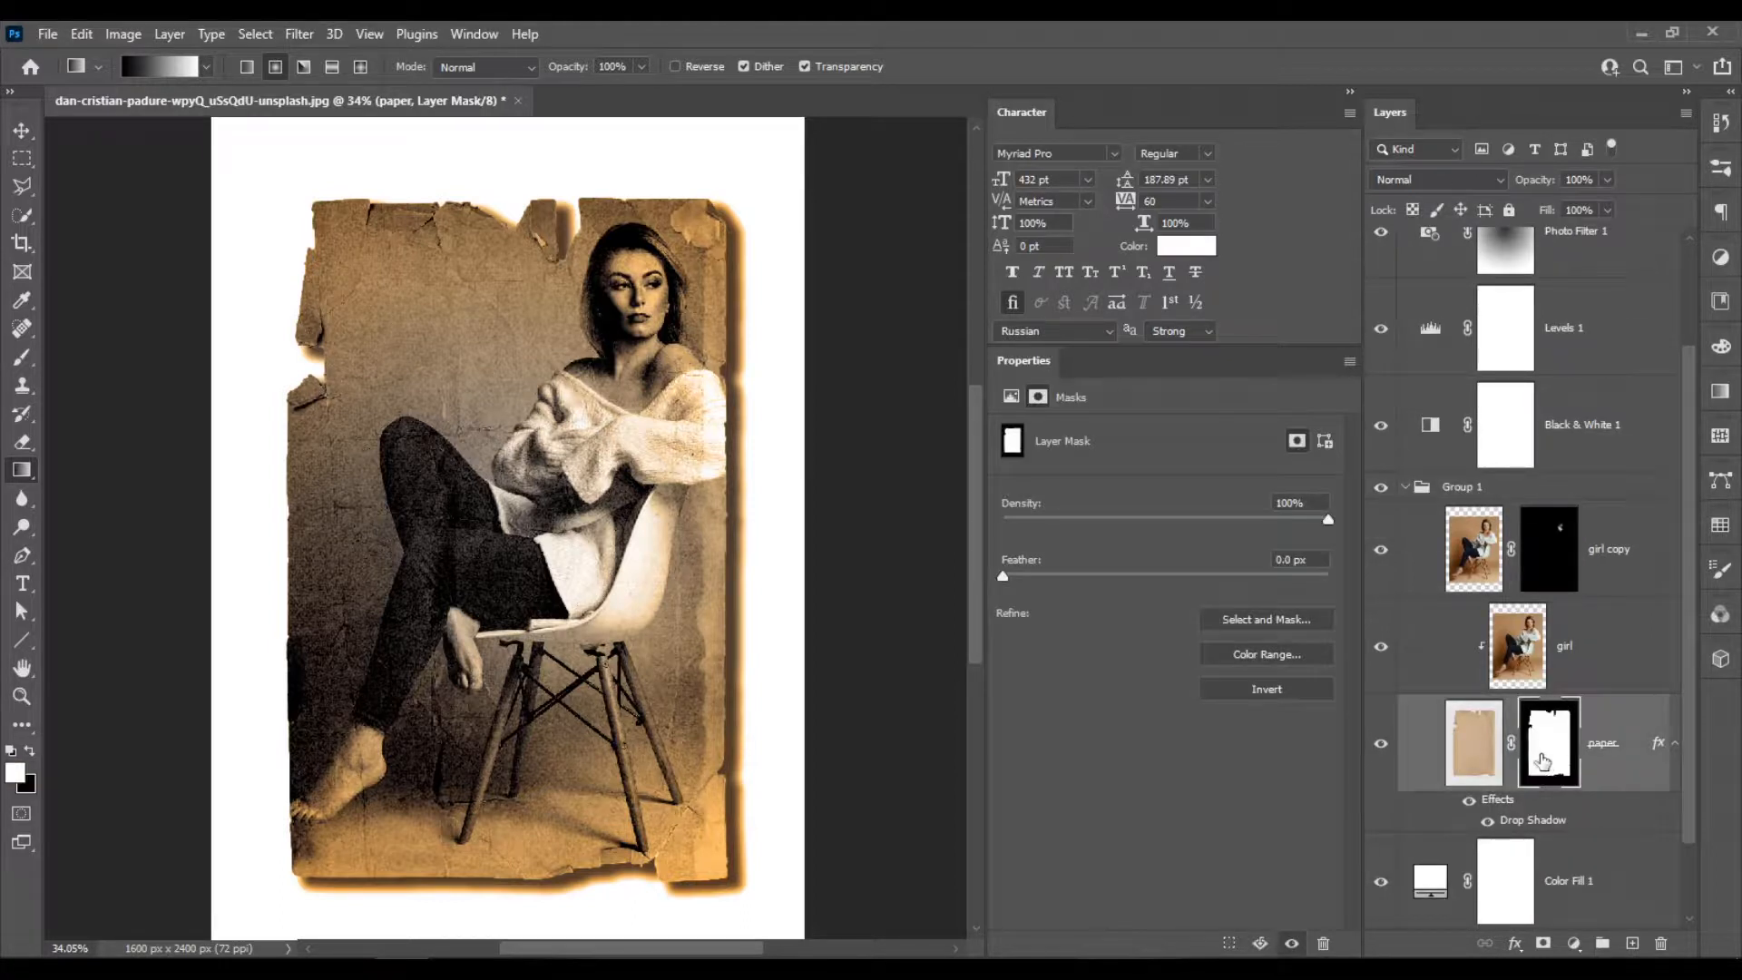
scroll(590, 545, "down", 3)
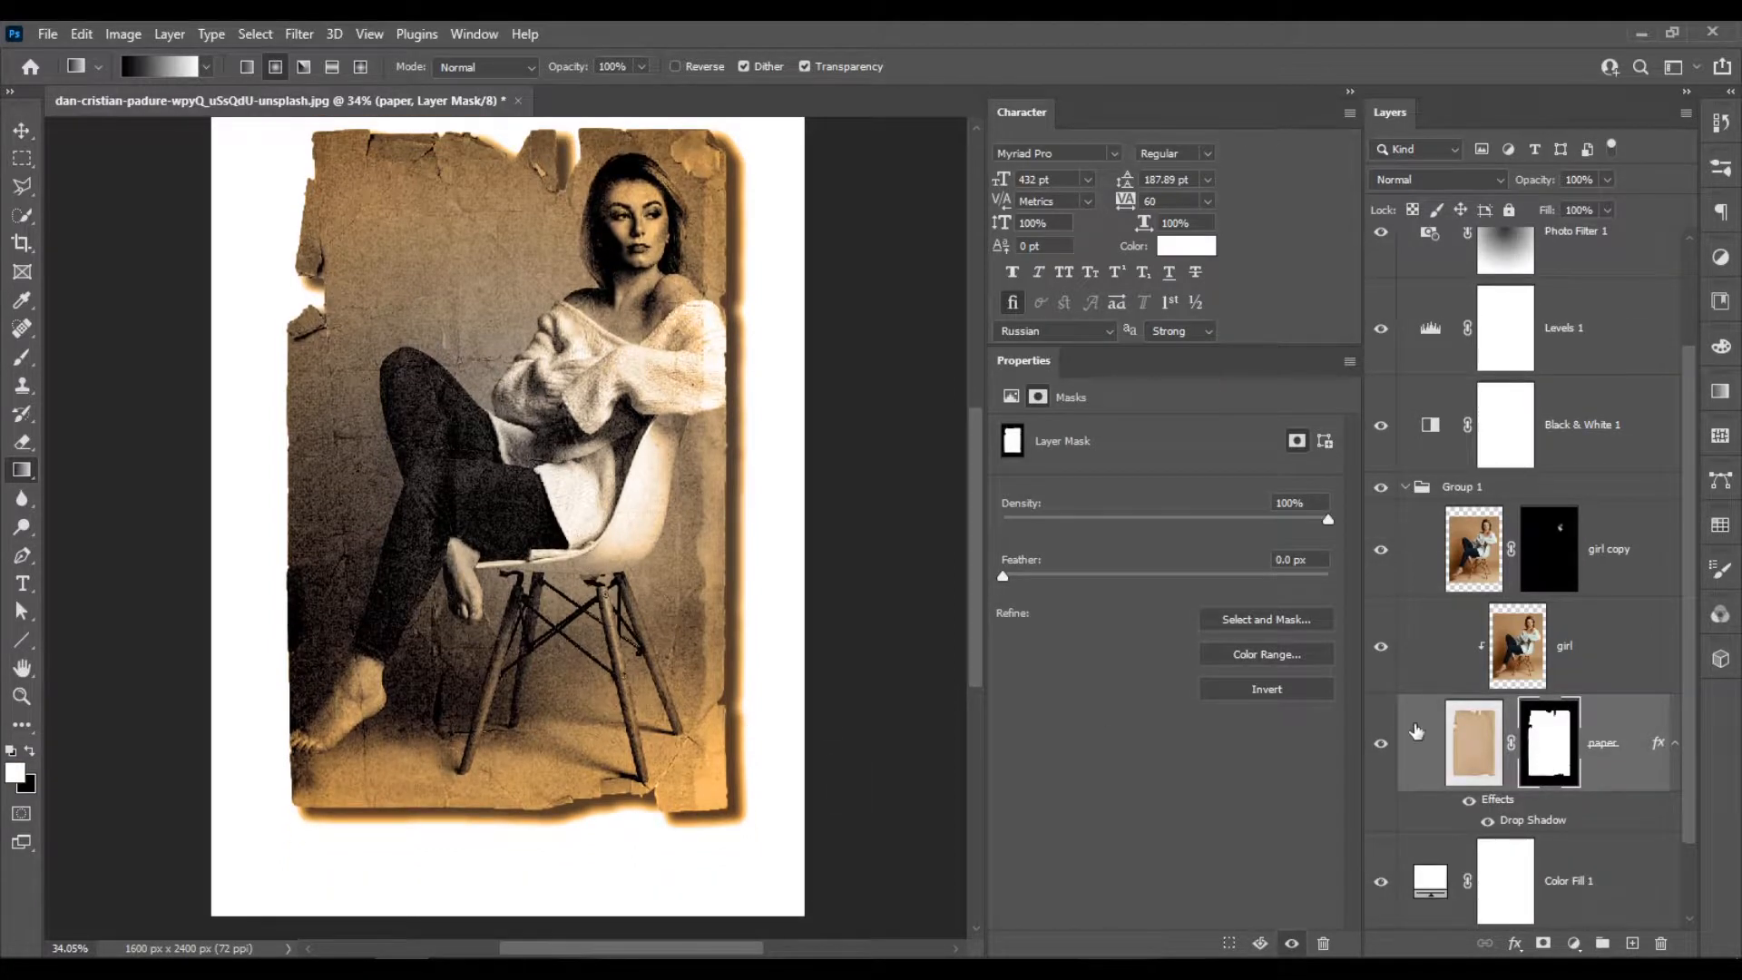
Group the four adjustment layers from Black & White 1 to Hue/Saturation 1 and add a white layer mask to the group.
scroll(1430, 731, "up", 2)
scroll(1528, 494, "up", 2)
left_click(1583, 562)
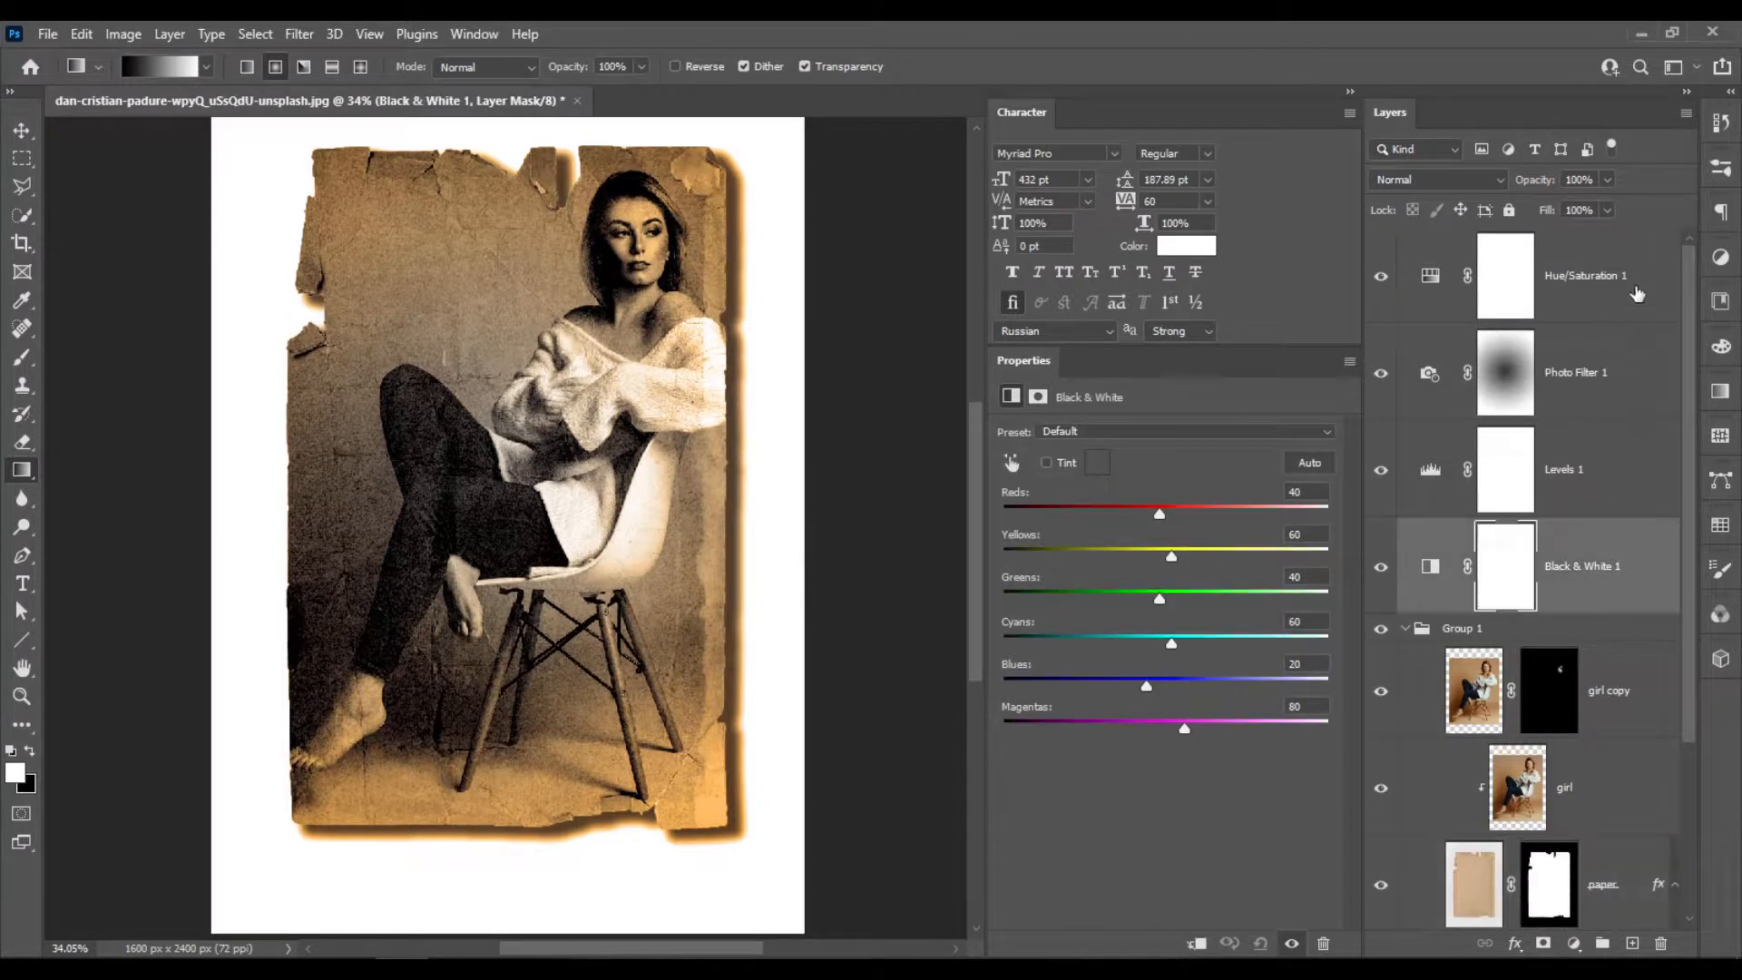
left_click(1634, 304, "shift")
key("ctrl+g")
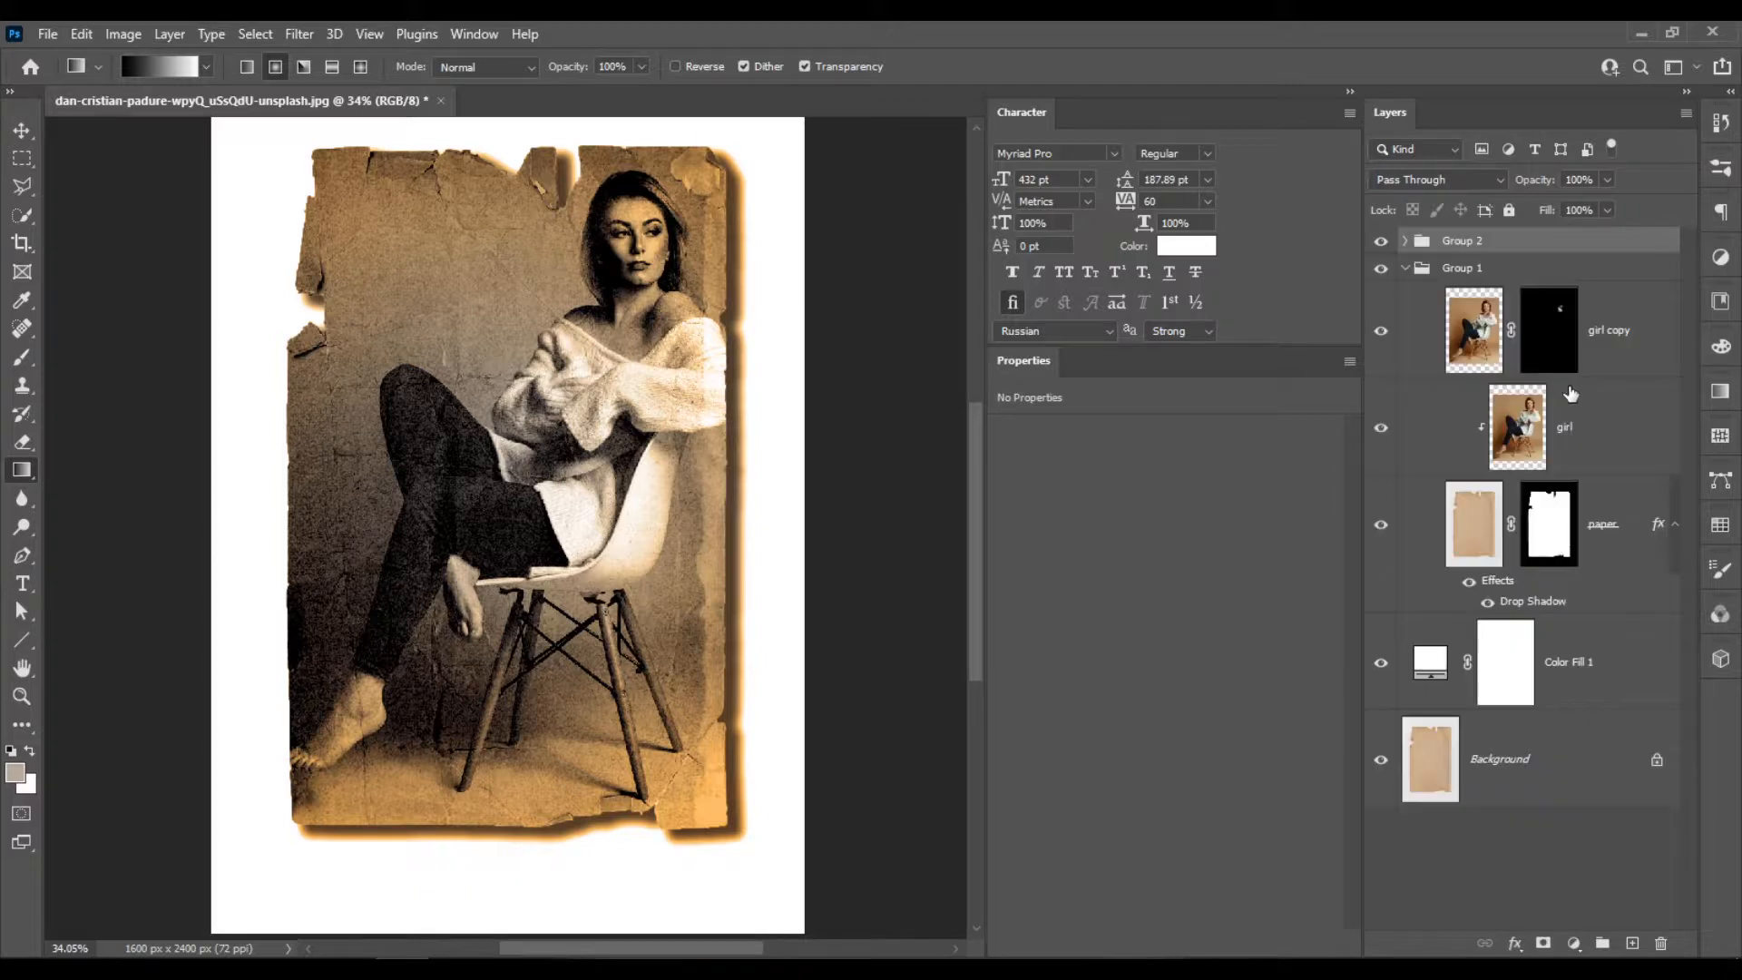
left_click(1543, 944)
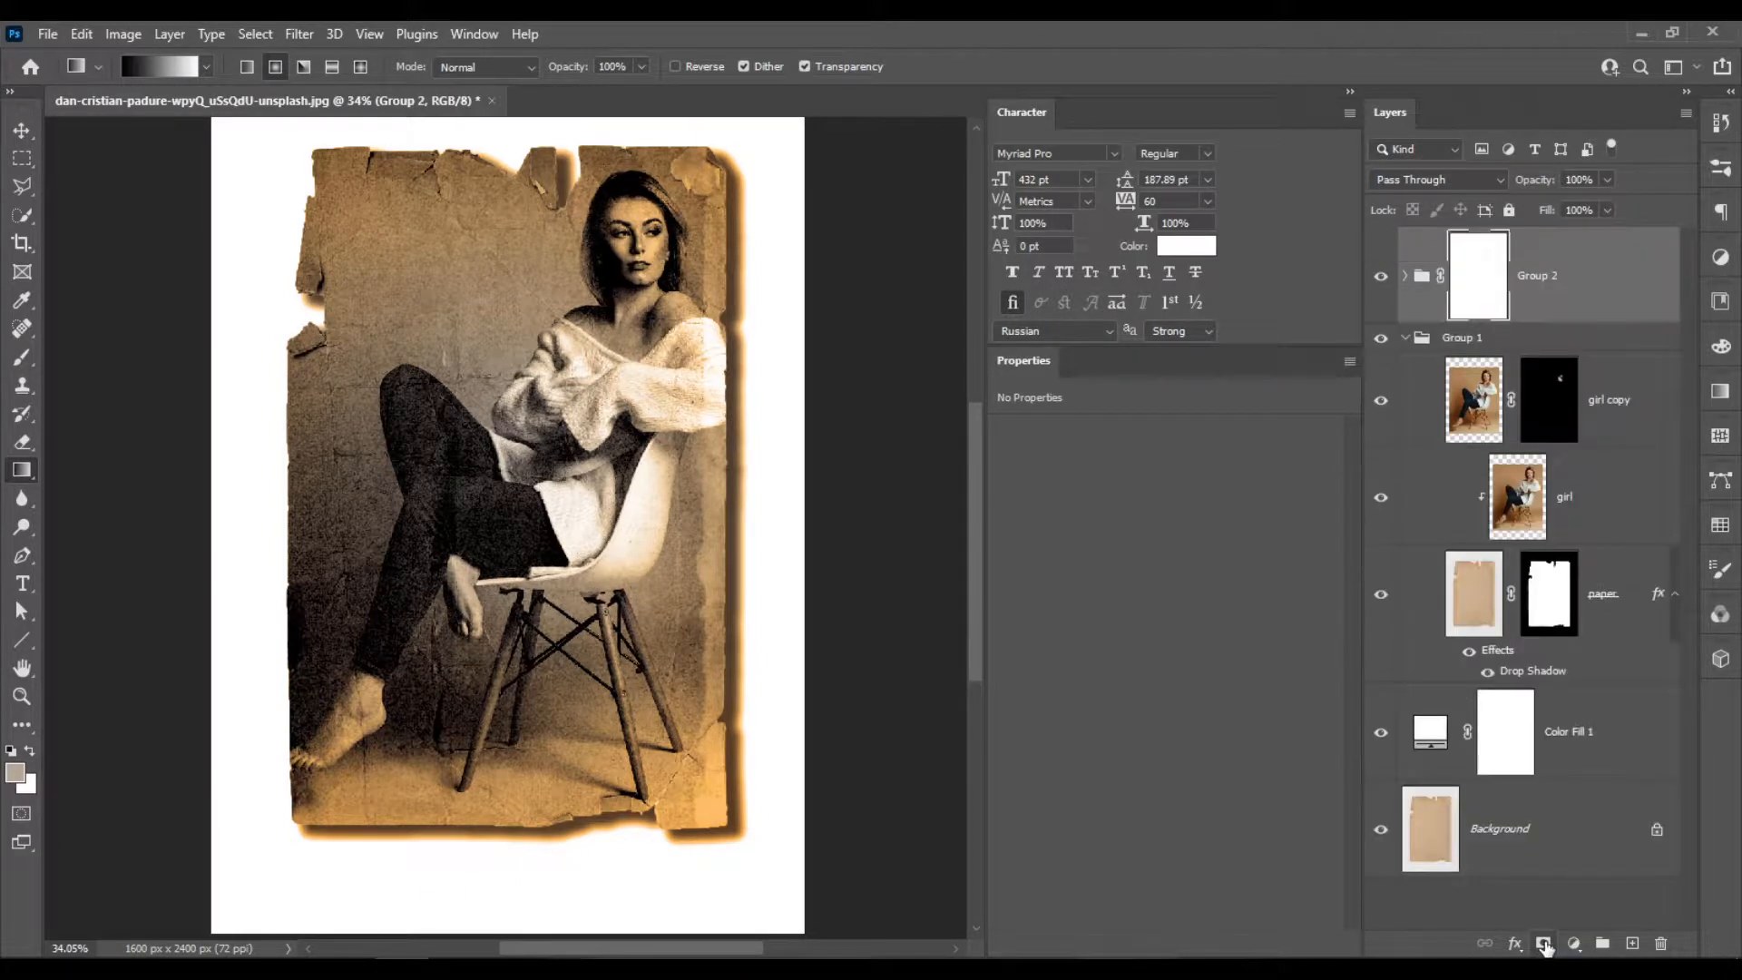
Load the paper layer's mask as a selection and invert it to cover the area outside the paper.
left_click_drag(1552, 612, 1540, 599)
left_click(1540, 598, "ctrl")
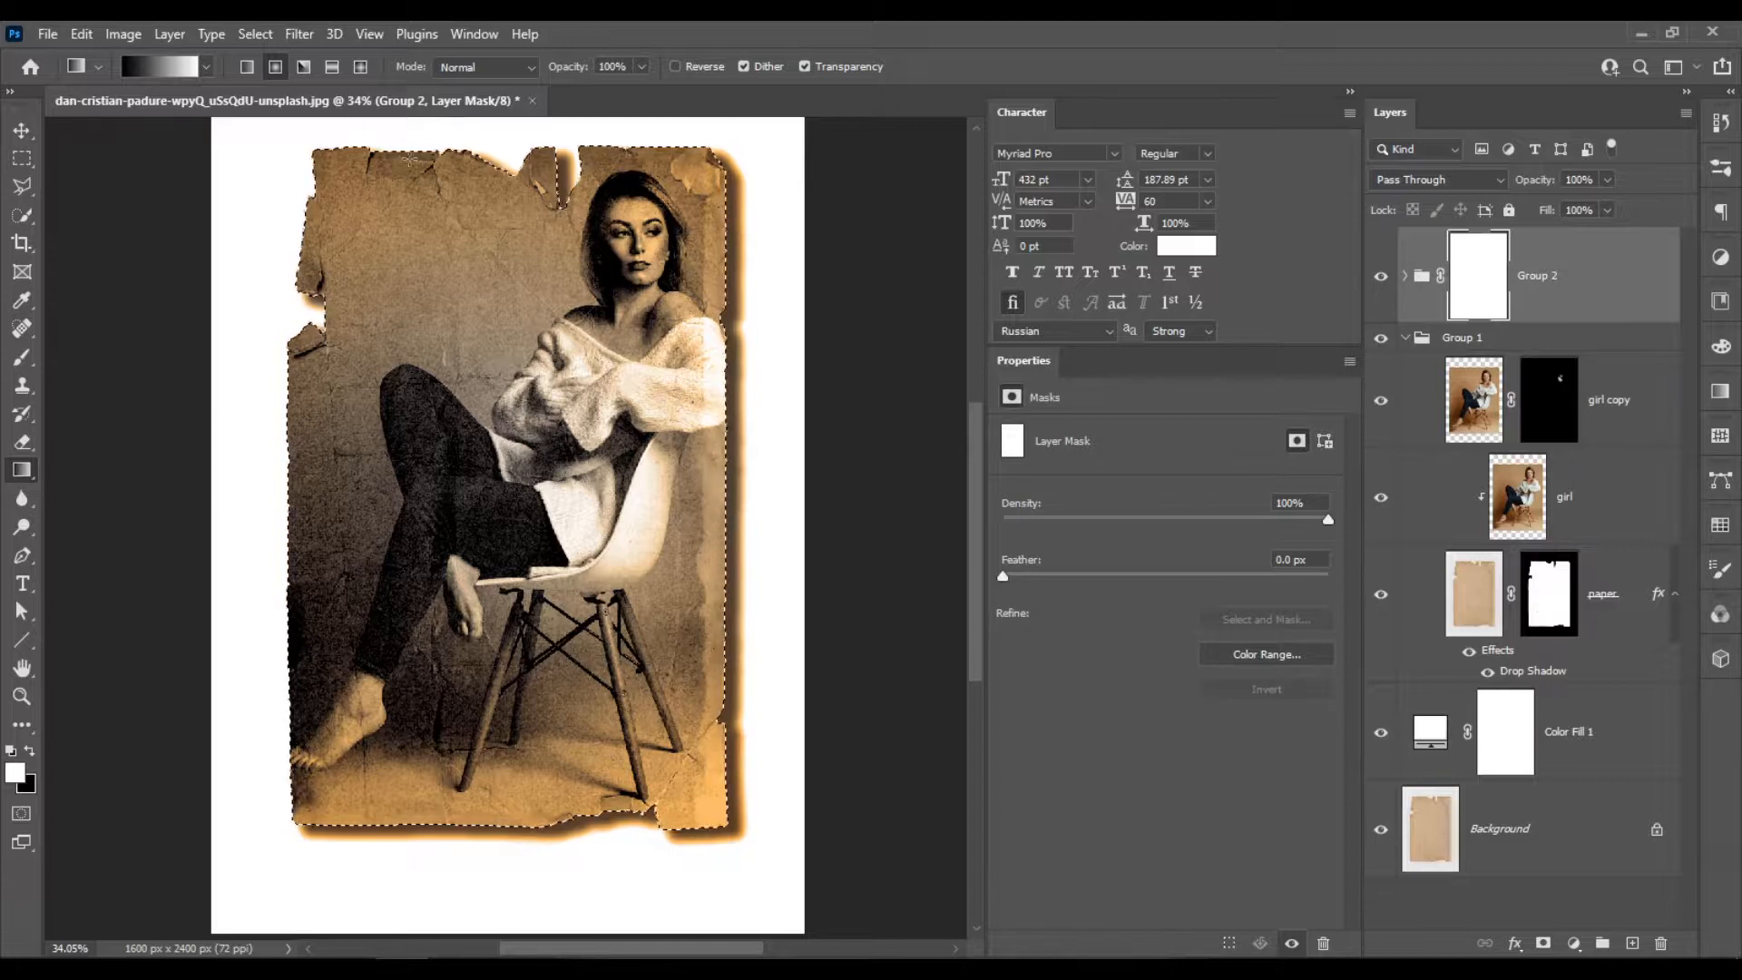
left_click(255, 34)
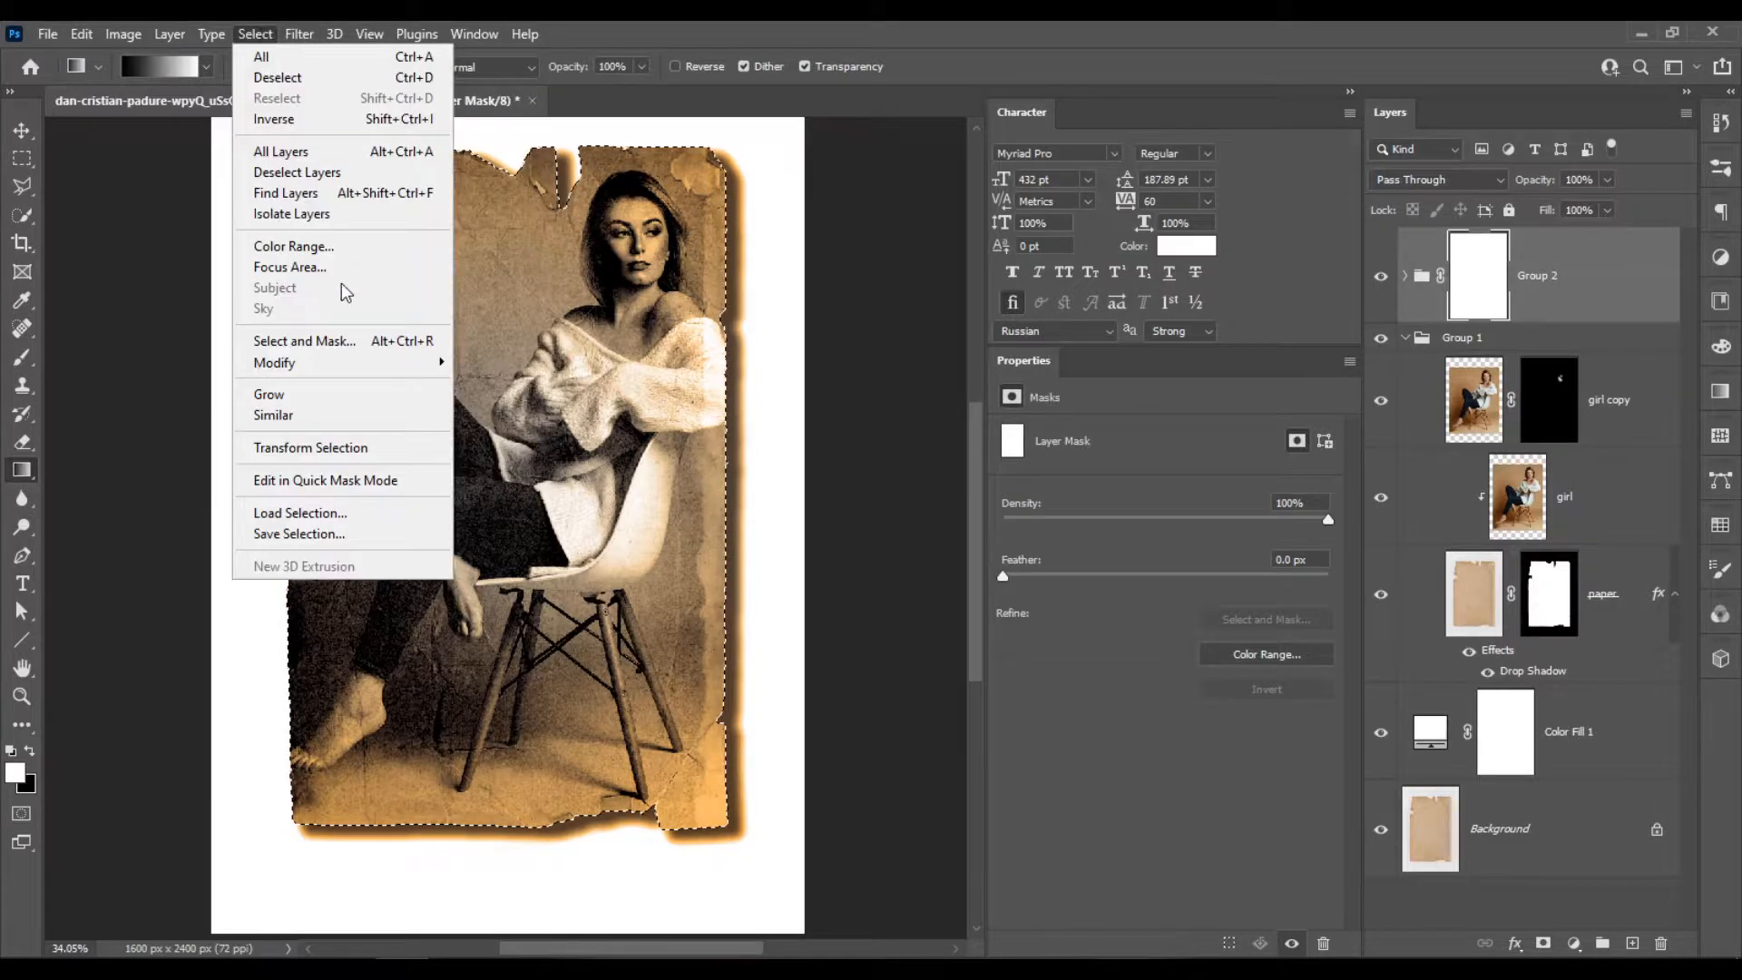
left_click(330, 121)
scroll(395, 157, "up", 3)
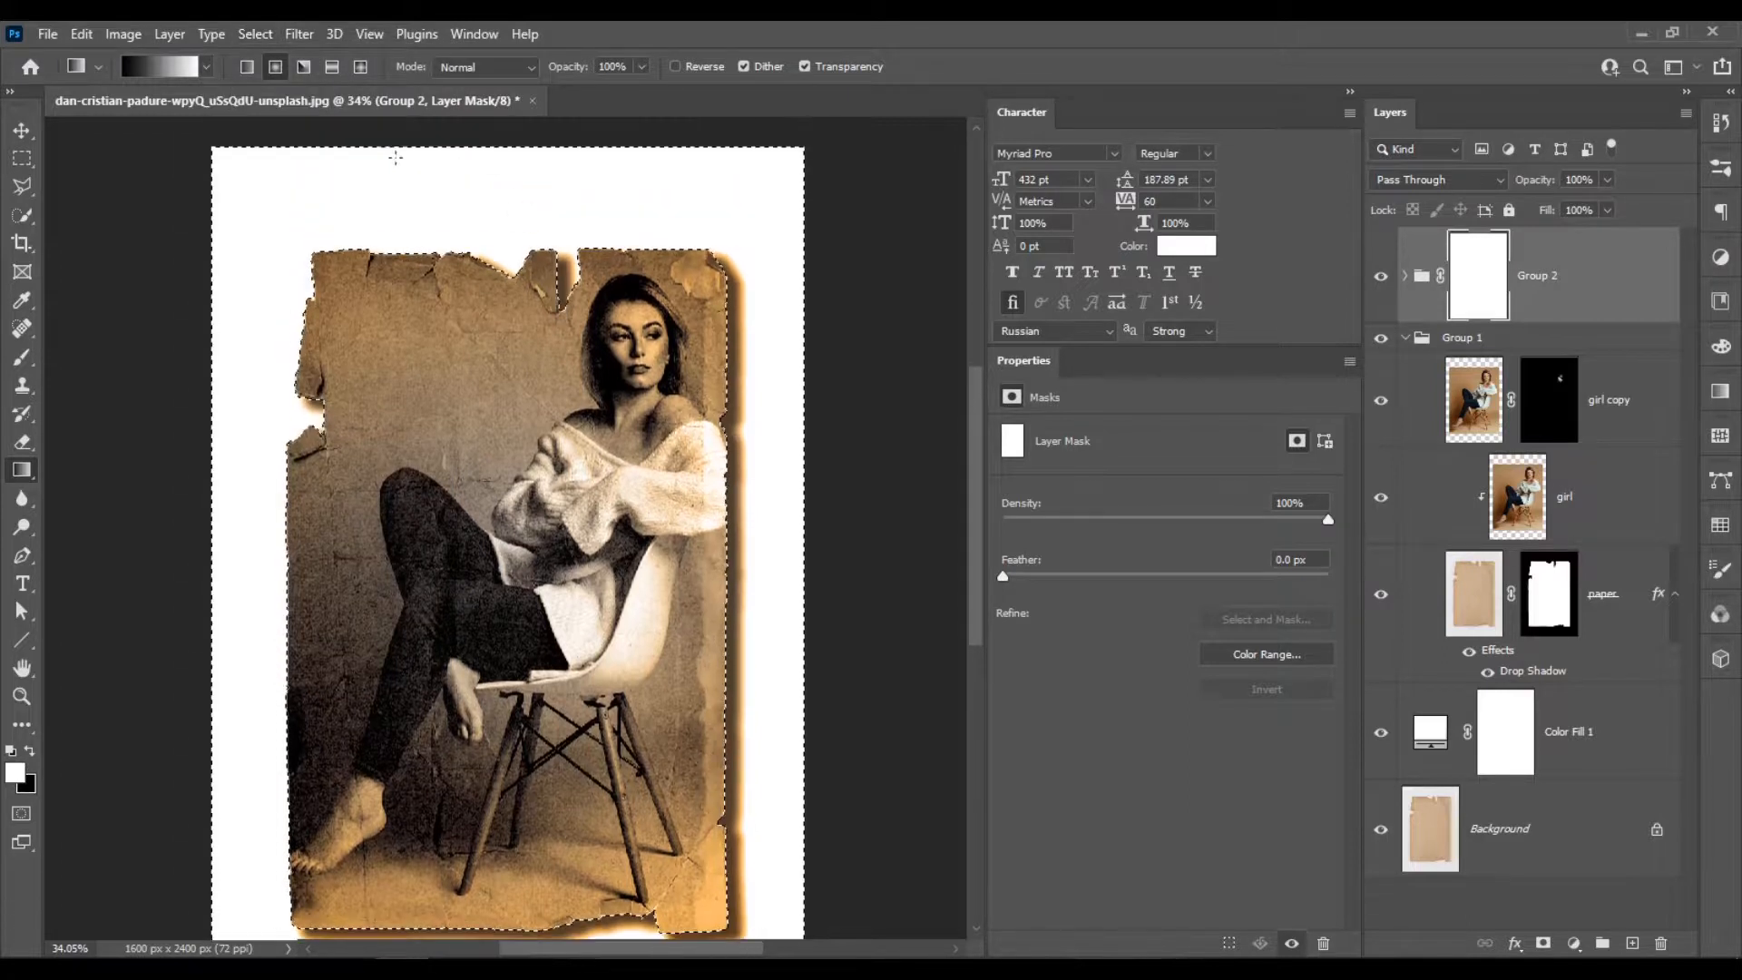
scroll(636, 544, "down", 3)
key("ctrl+d")
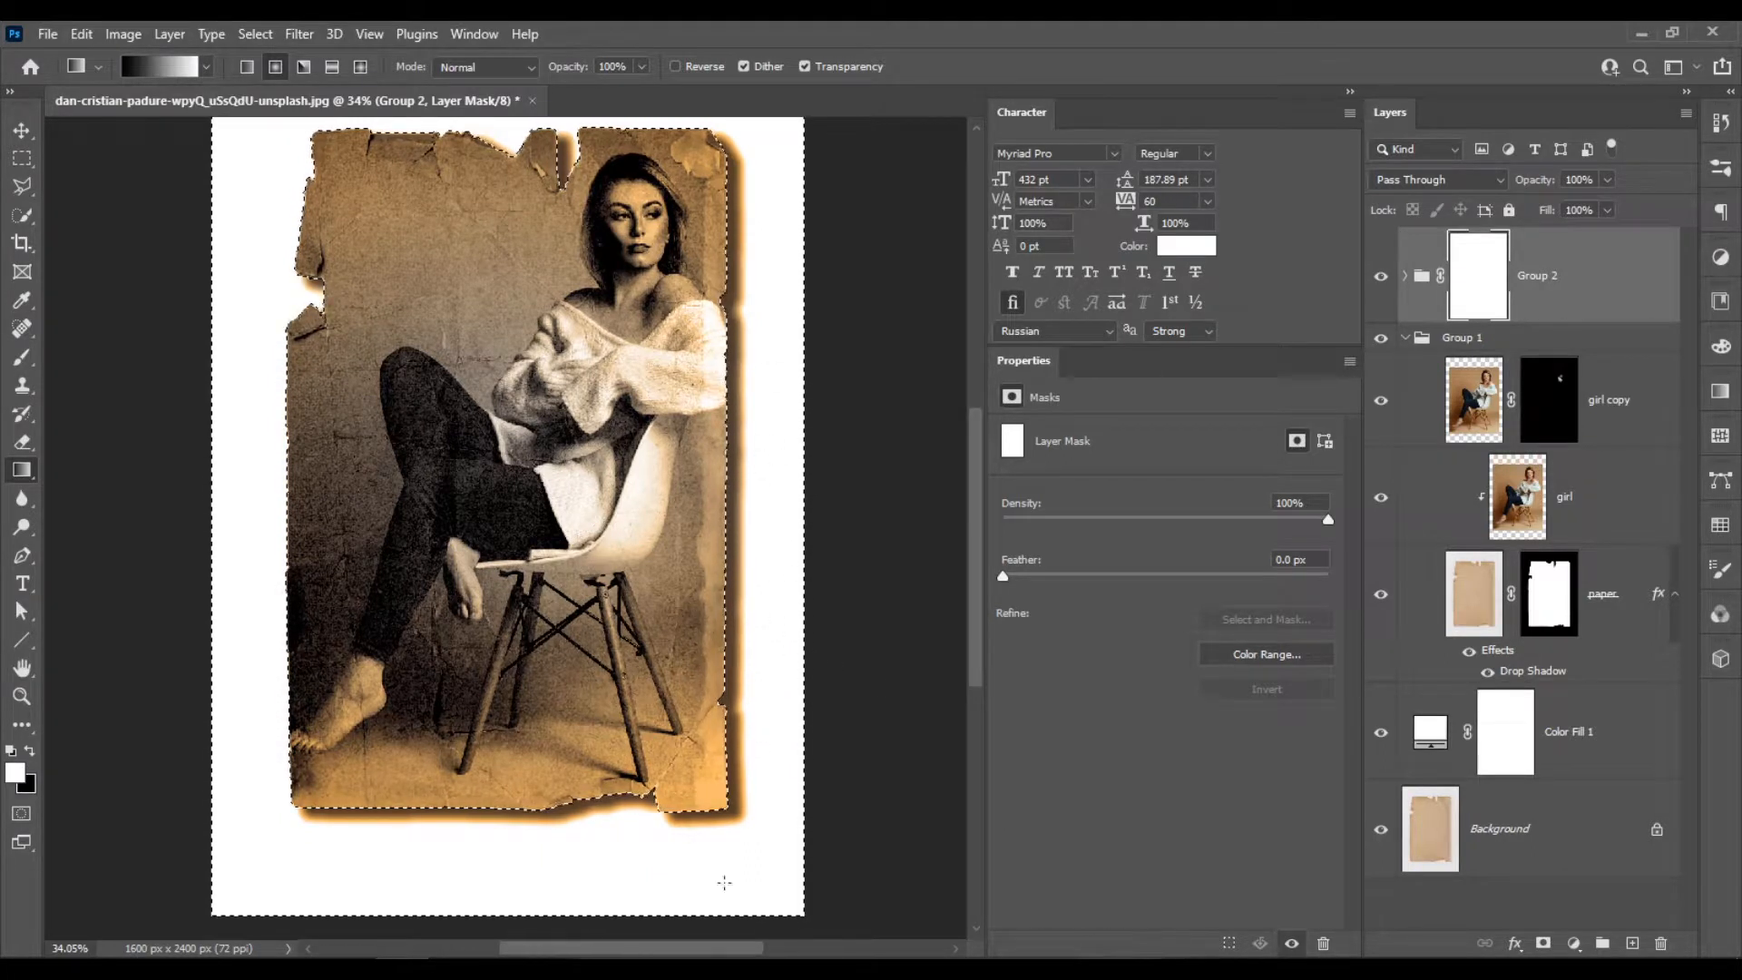
Rename Group 2 as adjustments.
left_click(1549, 598)
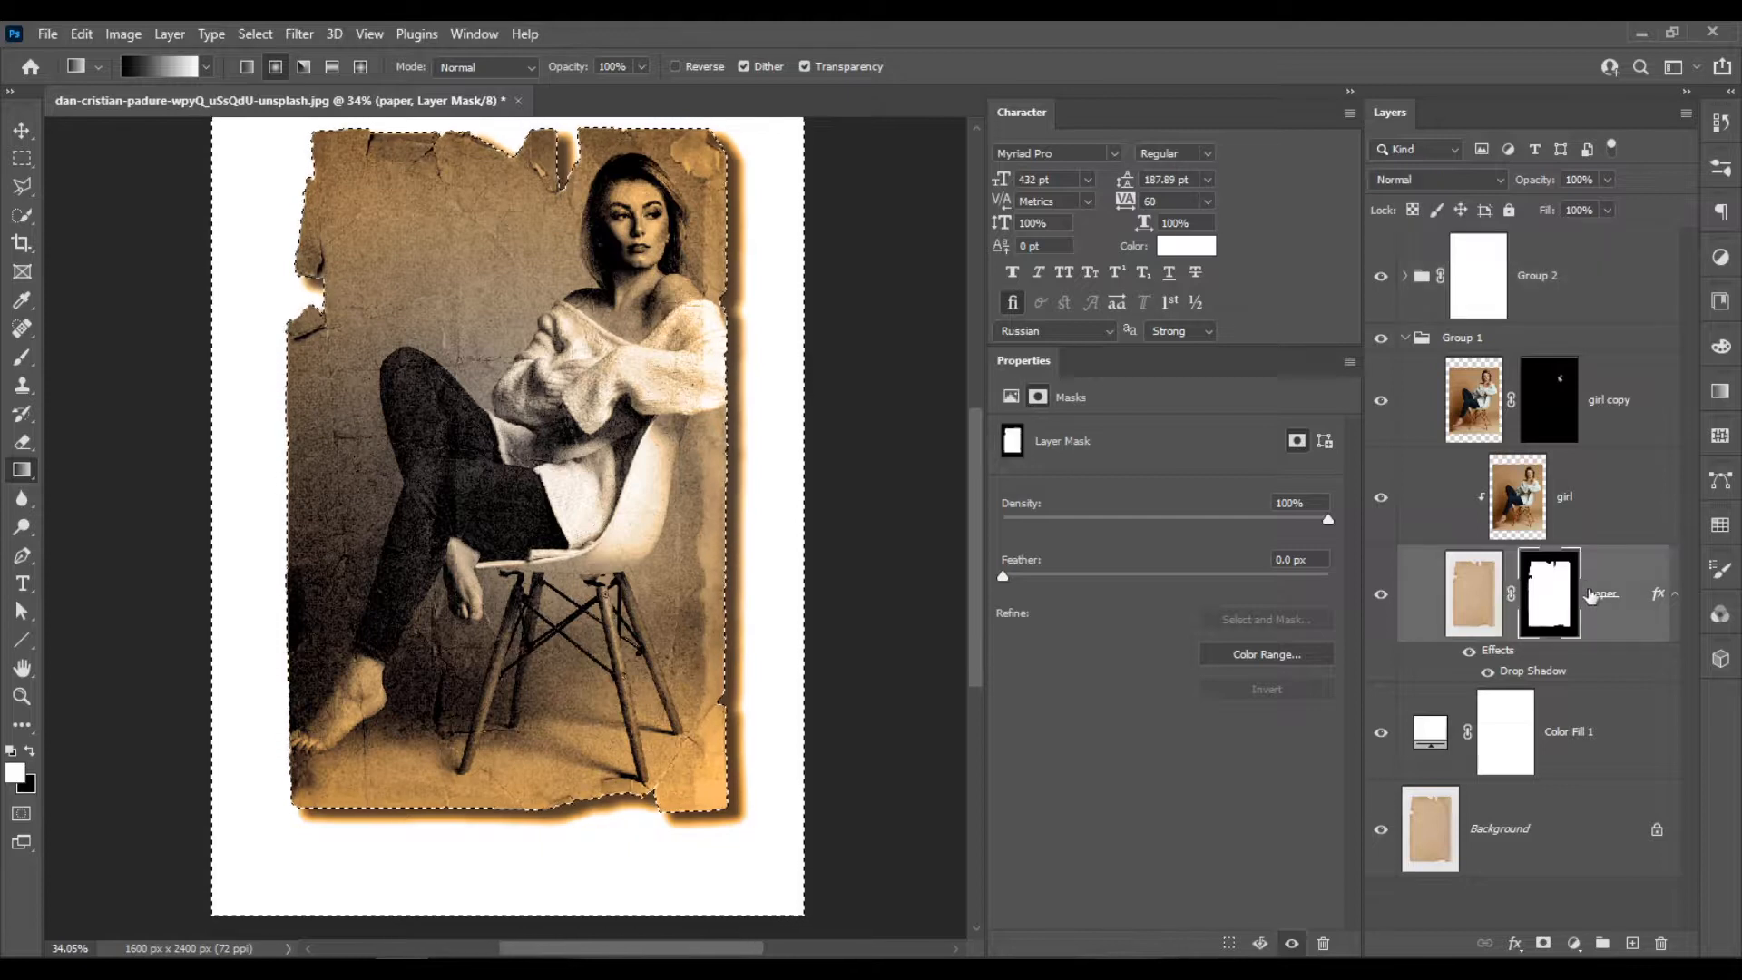
left_click(1479, 288)
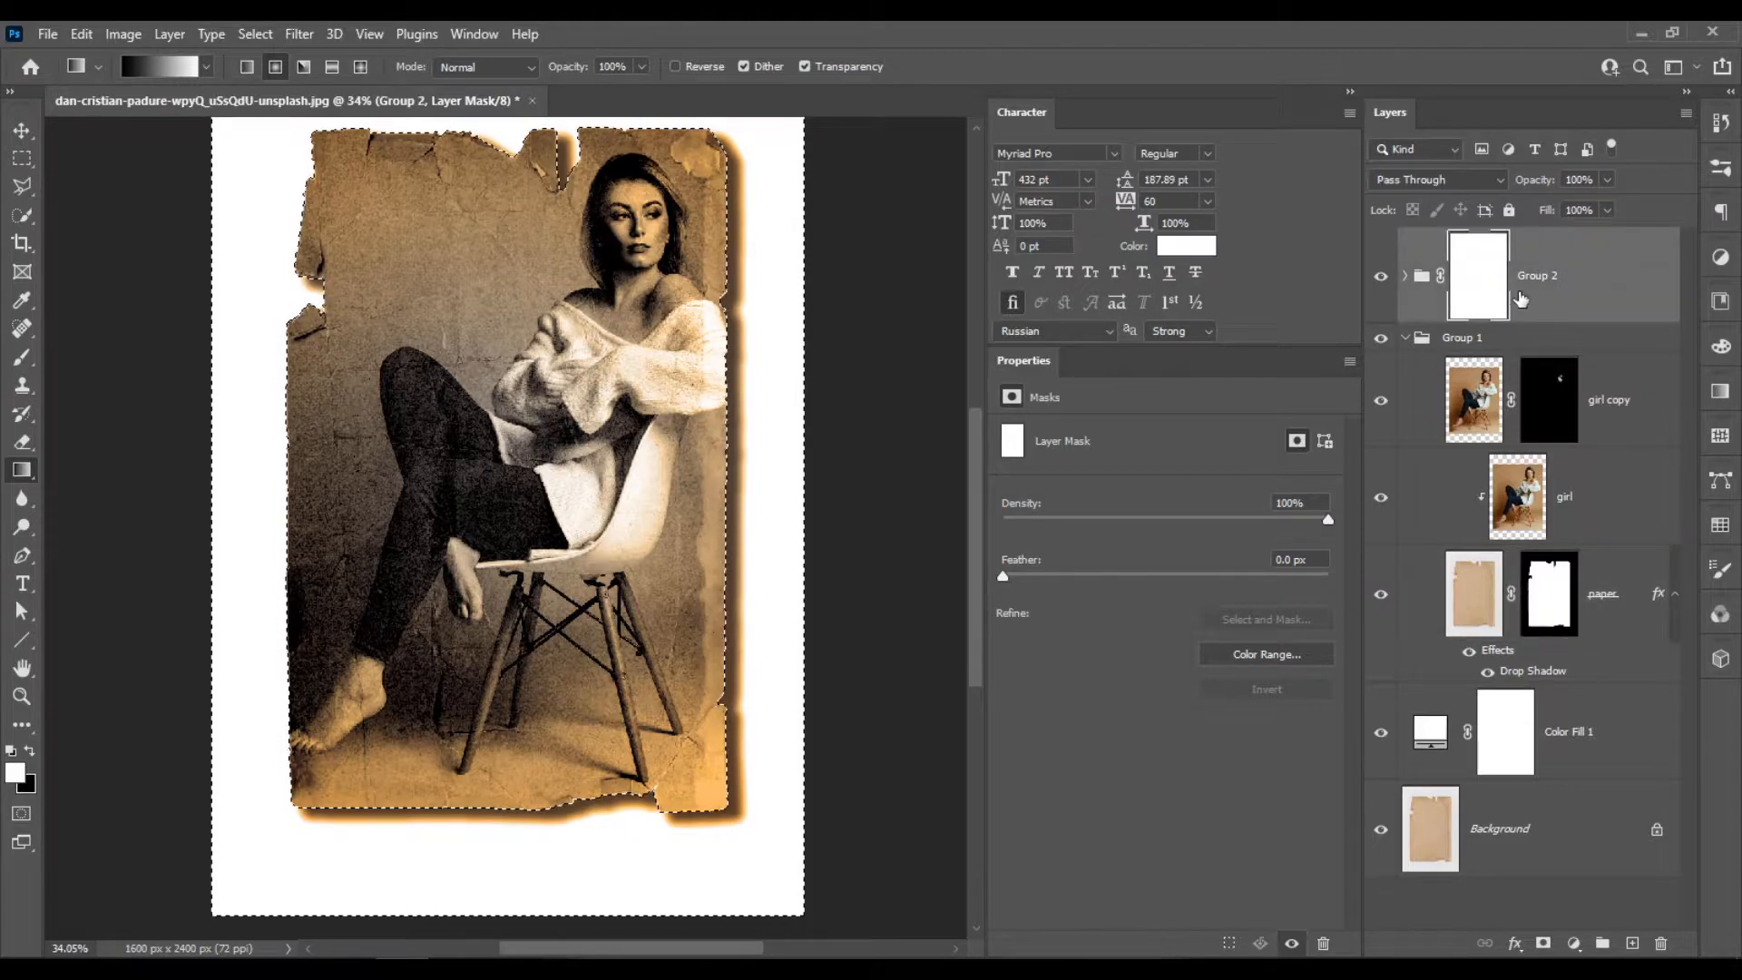
double_click(1540, 278)
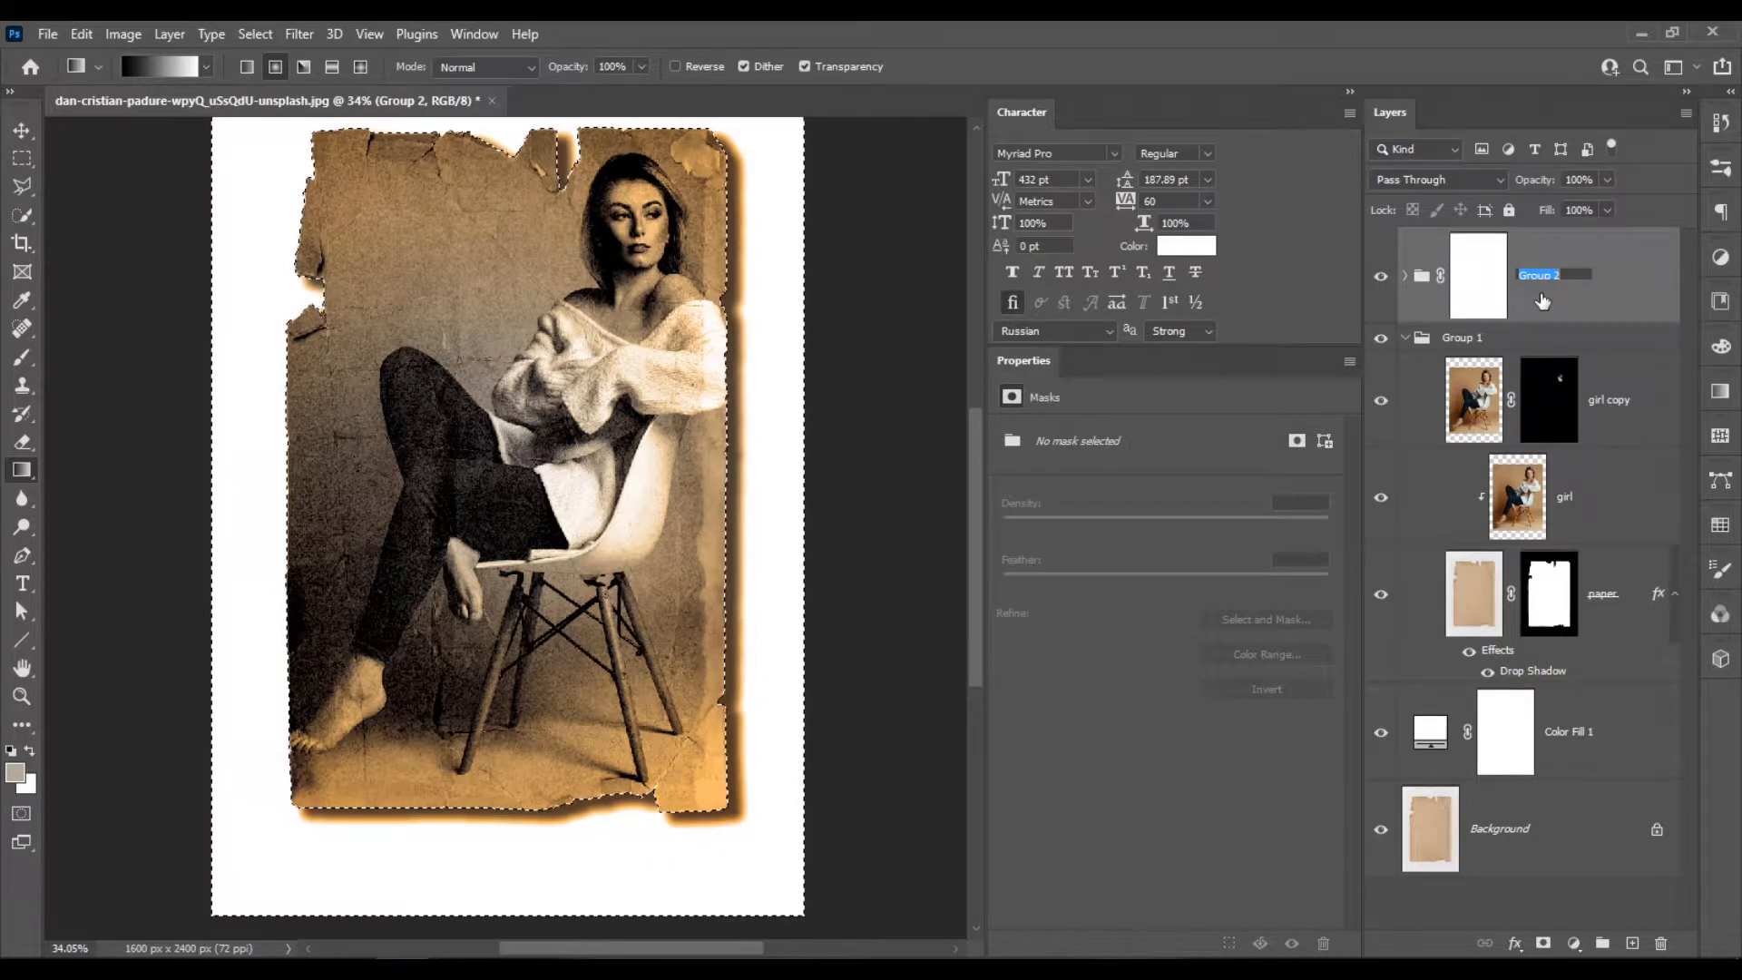
type("adjustments")
key("Return")
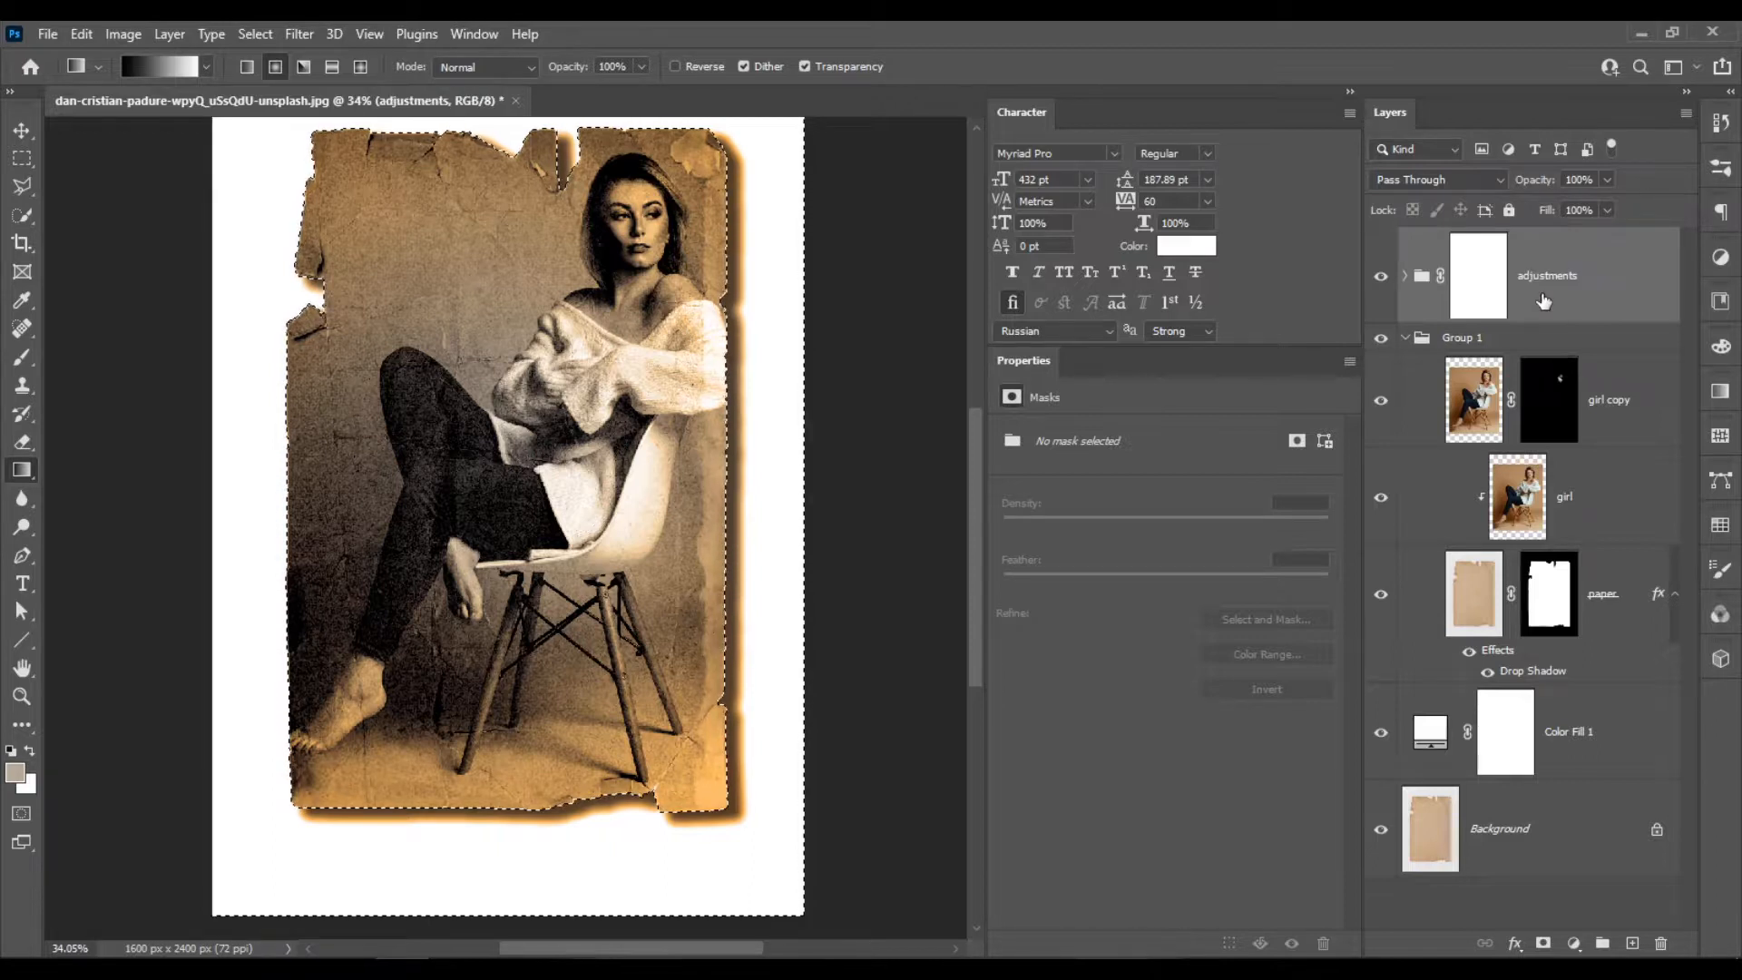
Expand the adjustments group with room for its full layer names and make the group's mask active.
left_click(1405, 276)
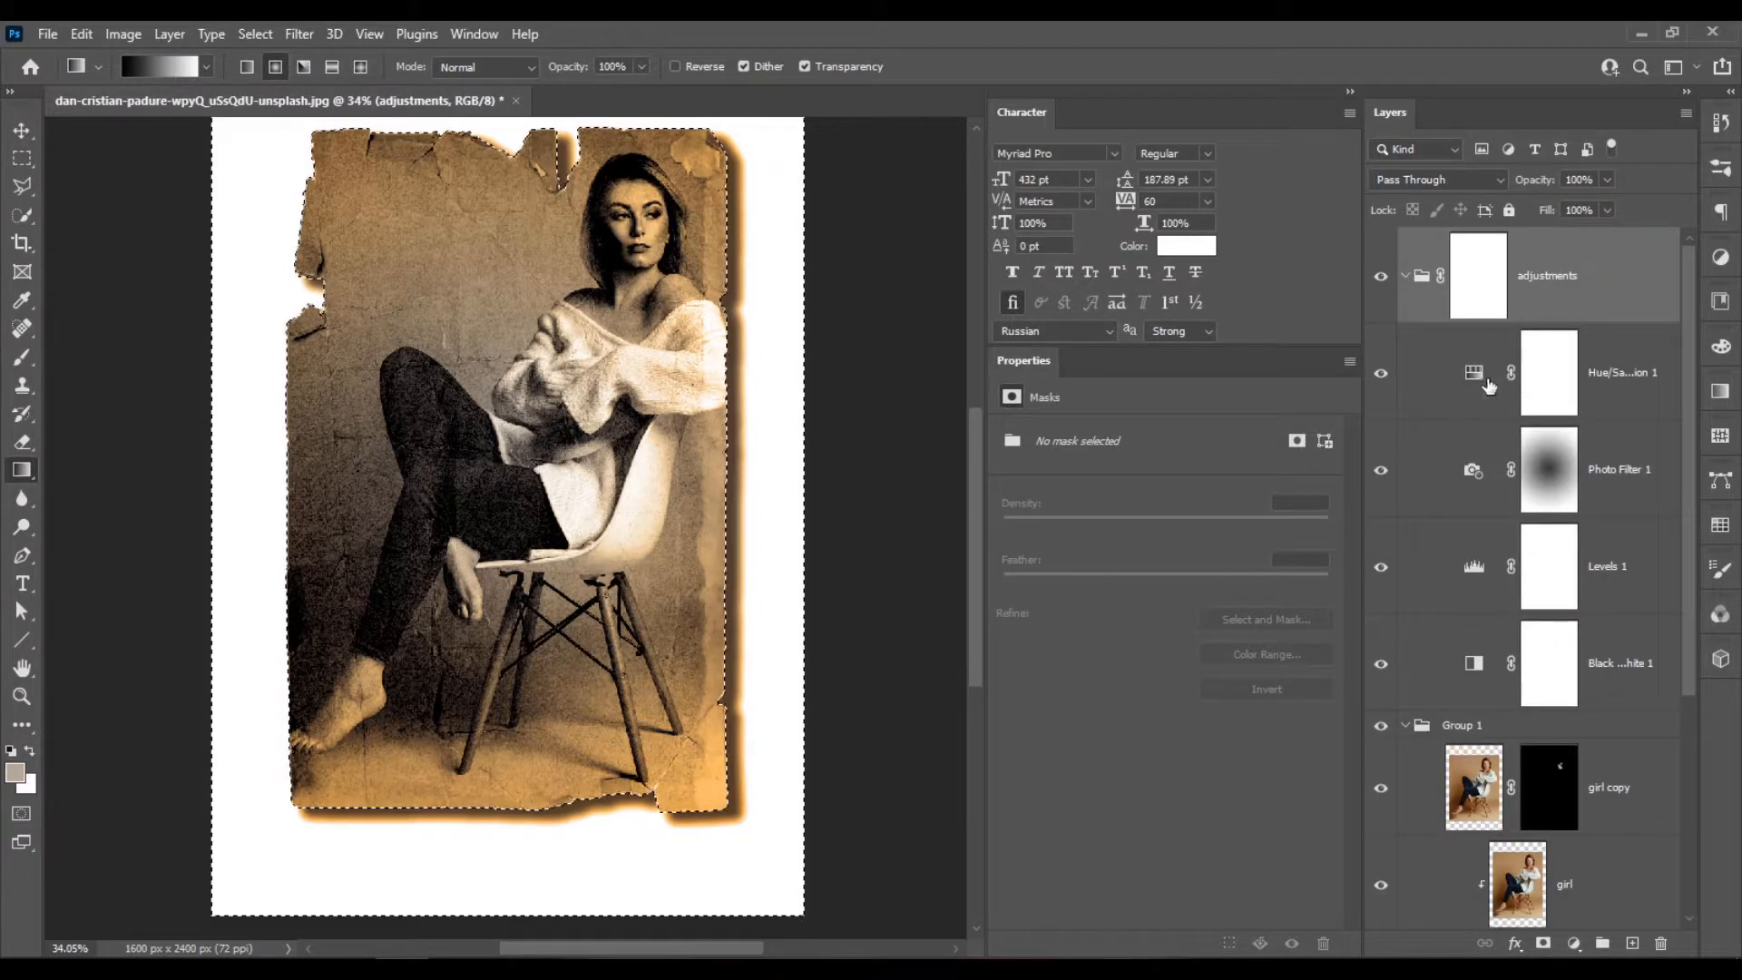
left_click_drag(1361, 395, 1303, 395)
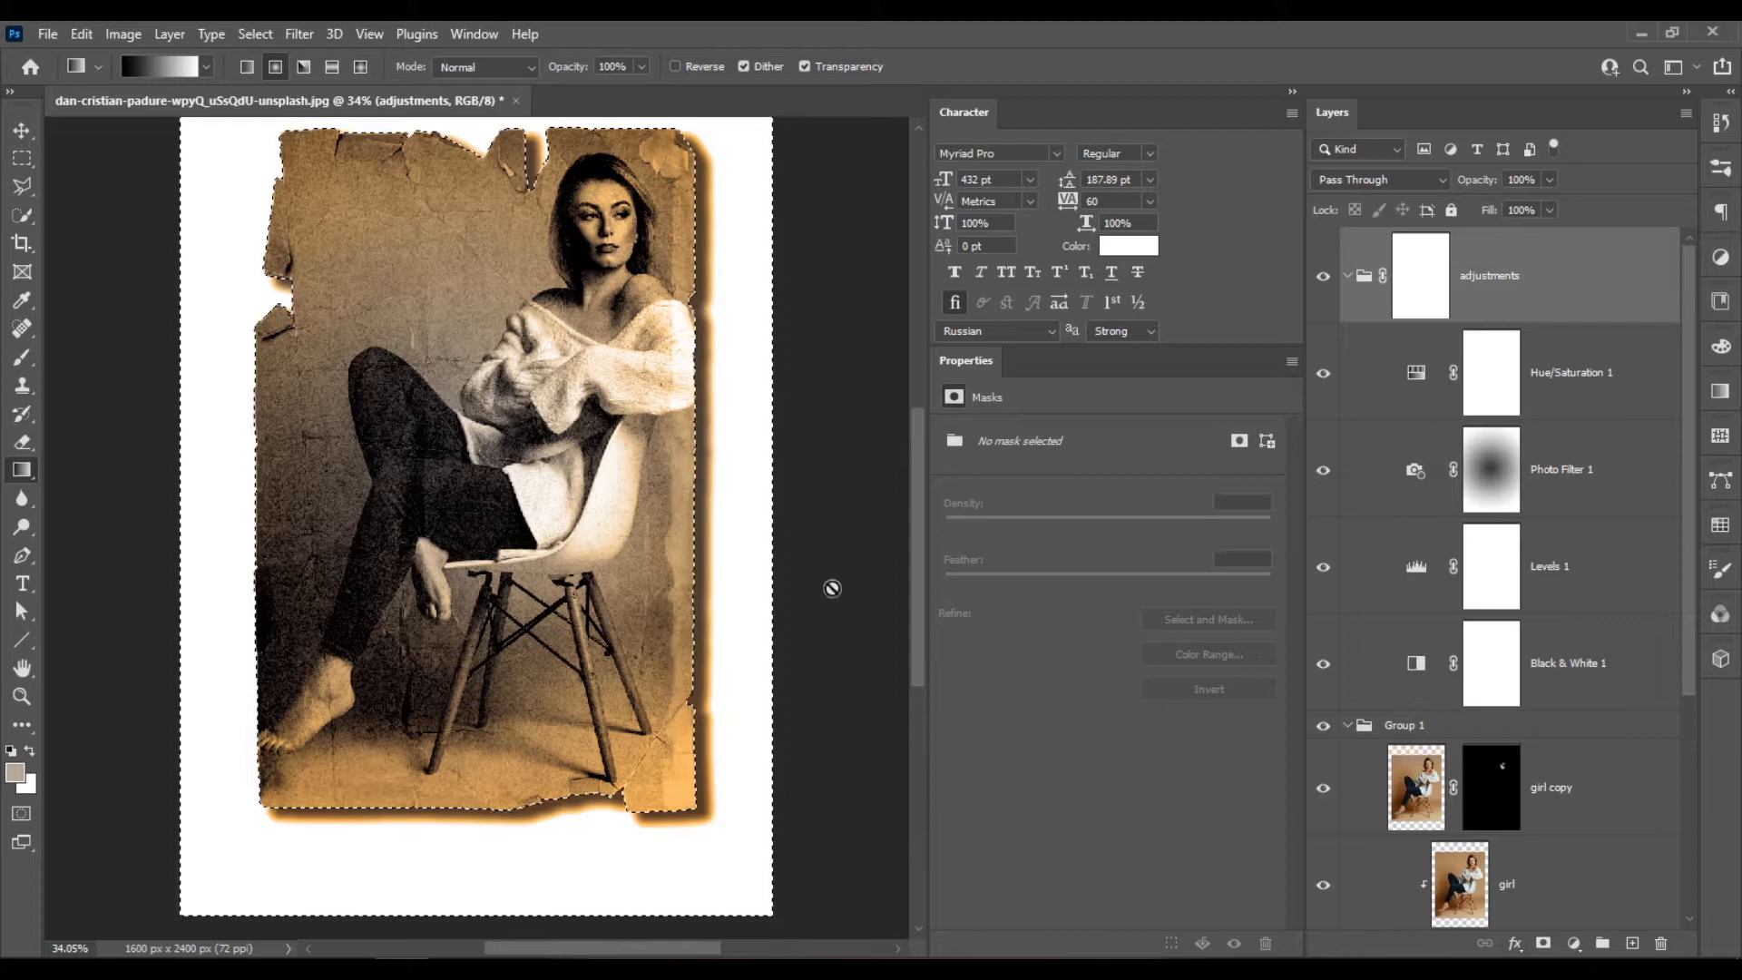
left_click(1425, 277)
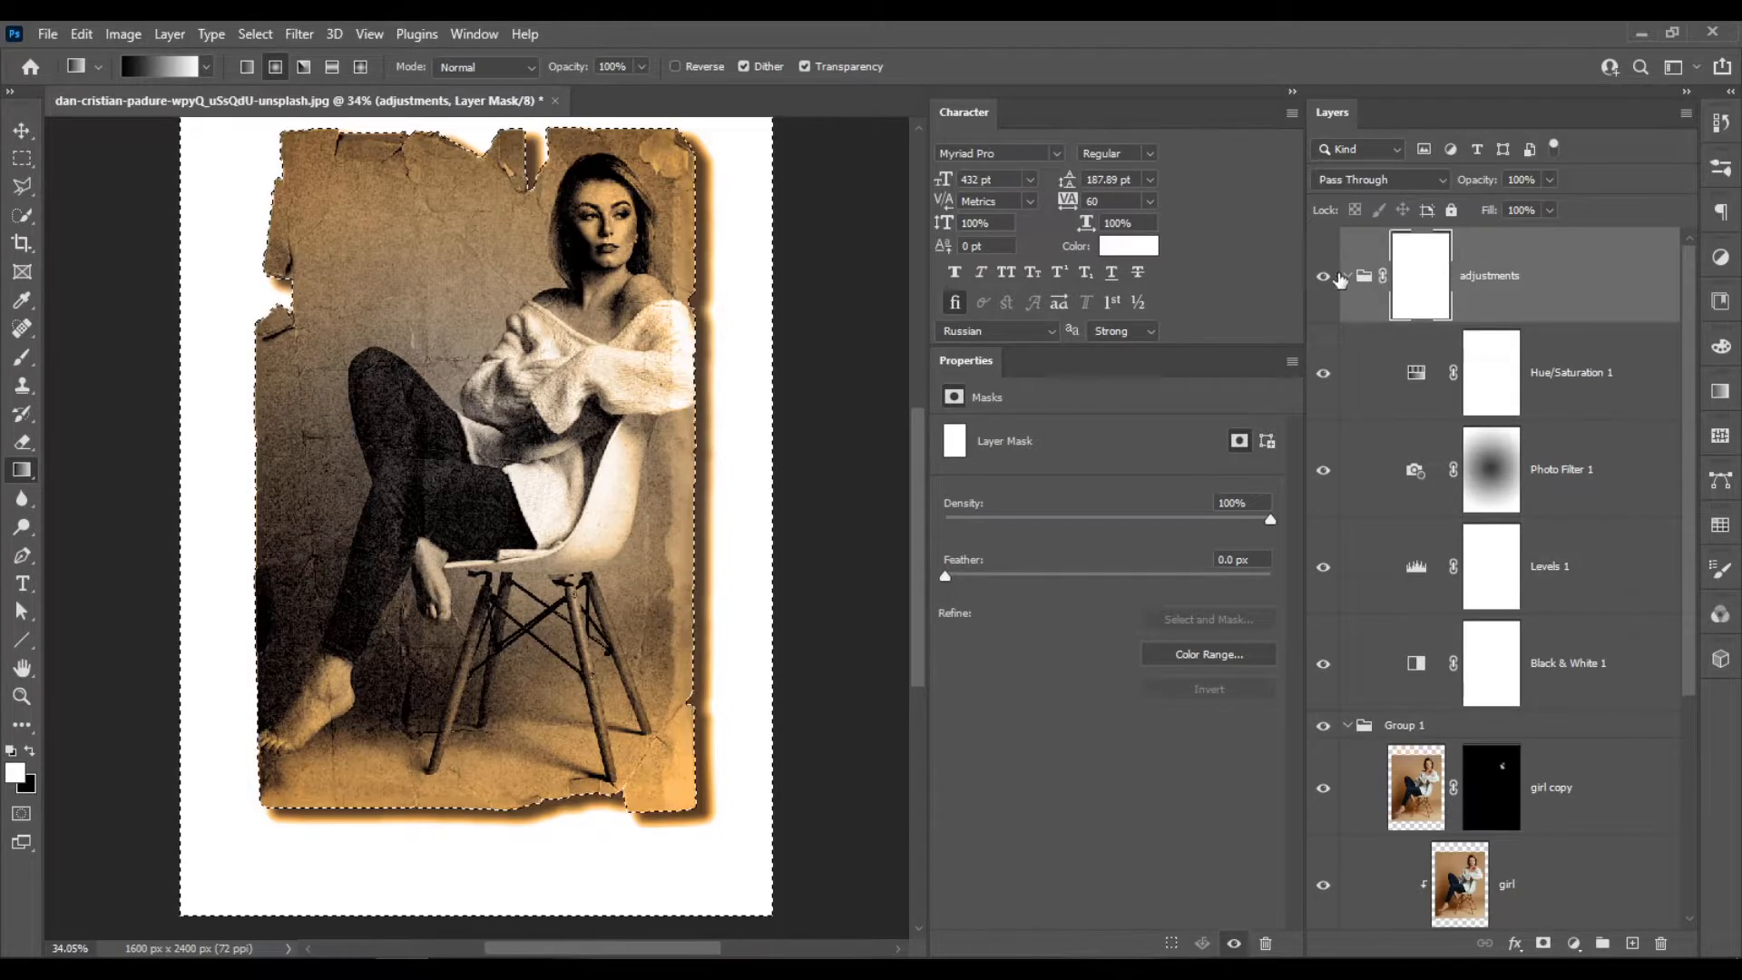
Fill the selected area outside the paper with black at 100% opacity on the adjustments group's mask and deselect.
left_click(81, 34)
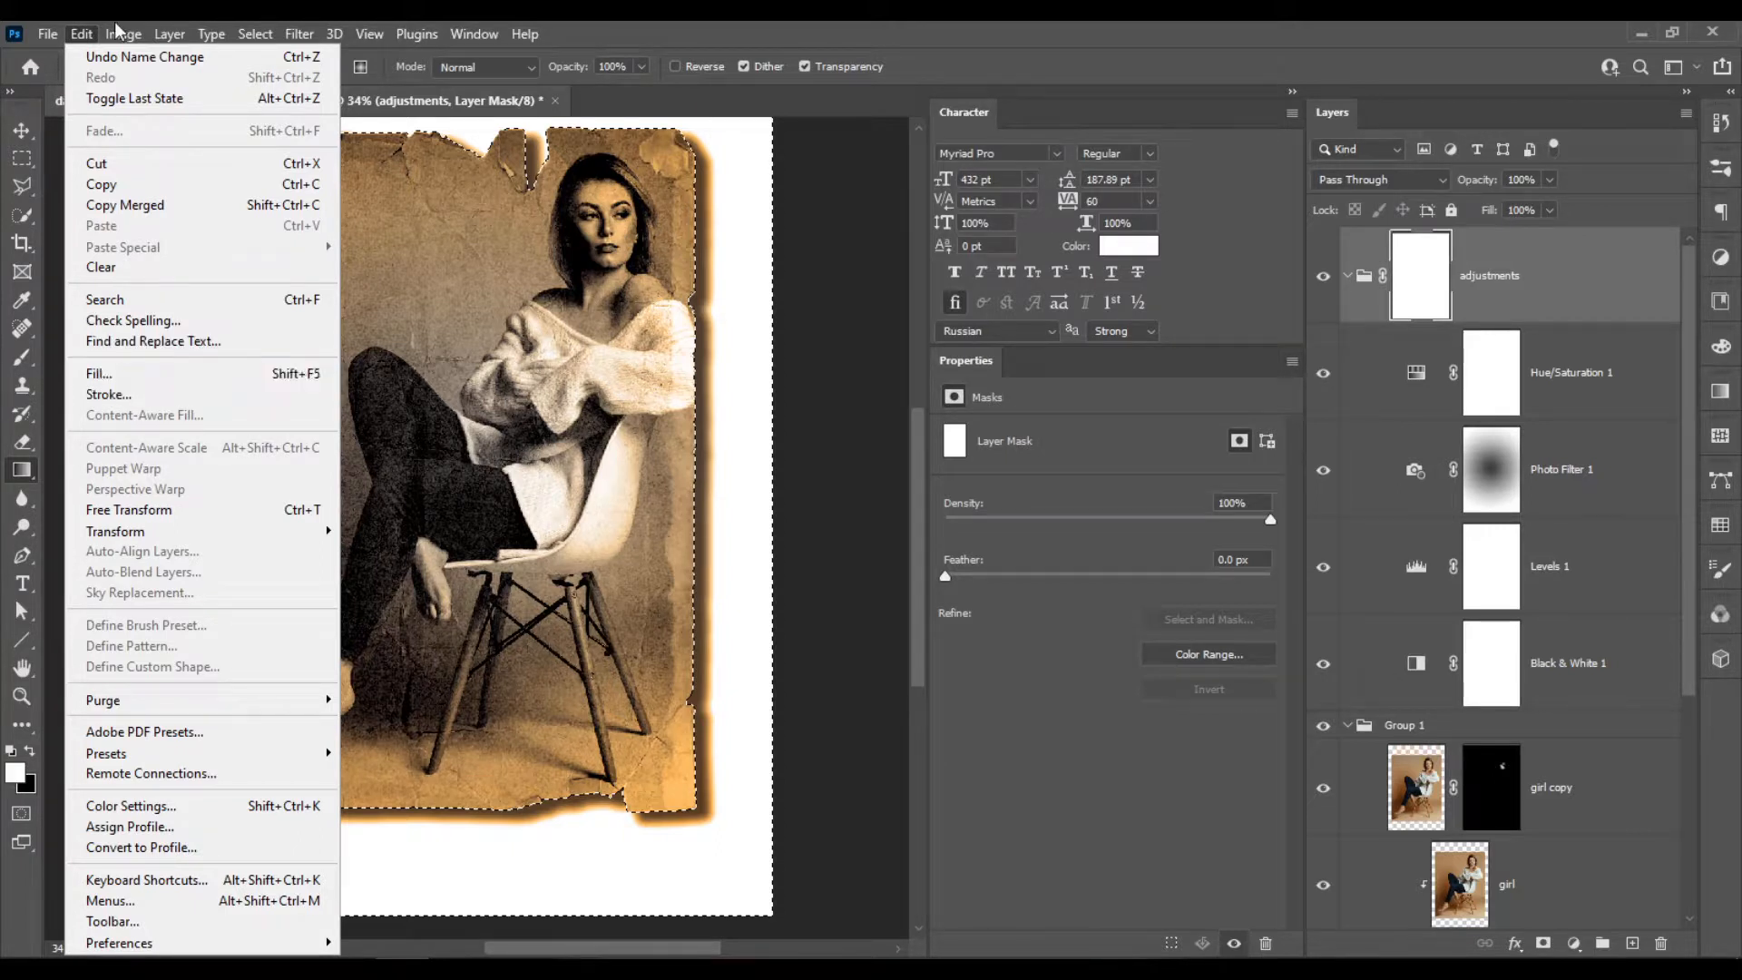
left_click(1449, 33)
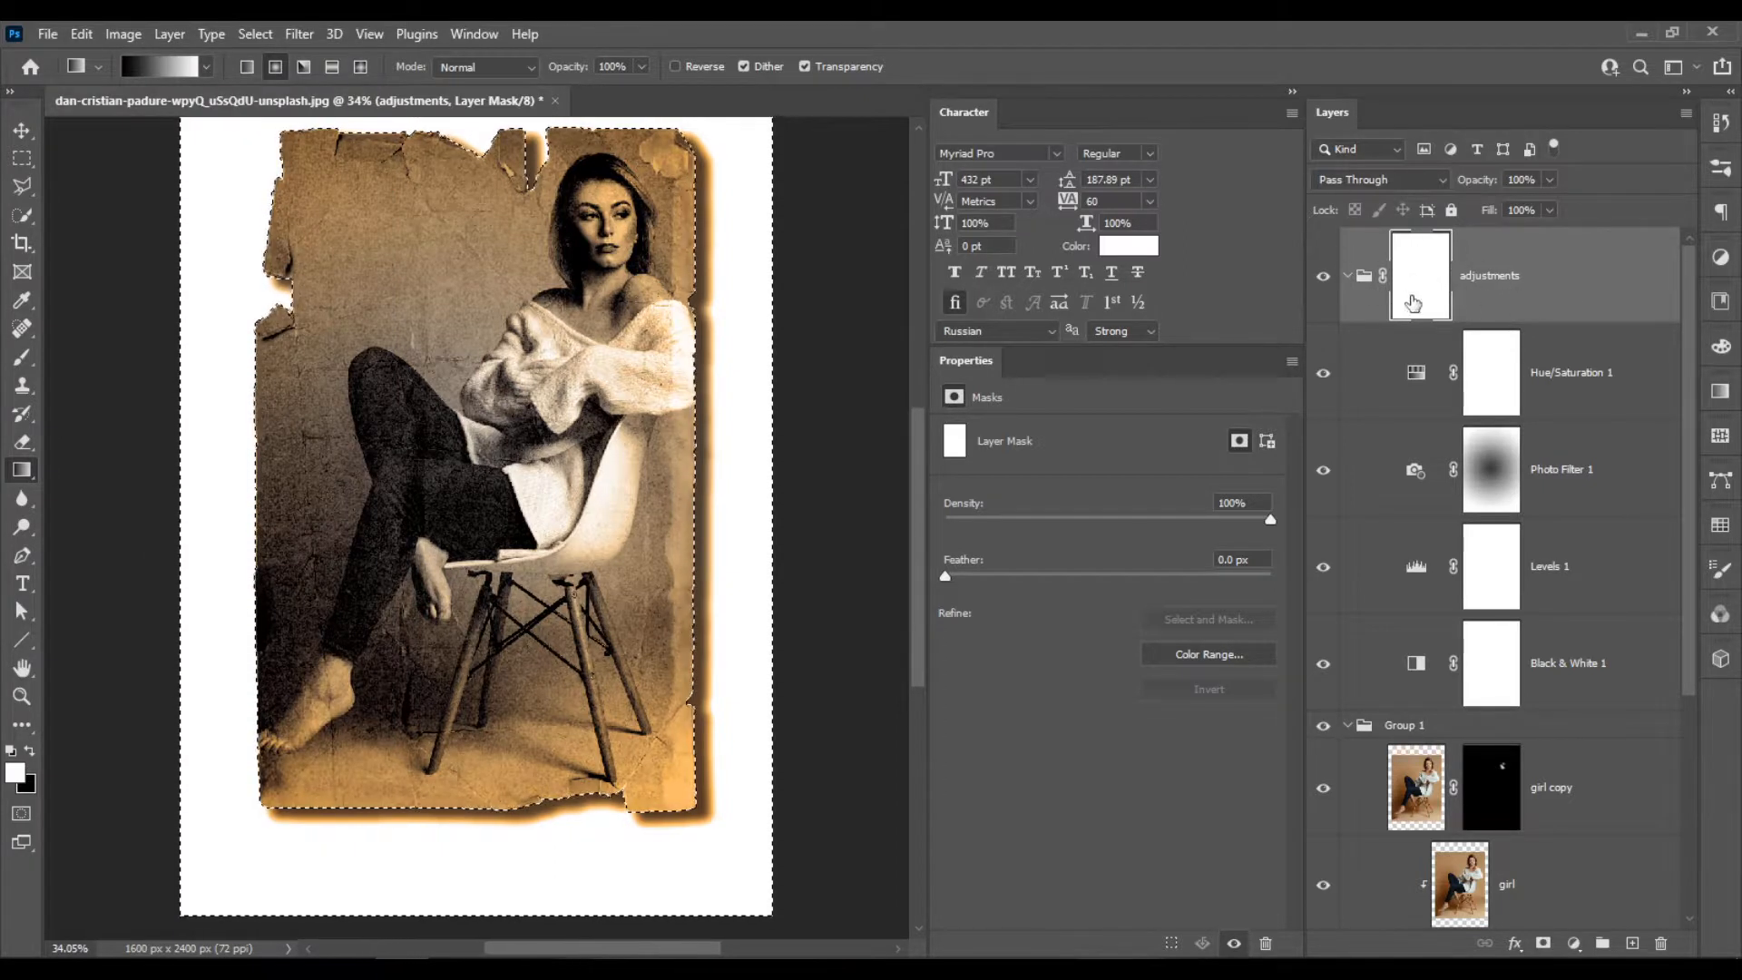
key("ctrl+d")
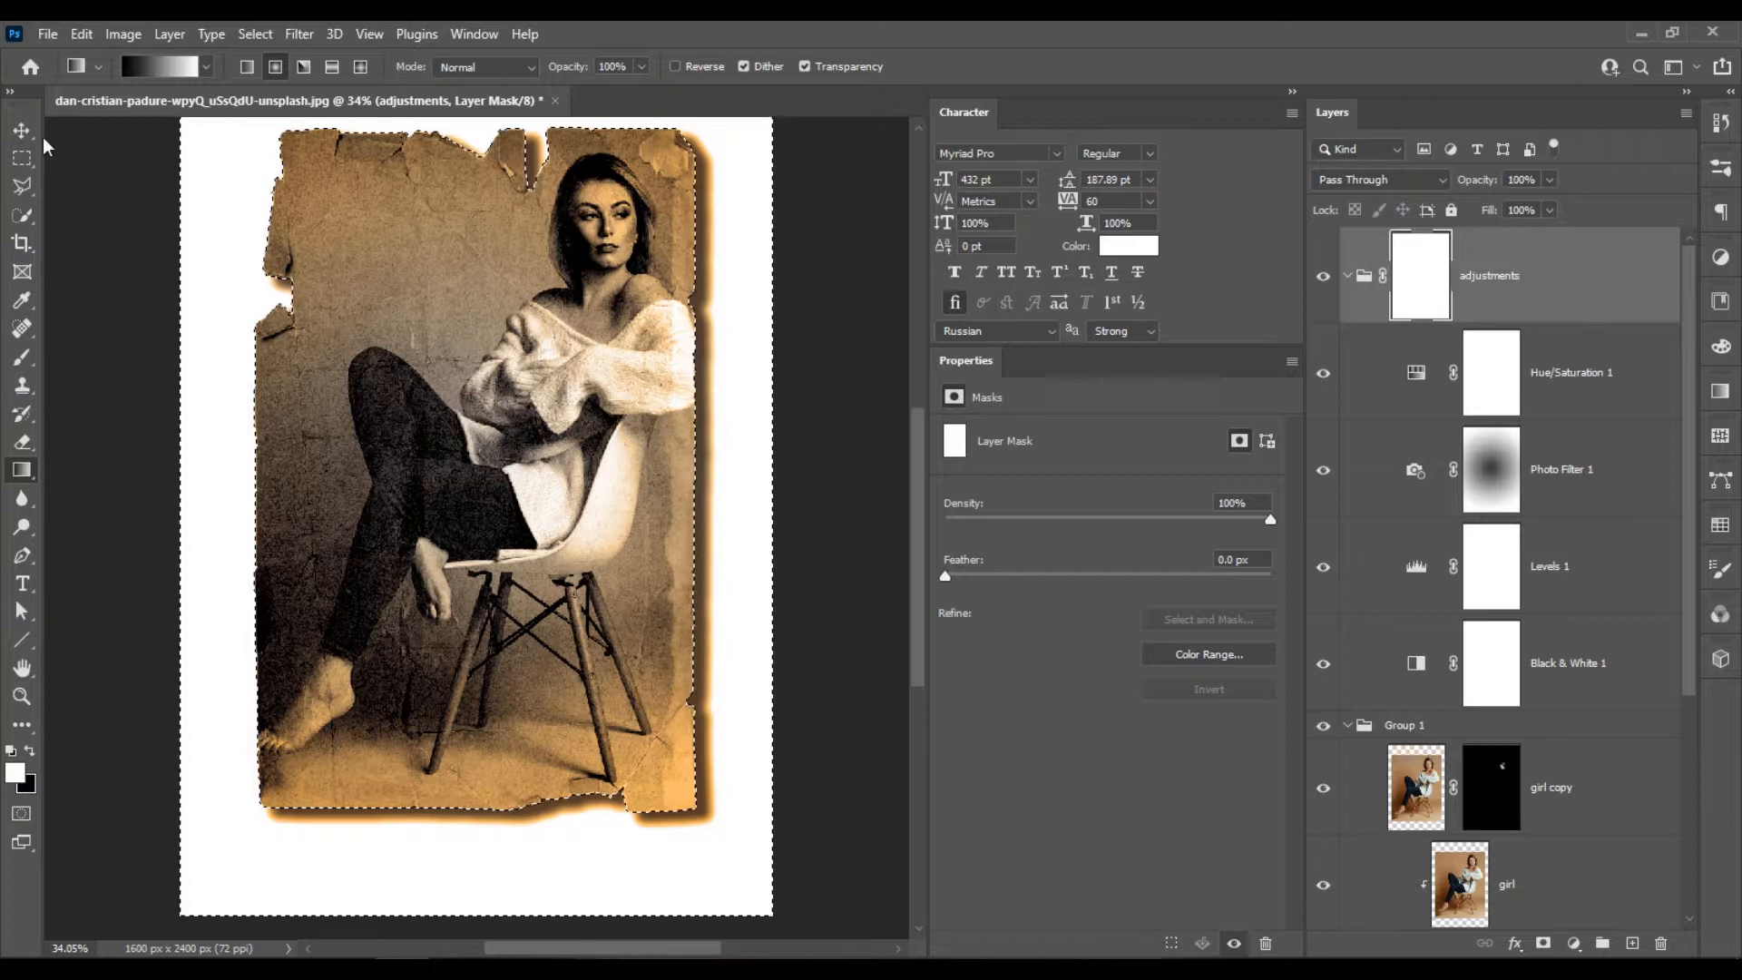
left_click(81, 34)
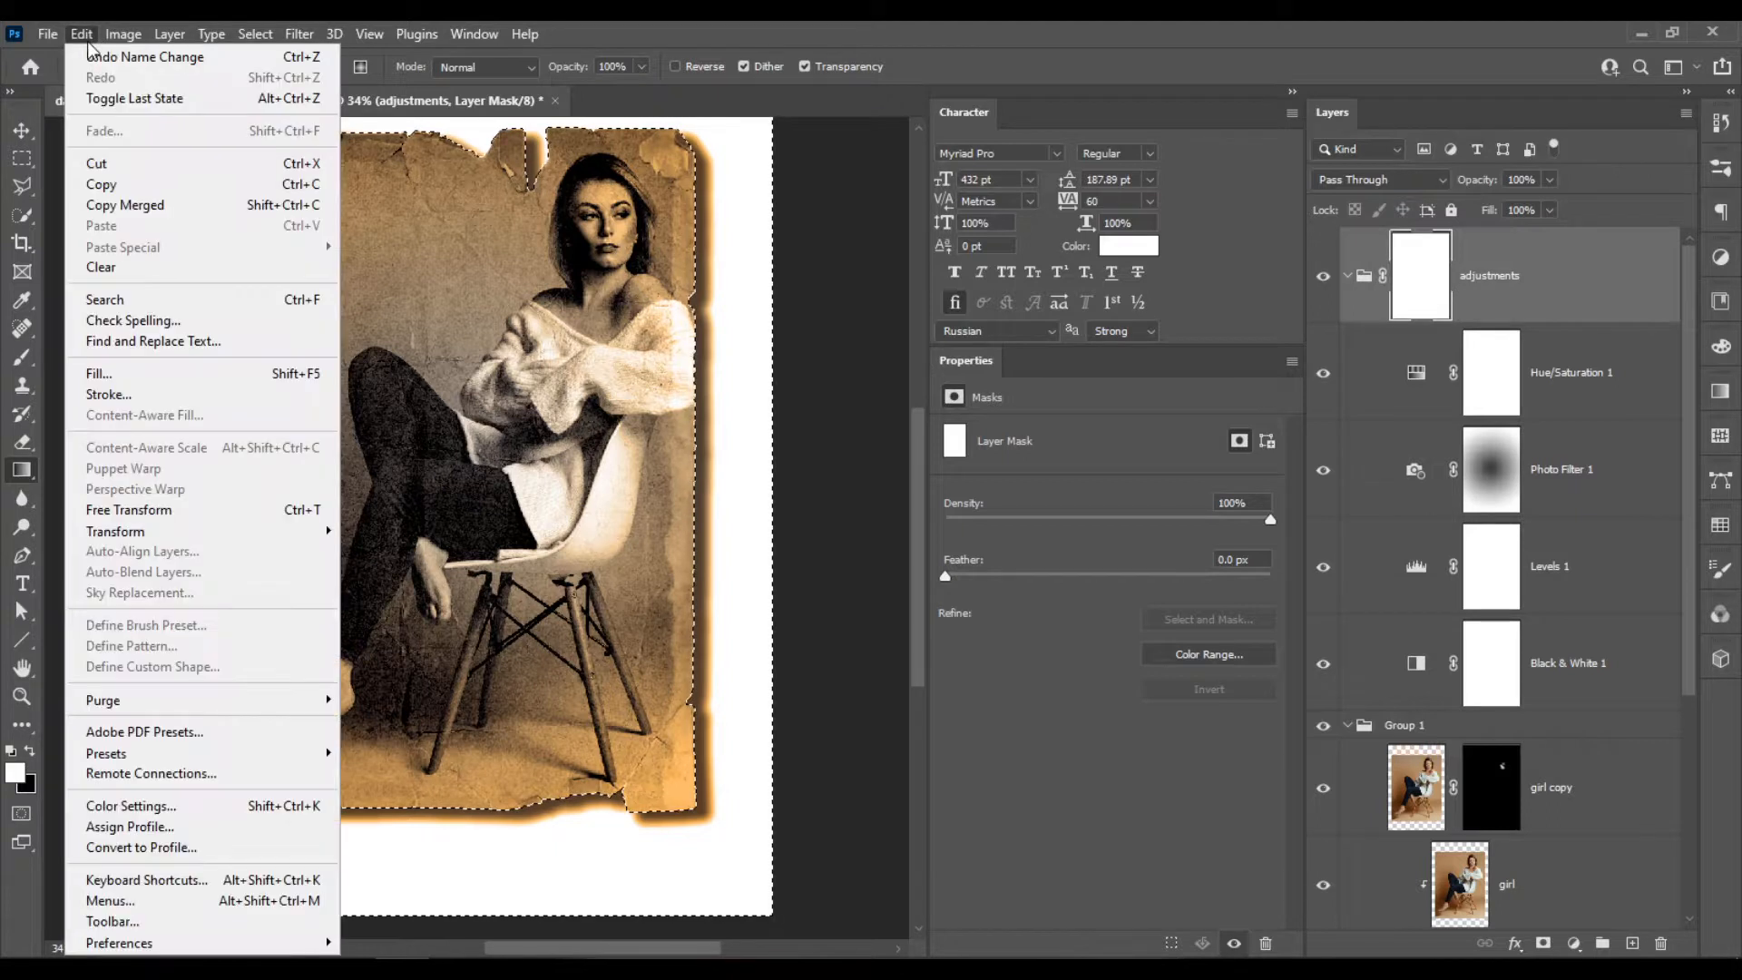
left_click(182, 381)
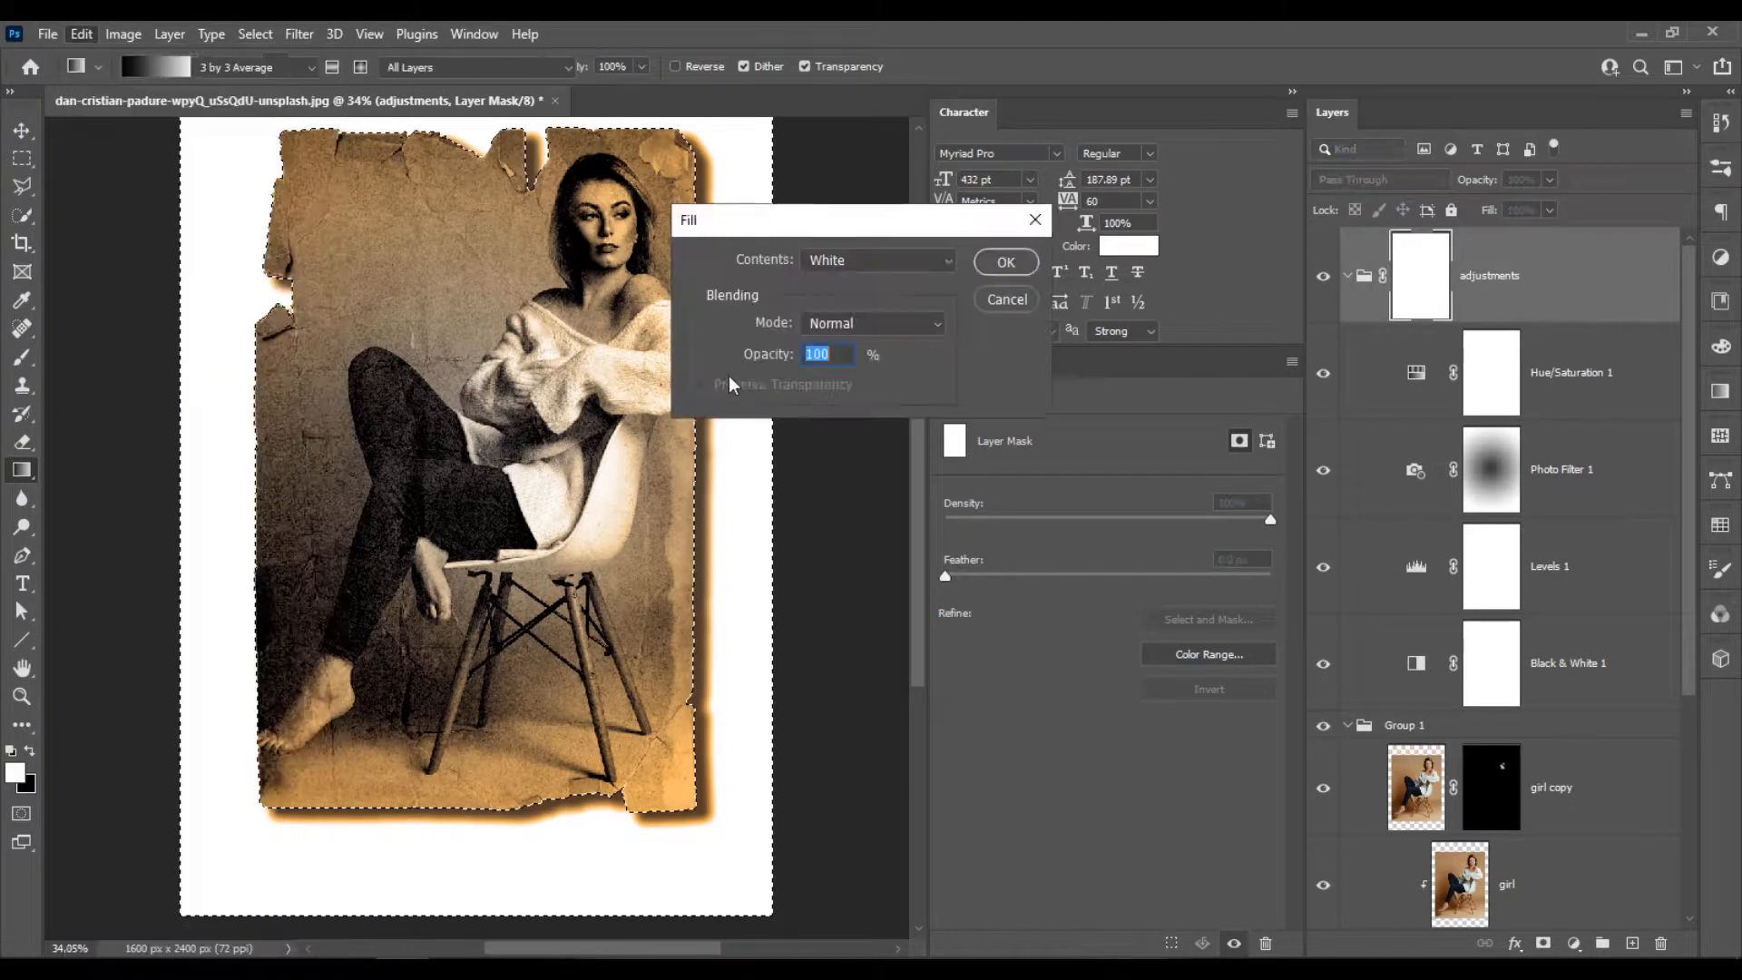
left_click(882, 263)
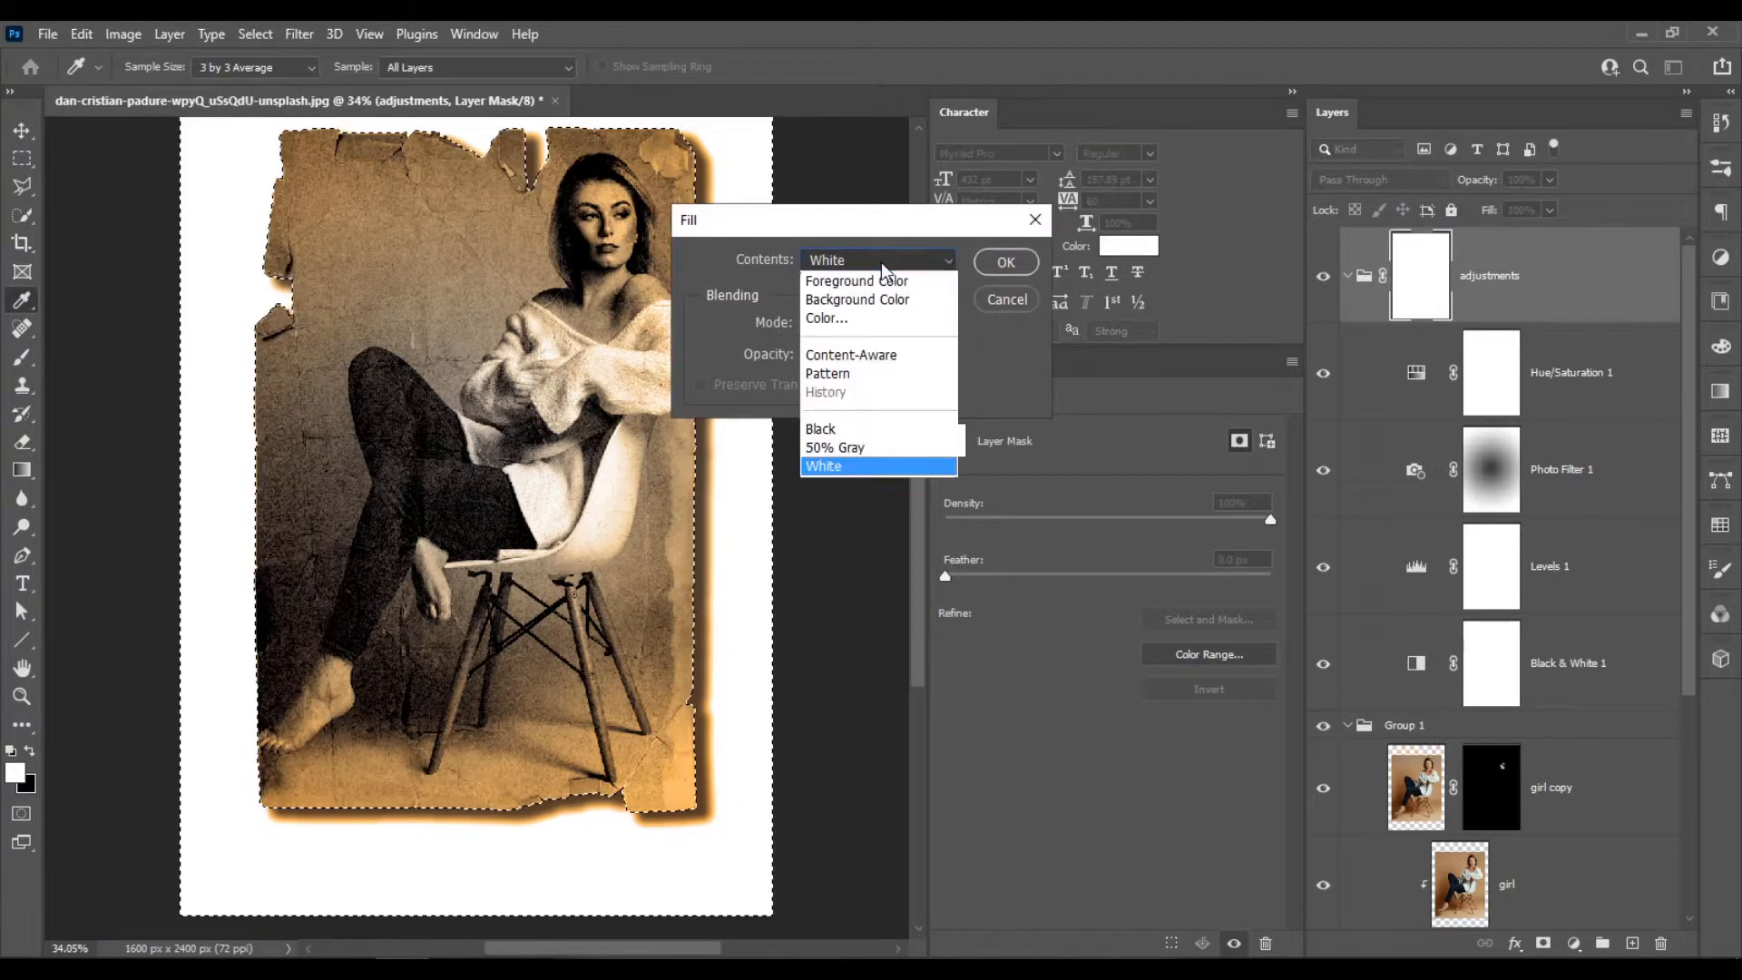
left_click(886, 428)
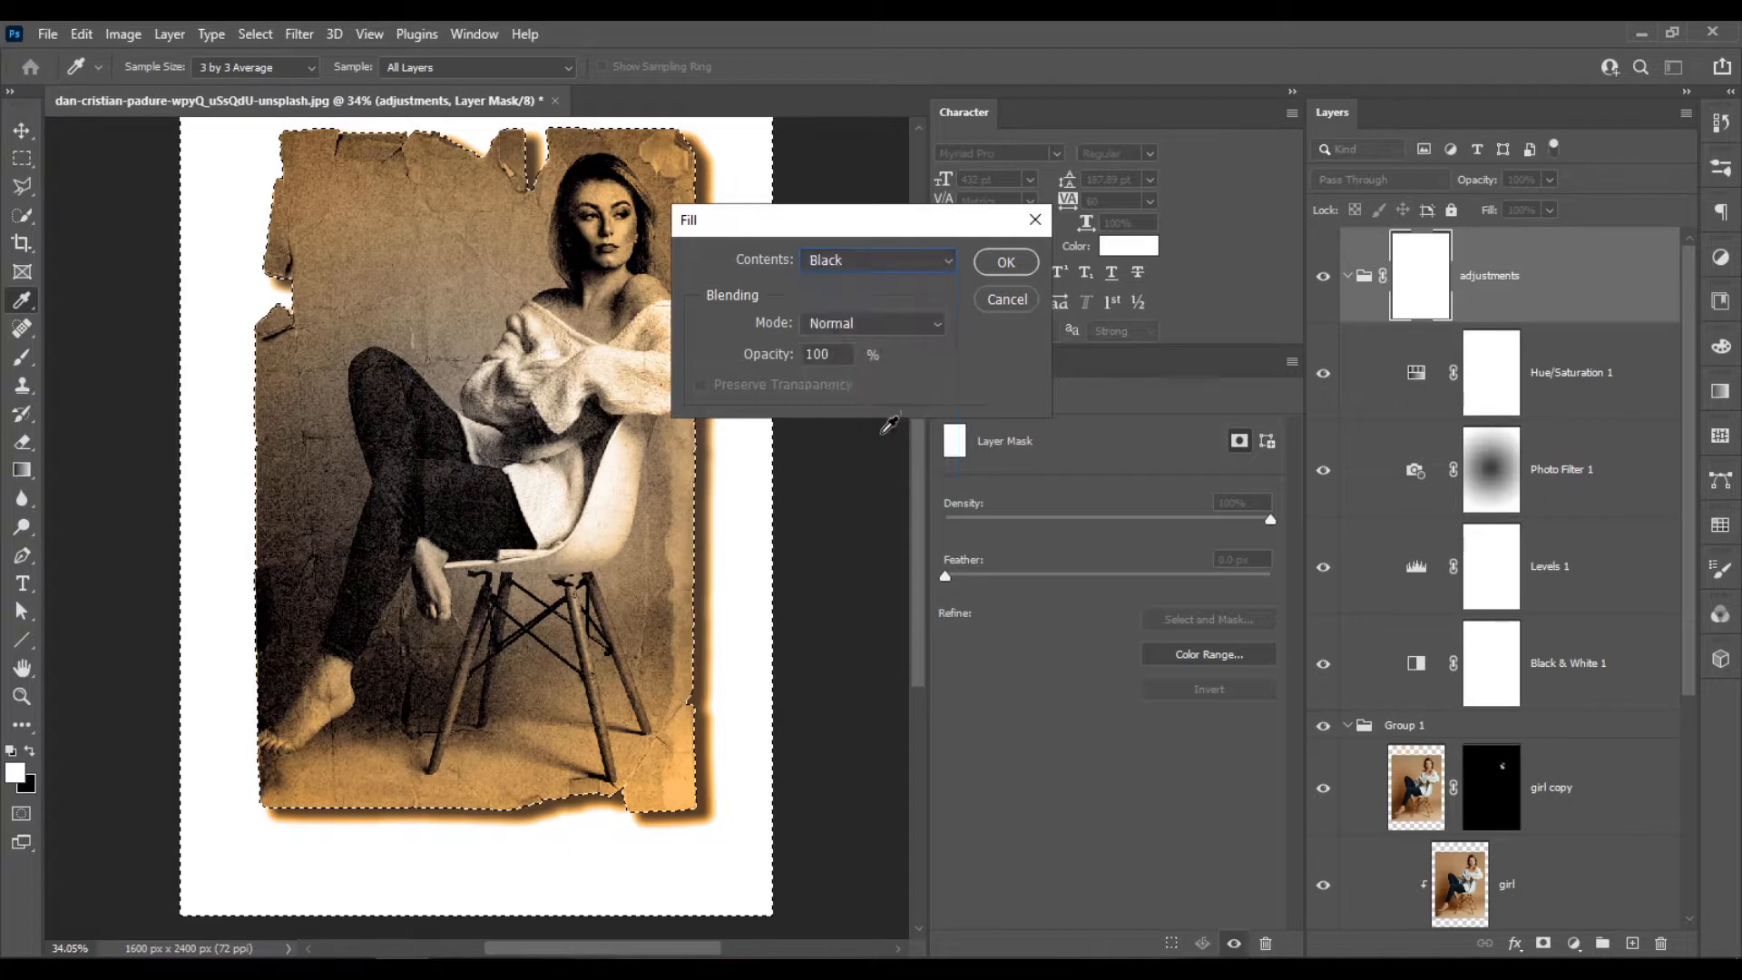
left_click(1006, 263)
key("g")
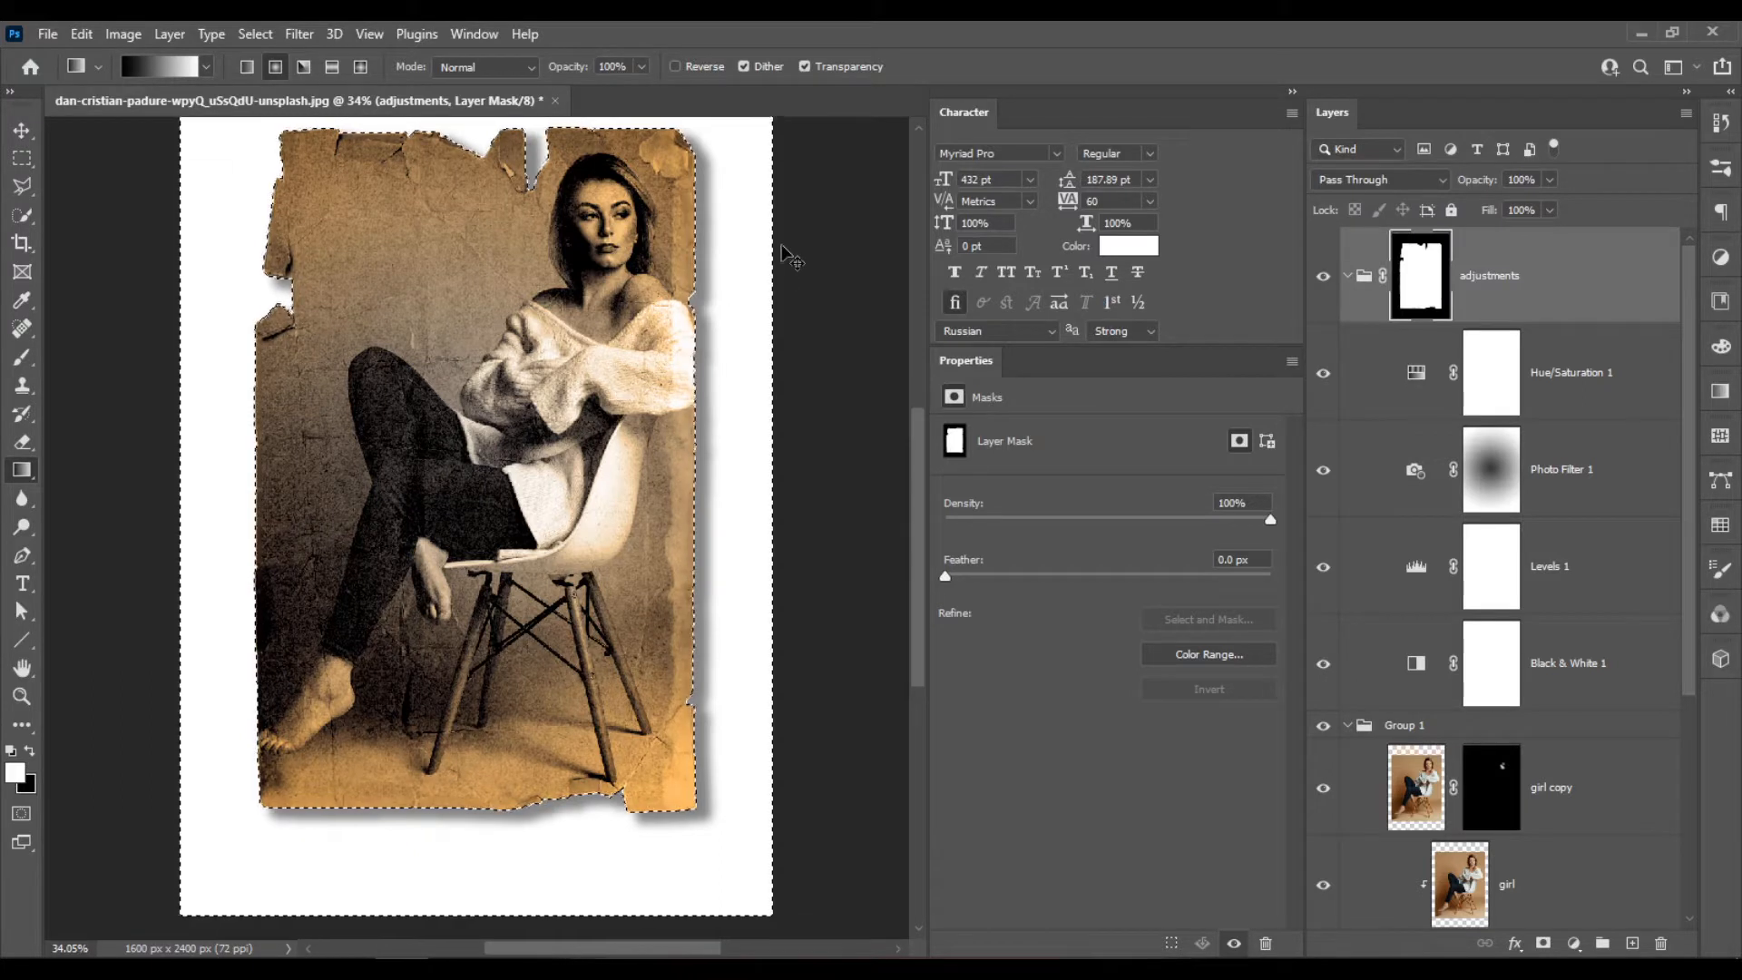
key("ctrl+d")
Tighten the paper layer's drop shadow to a 6 px distance at a 128° angle, with a size of 13 px.
scroll(672, 521, "down", 4)
scroll(665, 692, "up", 5)
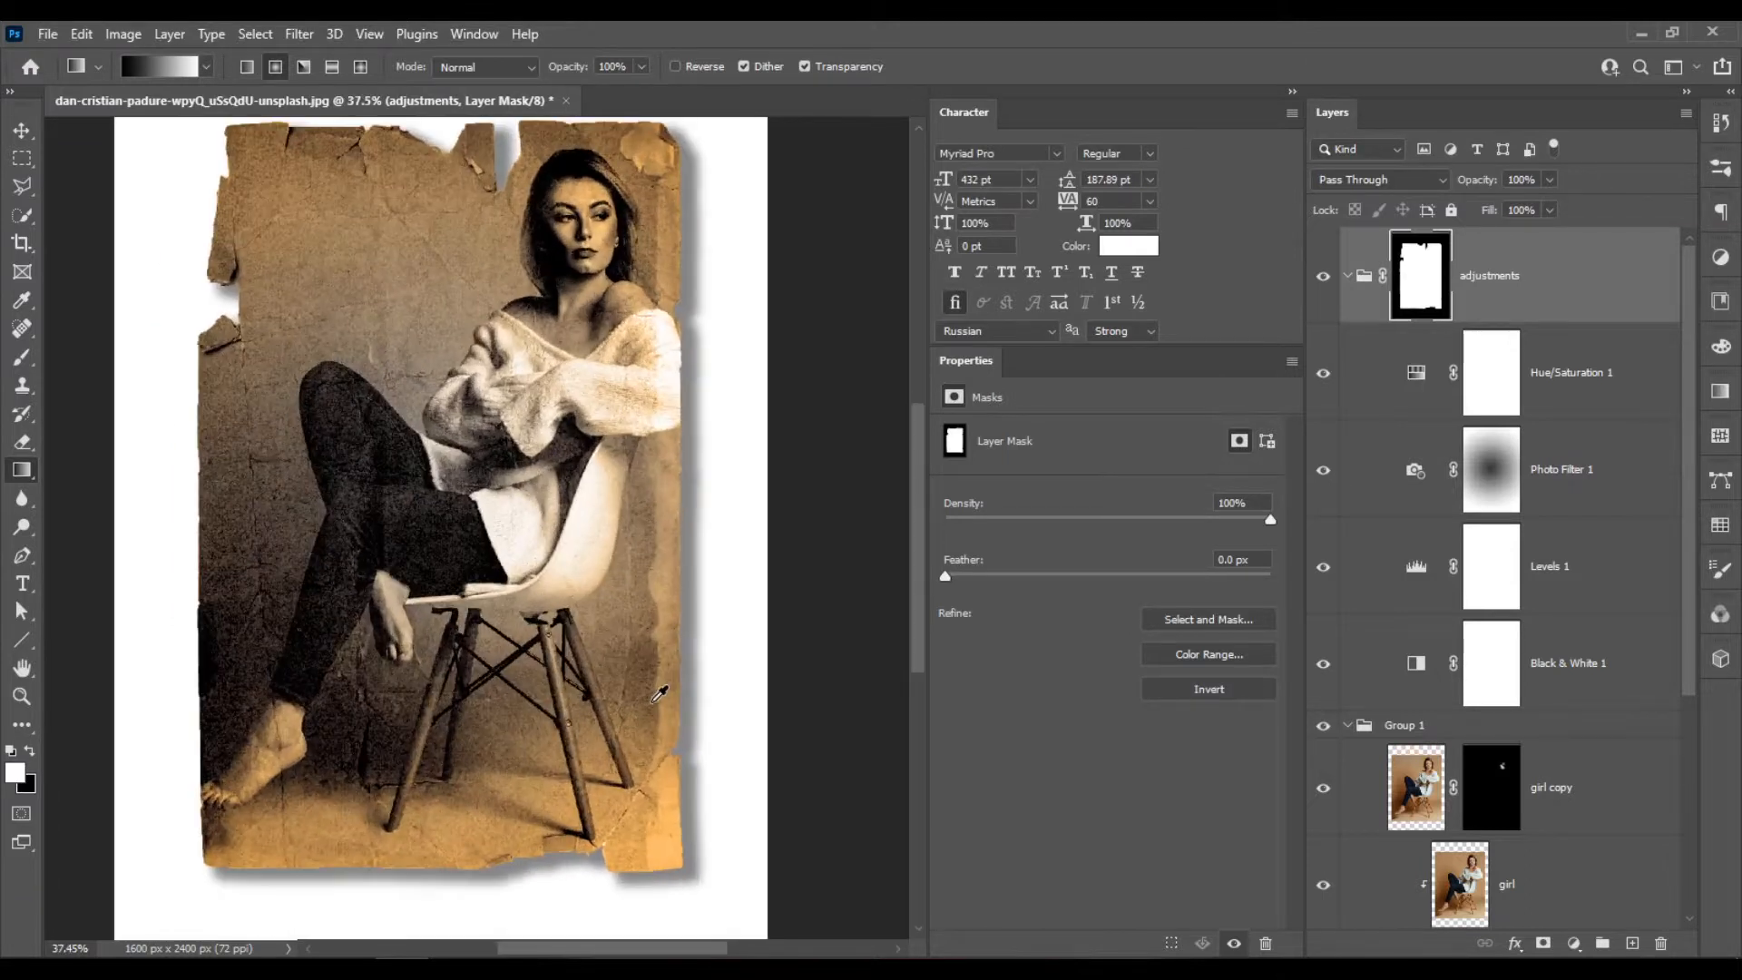
scroll(660, 692, "down", 1)
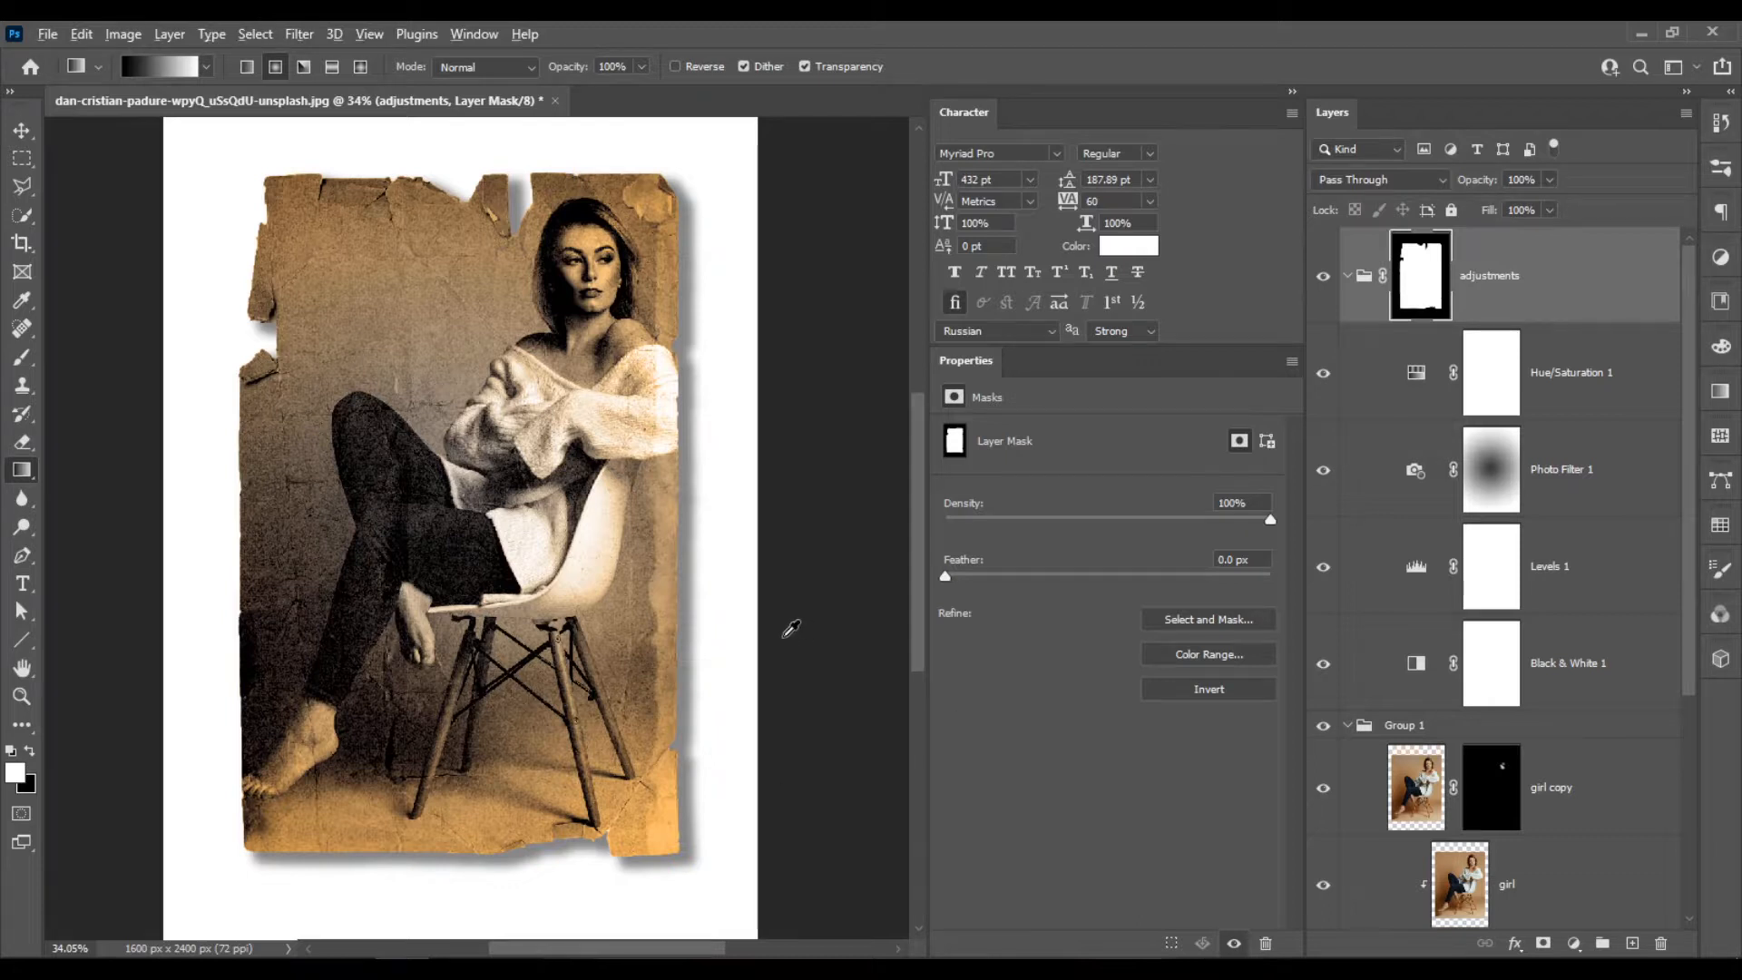
scroll(786, 630, "down", 1)
scroll(397, 774, "up", 1)
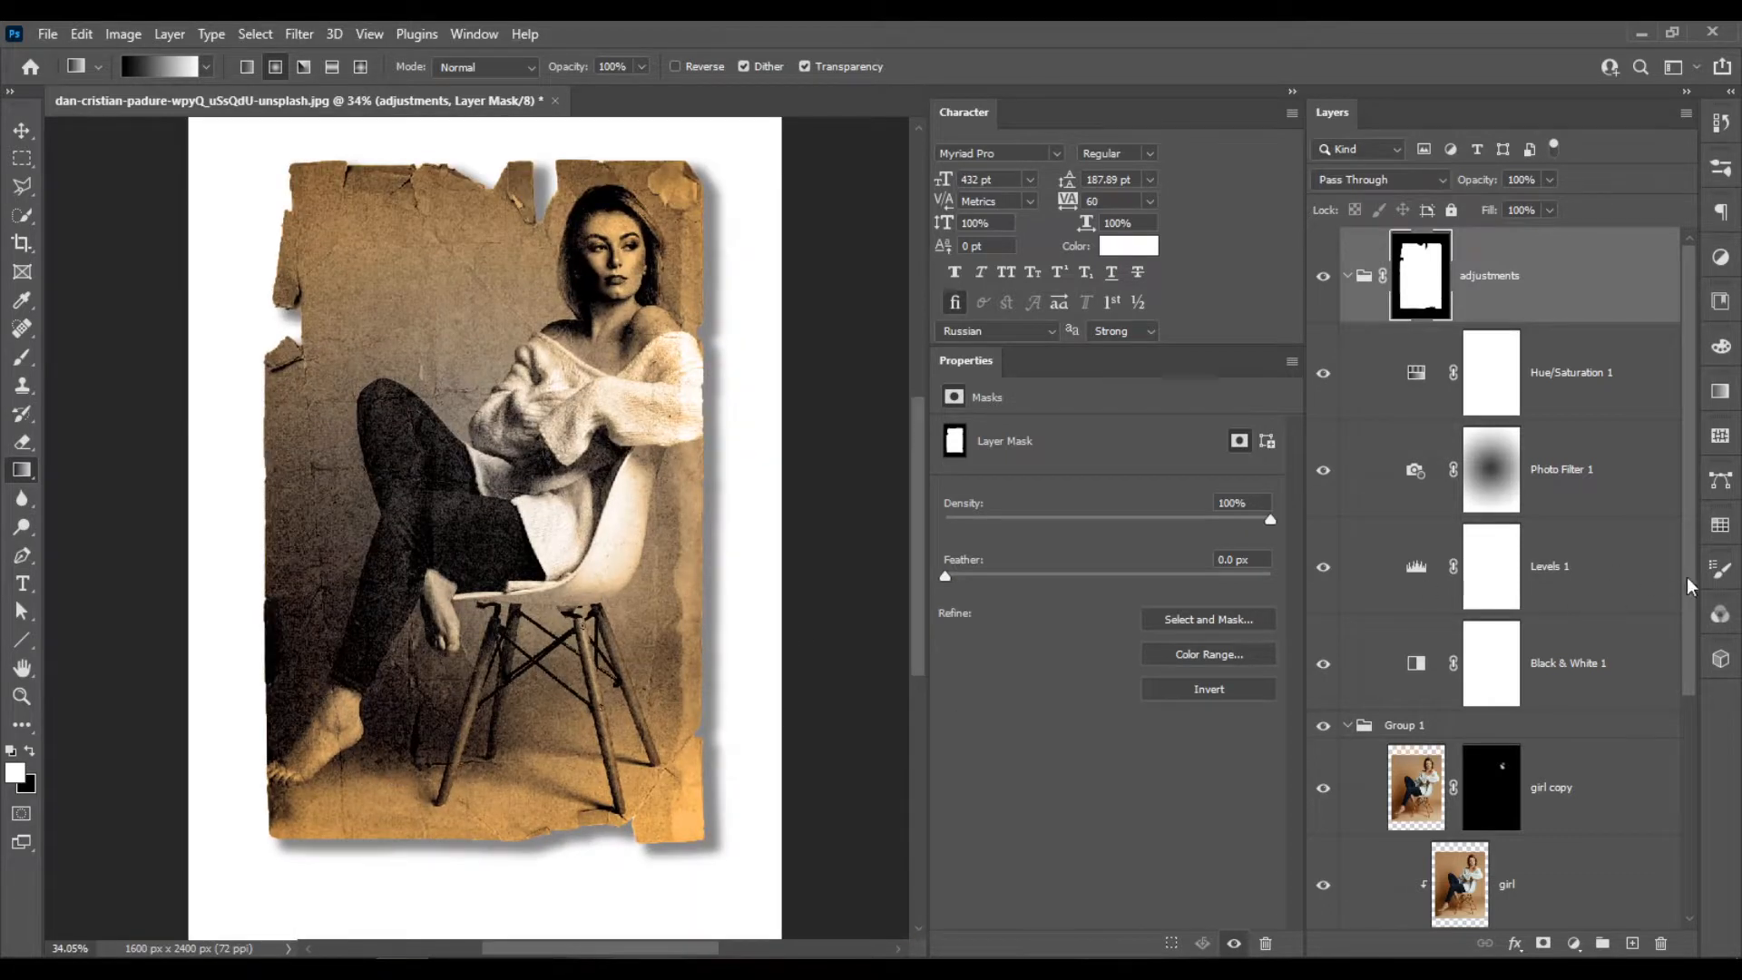
scroll(1551, 631, "down", 3)
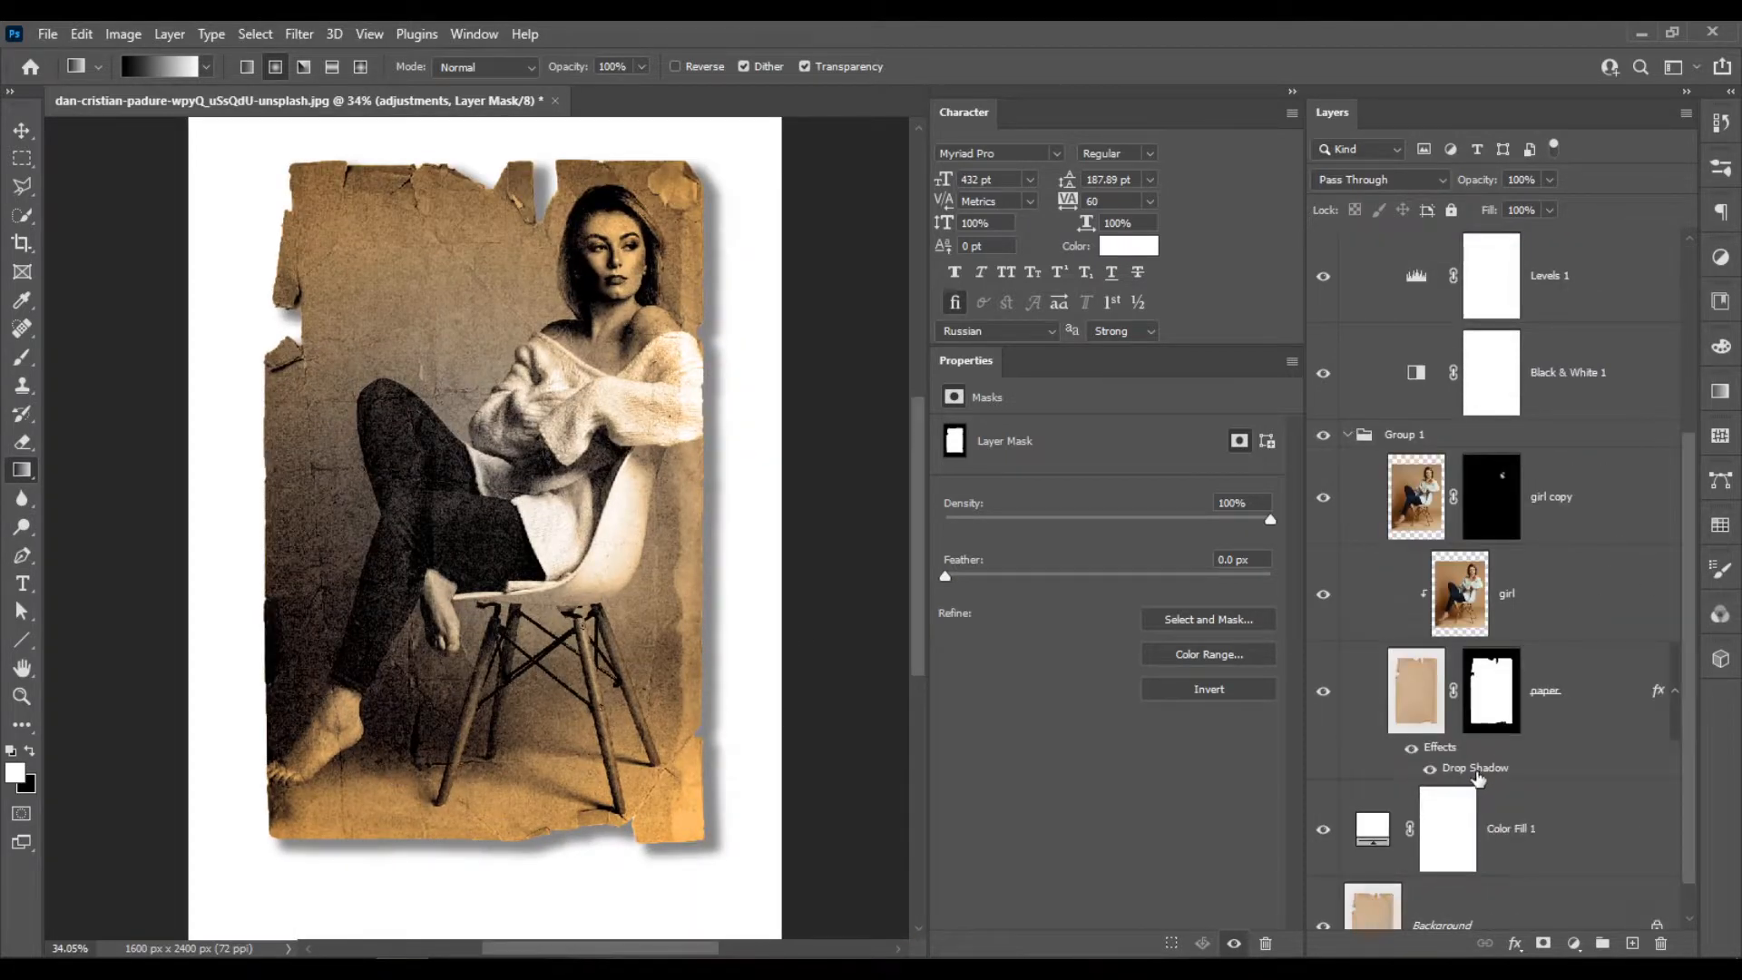
double_click(1482, 771)
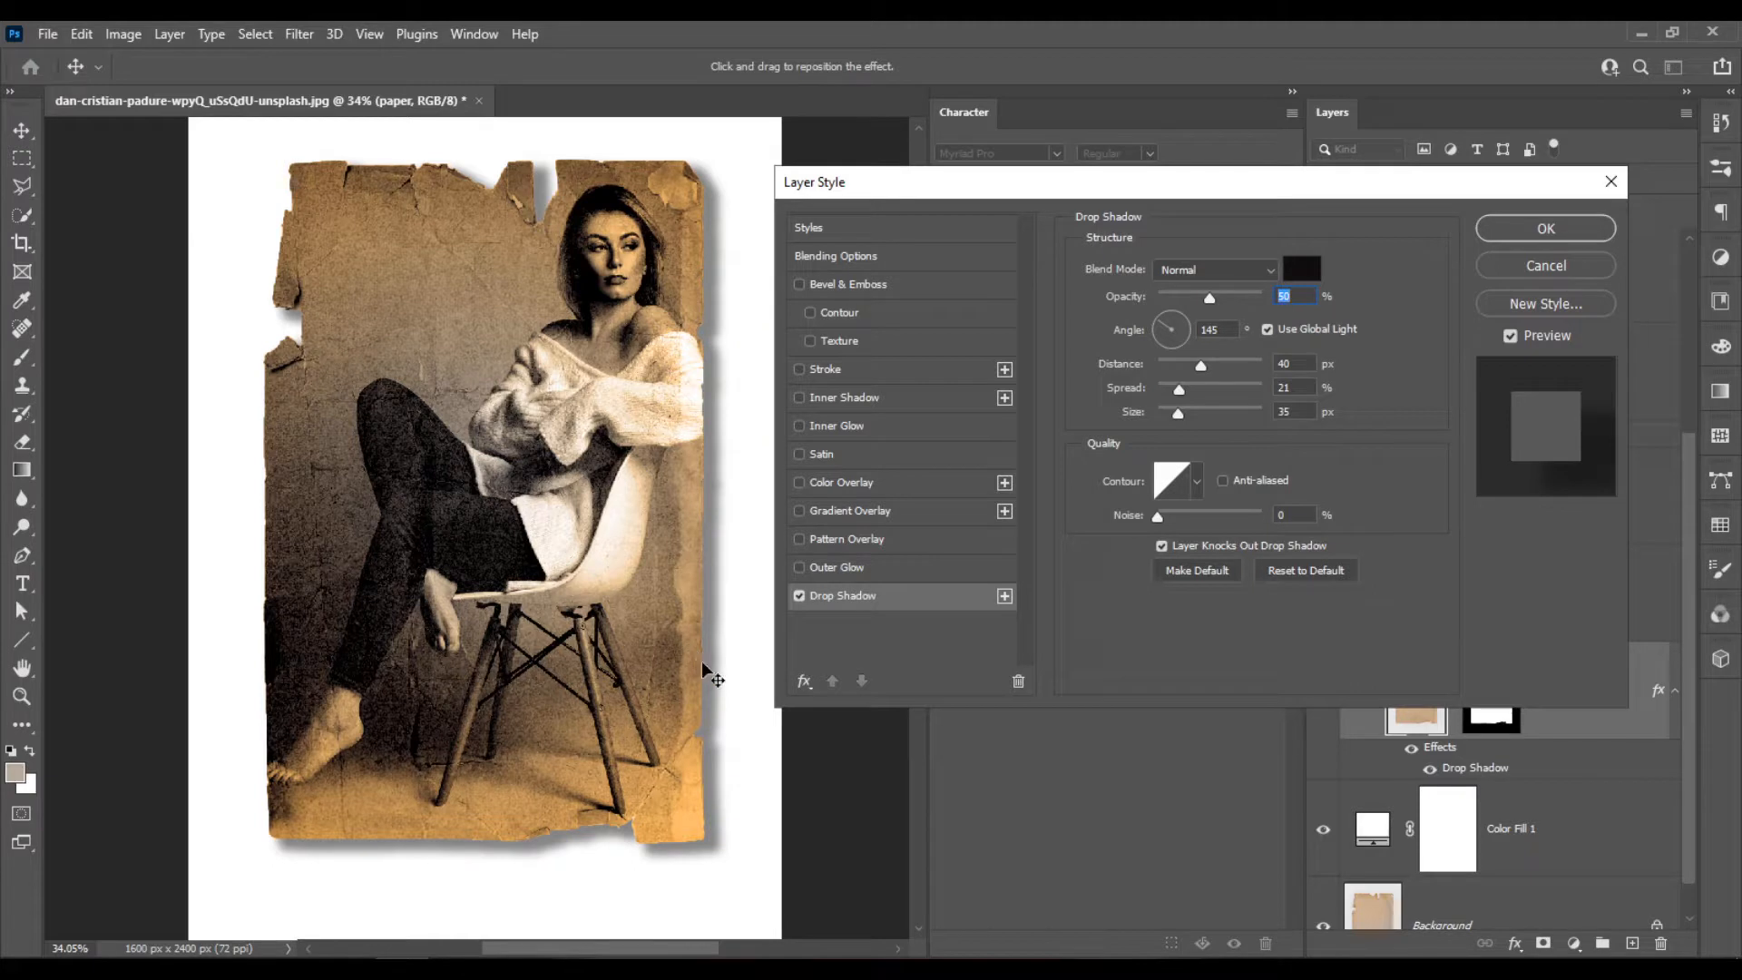
left_click_drag(701, 665, 694, 664)
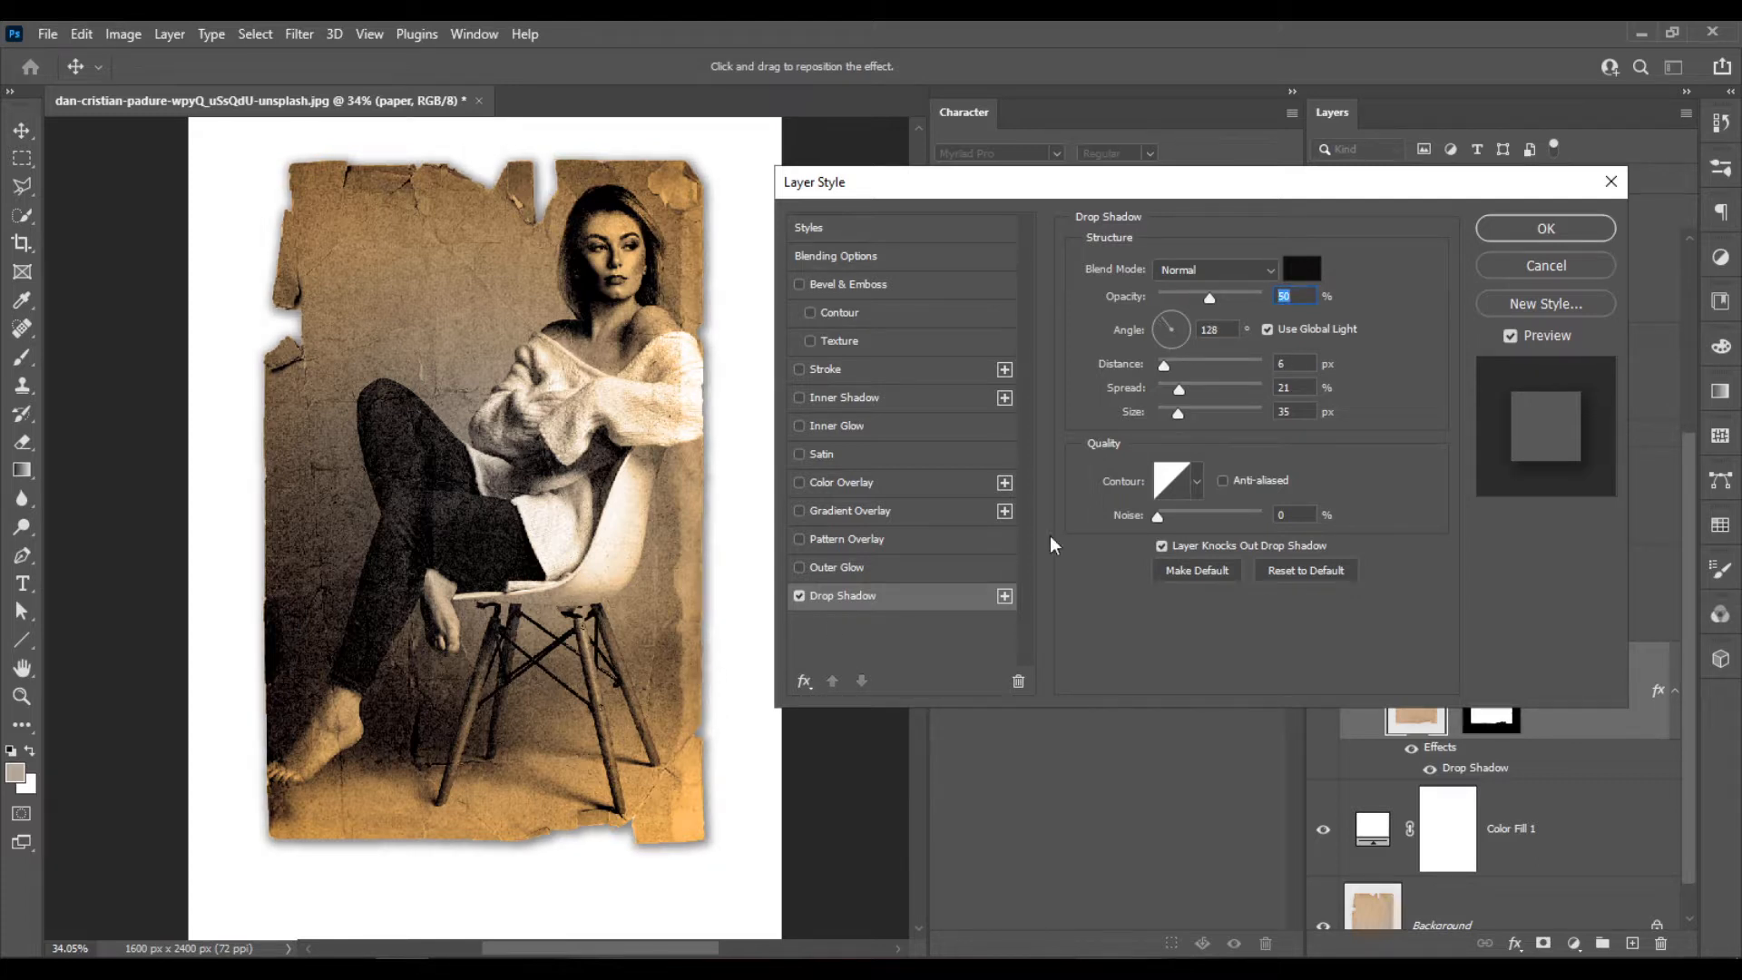
left_click(1301, 367)
left_click_drag(1176, 419, 1170, 418)
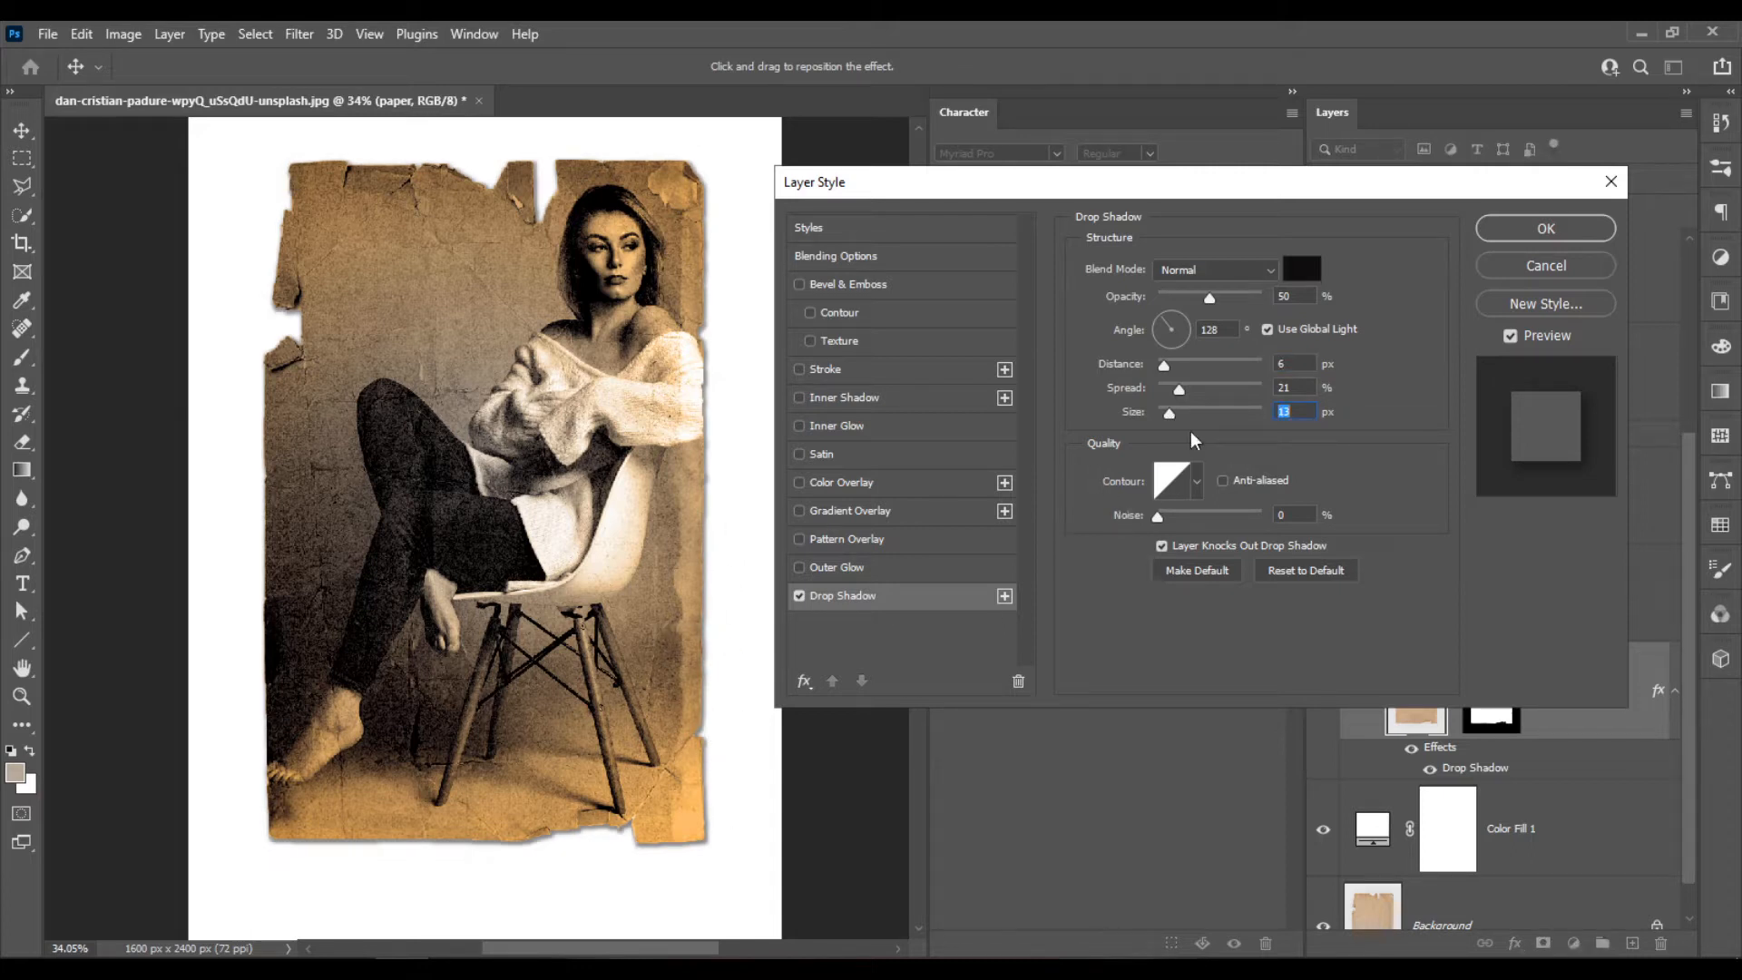
Reposition the paper's drop shadow to a 13 px distance at a 158° angle and apply the layer style.
left_click_drag(675, 773, 665, 765)
key("alt")
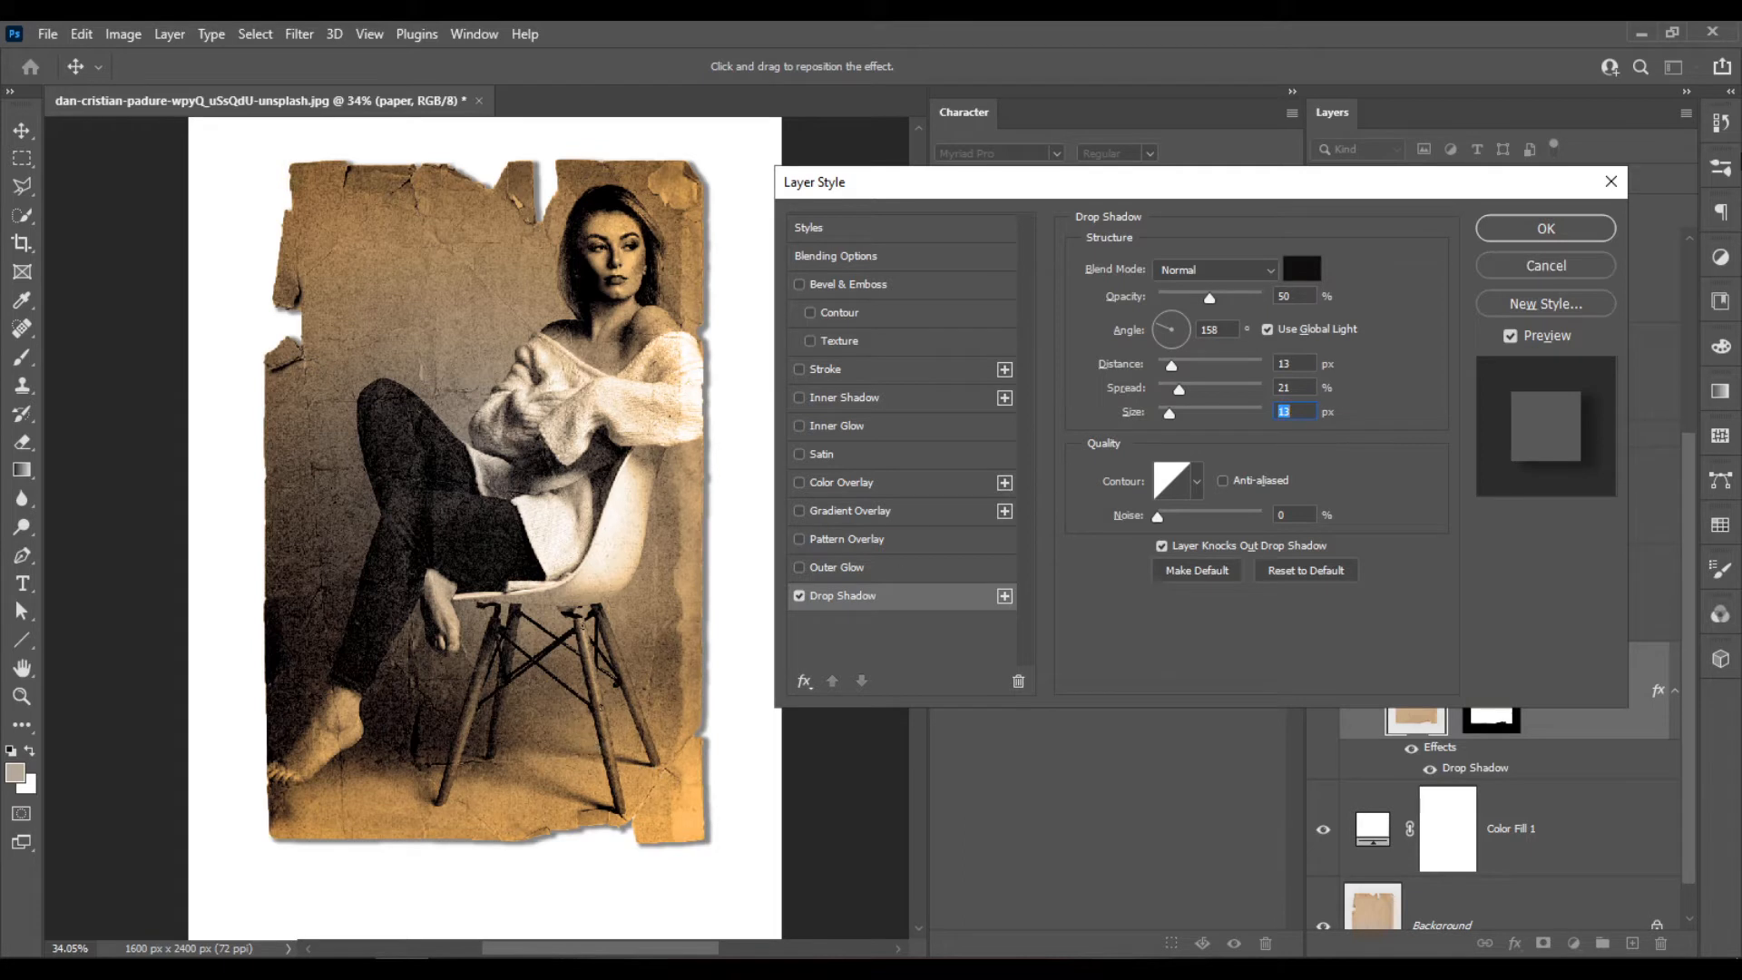
left_click(1546, 228)
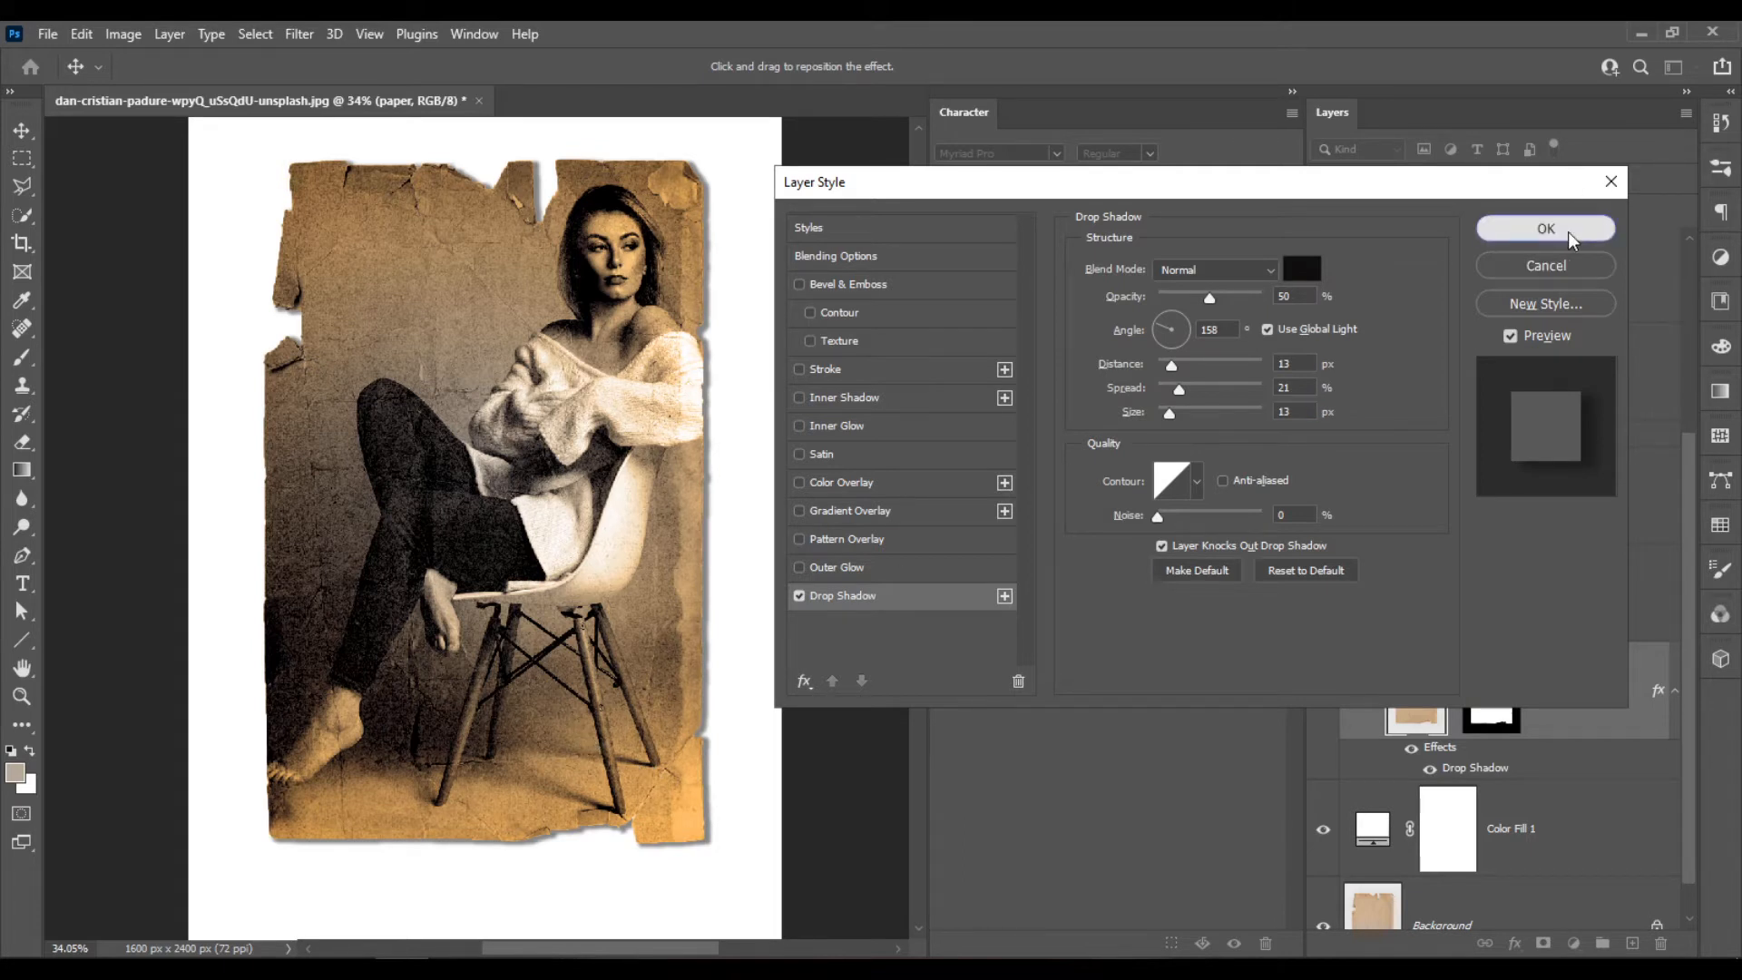
scroll(615, 548, "down", 2)
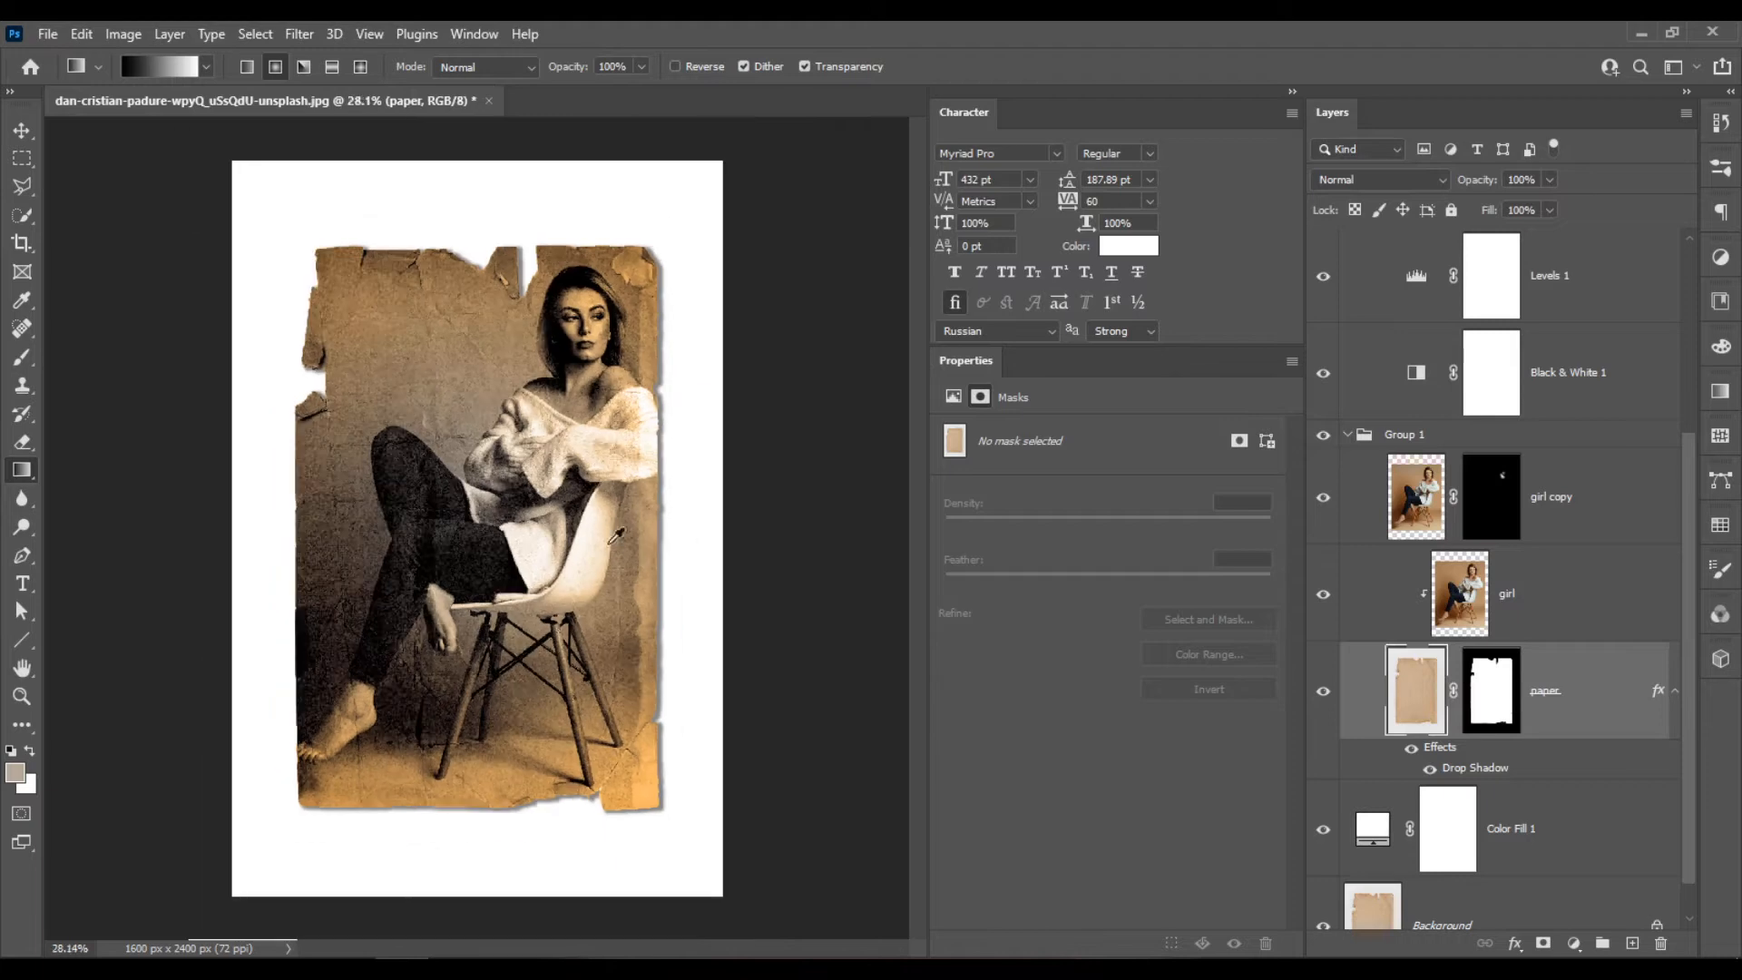